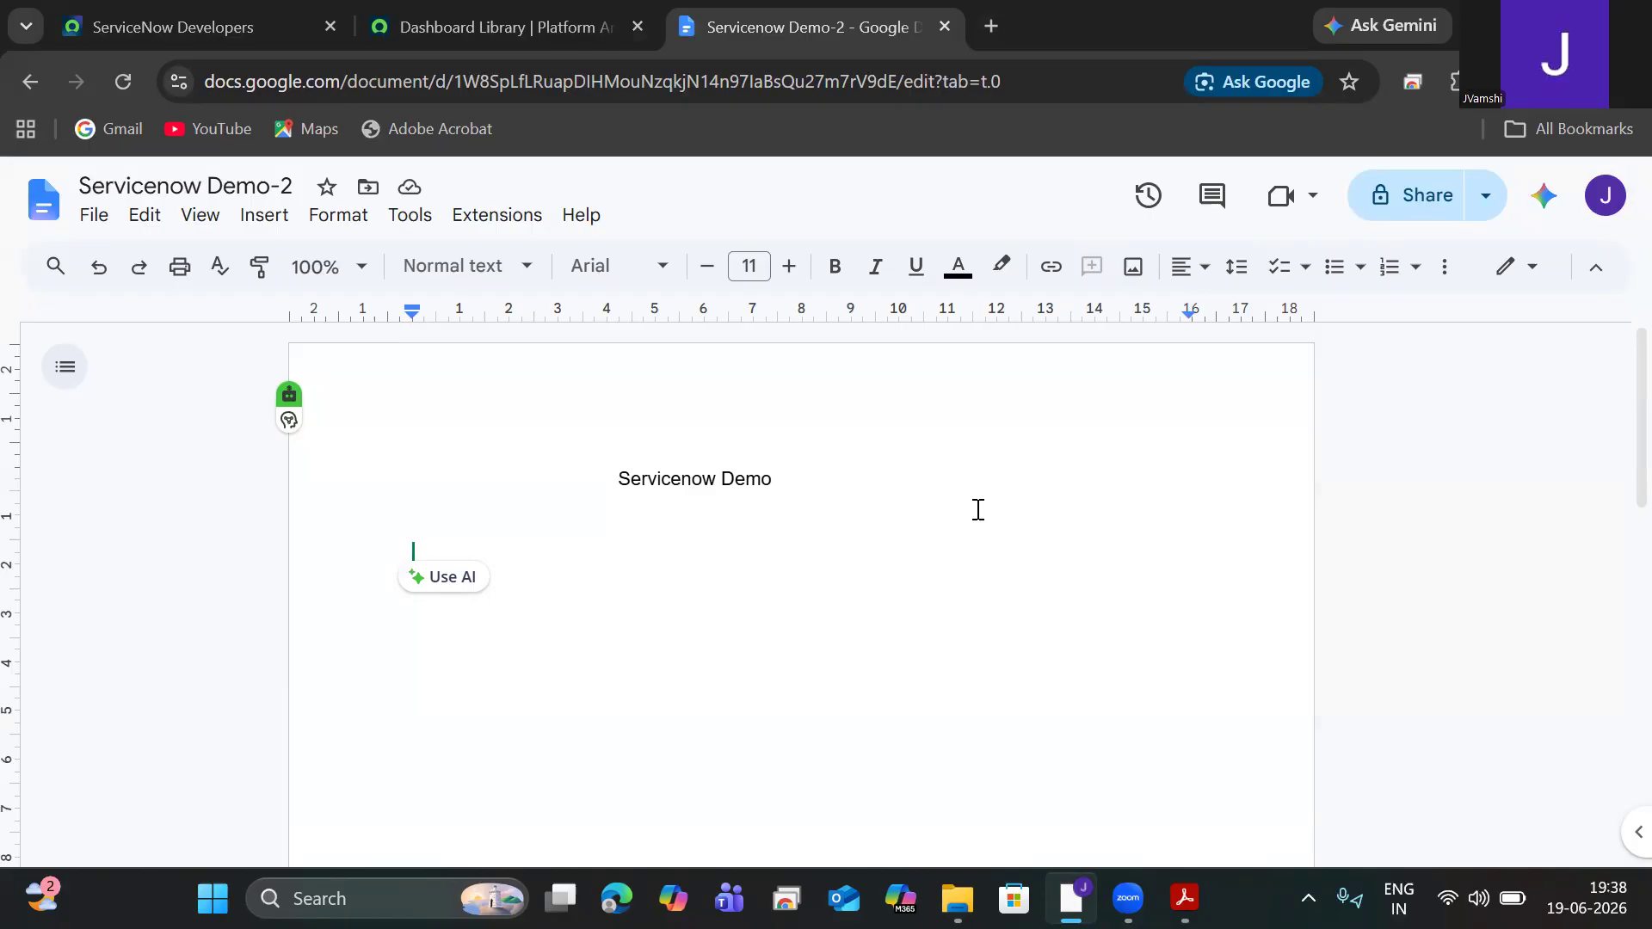
Step: Switch to the ServiceNow Developers page and sign out of the account
key(ctrl+1)
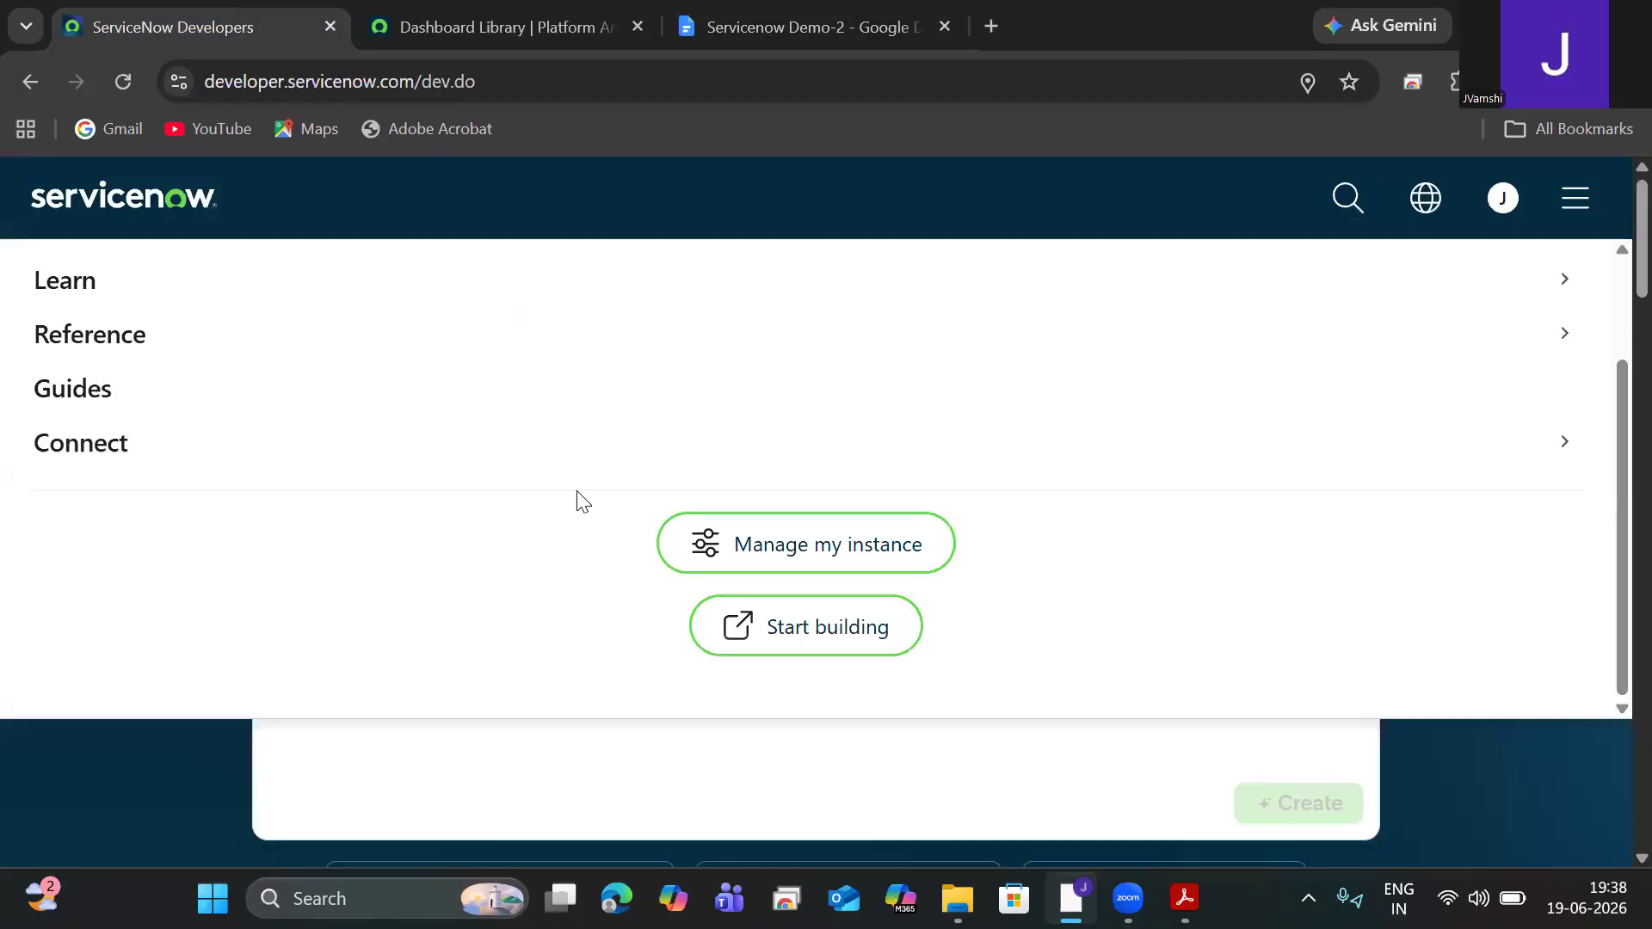
click(1503, 211)
click(1226, 543)
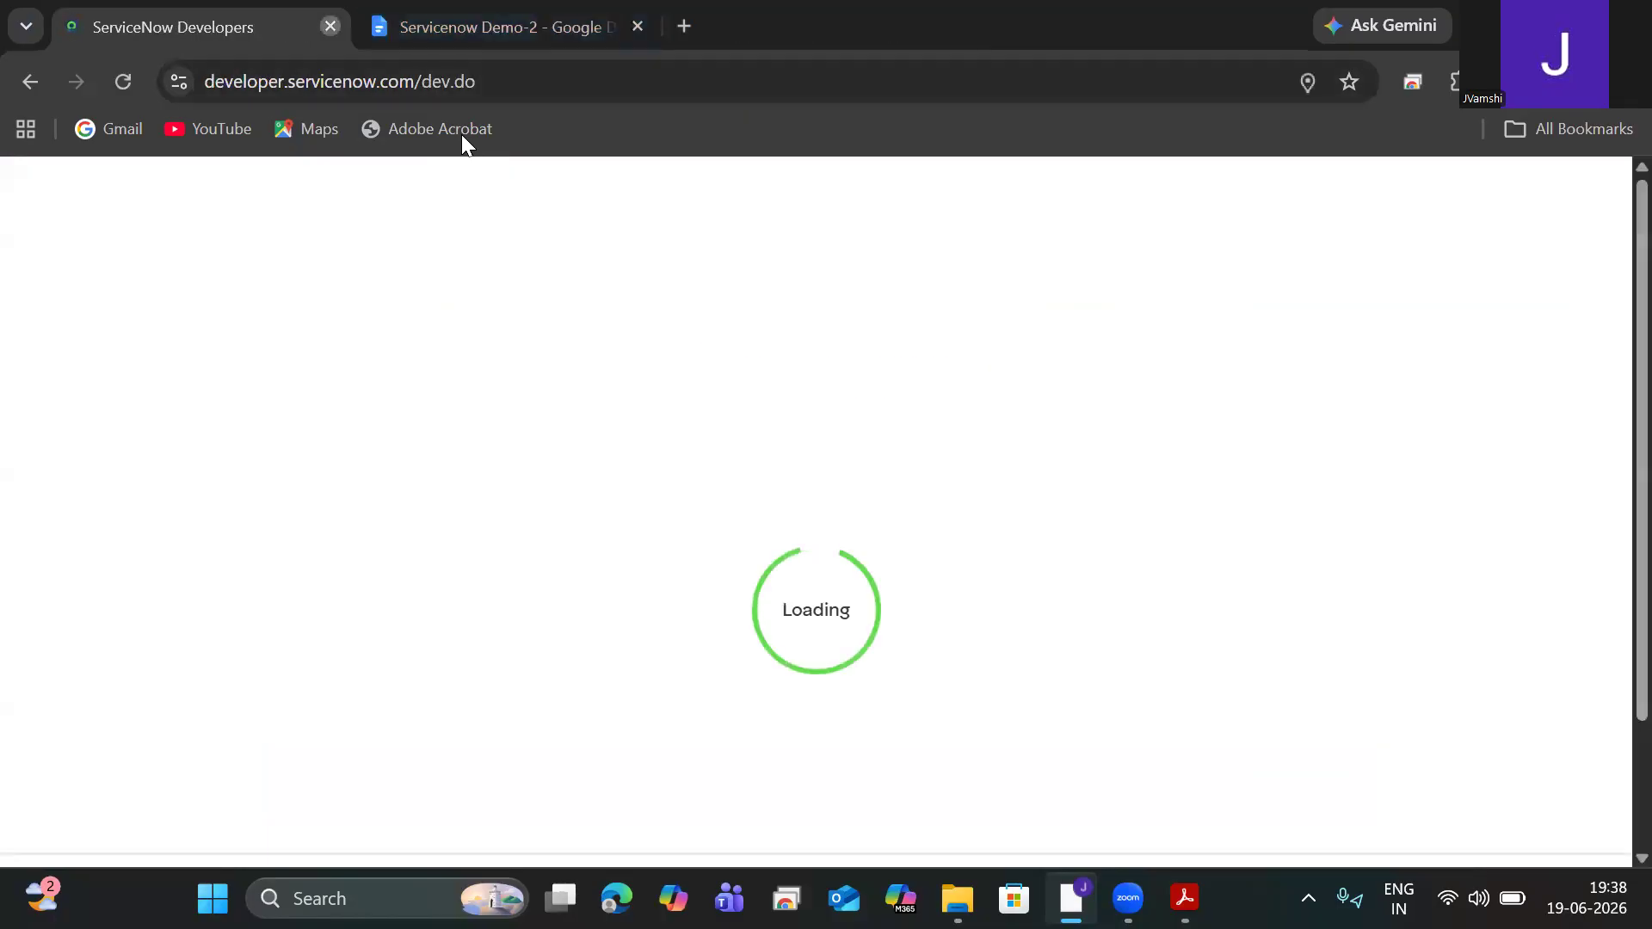
Step: Close the signed-out ServiceNow page and load developer.servicenow.com/dev.do in a new browser tab
key(ctrl+w)
key(ctrl+t)
text(developer.servicenow.com/dev.do)
key(Right)
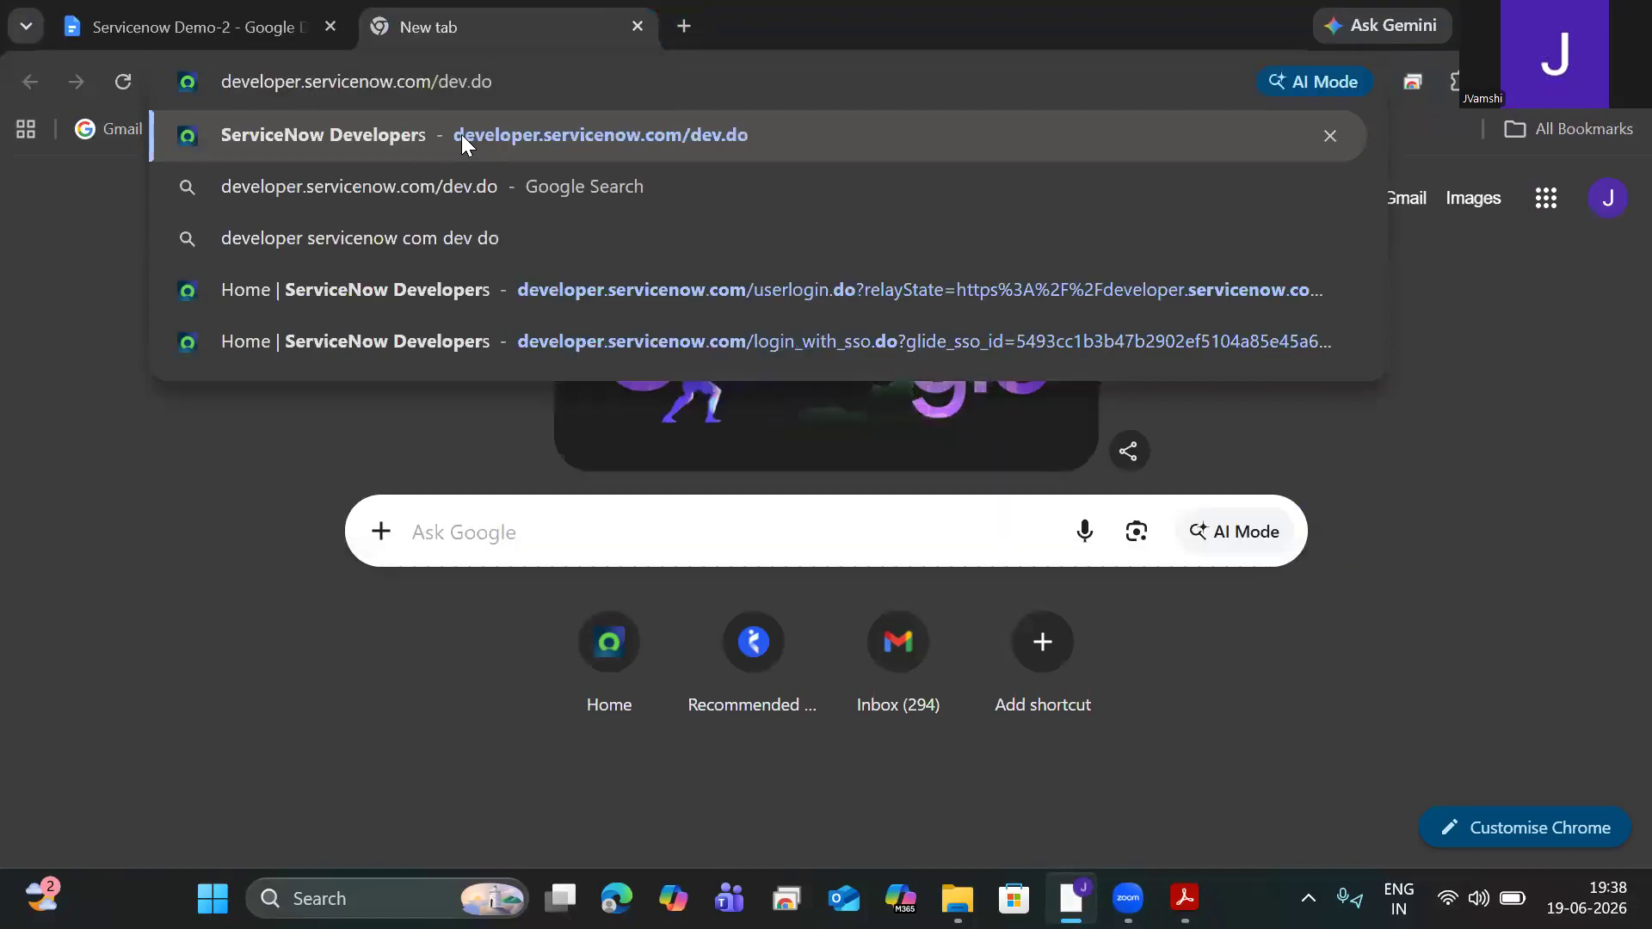
key(Return)
key(ctrl+l)
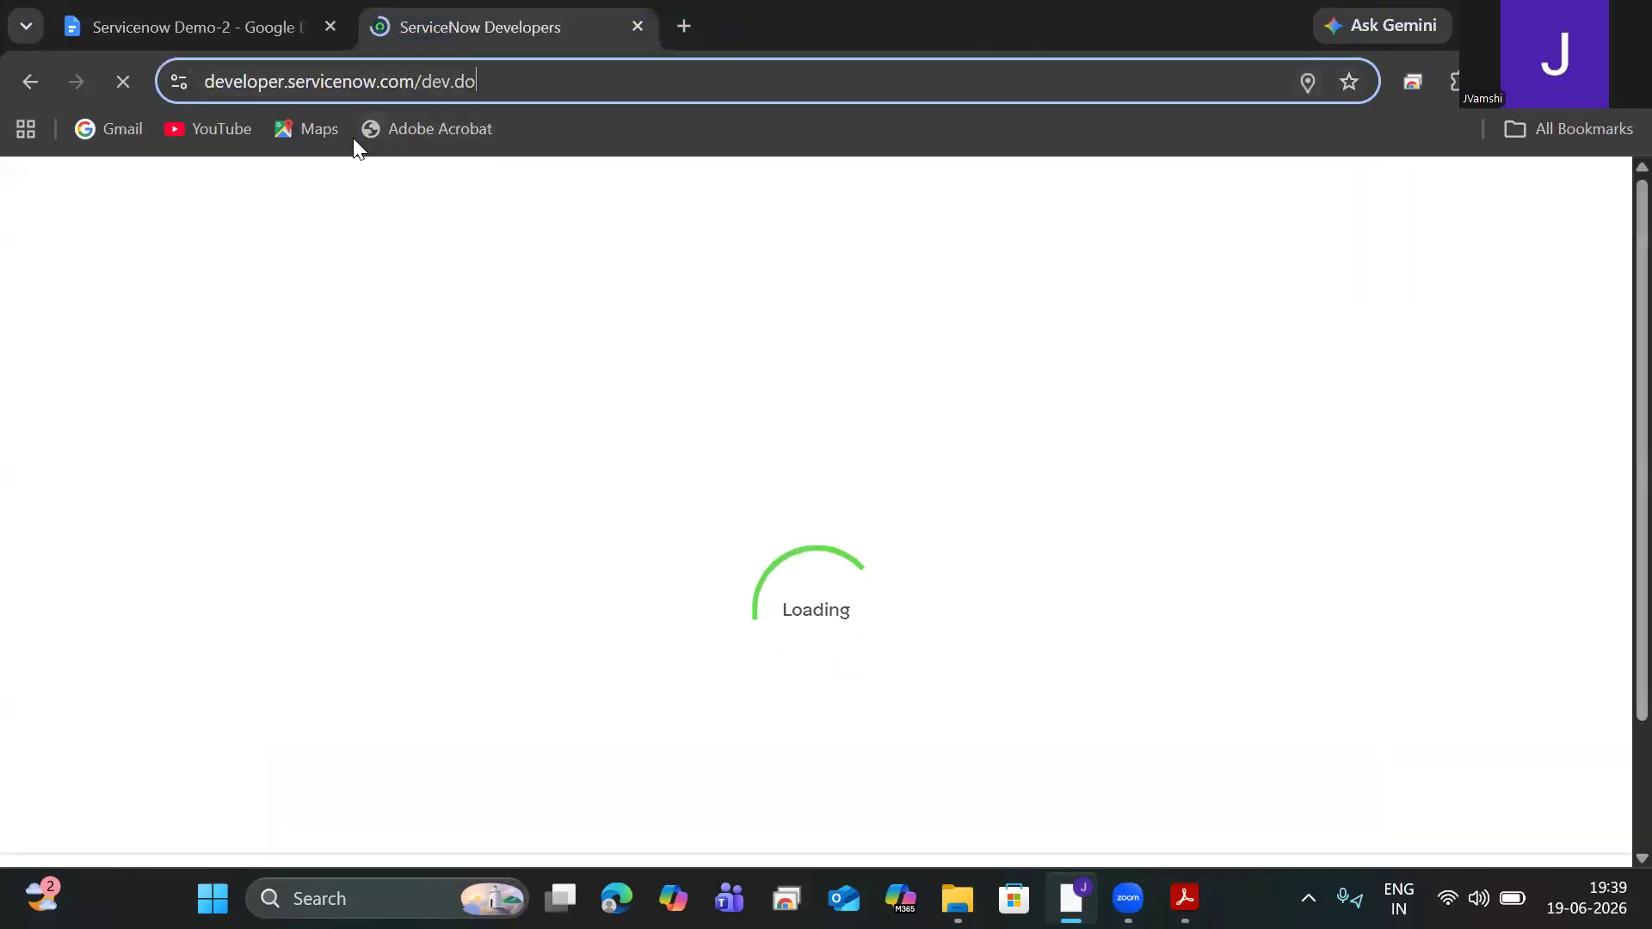
text(dev)
key(shift+Left)
key(shift+Left)
key(shift+Left)
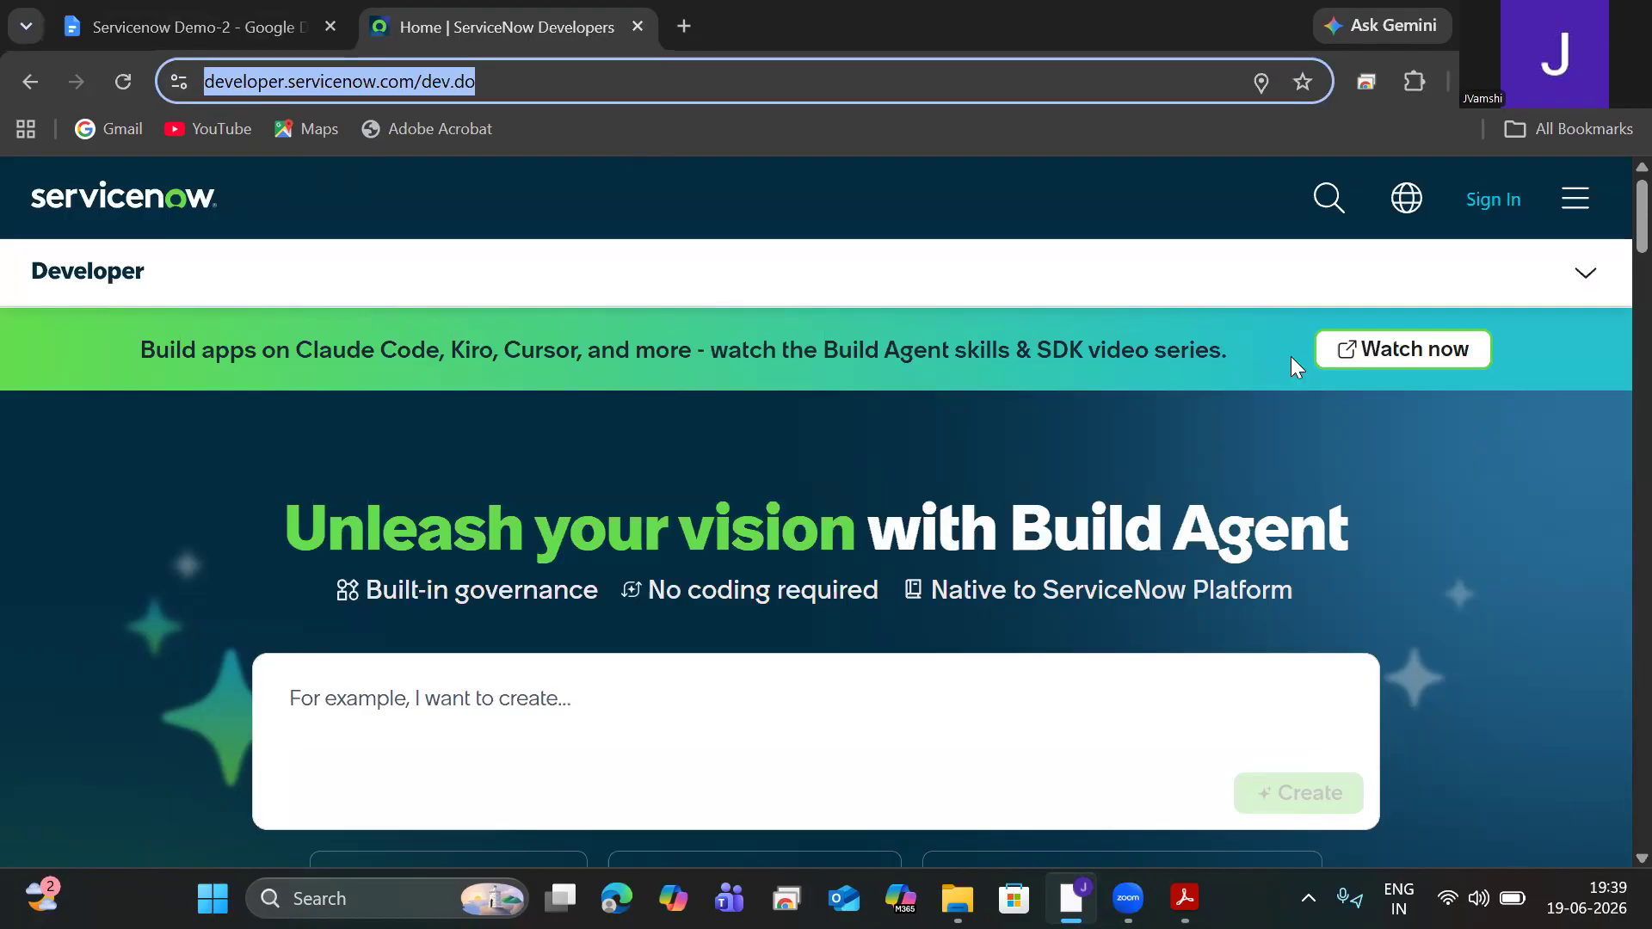
Step: Open the sign-in page of the ServiceNow developer site
click(1586, 281)
click(1587, 281)
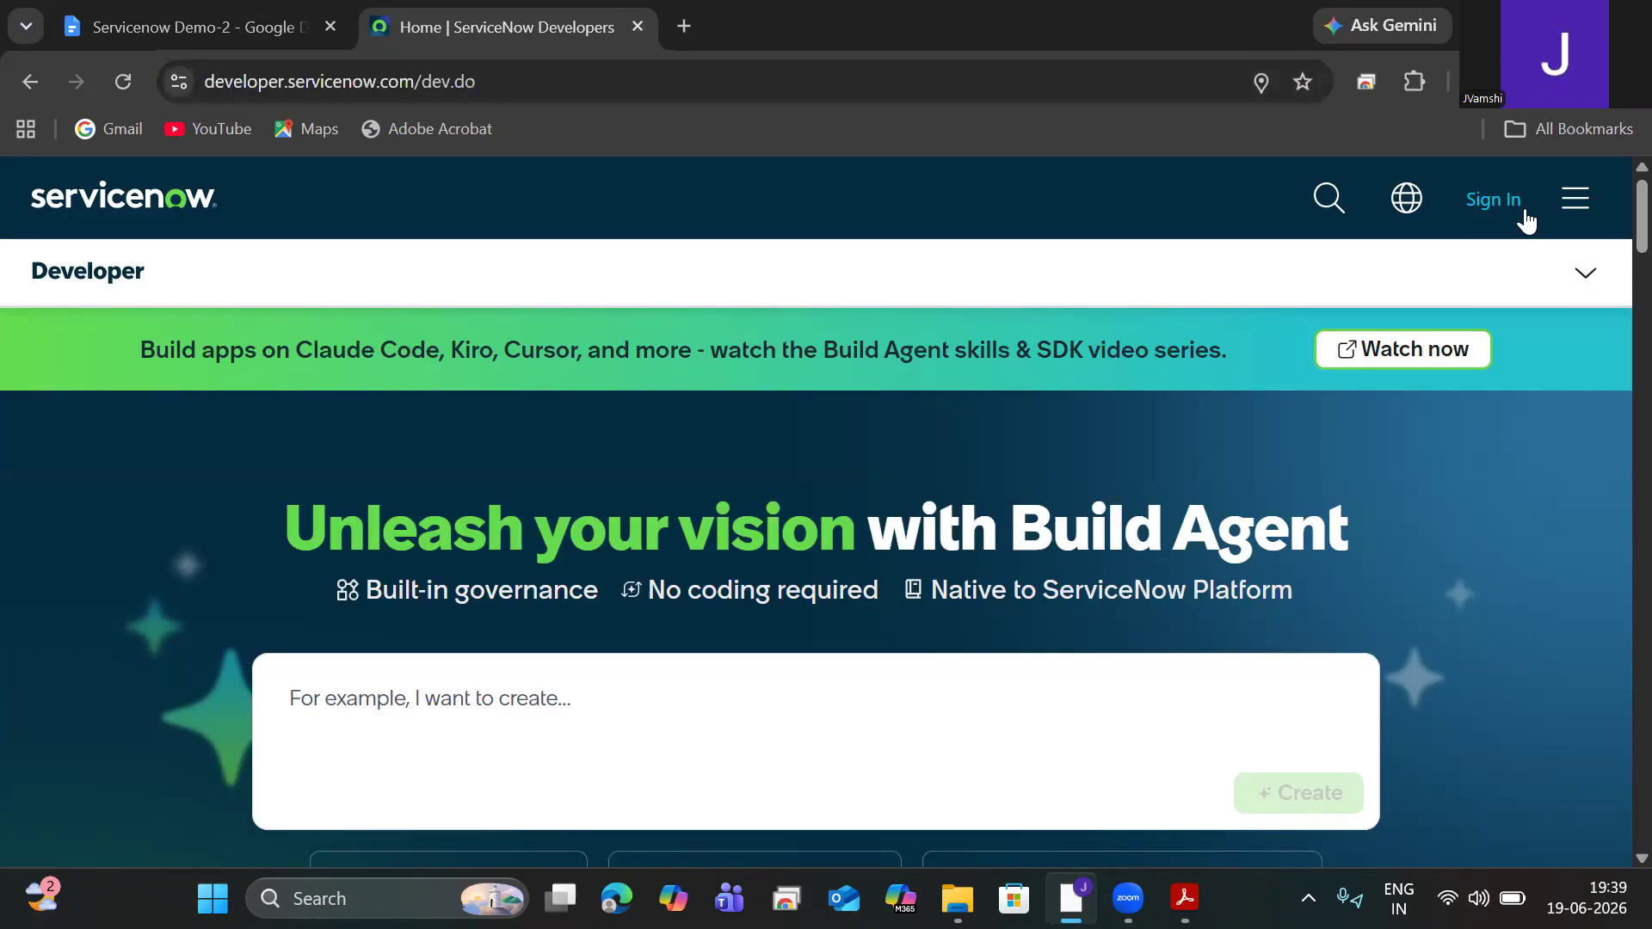
click(1474, 207)
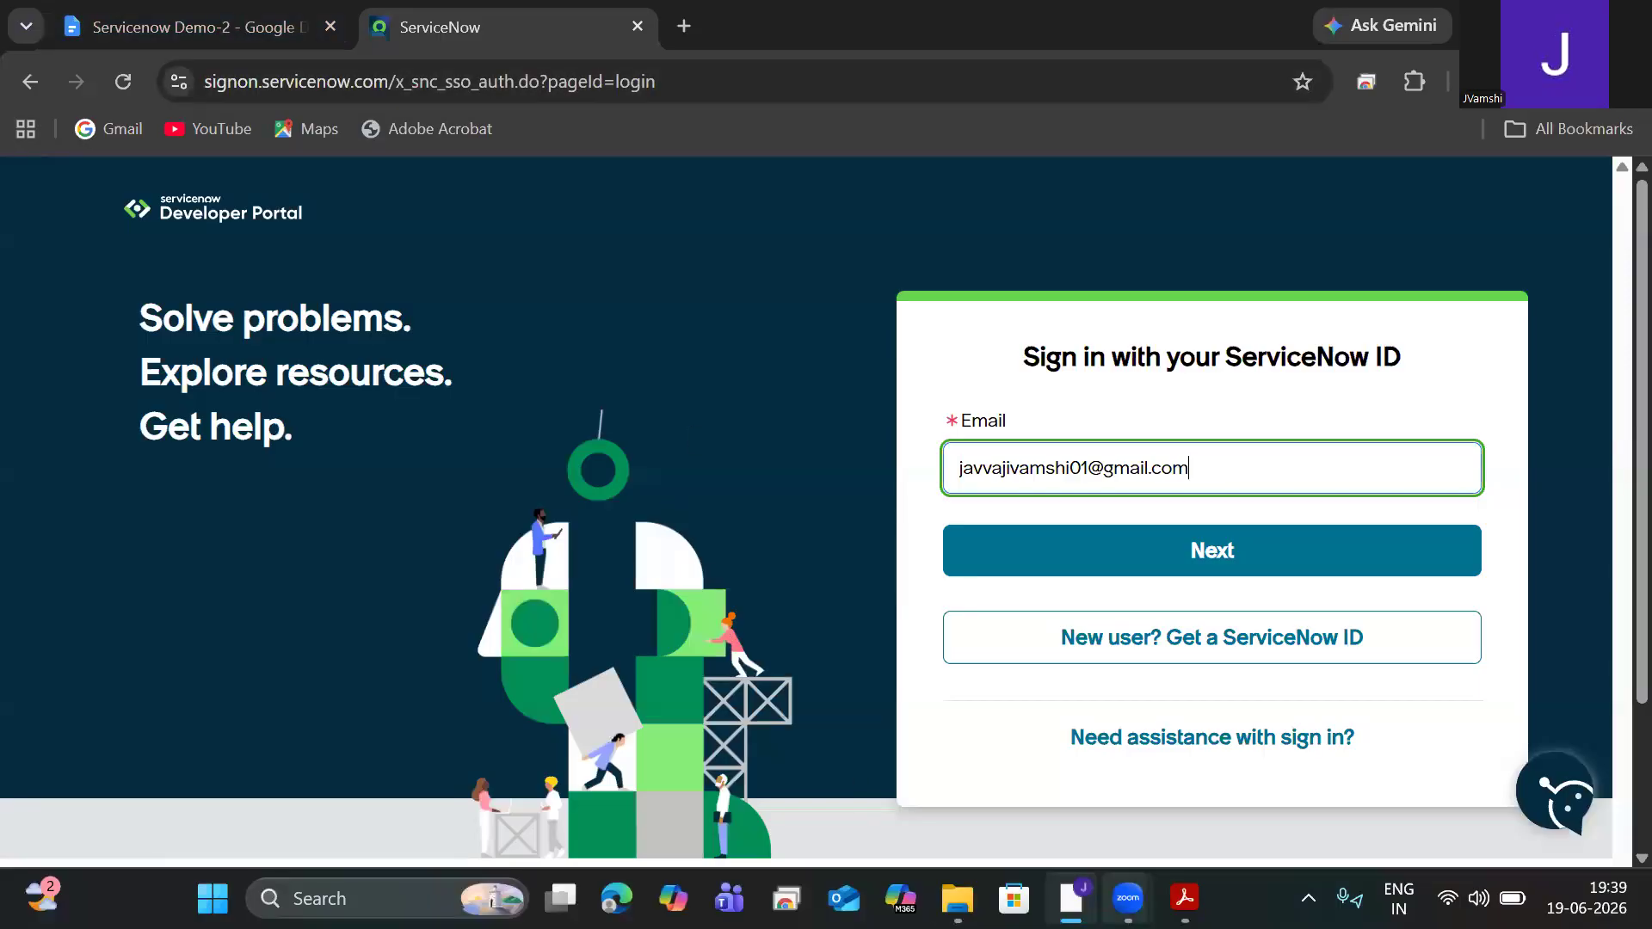
Step: Get the PDF and other open windows out of the way and return to the Servicenow Demo-2 document in Google Docs
click(1071, 898)
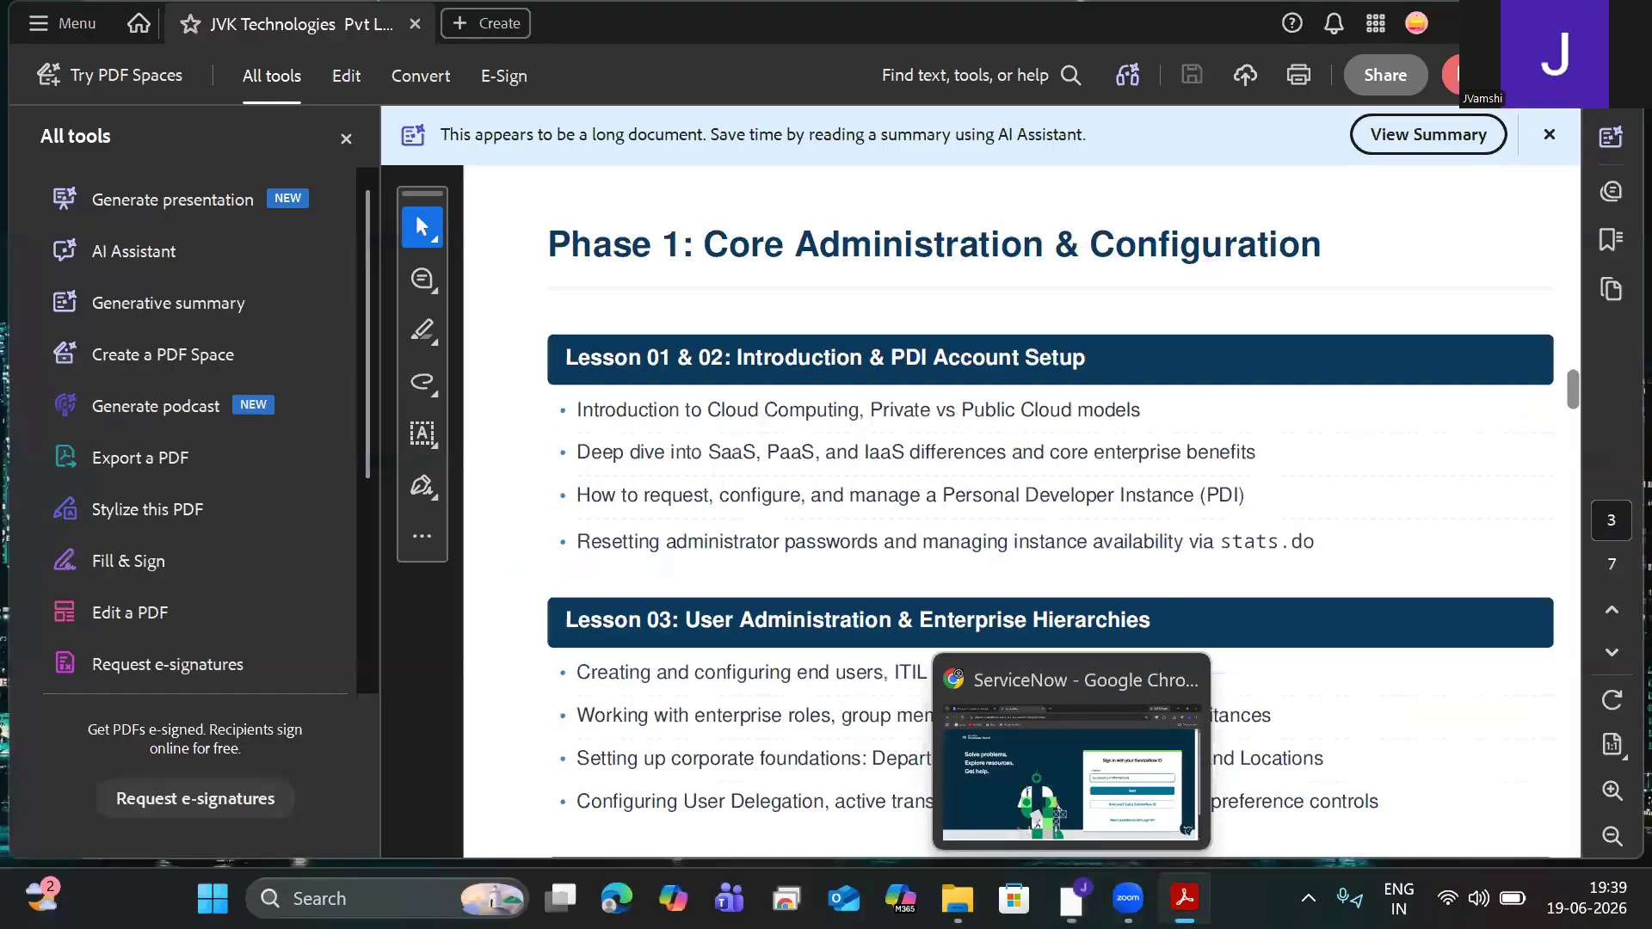
click(1484, 21)
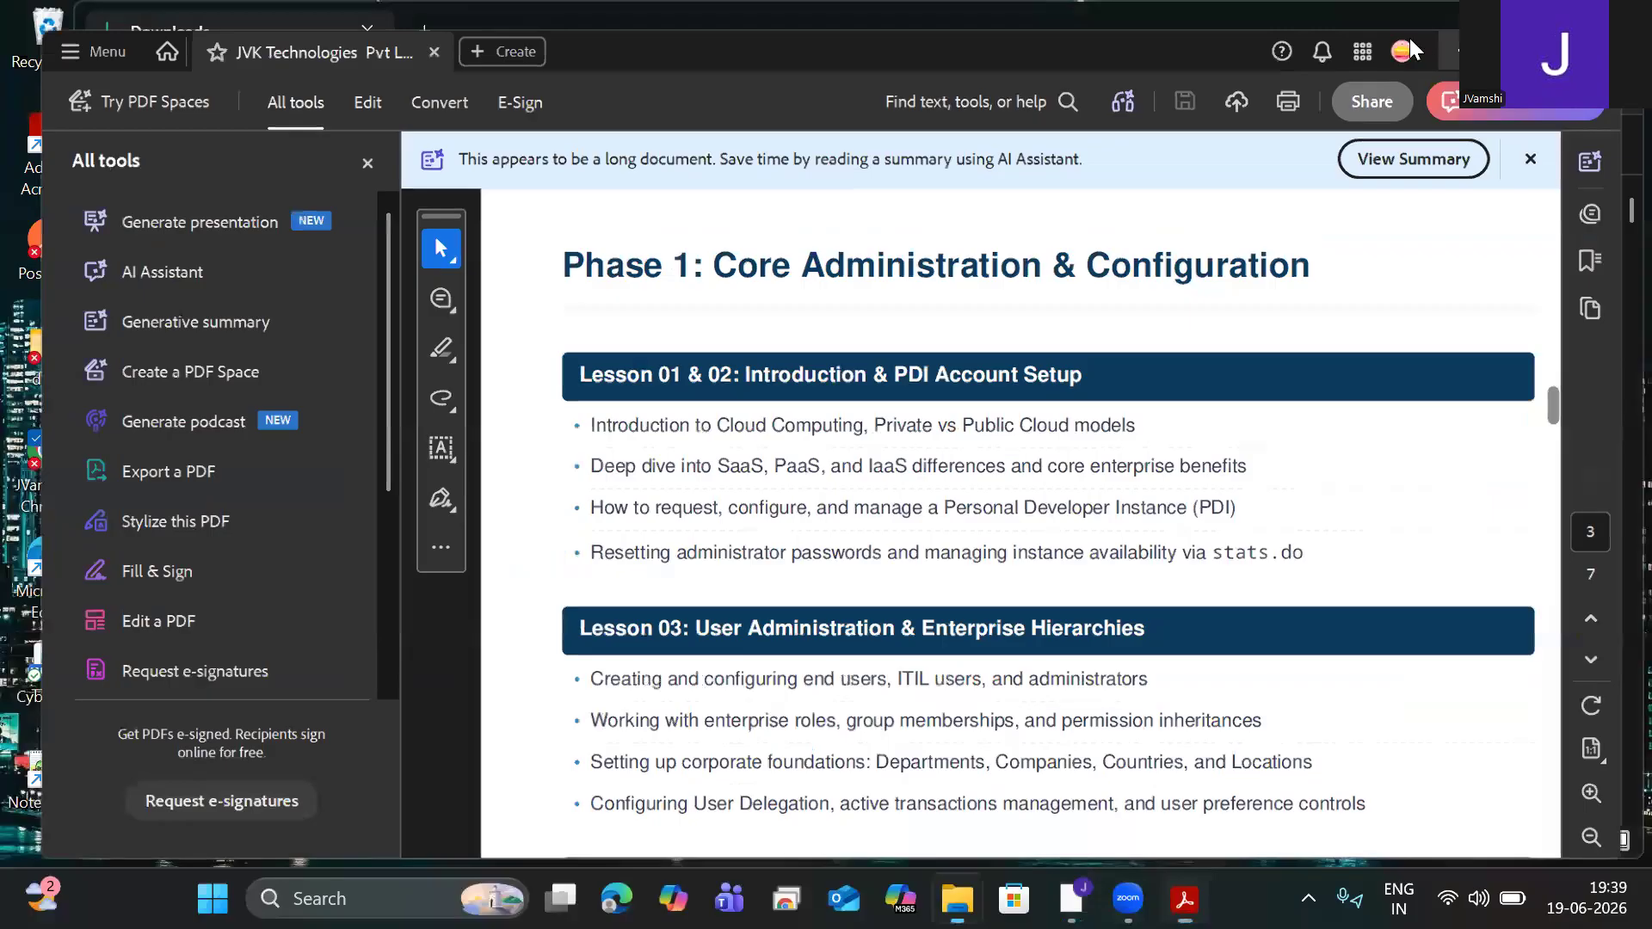
click(1488, 23)
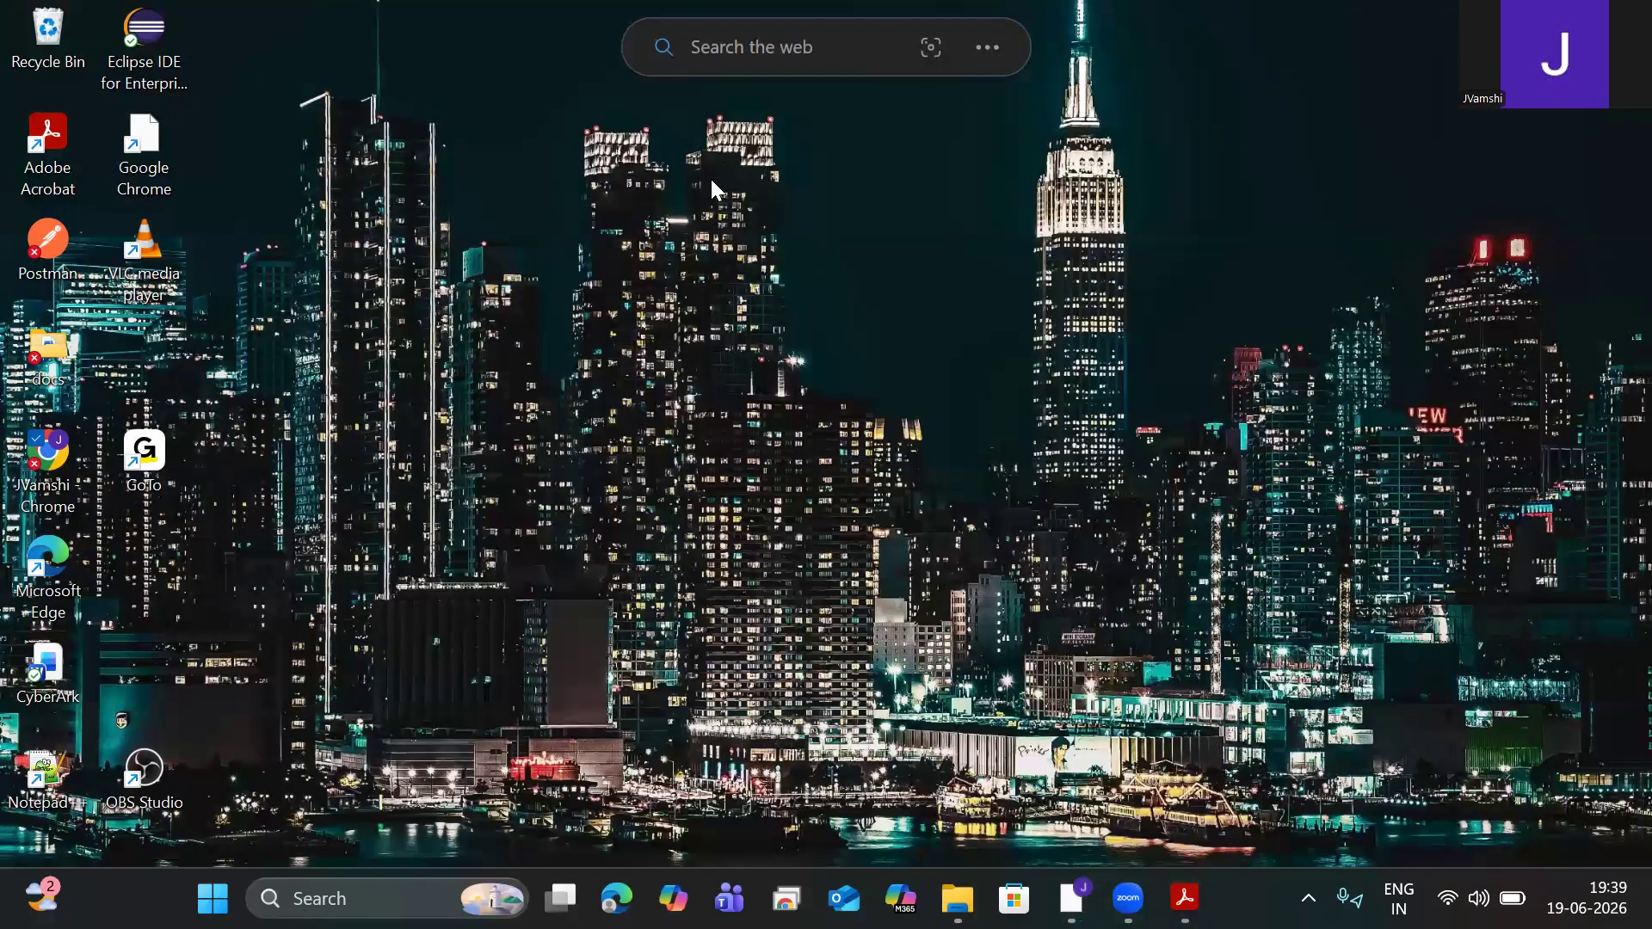
key(alt+Tab)
click(190, 28)
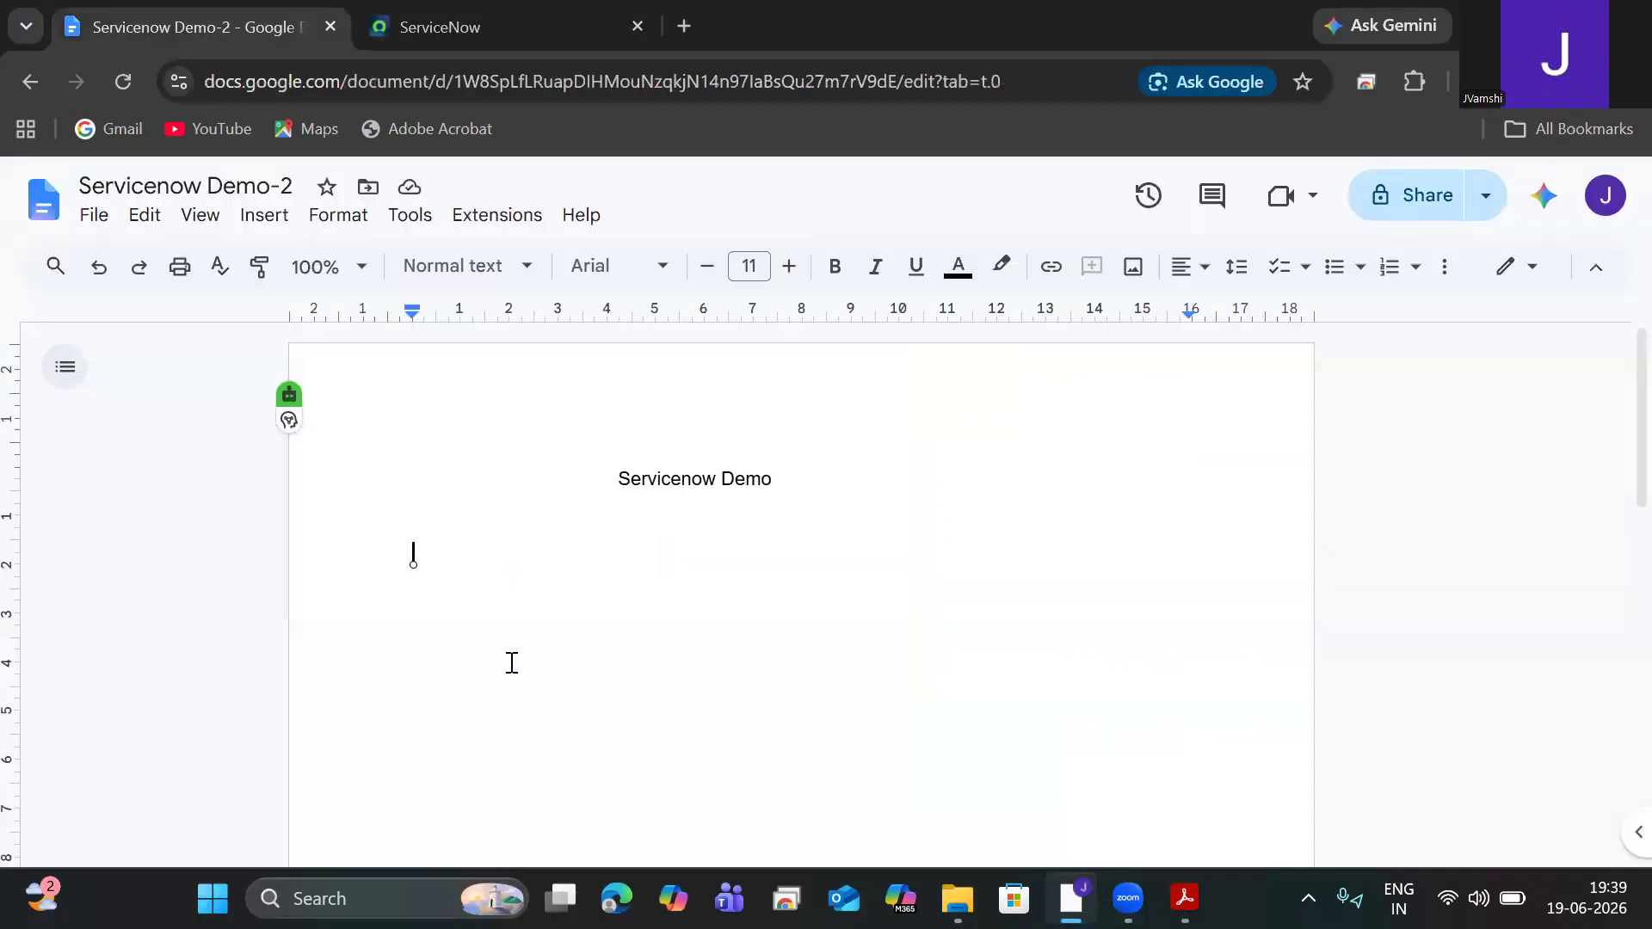
Step: Write "Servicenow is a cloud based It services Management ITSM& Workflow automation platform" below the Servicenow Demo title
text(Servicenow is a cl)
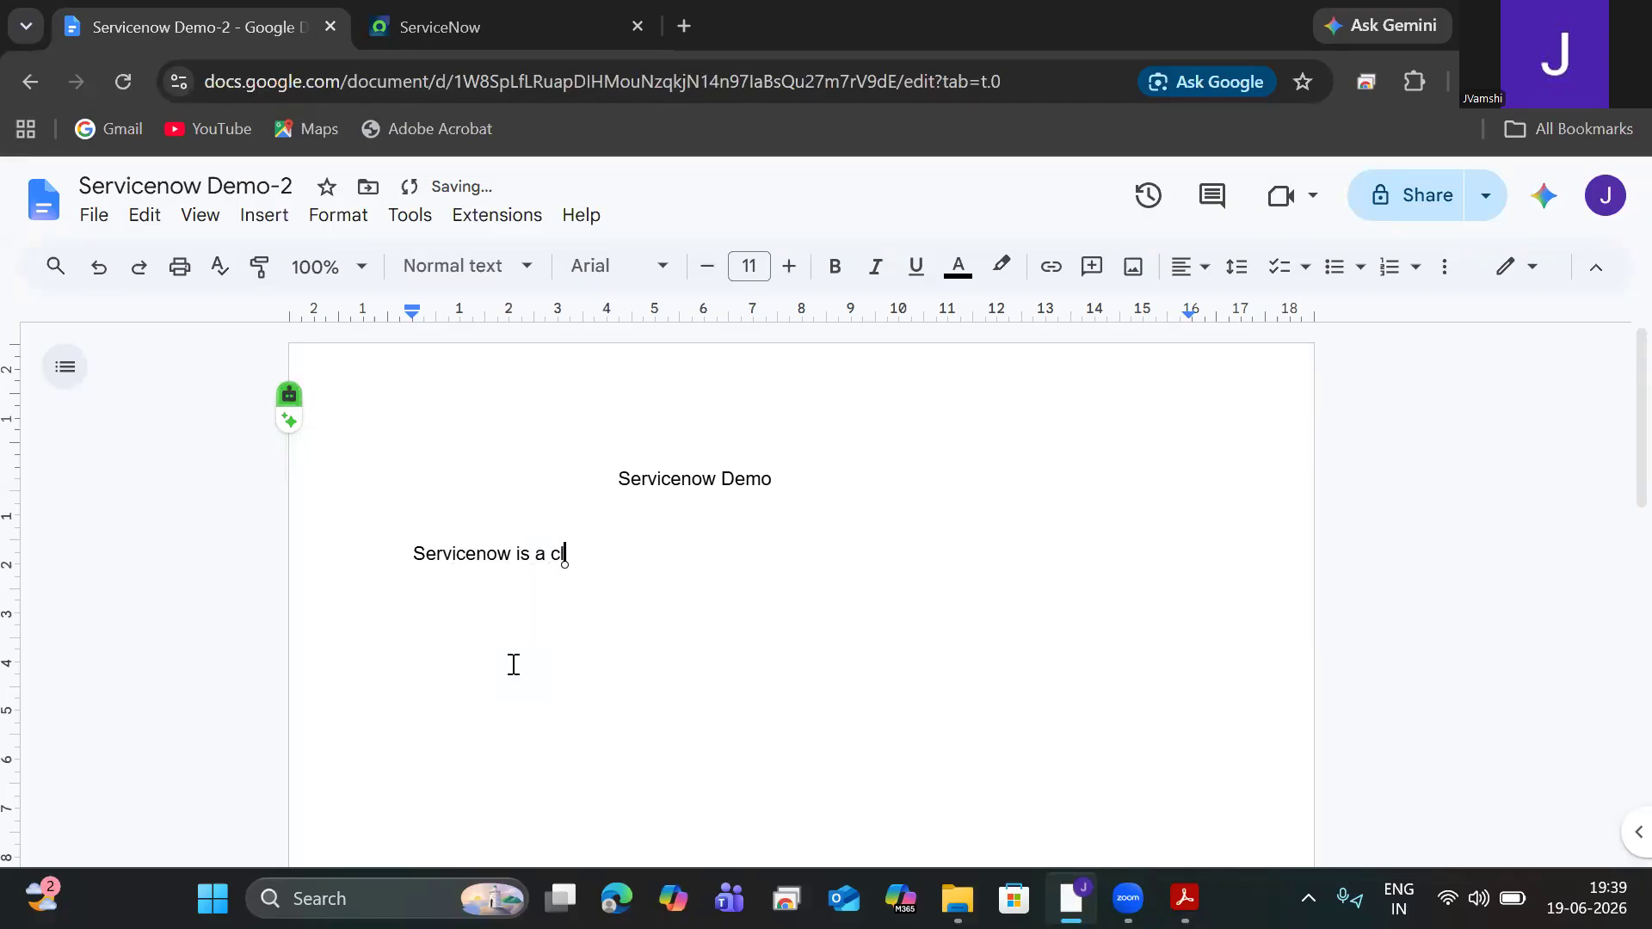
text(oud based )
text(It servi)
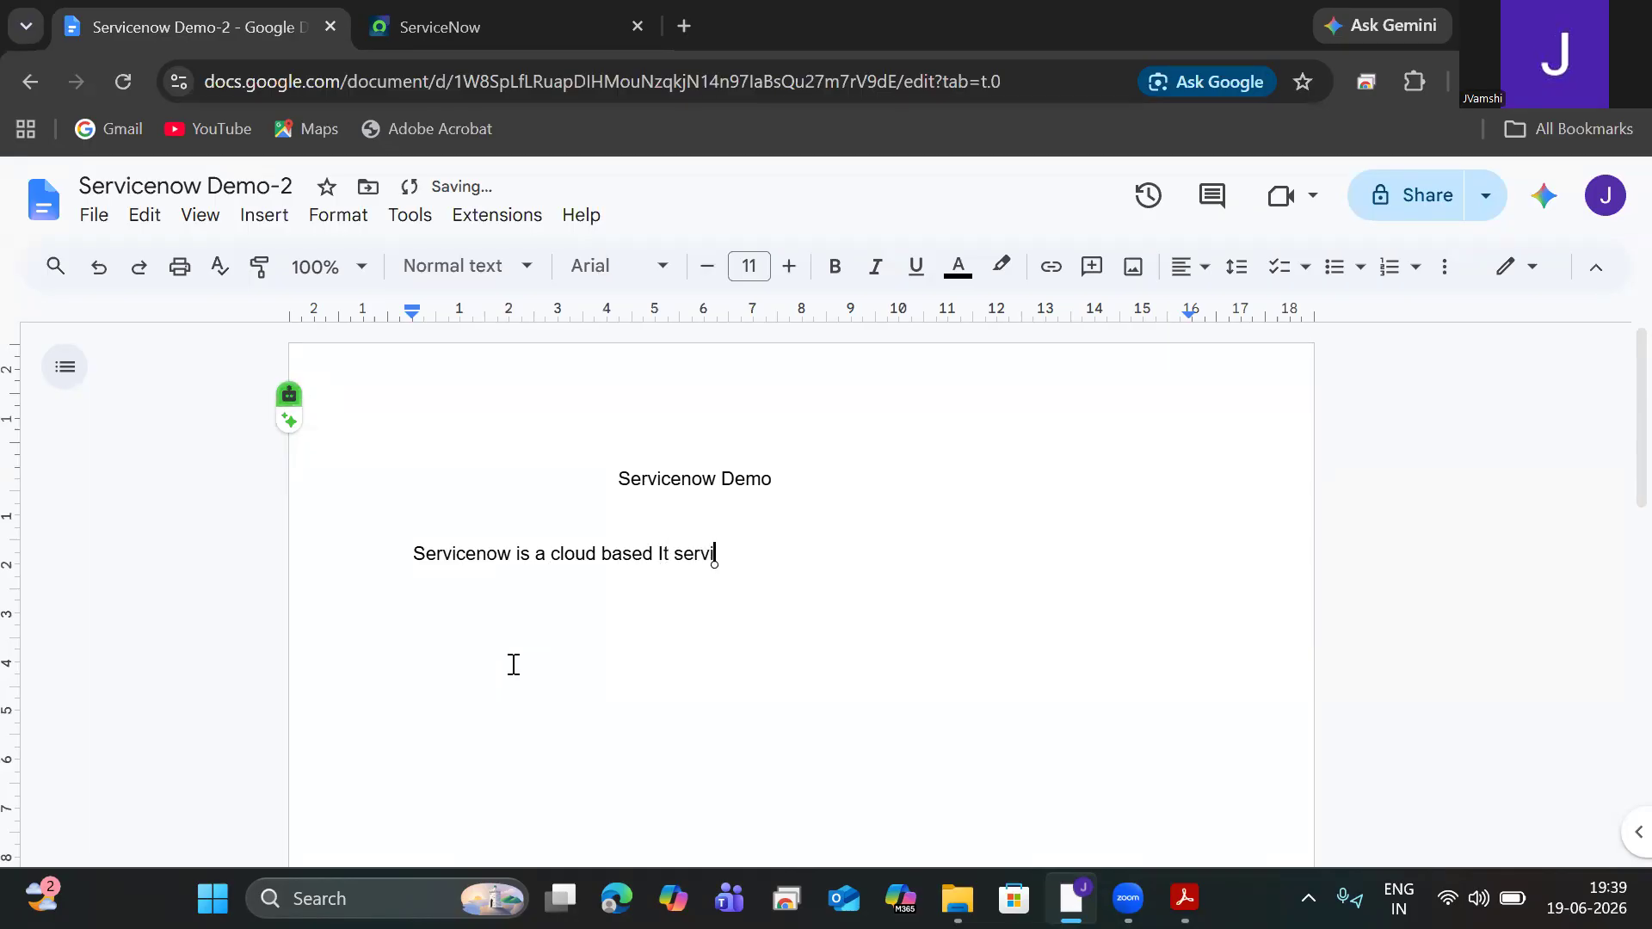
text(ces Management )
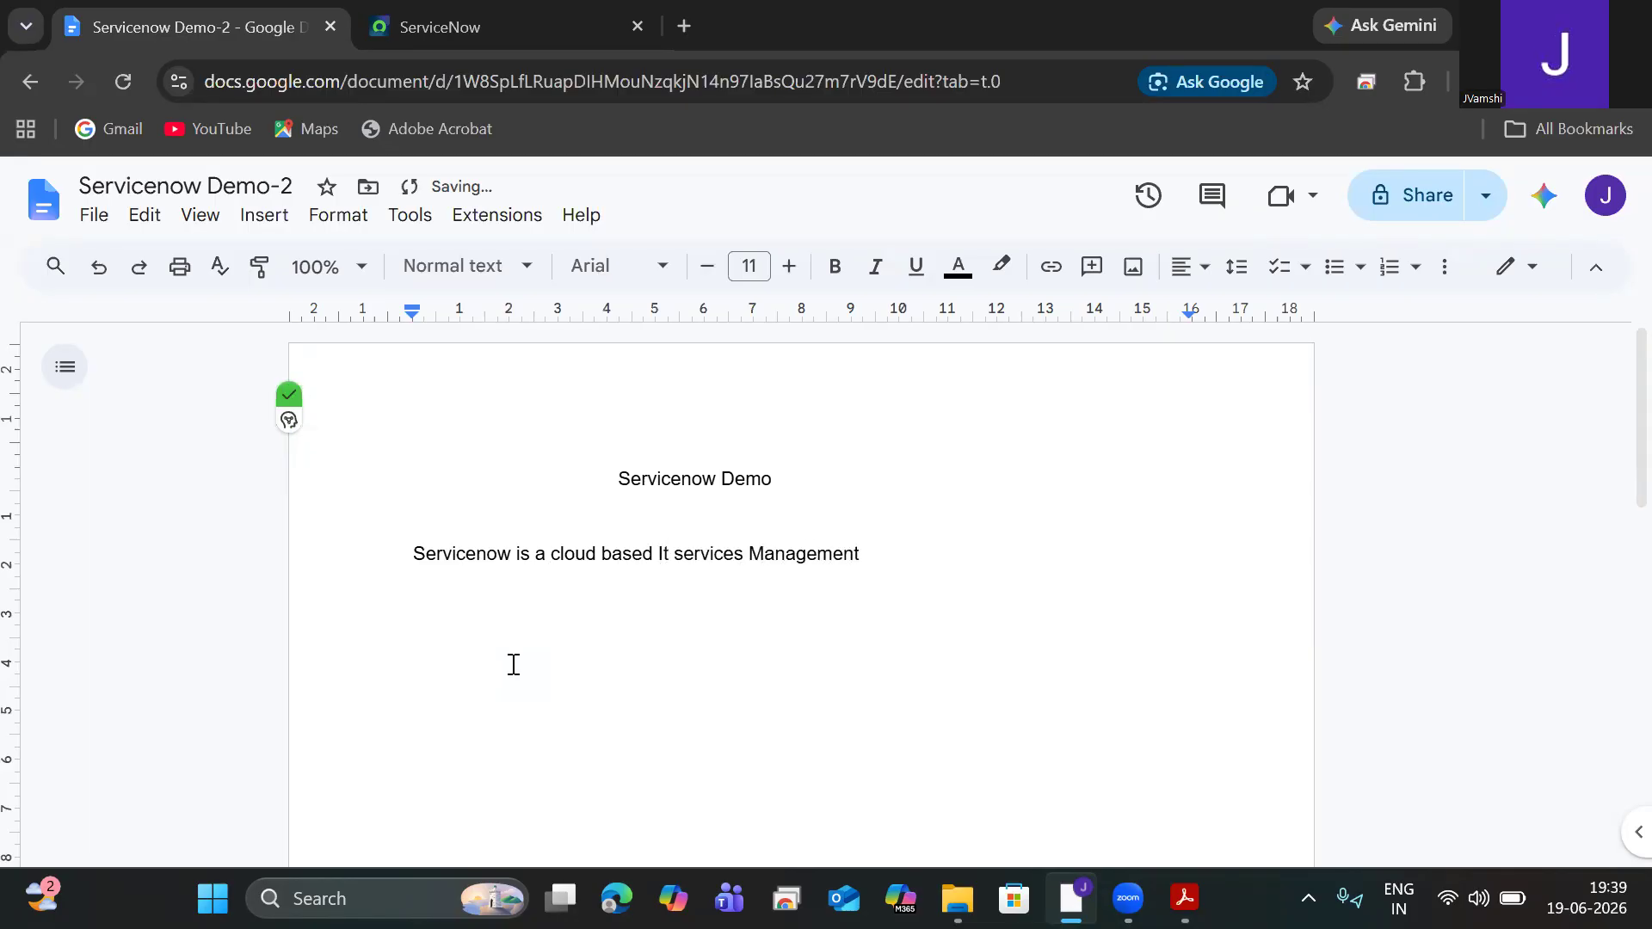
text(ITSM&)
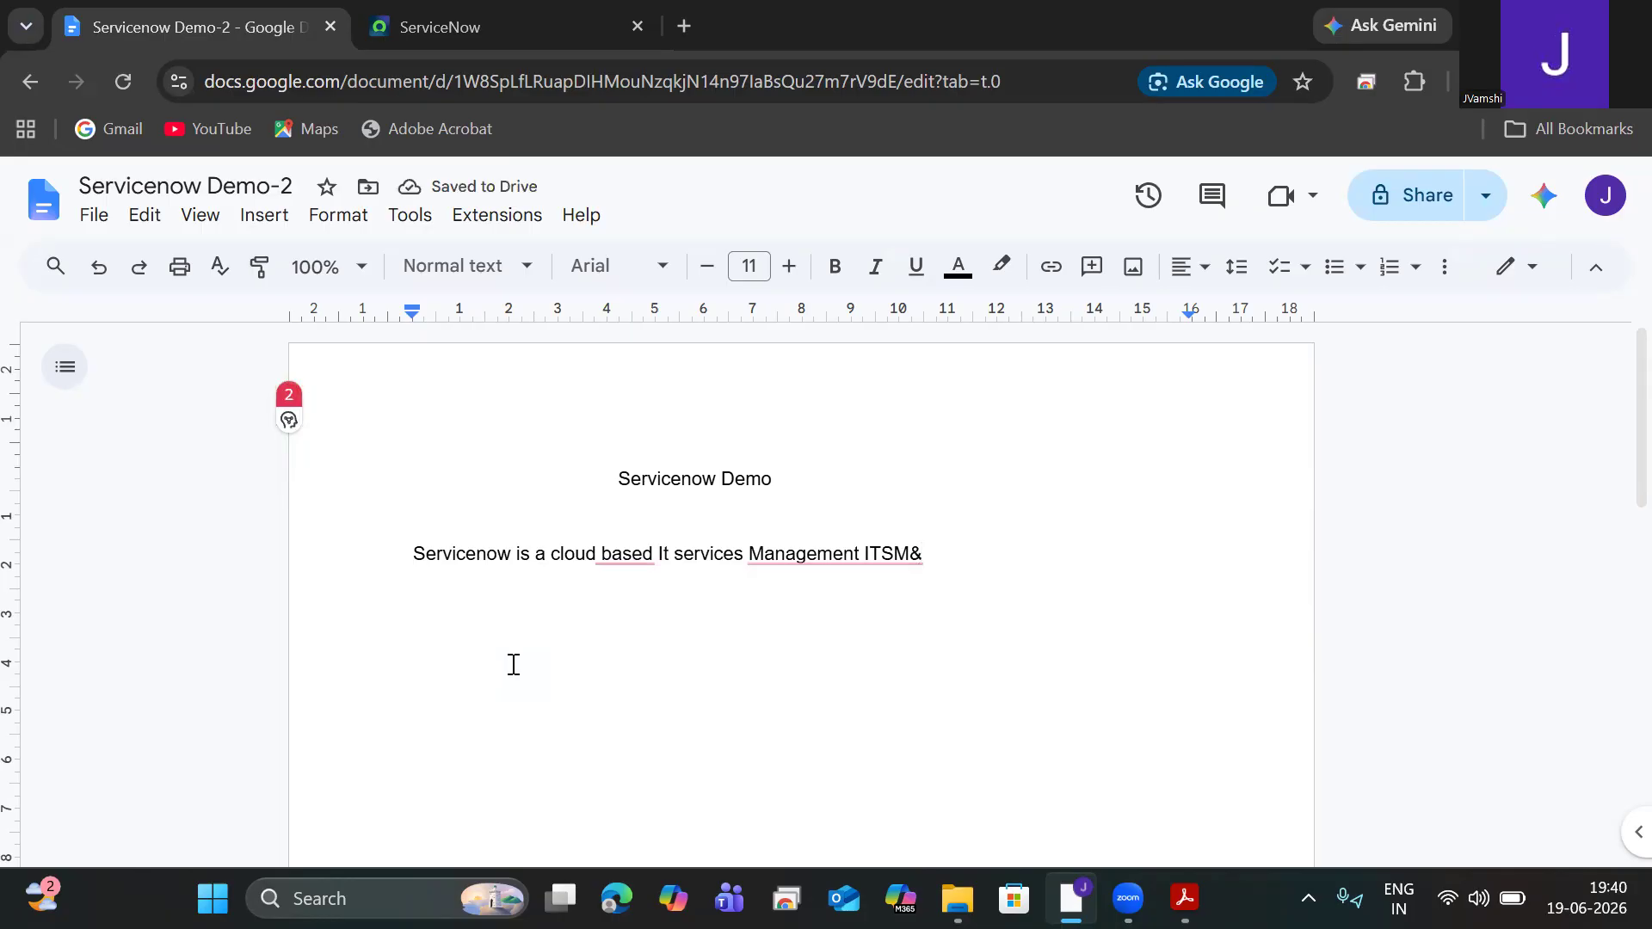
text( Wor)
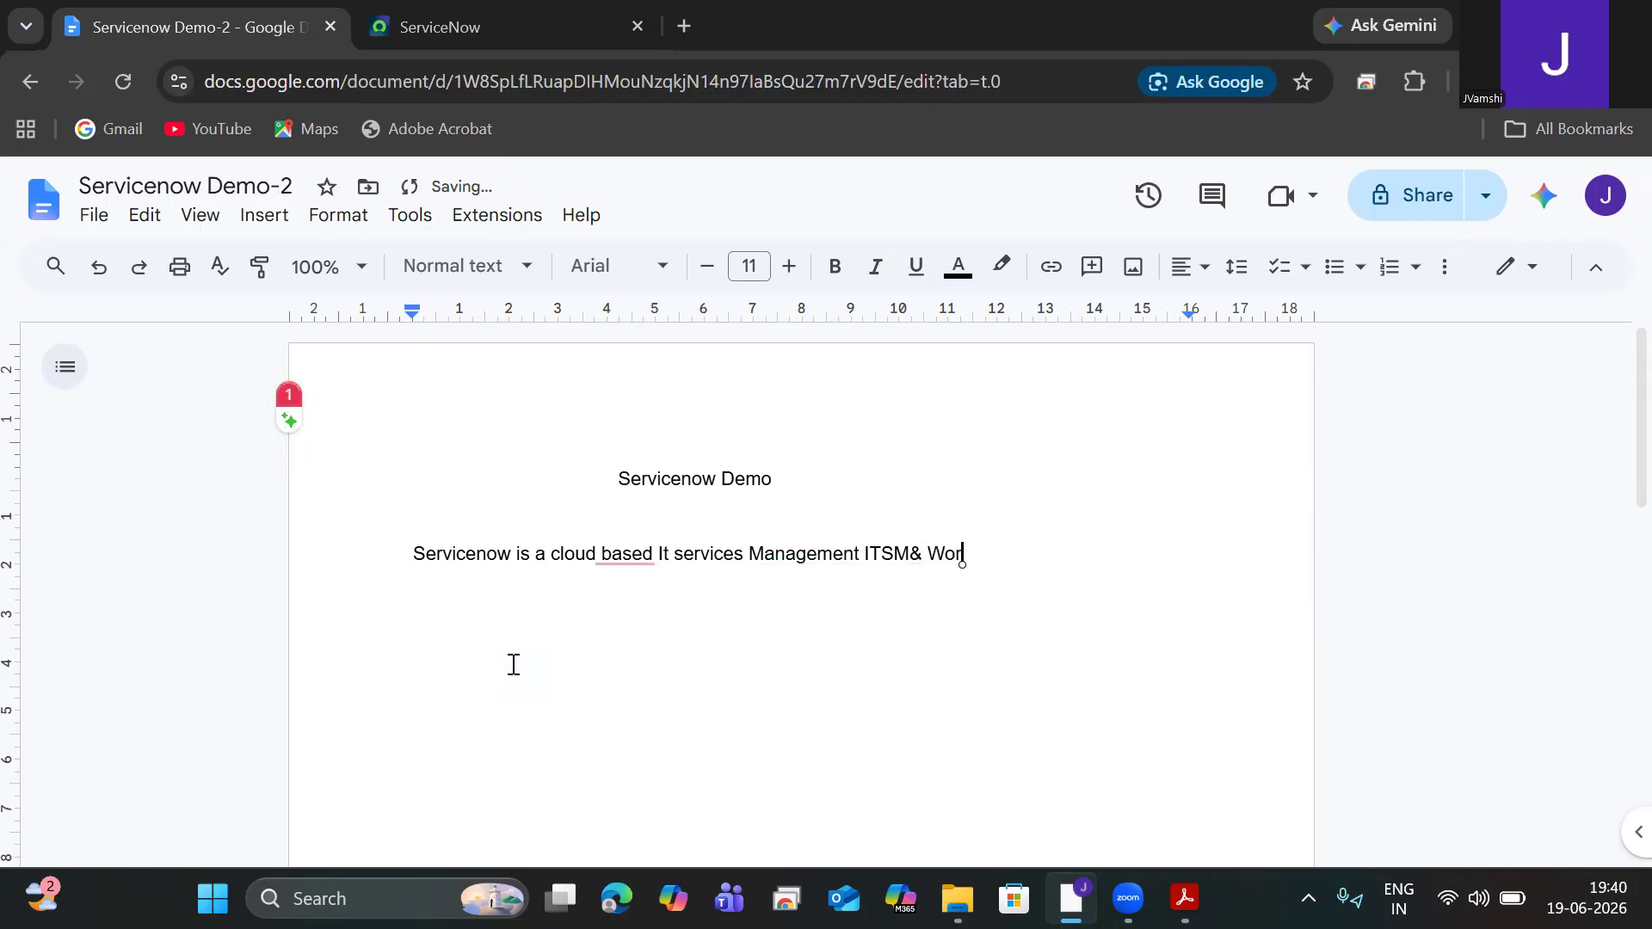
text(kflow automatiob)
key(BackSpace)
text(n platform)
Step: Add a second line reading "Used by companies to manage IT,Customer service,HR,ITOM,CSM"
key(Return)
text(Used)
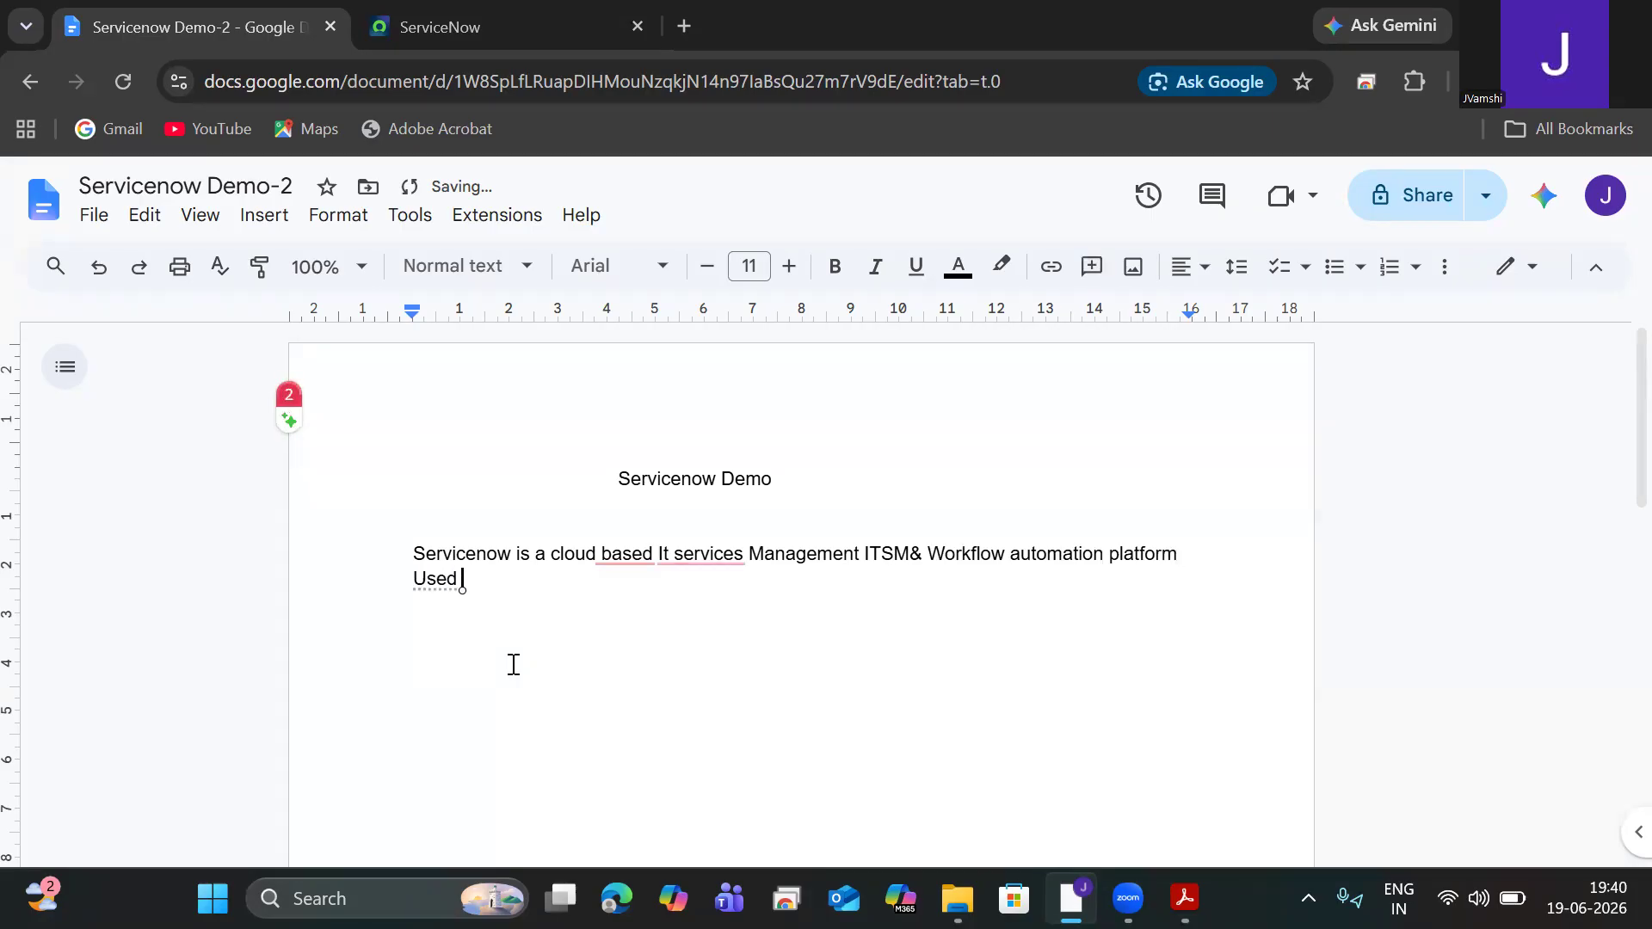
text( by companies )
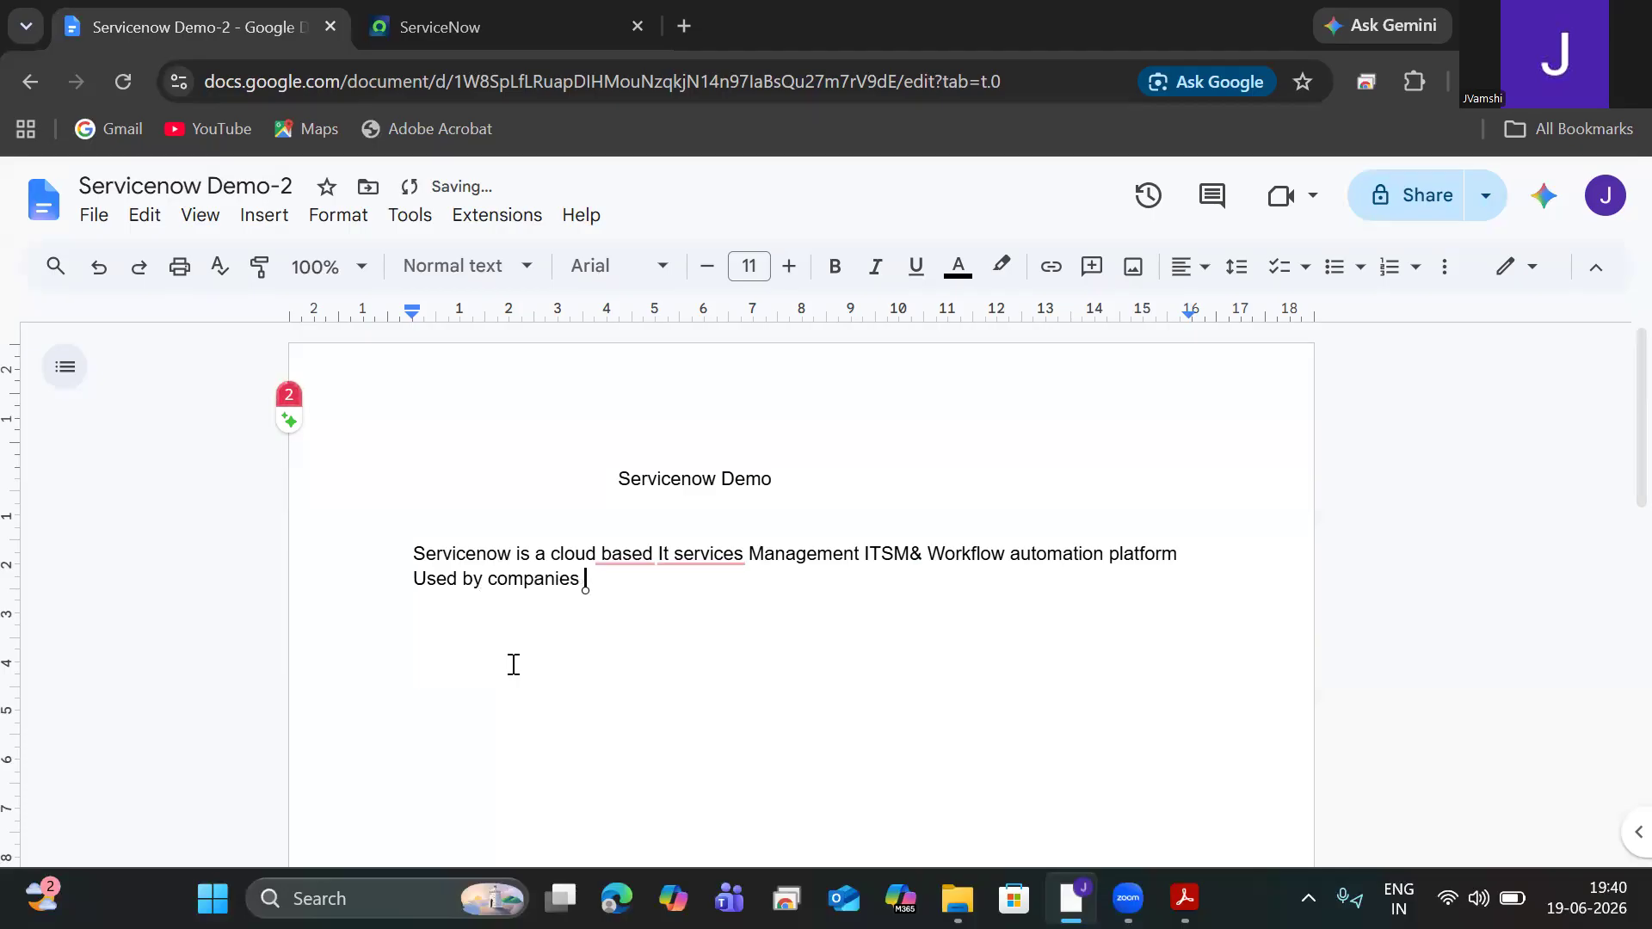
text(to manage IT,Customer s)
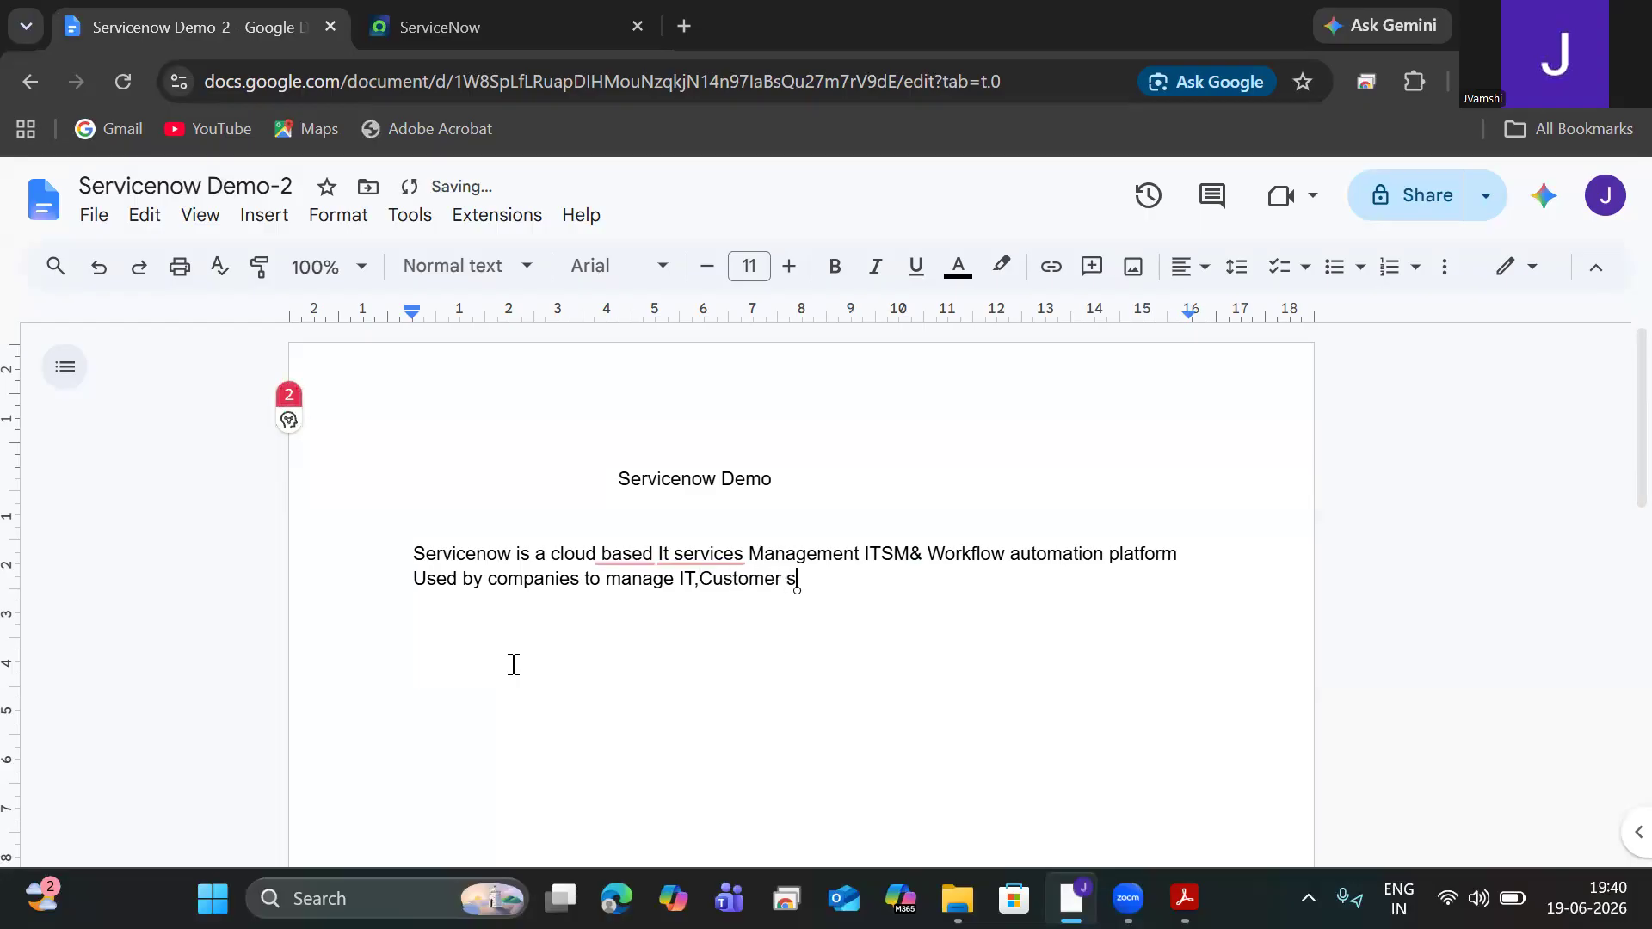
text(ervice,HR,ITOM,CSM)
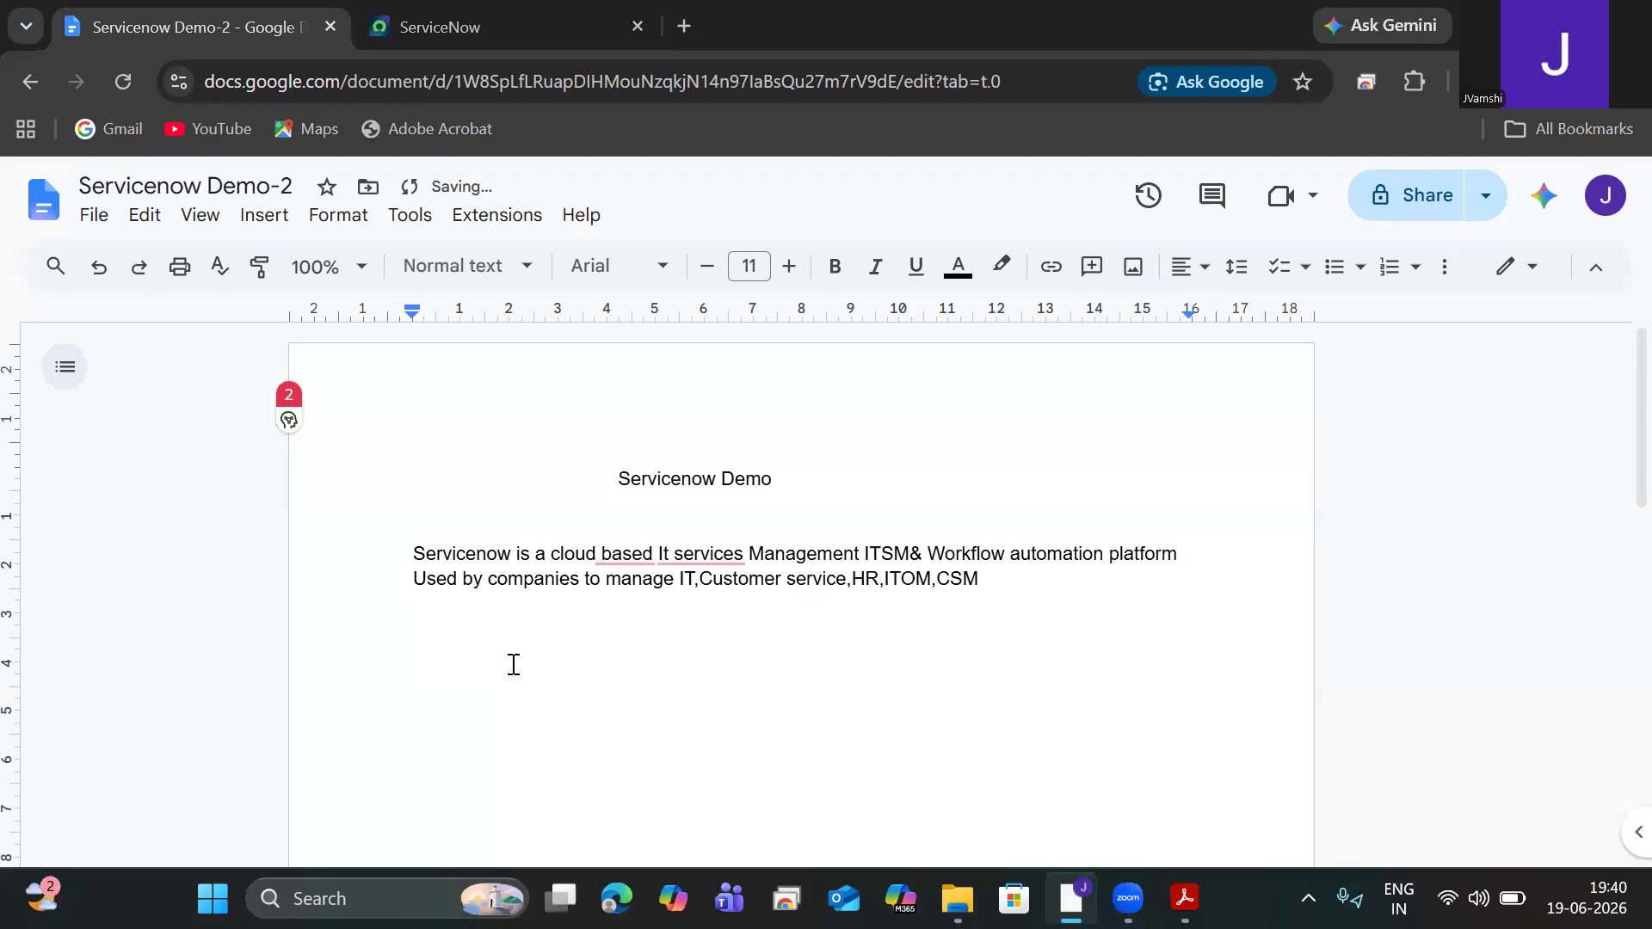
Step: After a blank line, add the lines "We created instance" and "Personal developer Instance"
key(Return)
text(We )
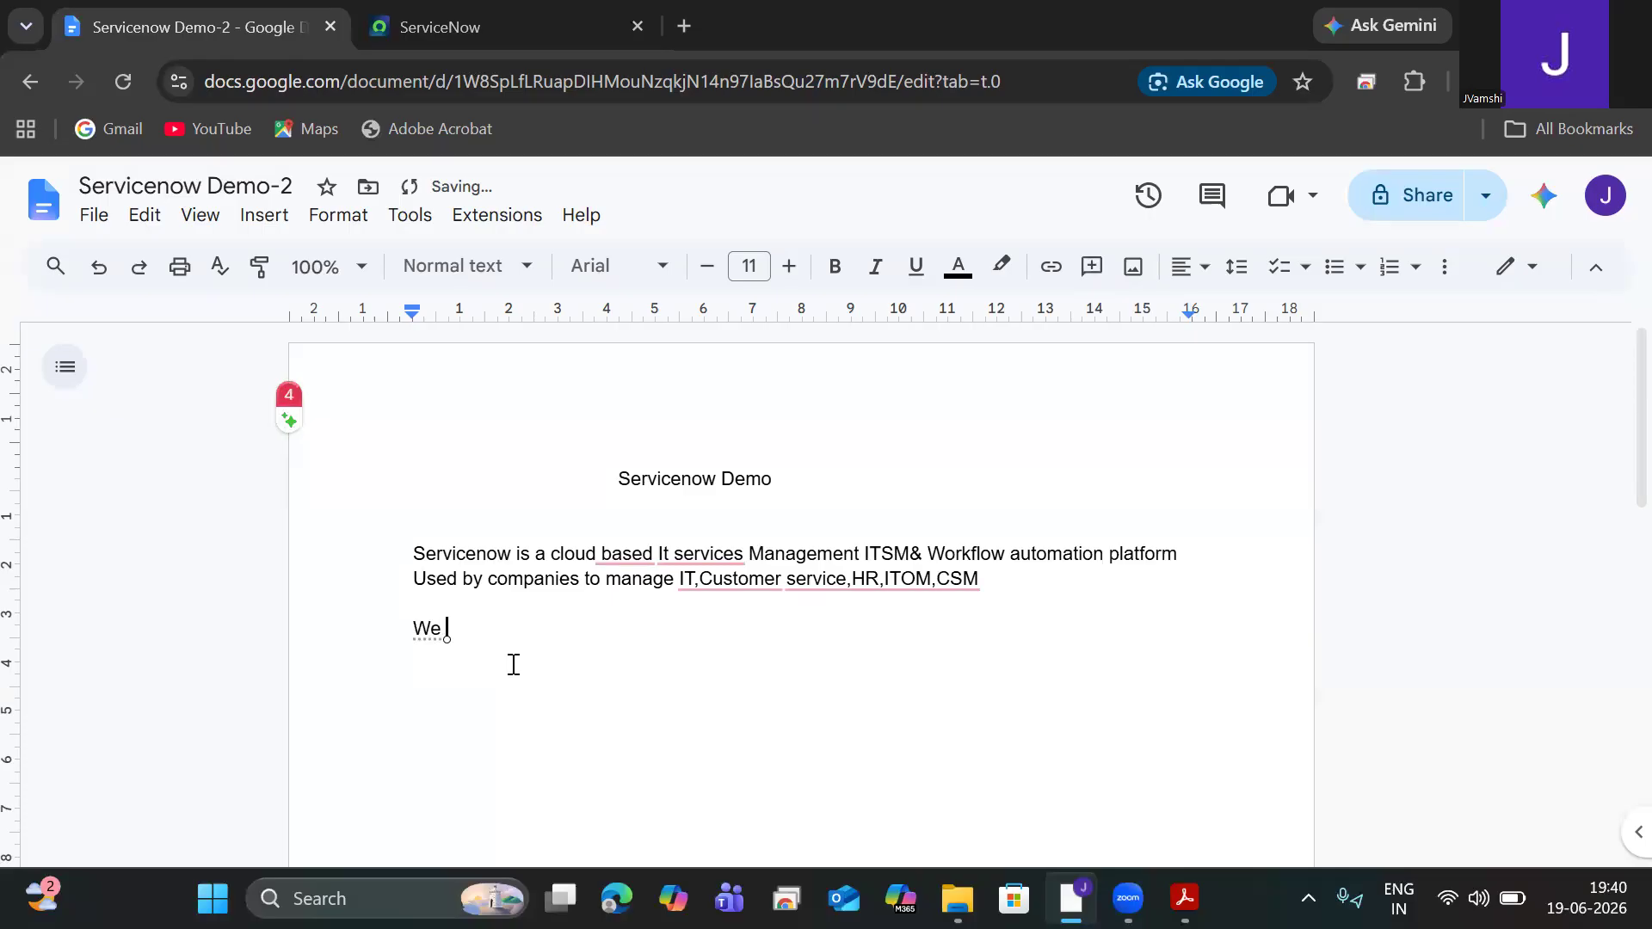
text(created instance)
key(Return)
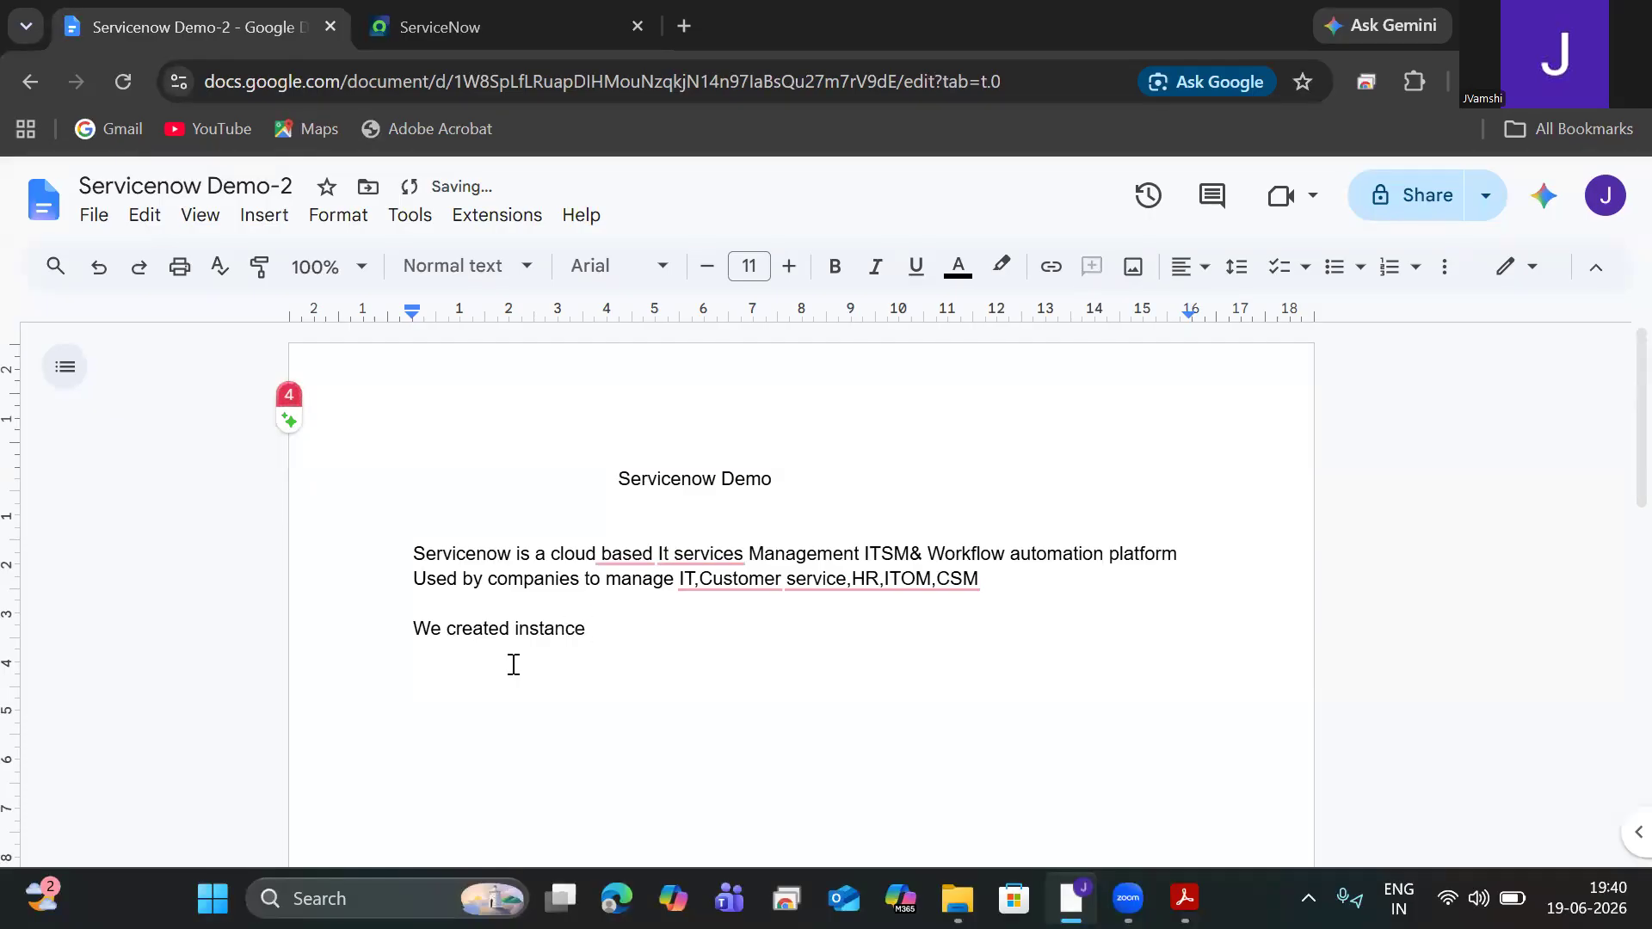
text(Personal developer Instance)
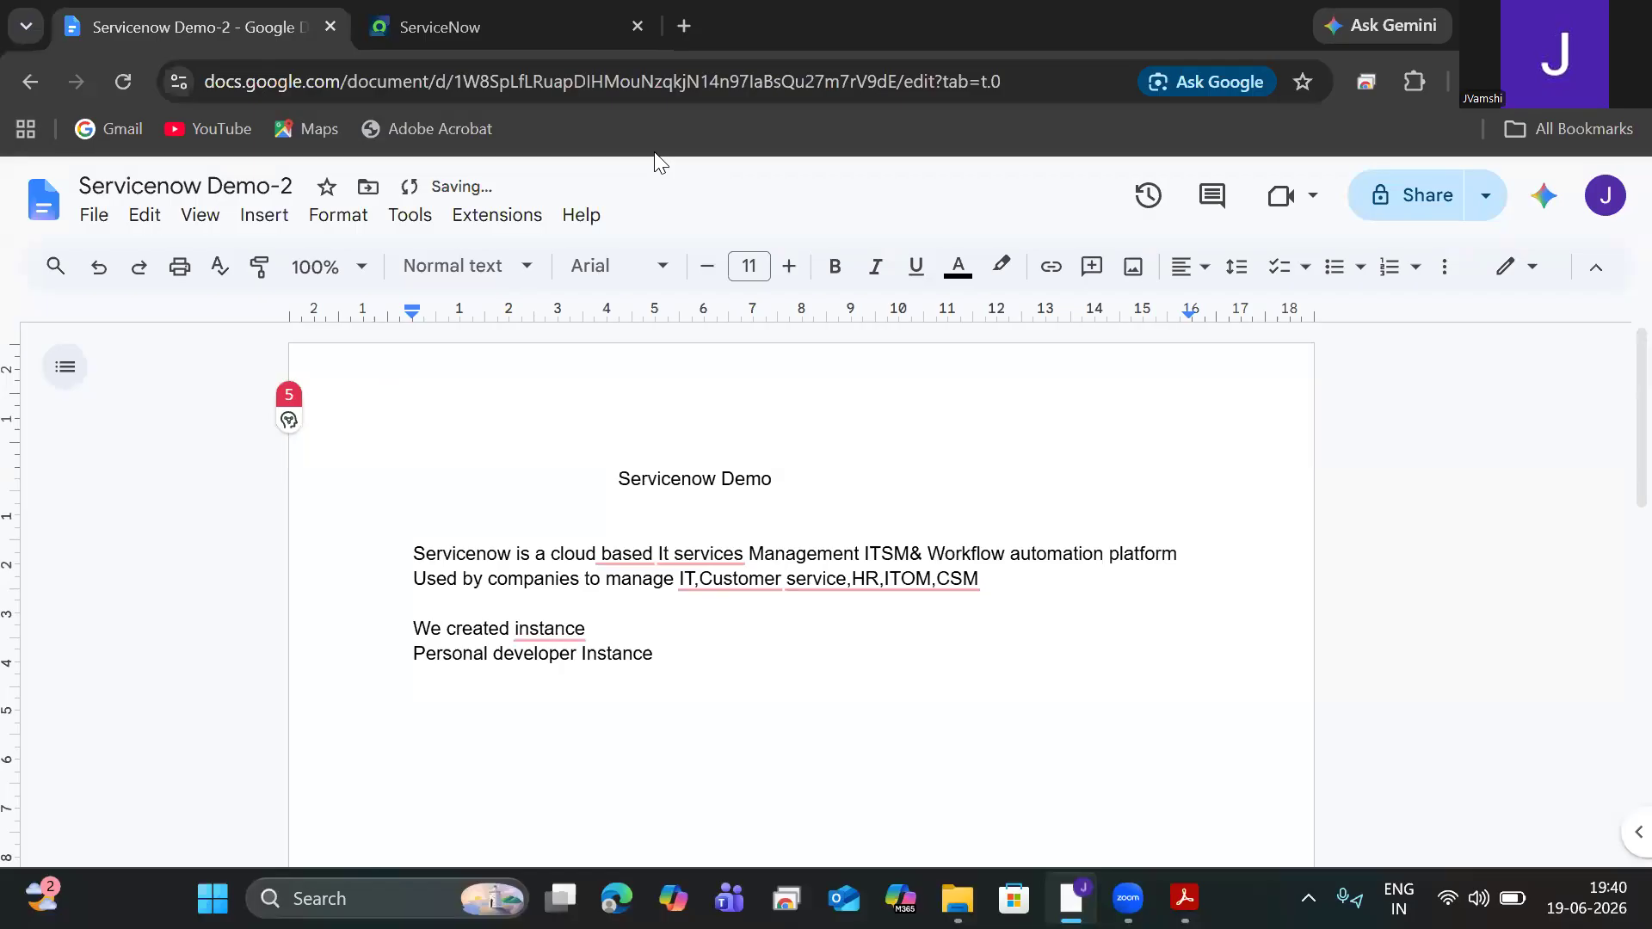
Step: Copy the address developer.servicenow.com/dev.do from a new browser tab and paste it on a new line below "Personal developer Instance"
key(ctrl+t)
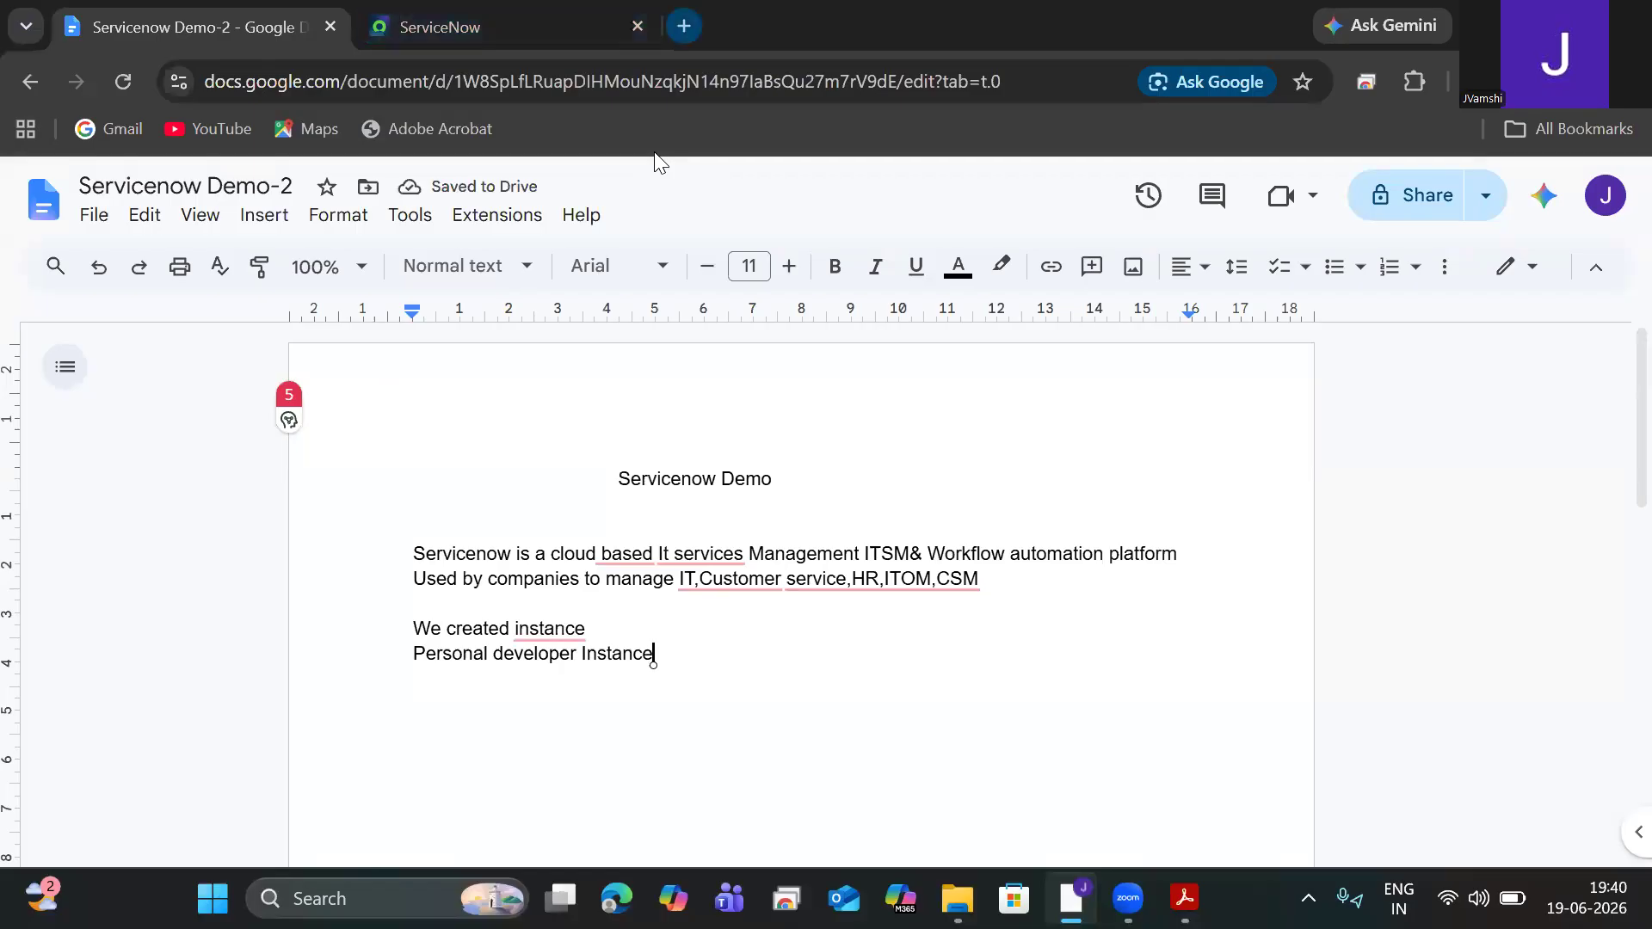
text(developer.servicenow.com/dev.do)
key(Right)
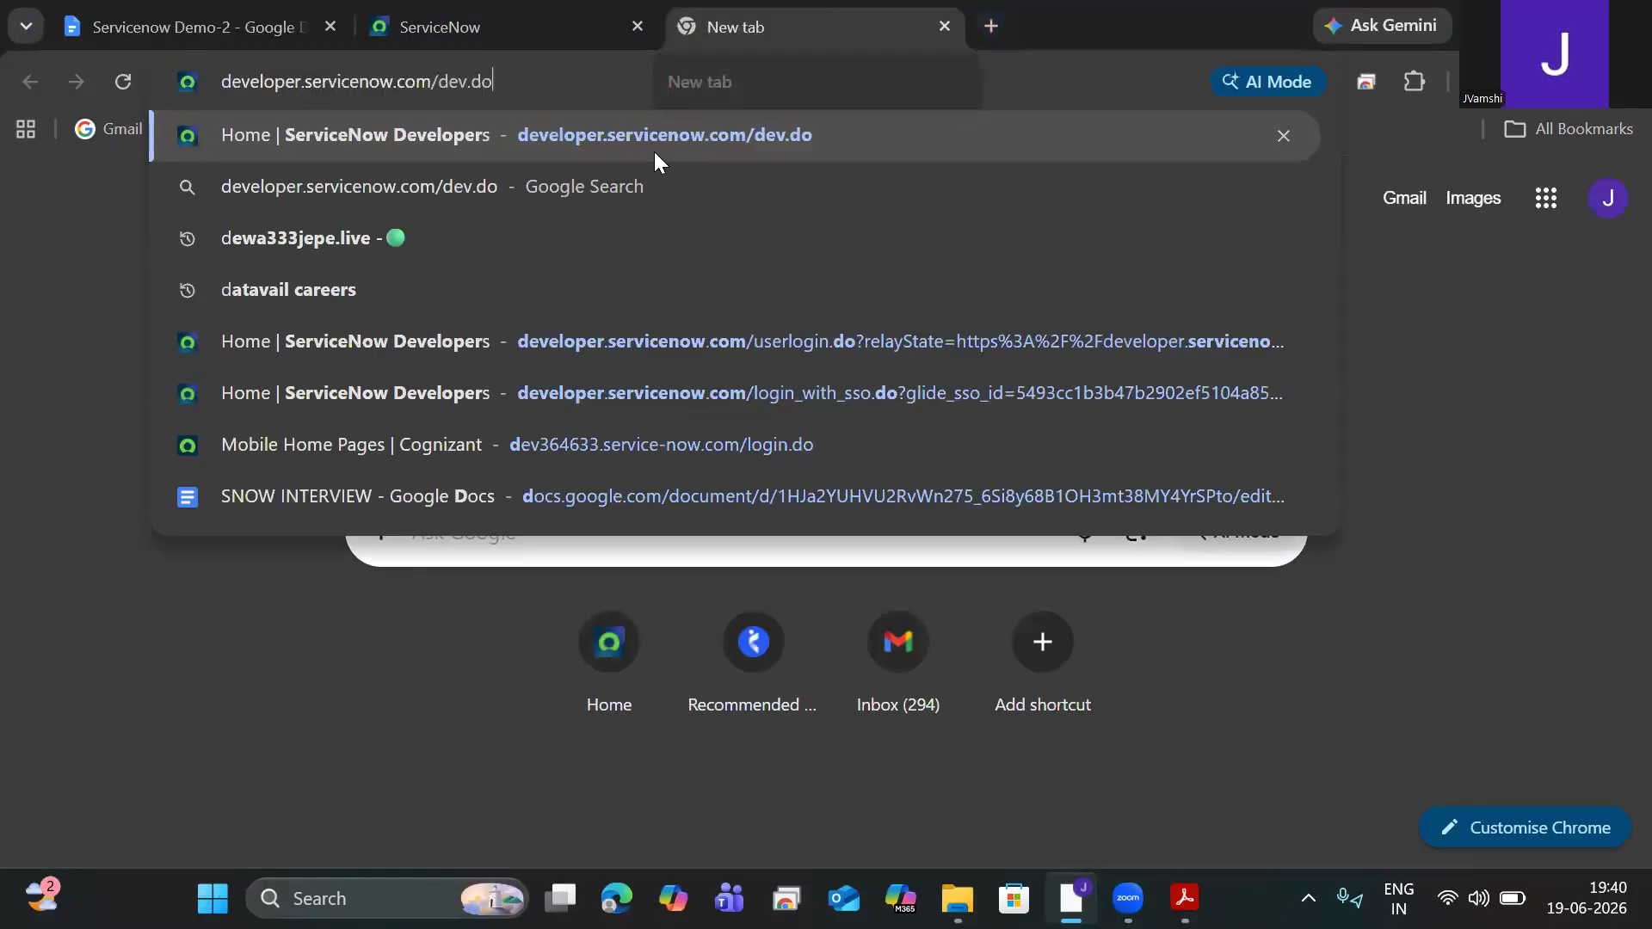
key(ctrl+a)
key(ctrl+c)
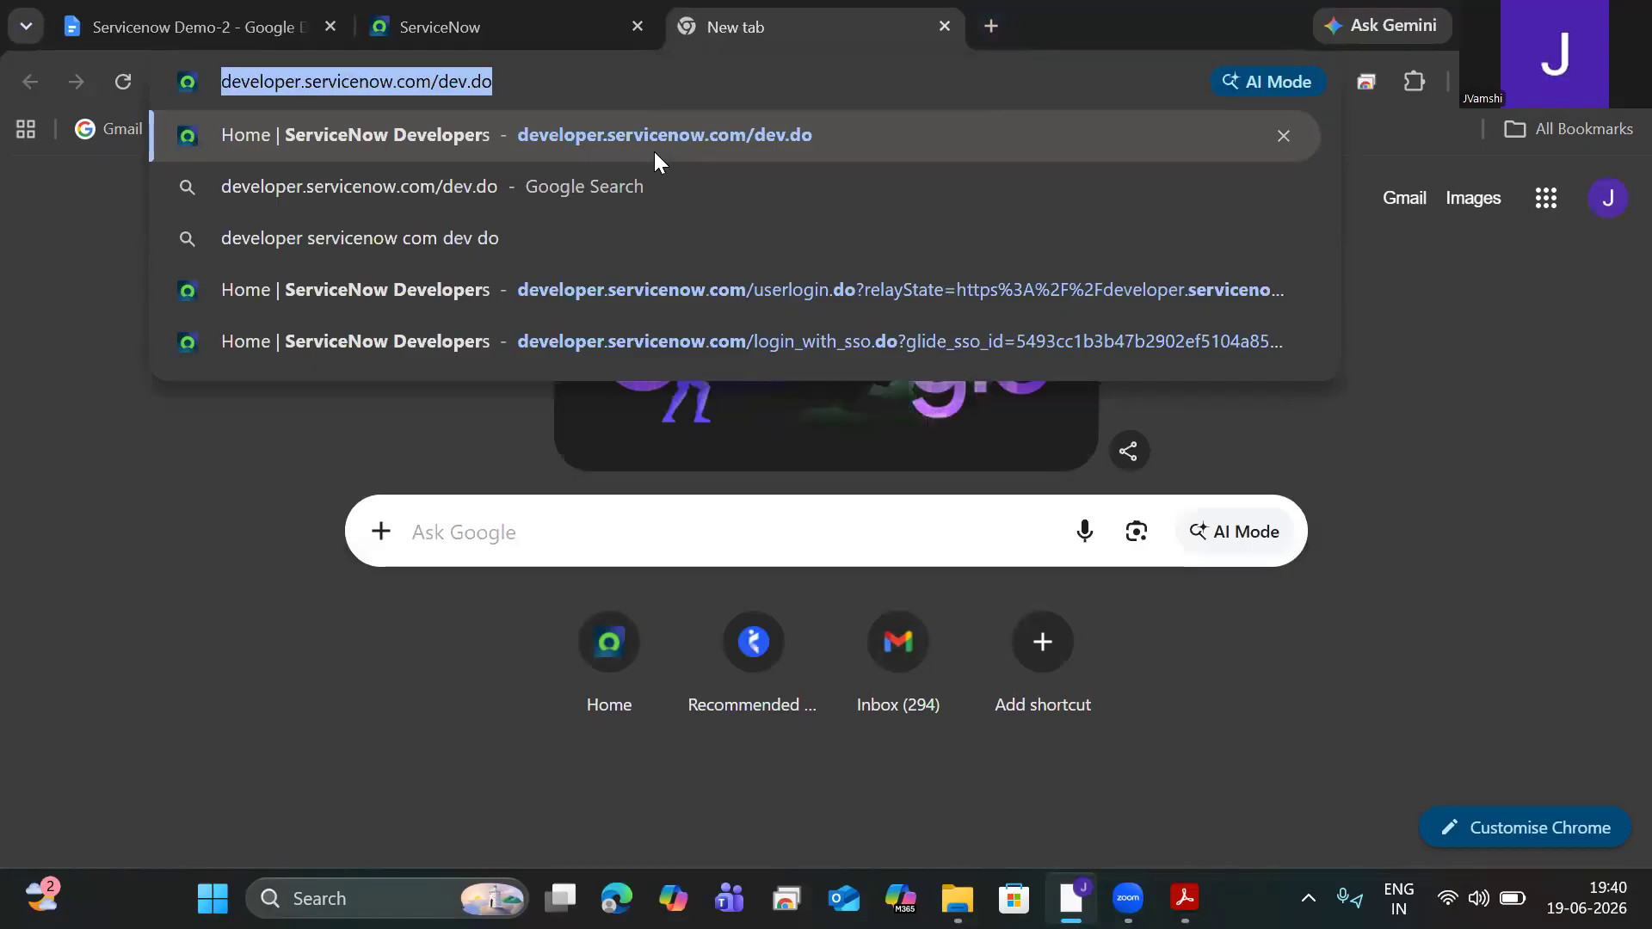
click(107, 27)
key(Return)
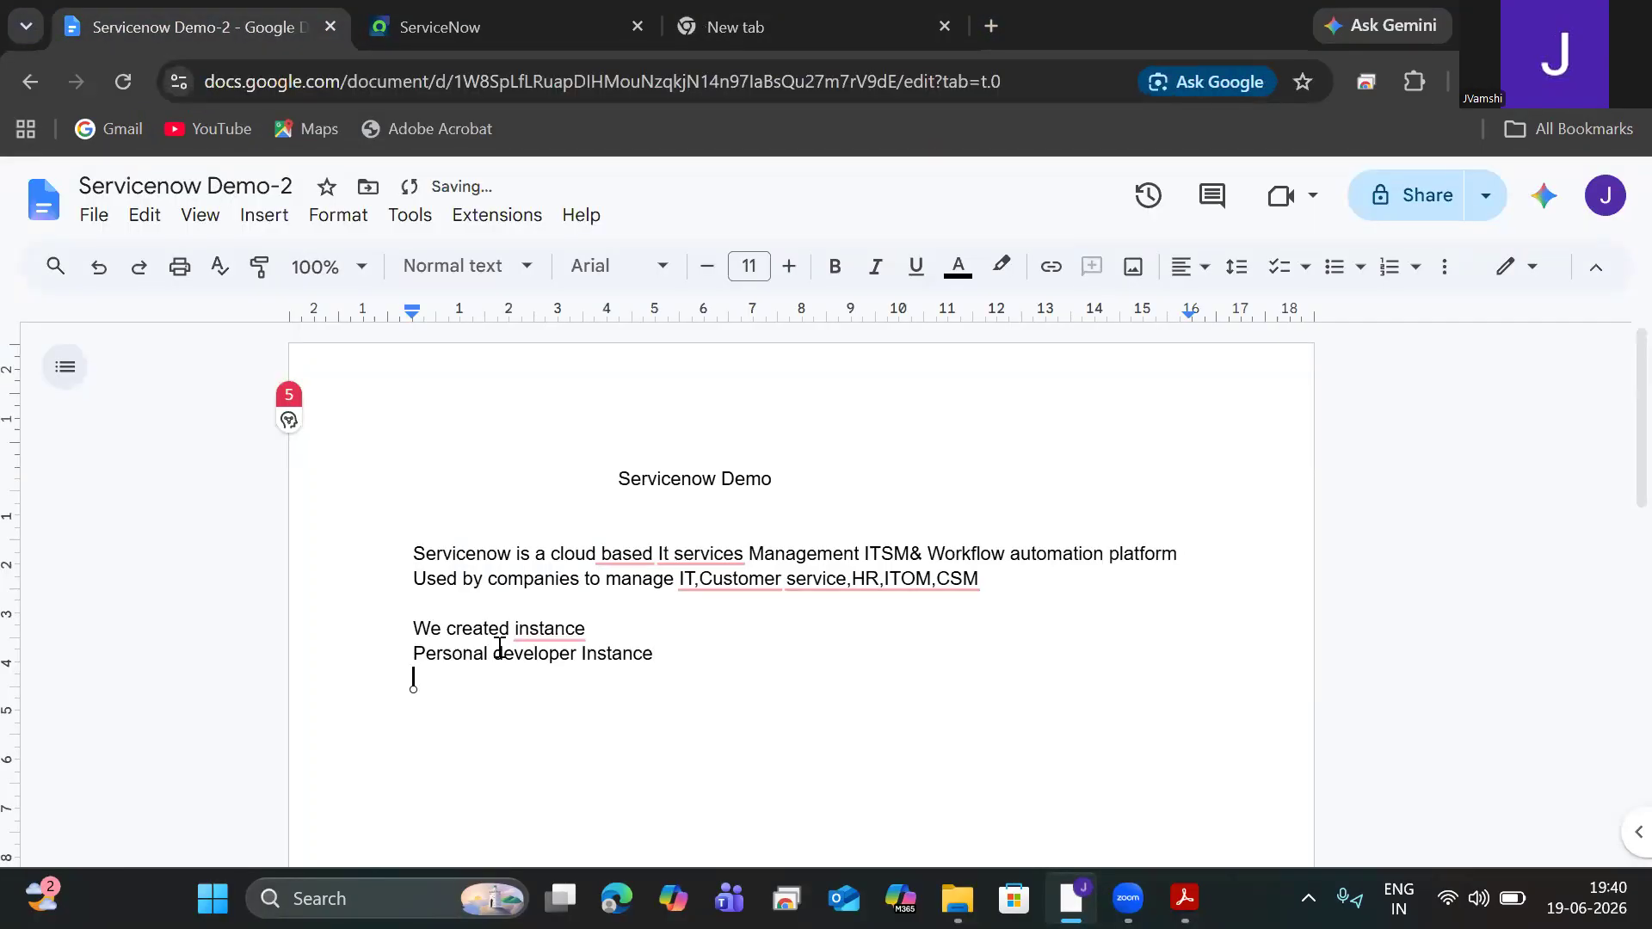
key(ctrl+v)
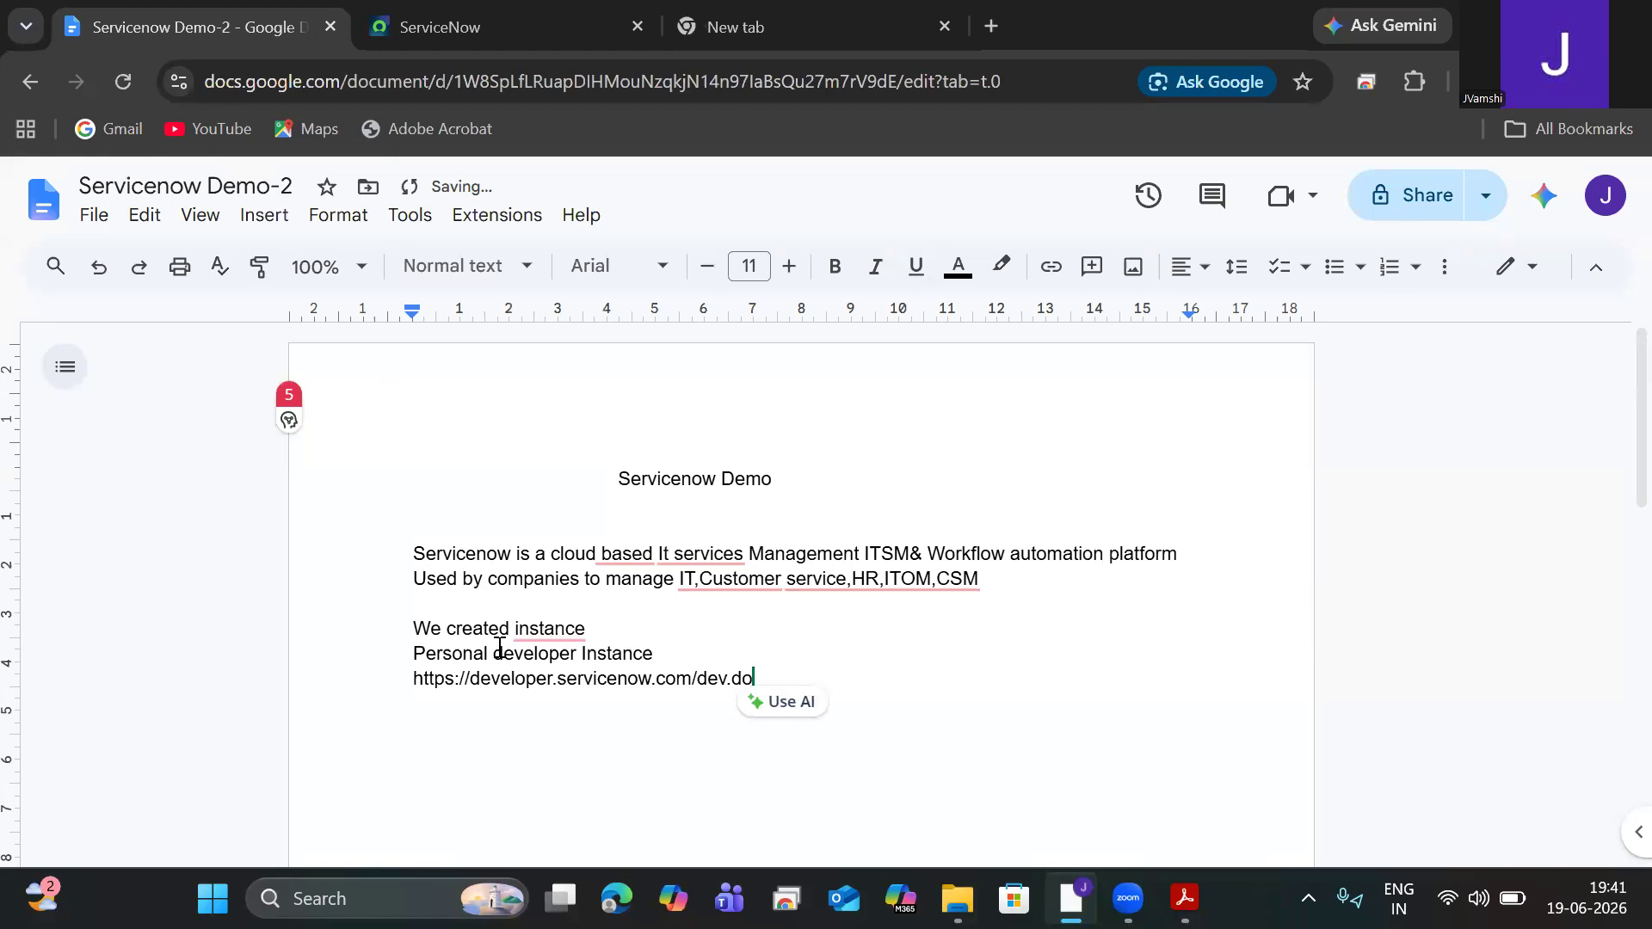
Step: Insert a blank line above the pasted developer site address and start a new line below it
click(667, 653)
key(Return)
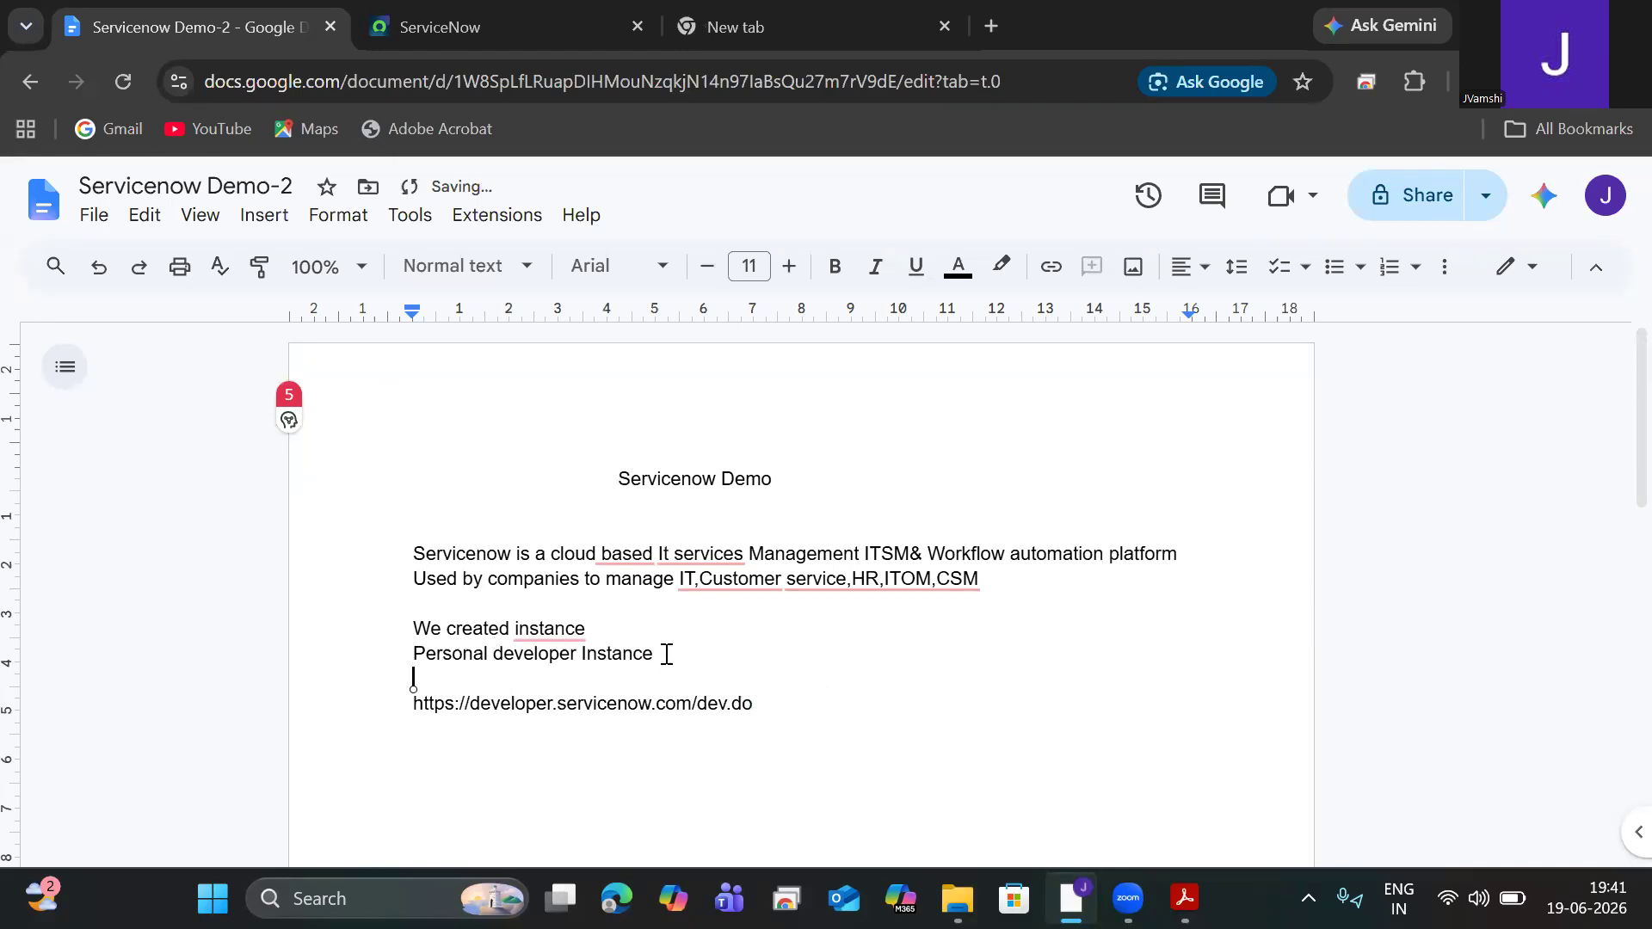
click(816, 711)
key(Return)
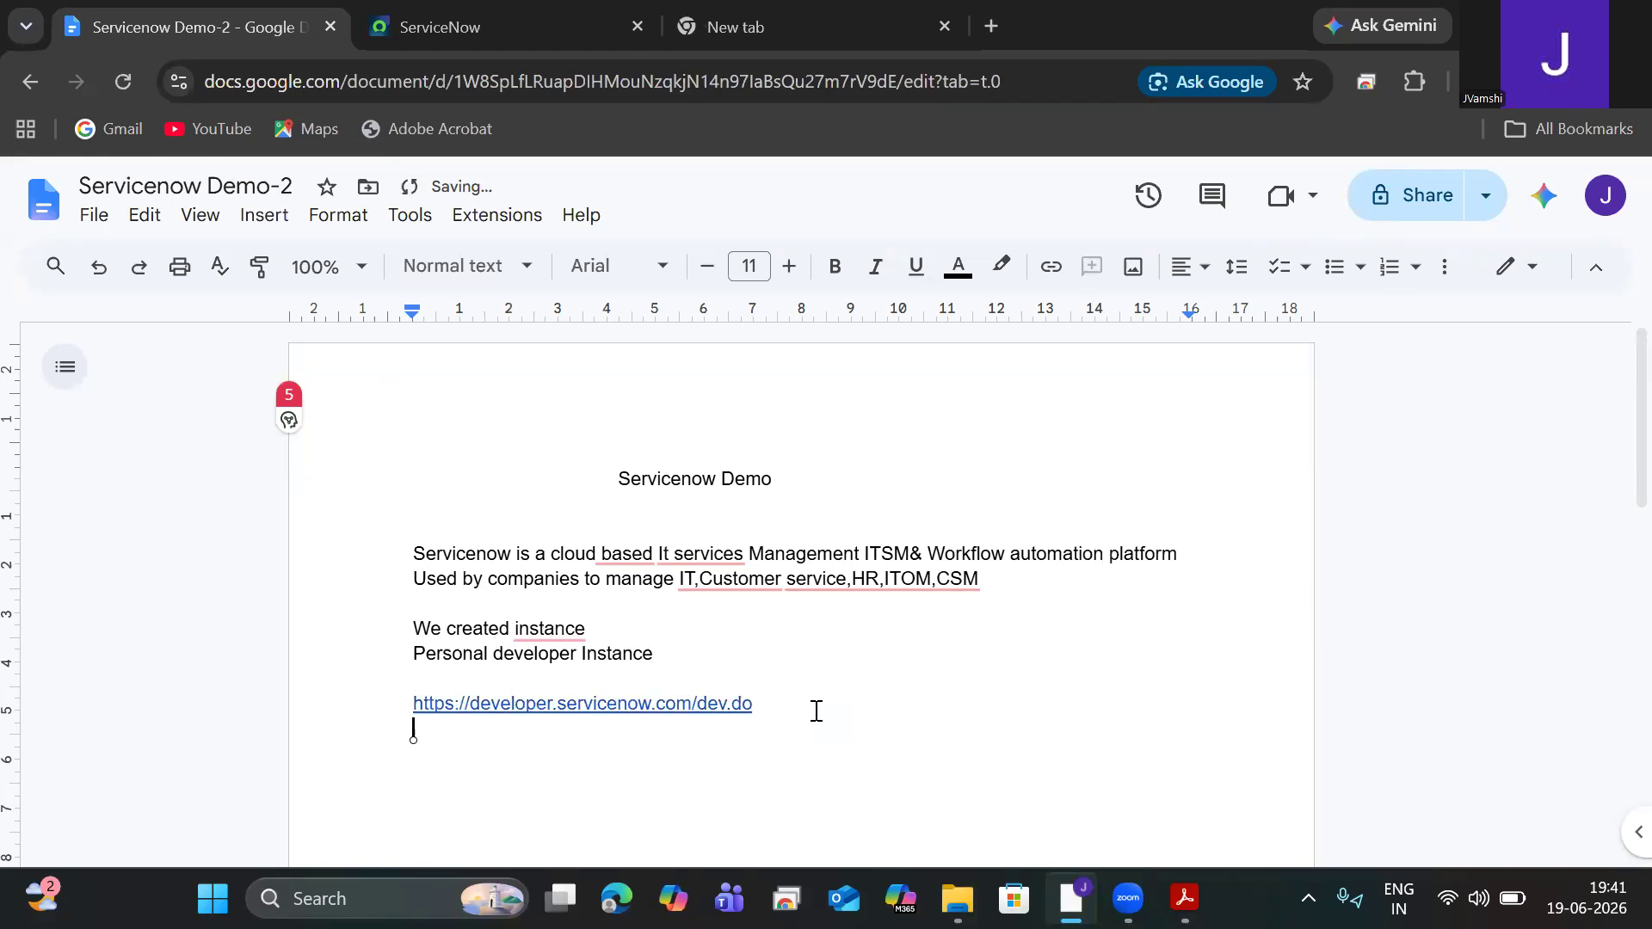
Step: Write "After registration we will login through username and password" below the developer site link
text(After registare)
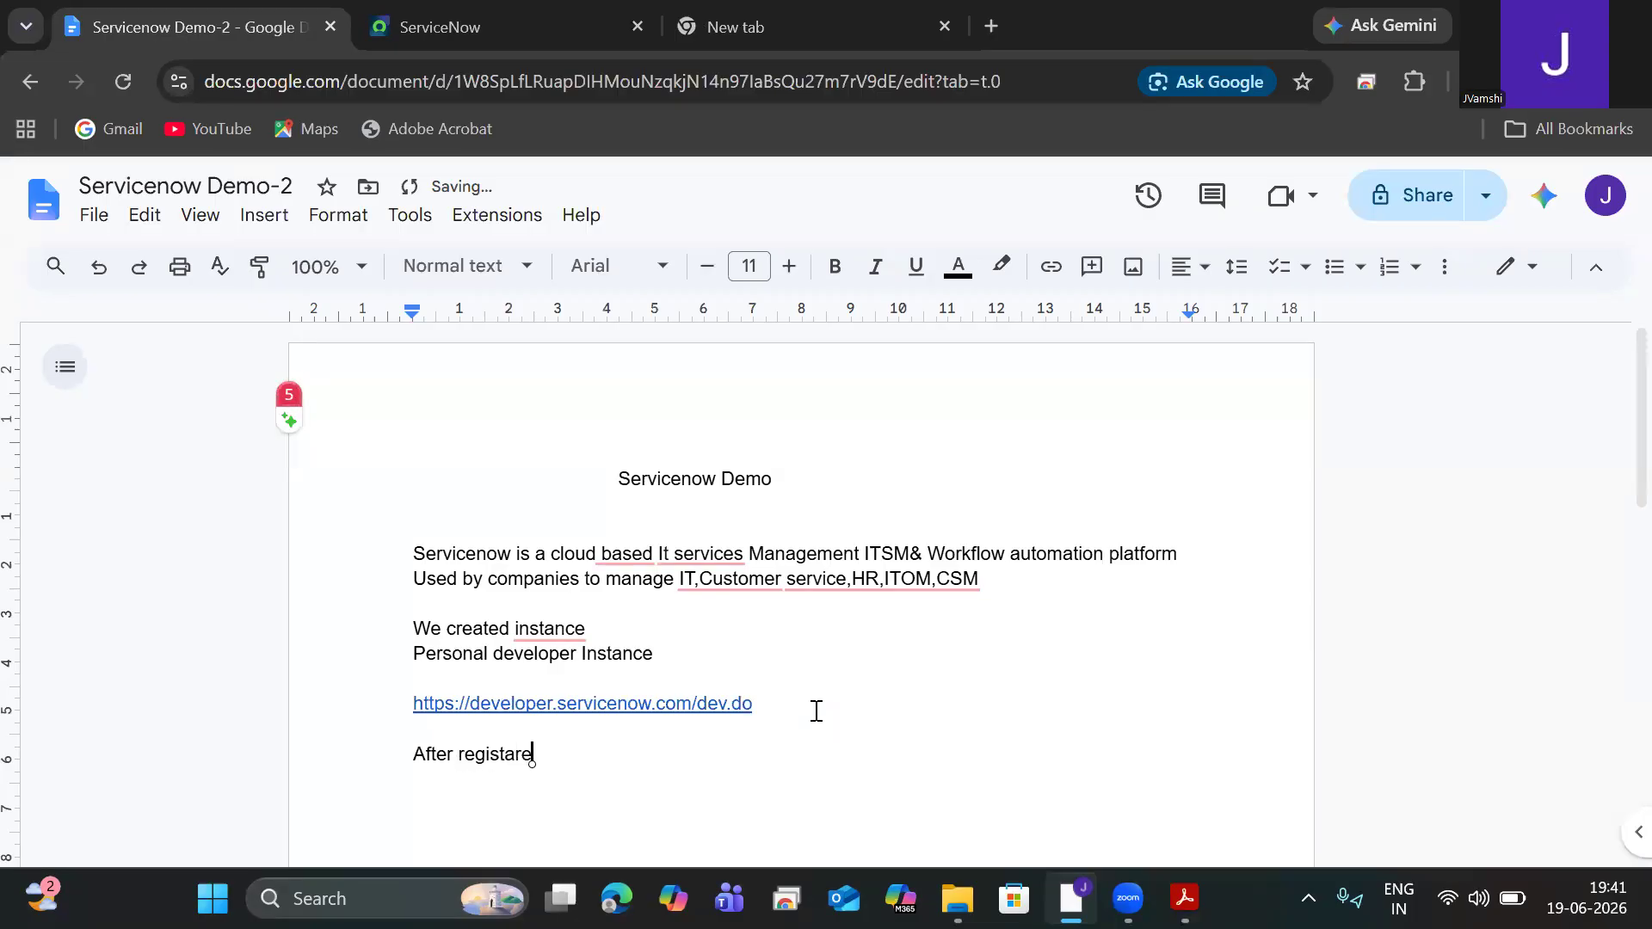
key(BackSpace)
key(BackSpace)
key(BackSpace)
text(ratiob)
key(BackSpace)
text(n w)
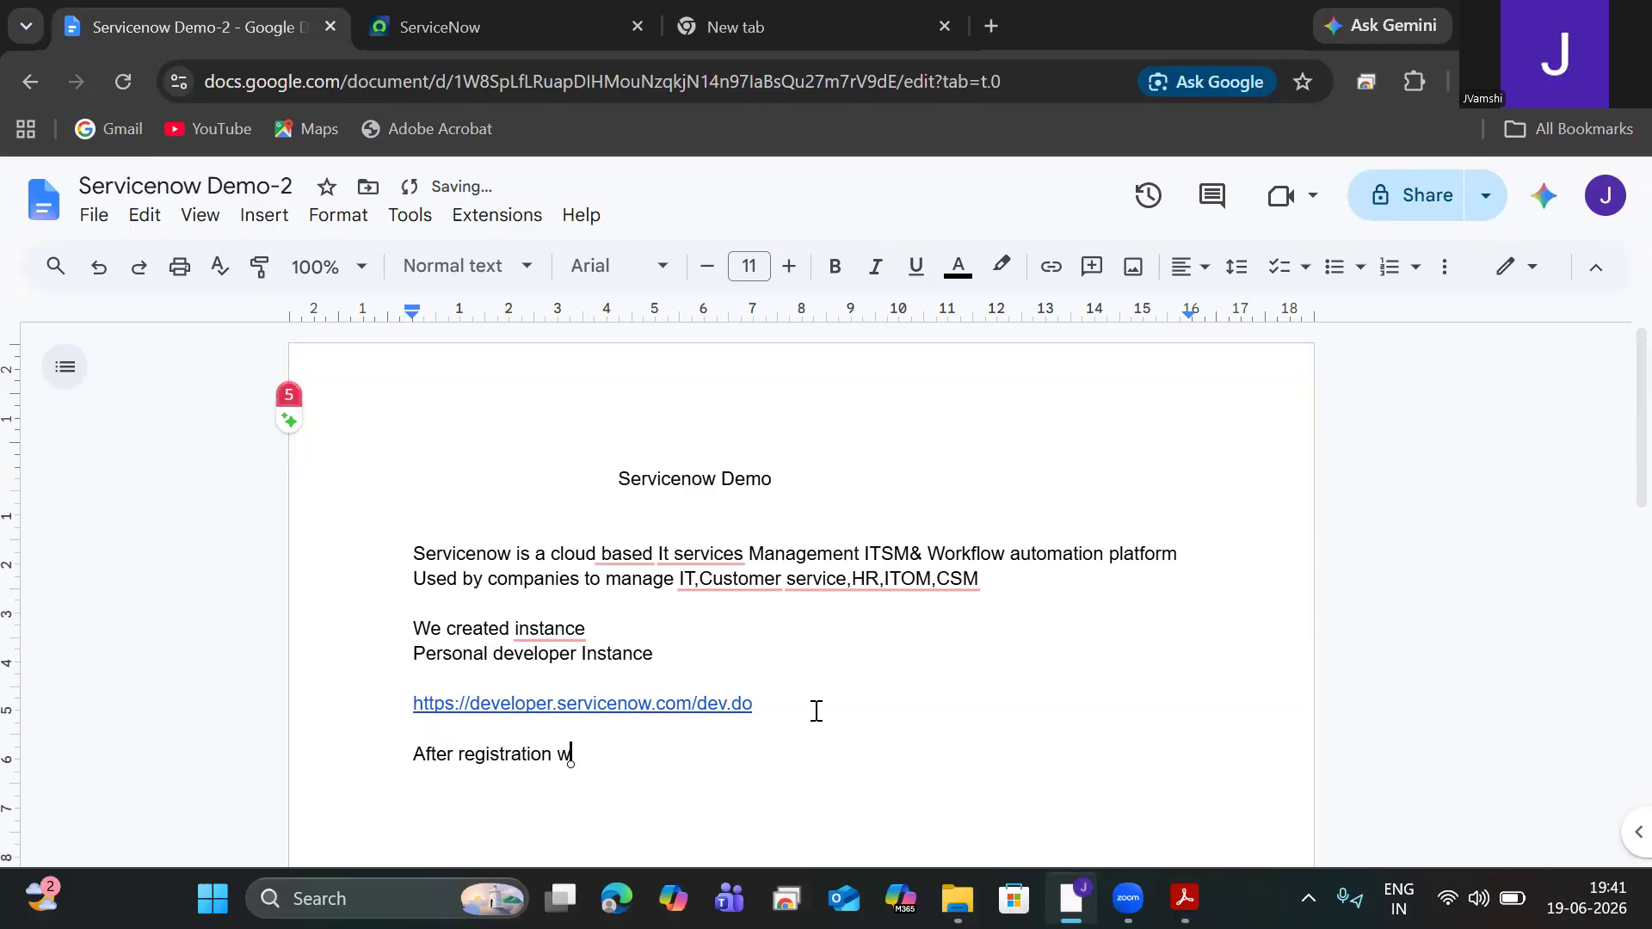
text(e will logi)
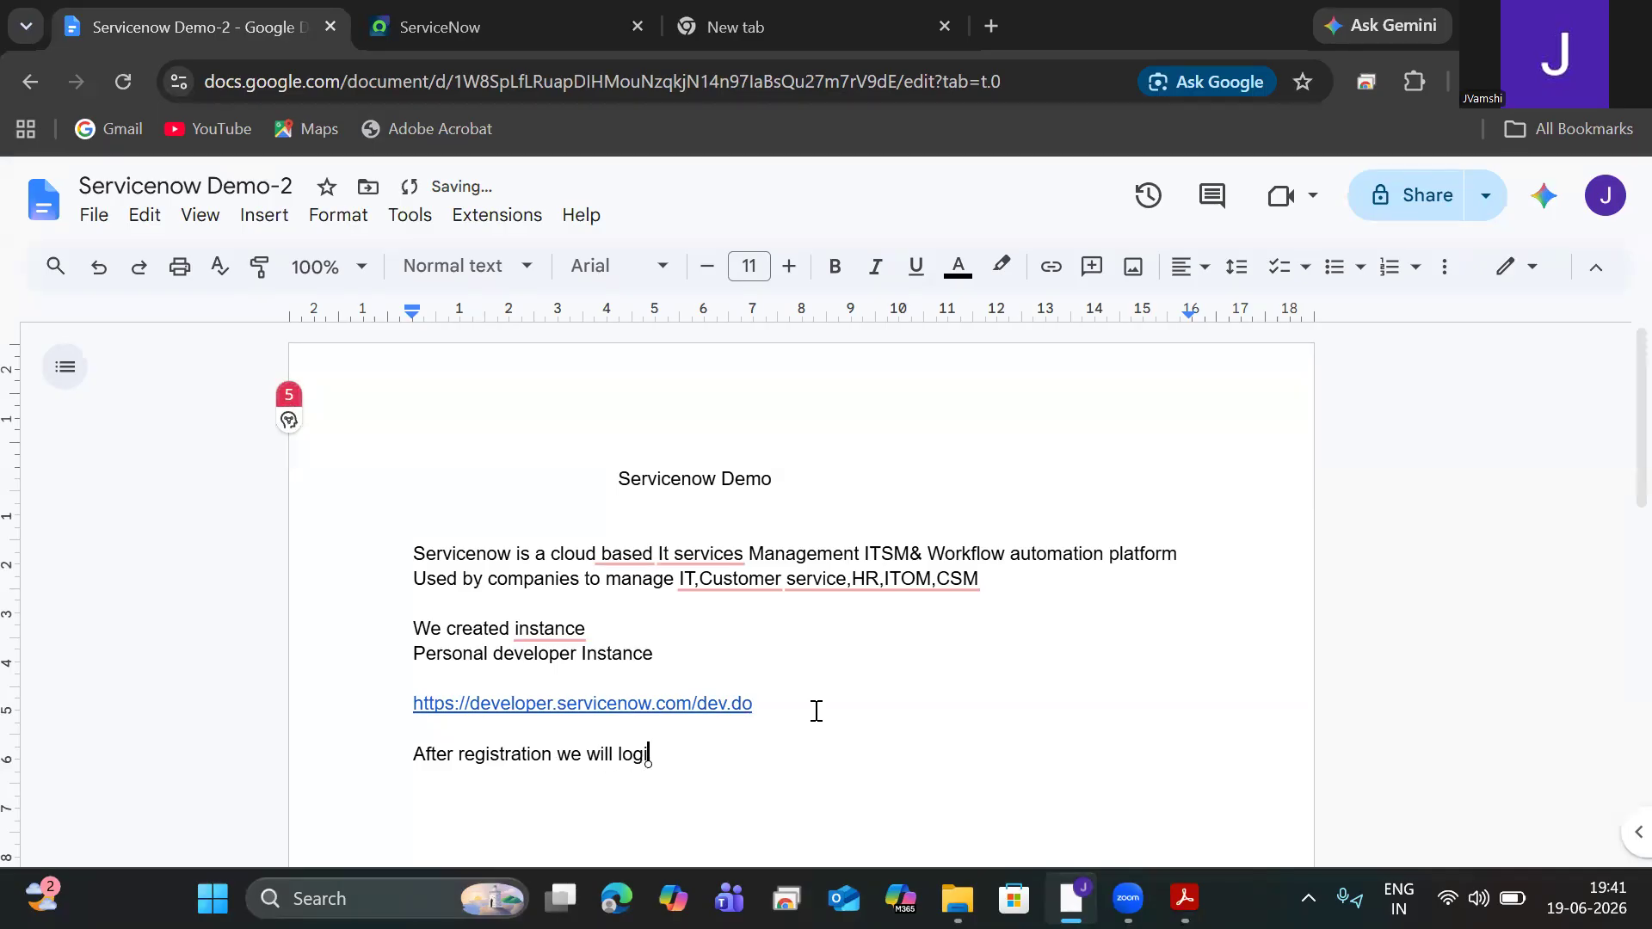
text(n through username and password)
key(Return)
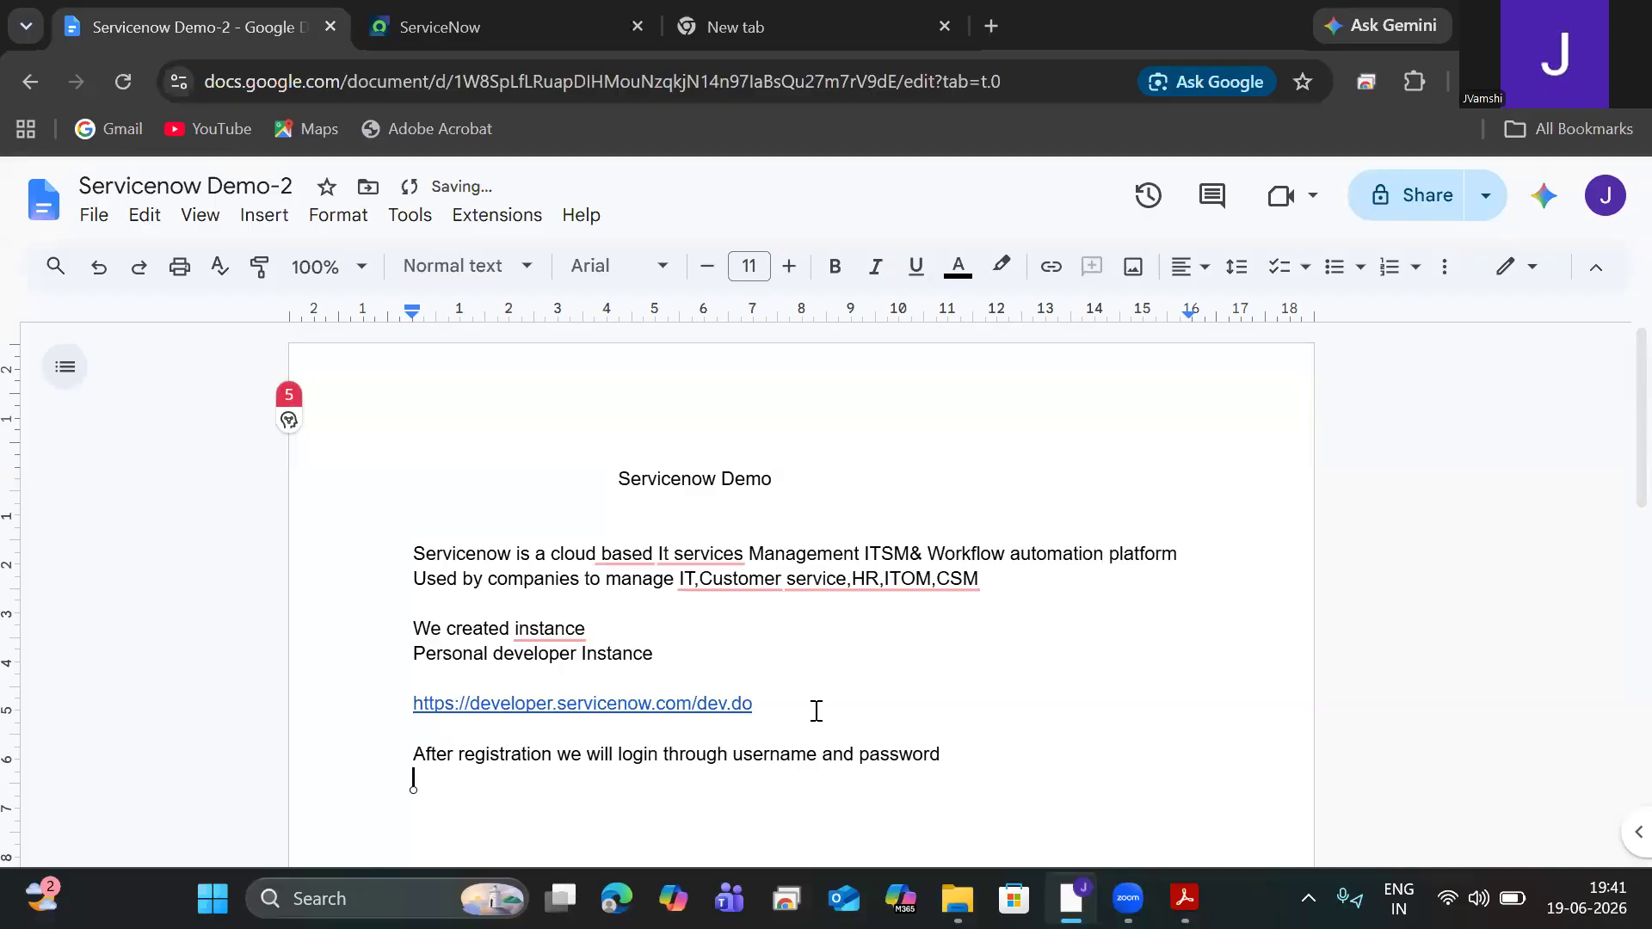
Step: Return to the new browser tab and load developer.servicenow.com/dev.do there
click(667, 9)
key(Return)
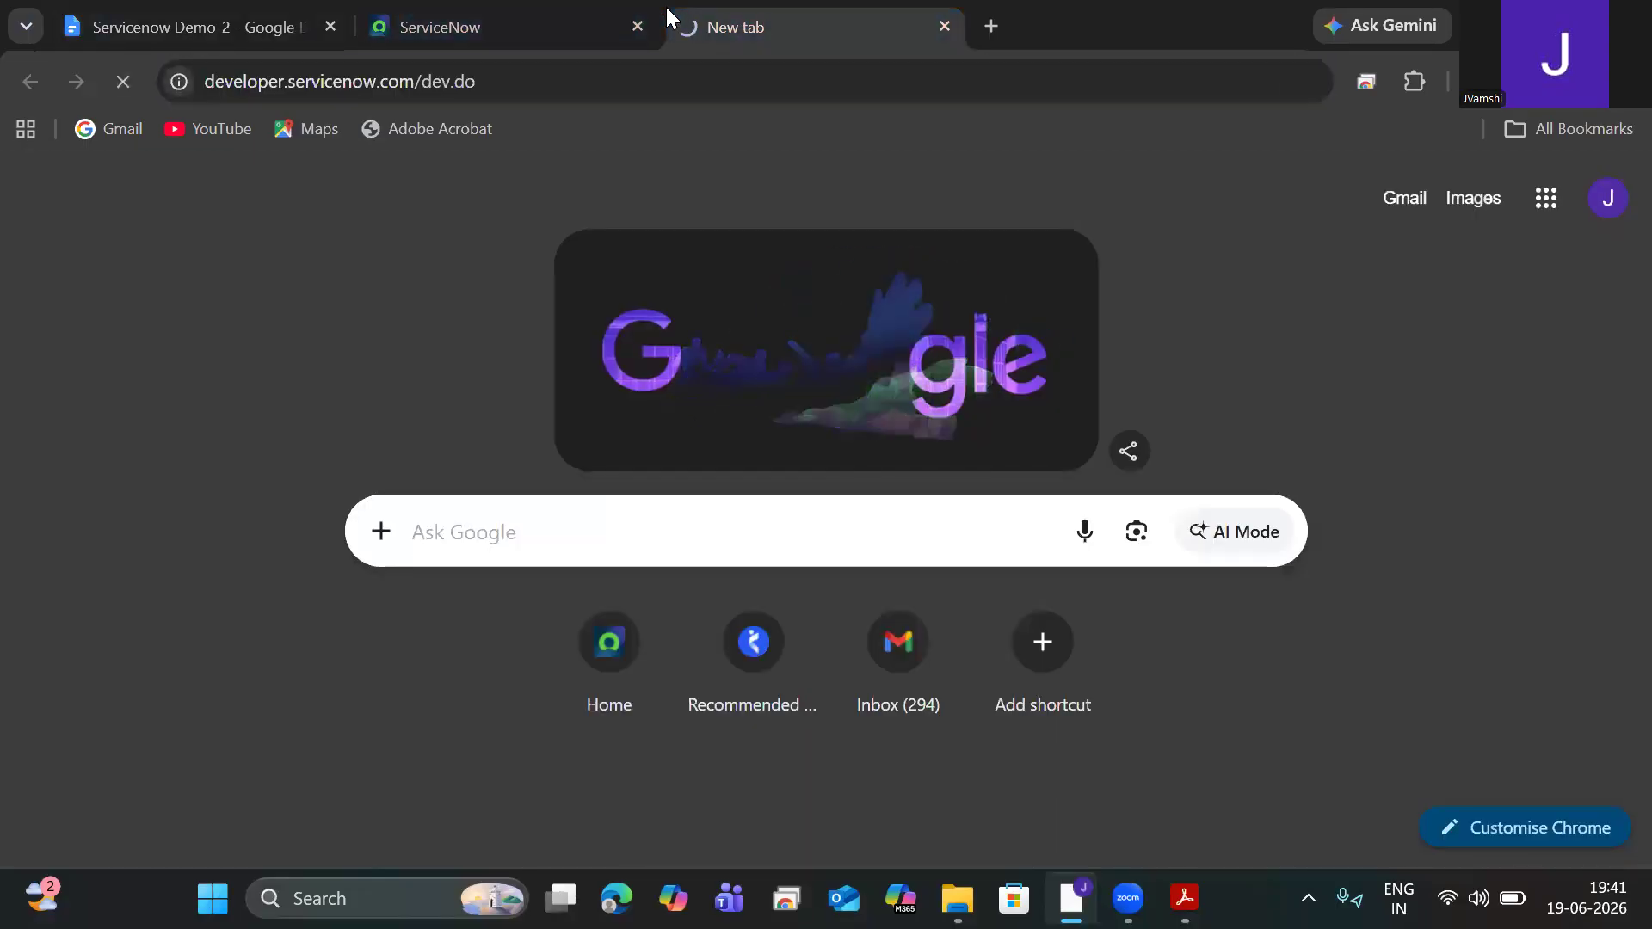
Step: Close the old ServiceNow tab and sign in to the developer site with the prefilled account email and the account password
click(637, 26)
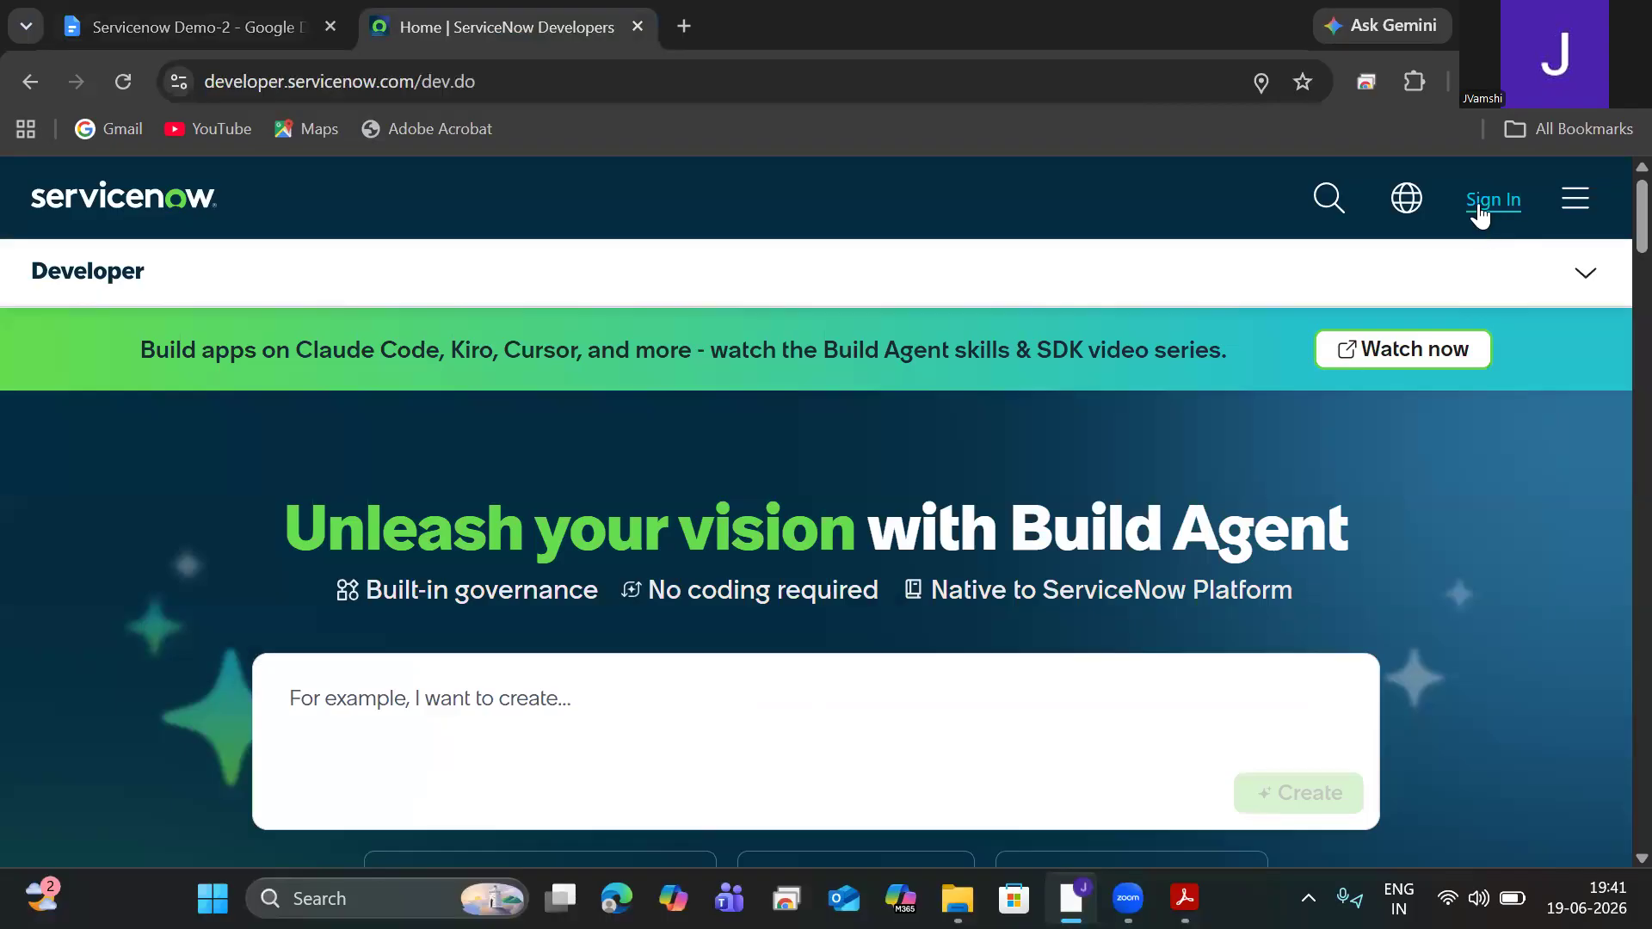
click(1480, 213)
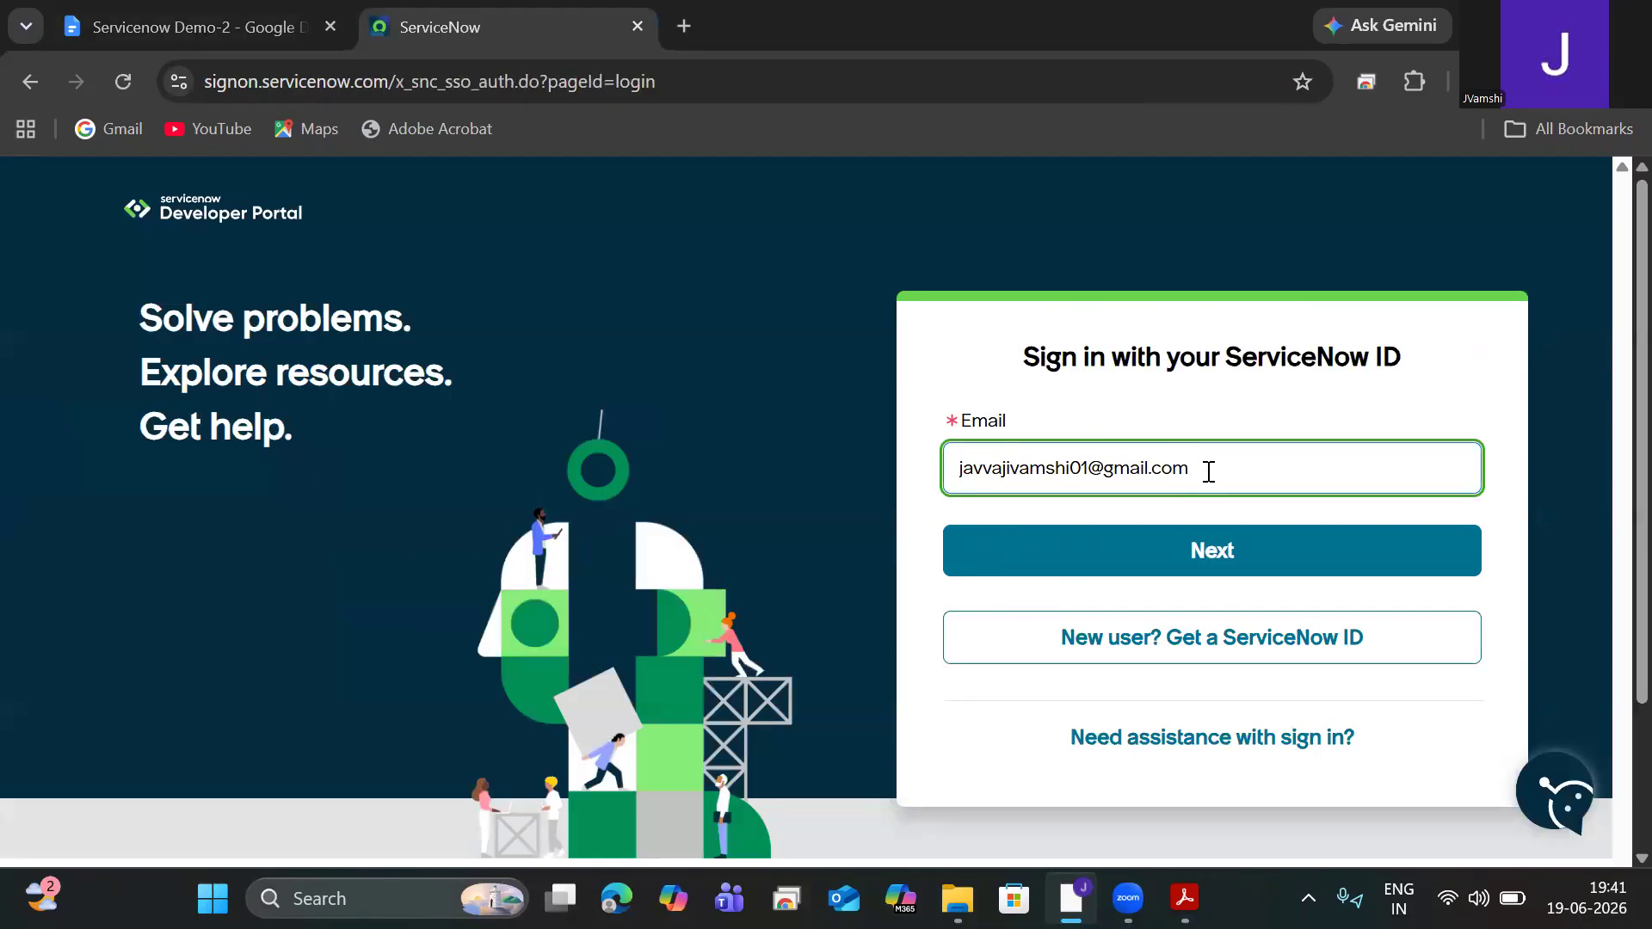
drag(1206, 470, 933, 475)
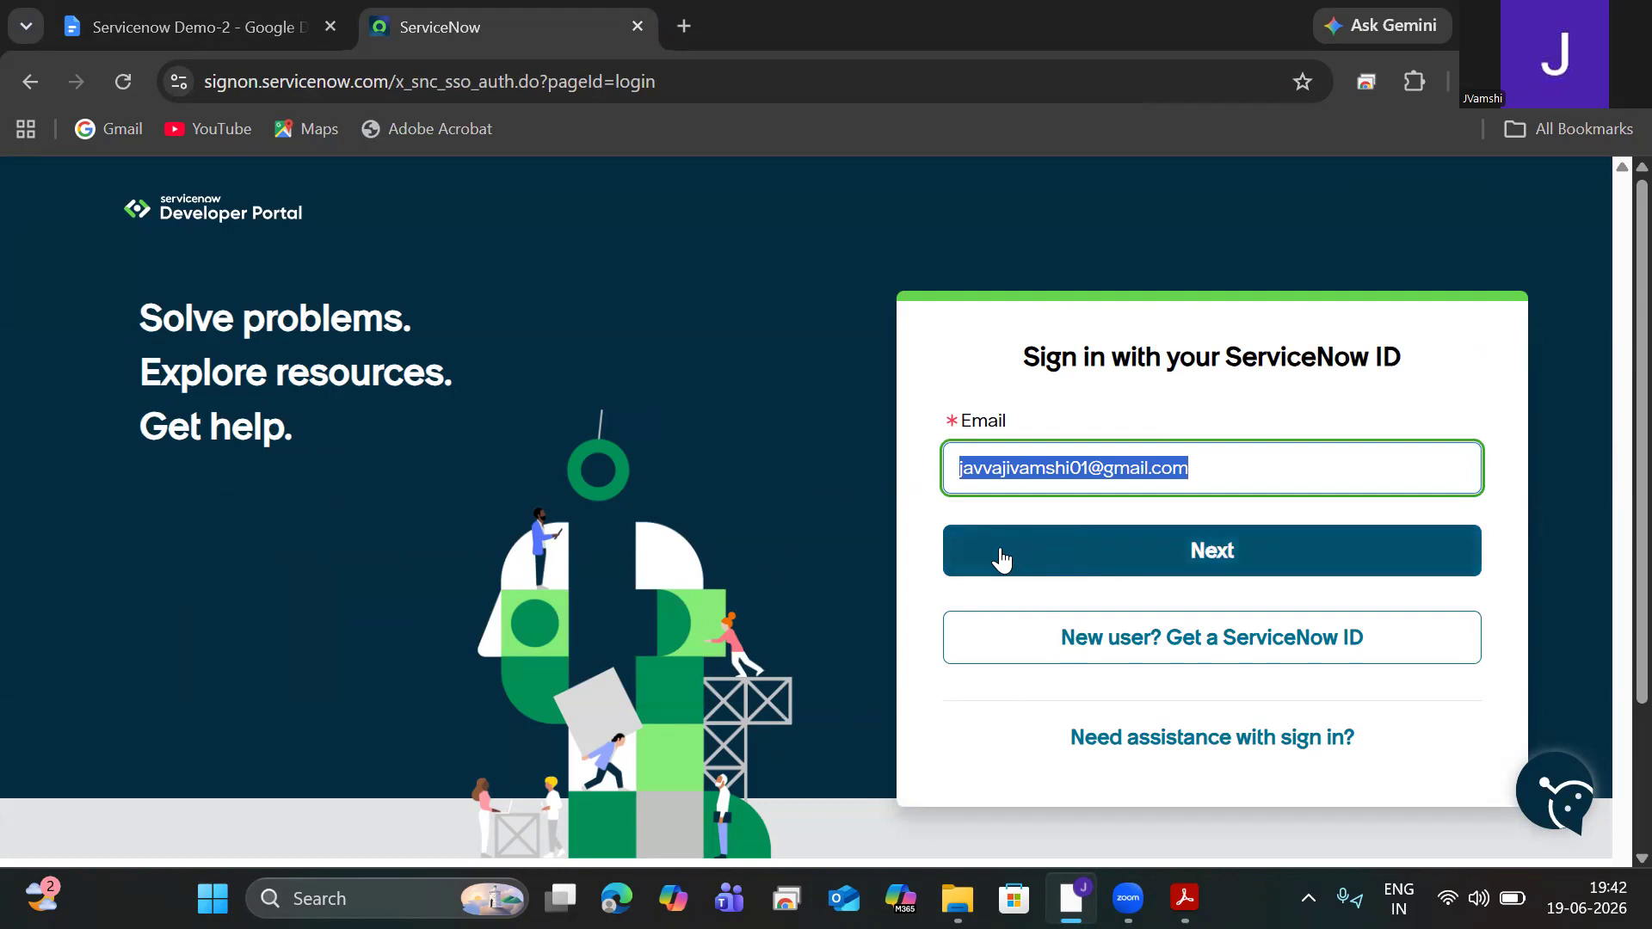
click(1001, 558)
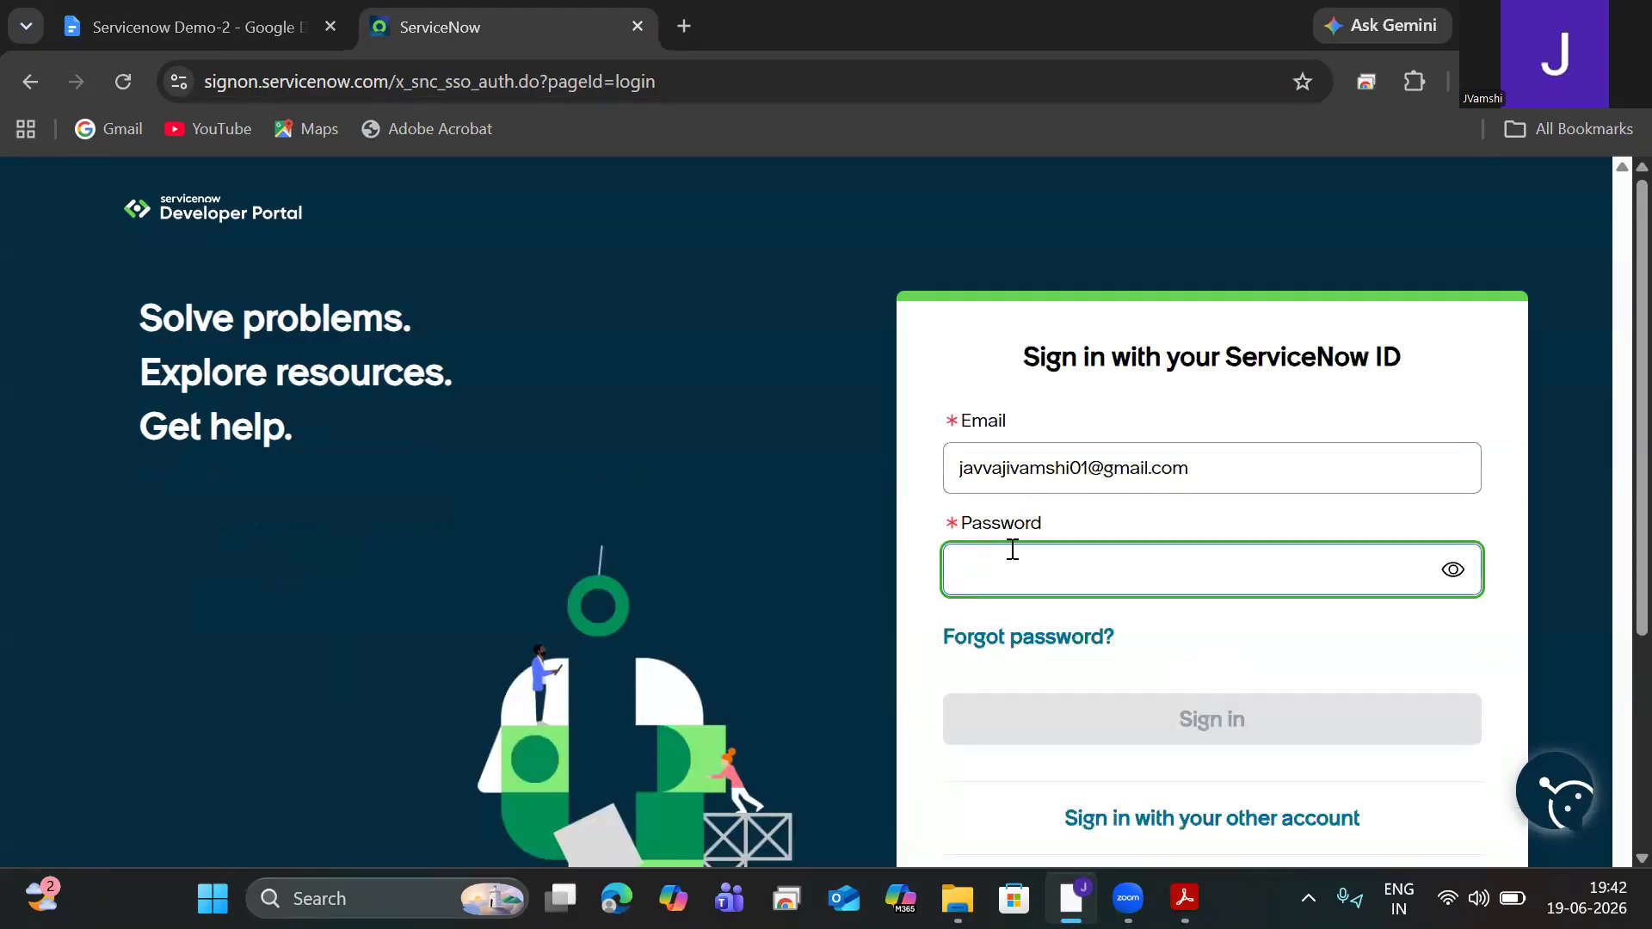
text(***)
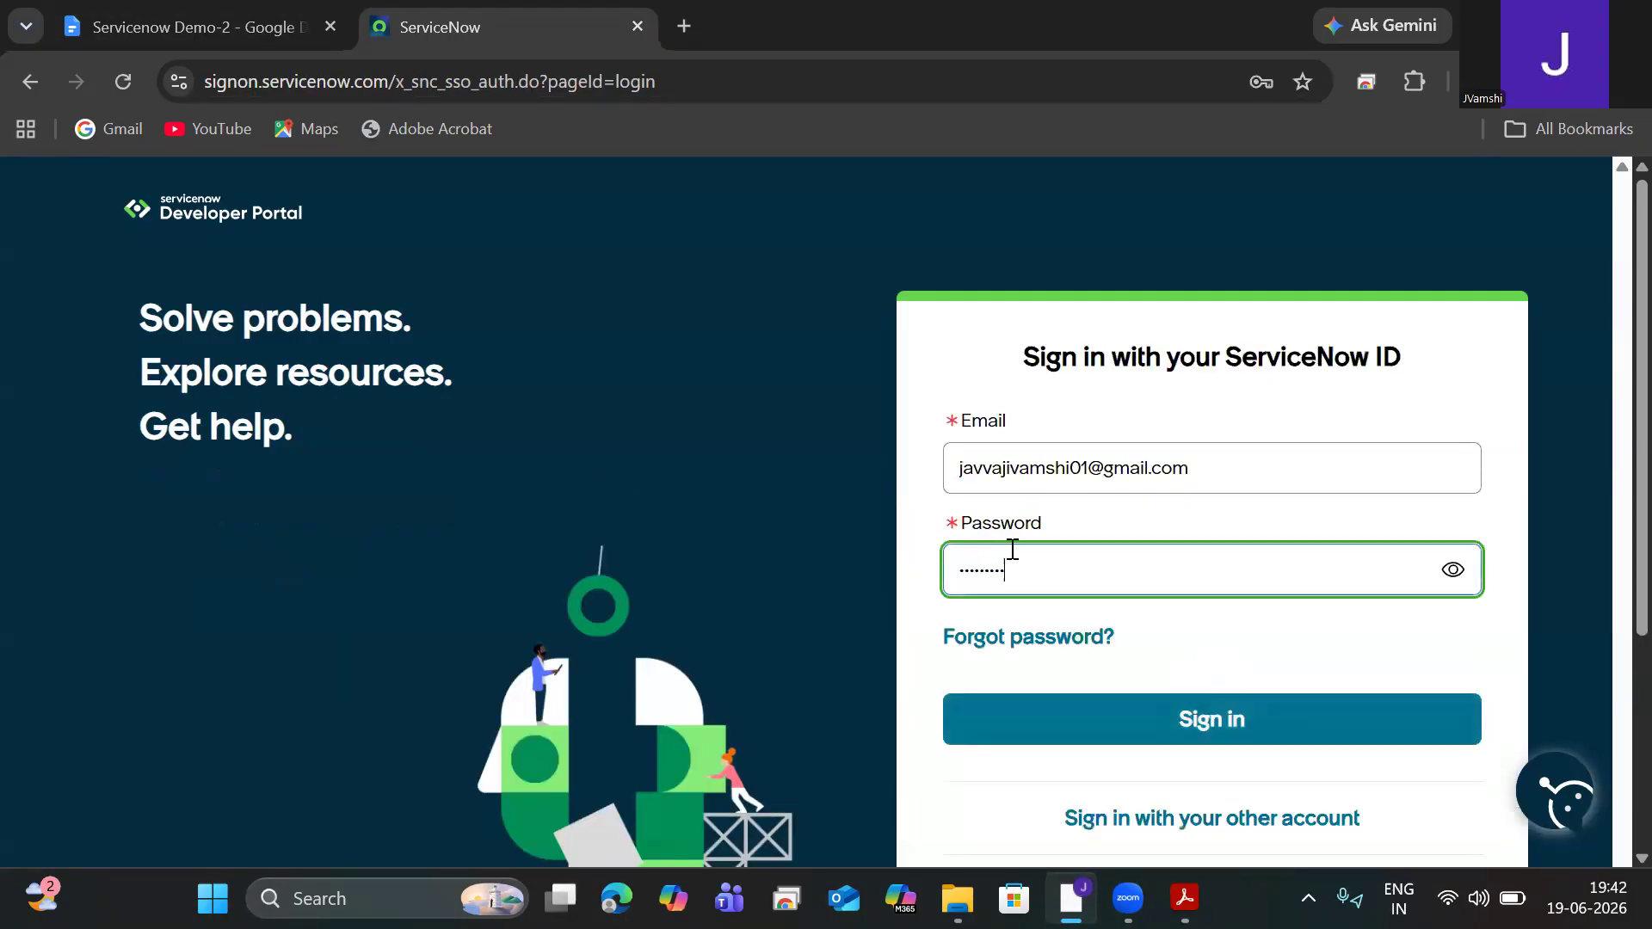
key(Return)
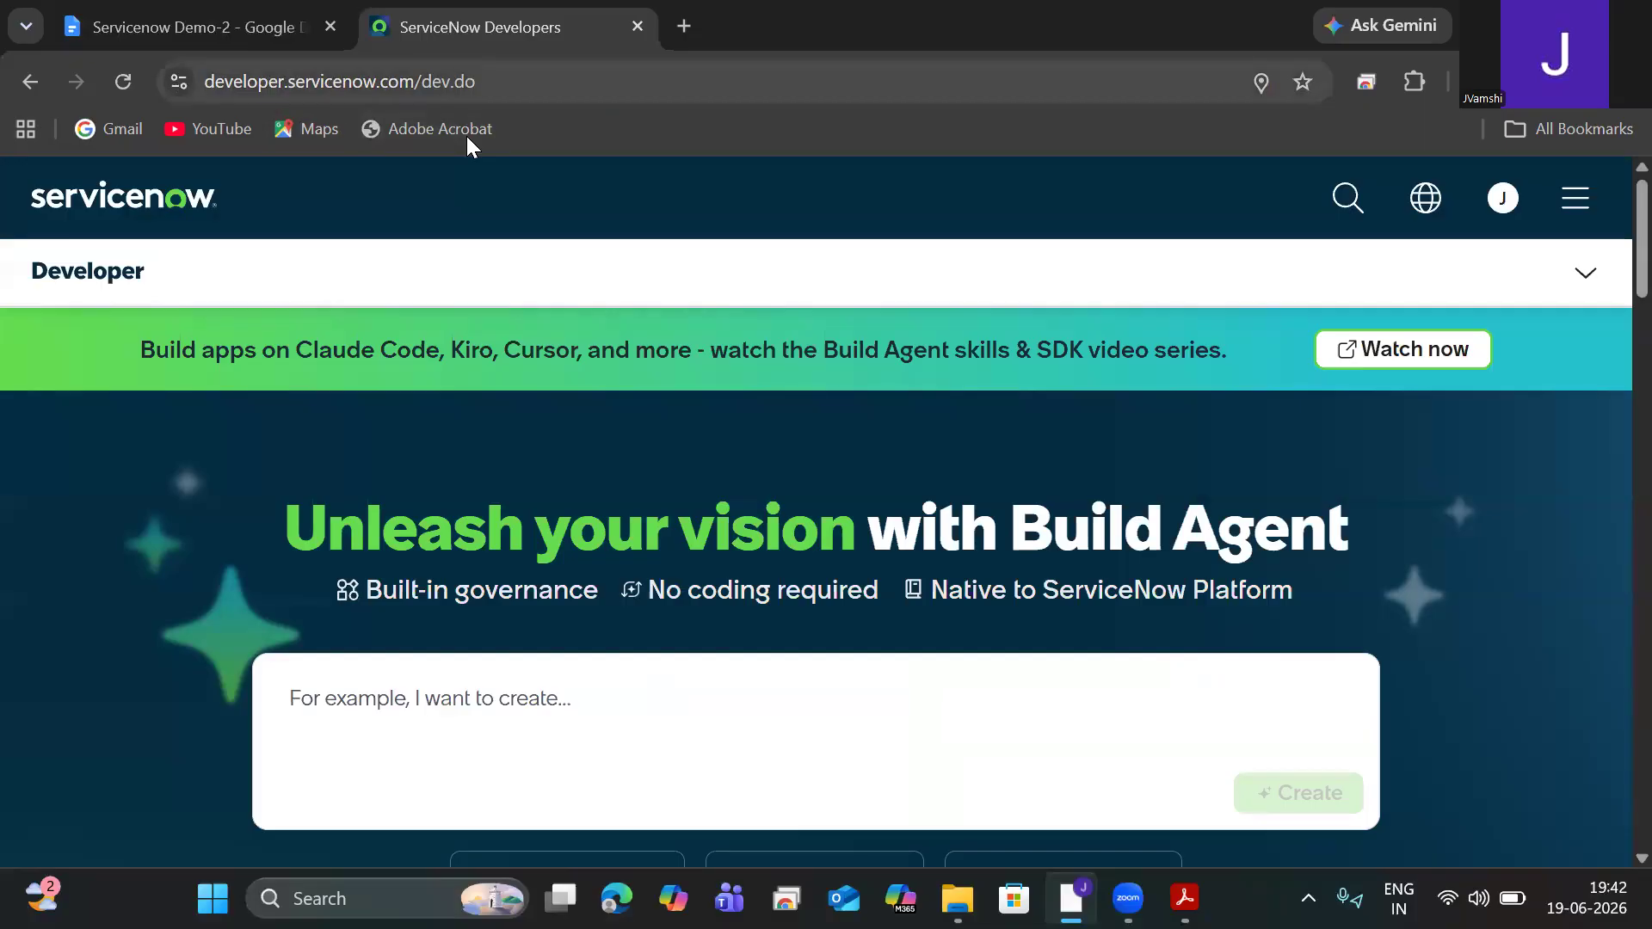
Step: Open the personal developer instance through Start building and dismiss the Dashboards guided tour
click(1583, 276)
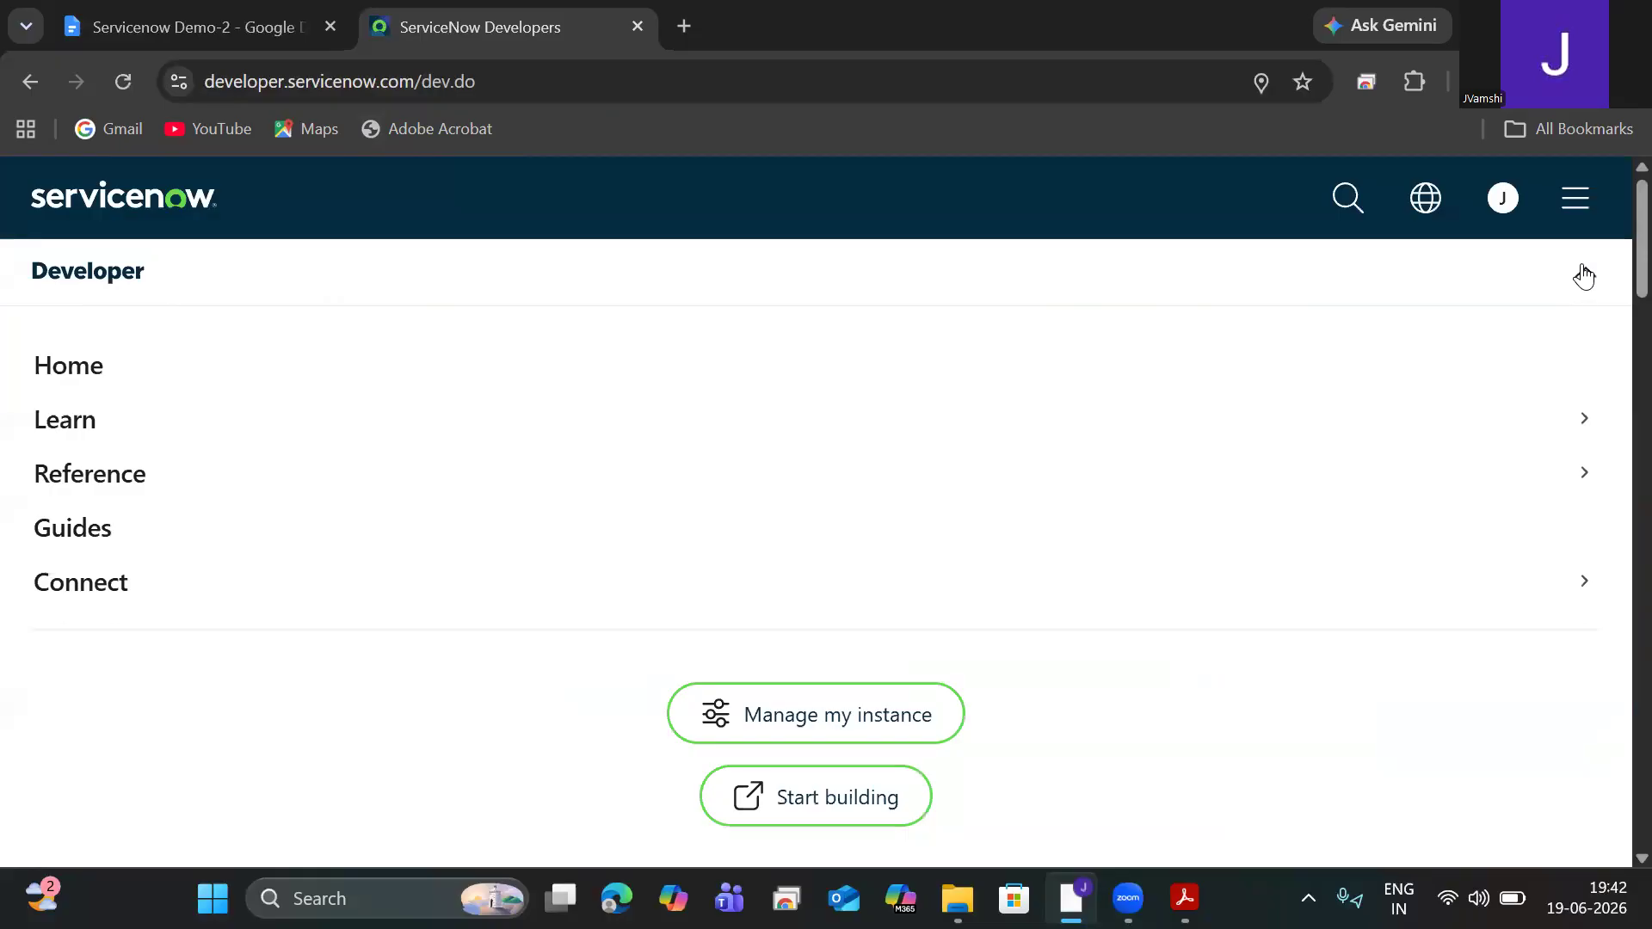
click(783, 819)
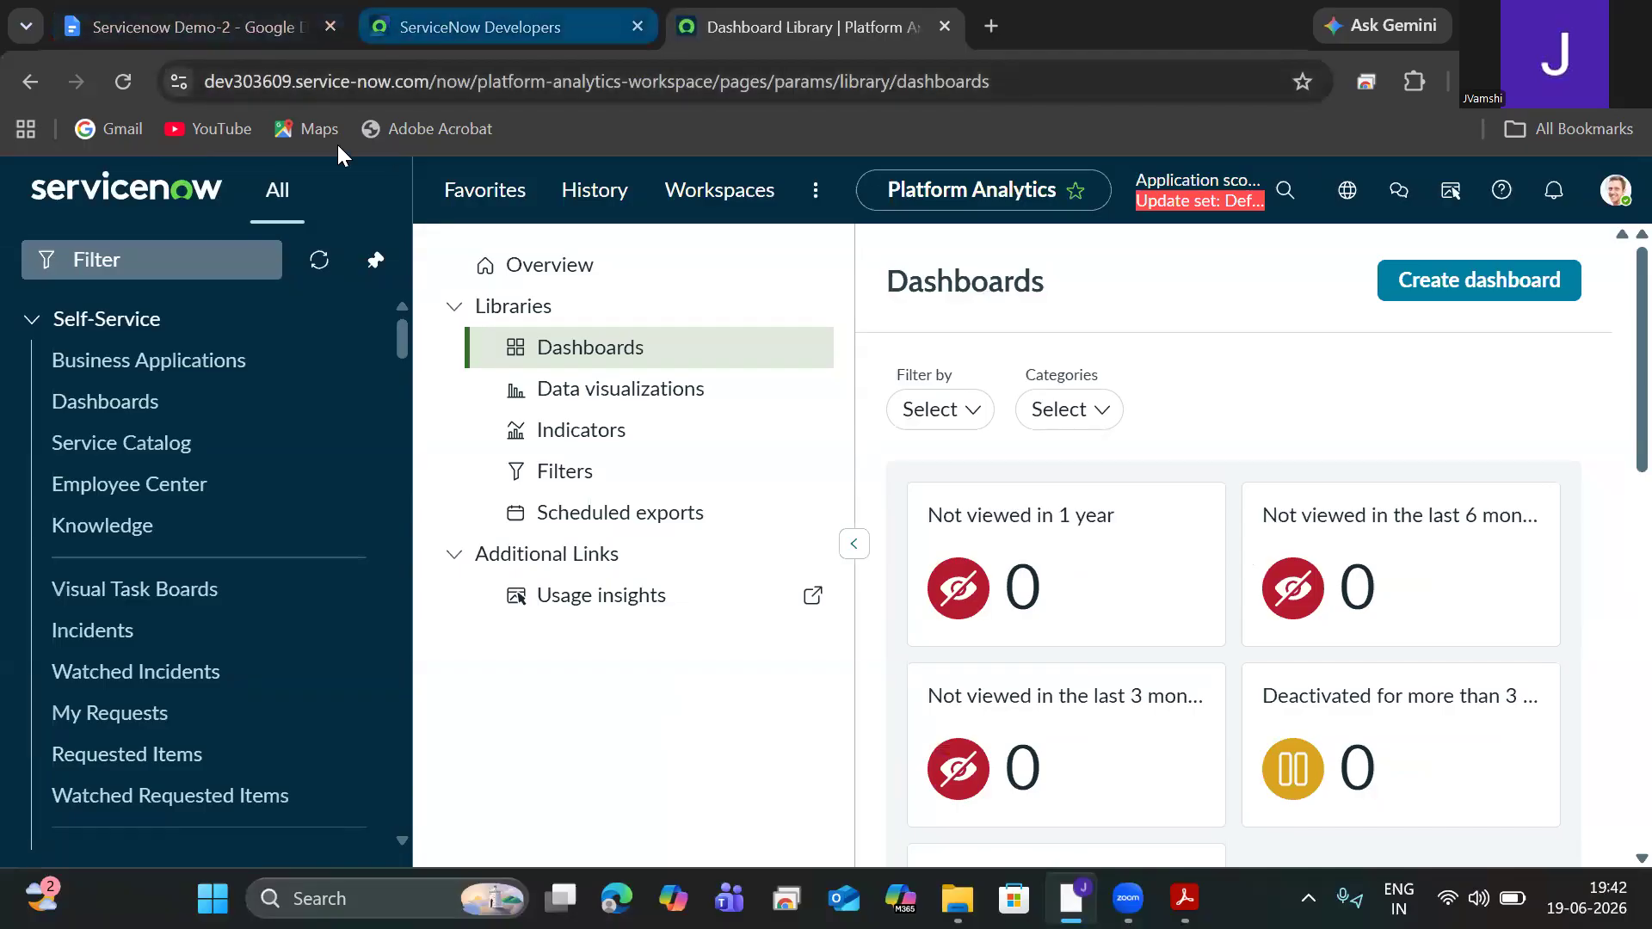
click(422, 30)
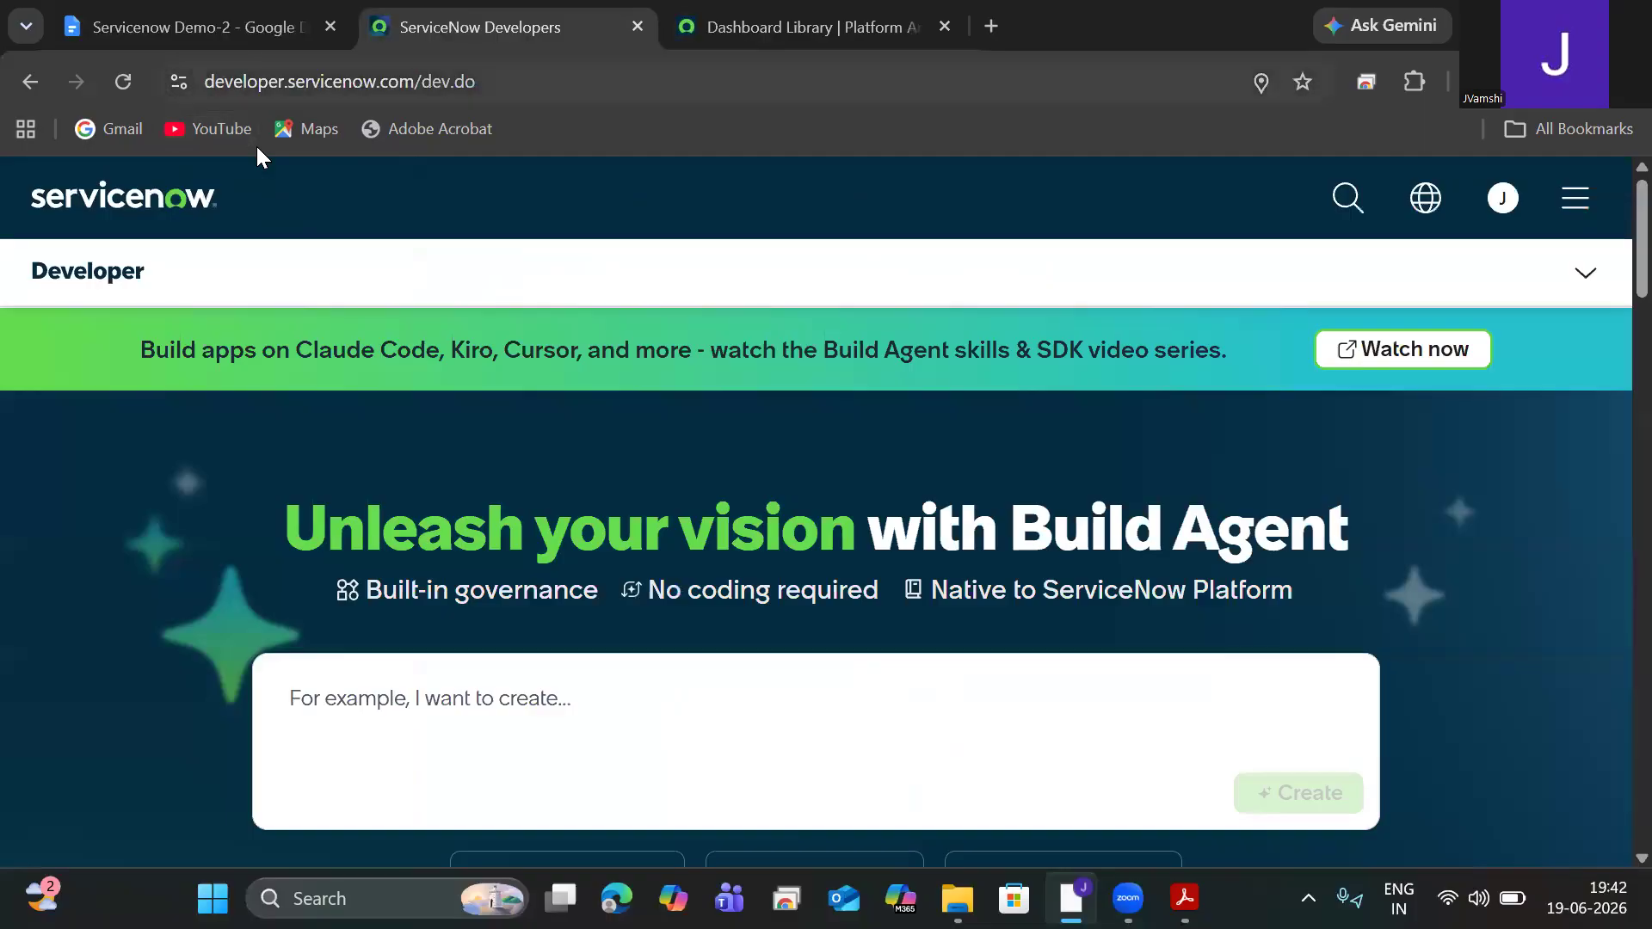
key(ctrl+Tab)
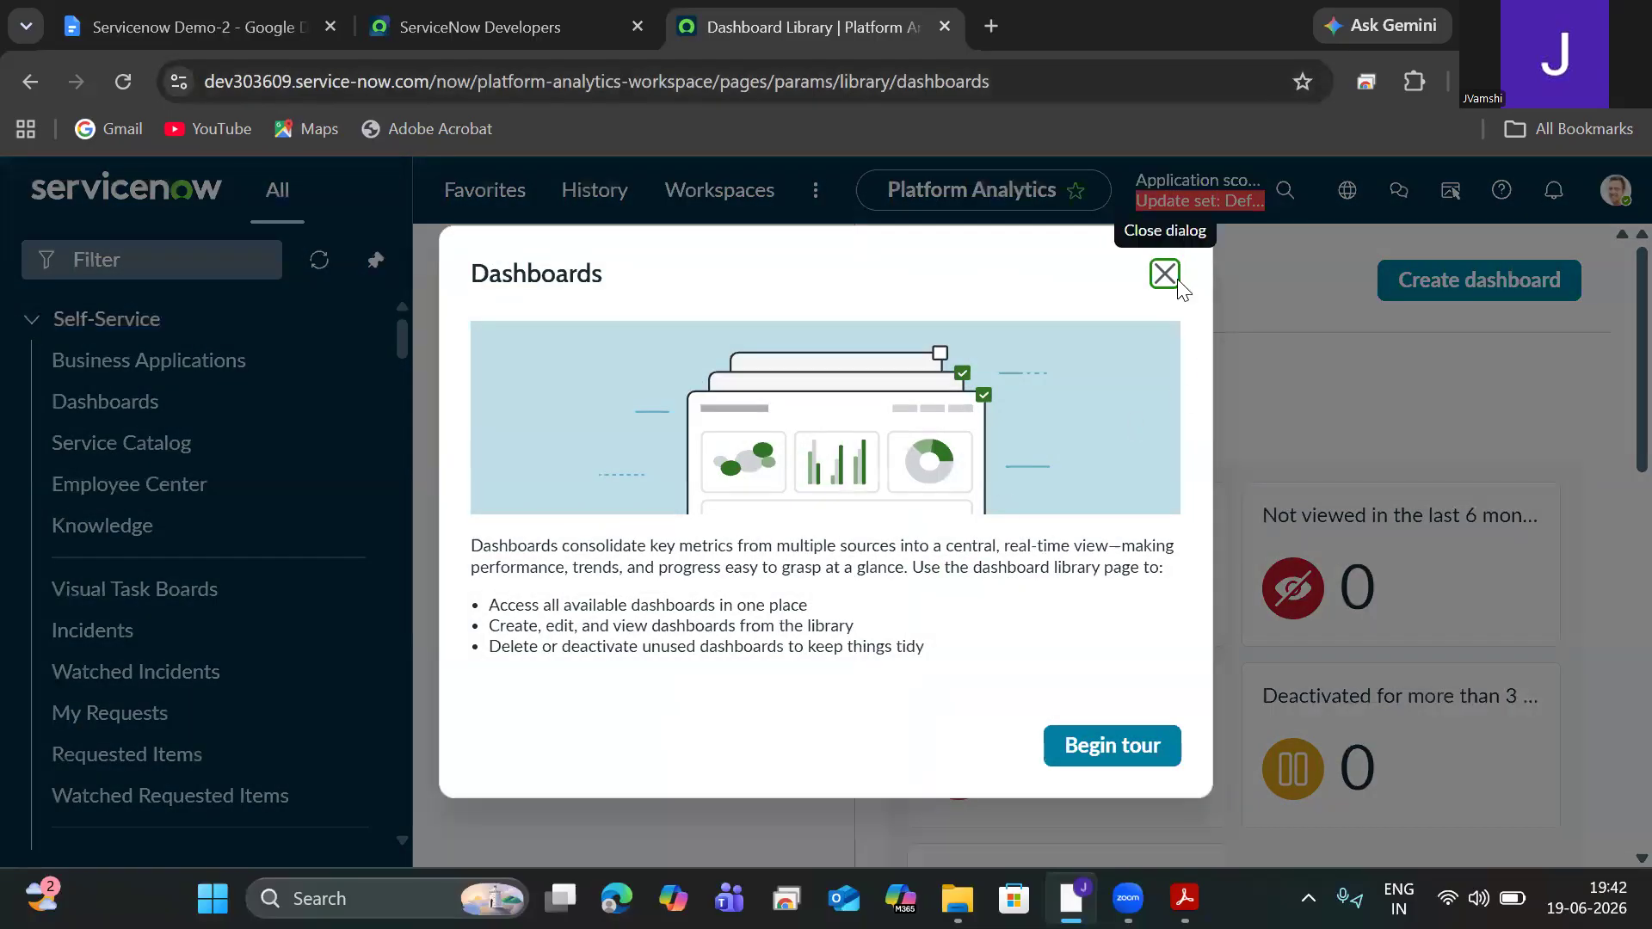
click(1167, 277)
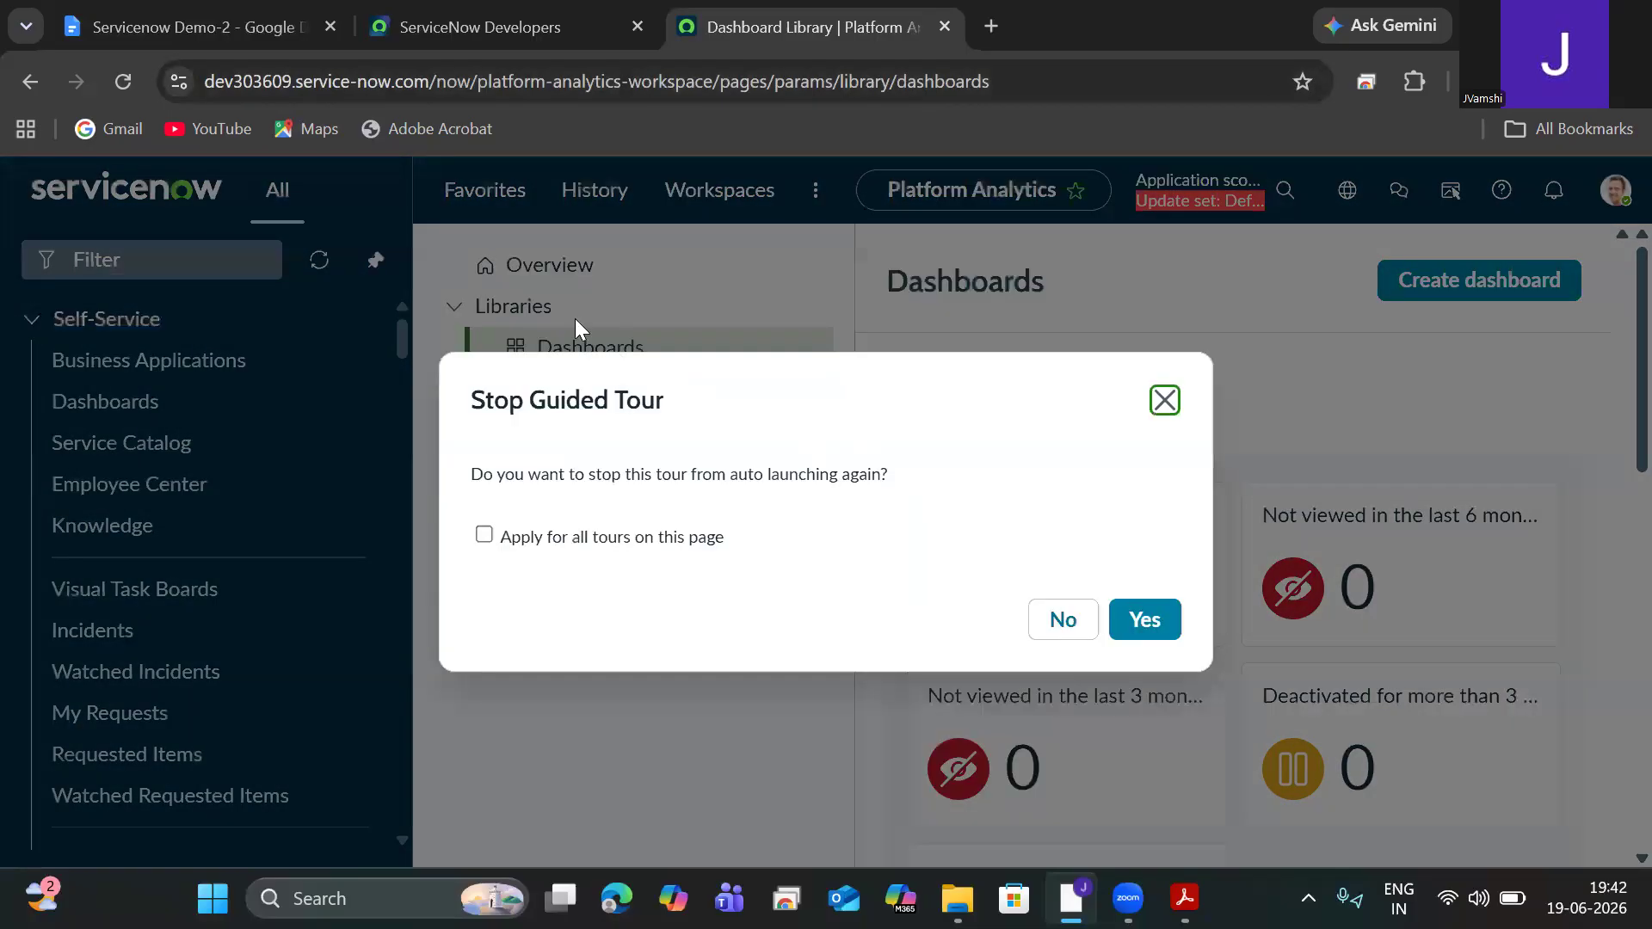
click(1166, 403)
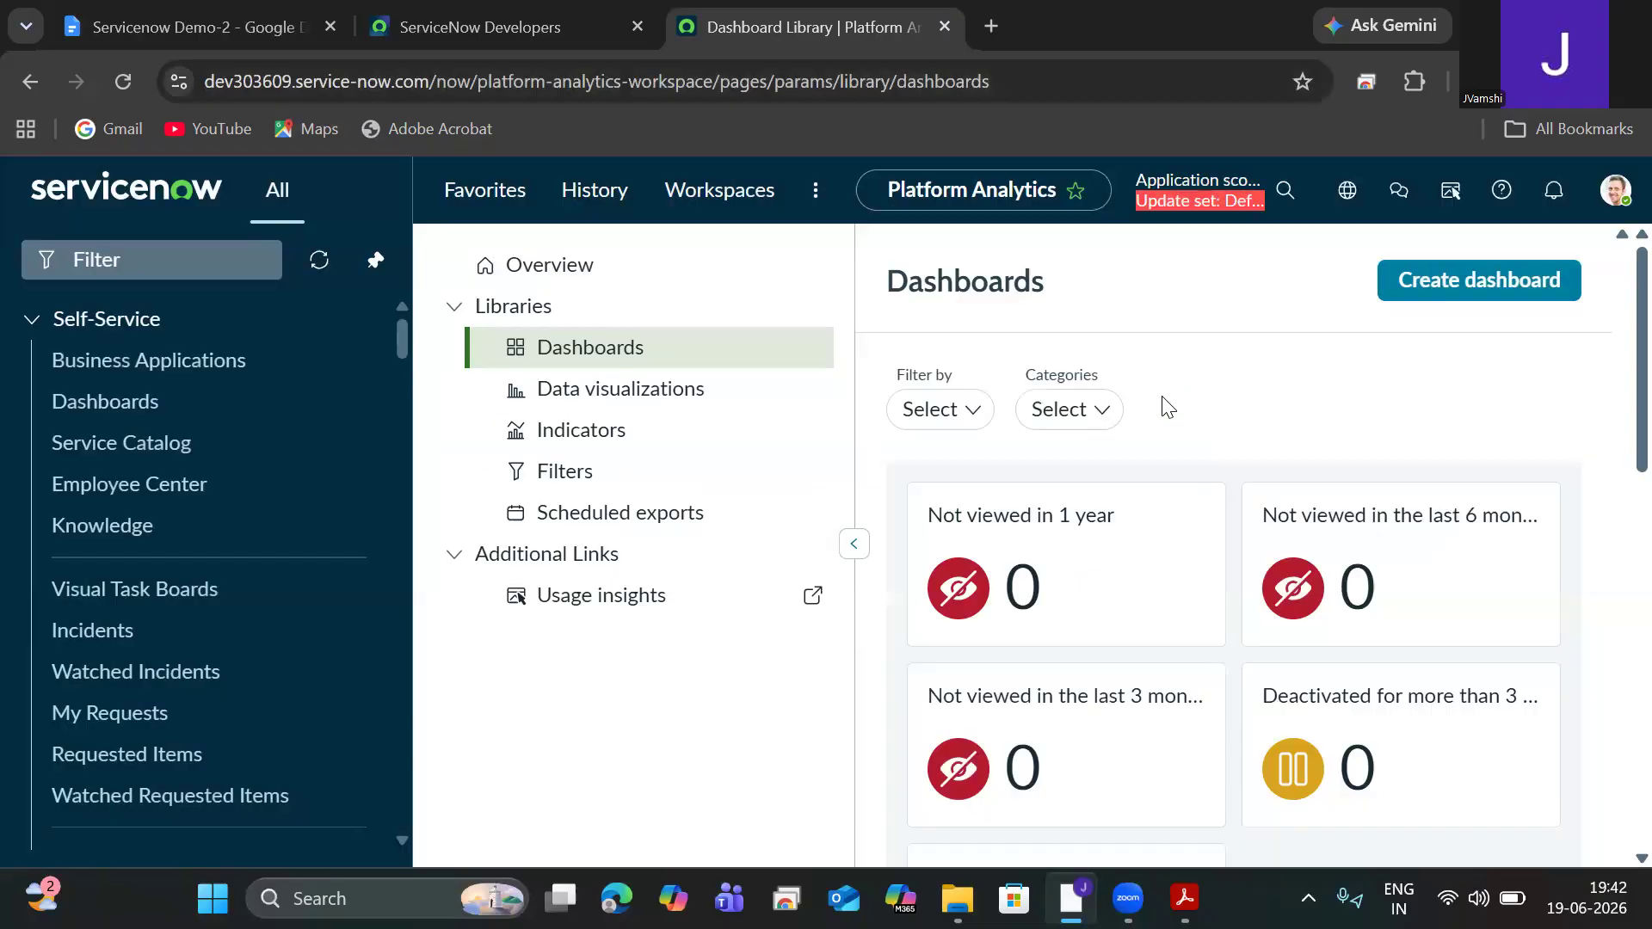
Step: In the Servicenow Demo-2 document, add the line "Both the username & passwords are different" below the login sentence, followed by a blank line
click(198, 27)
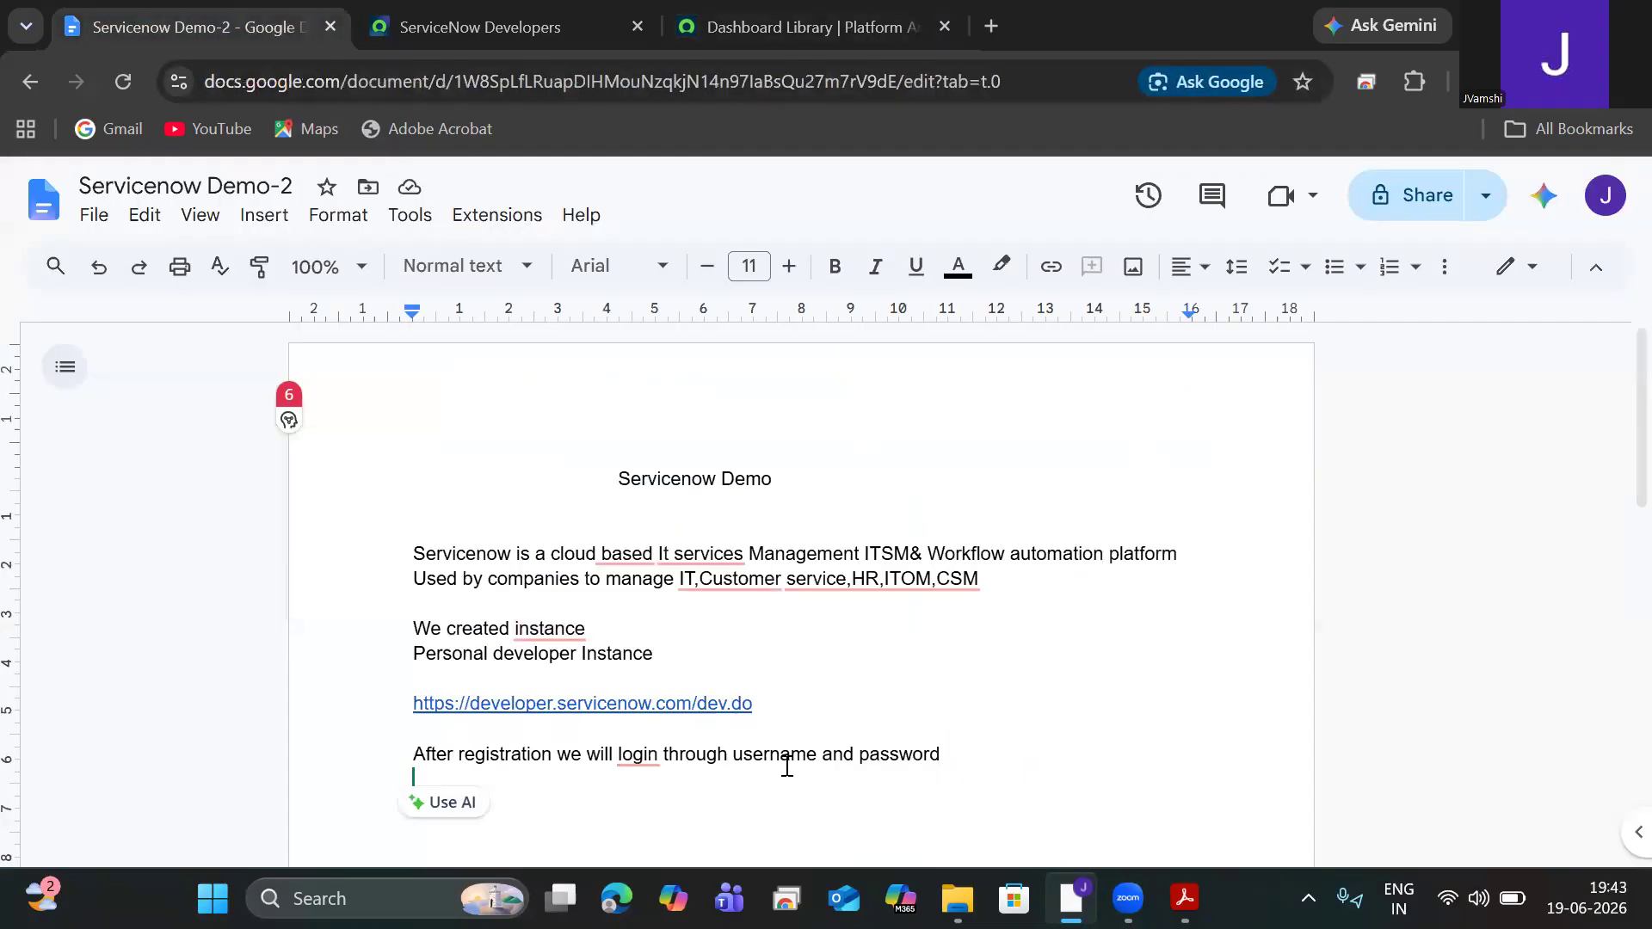
key(Return)
text(nn)
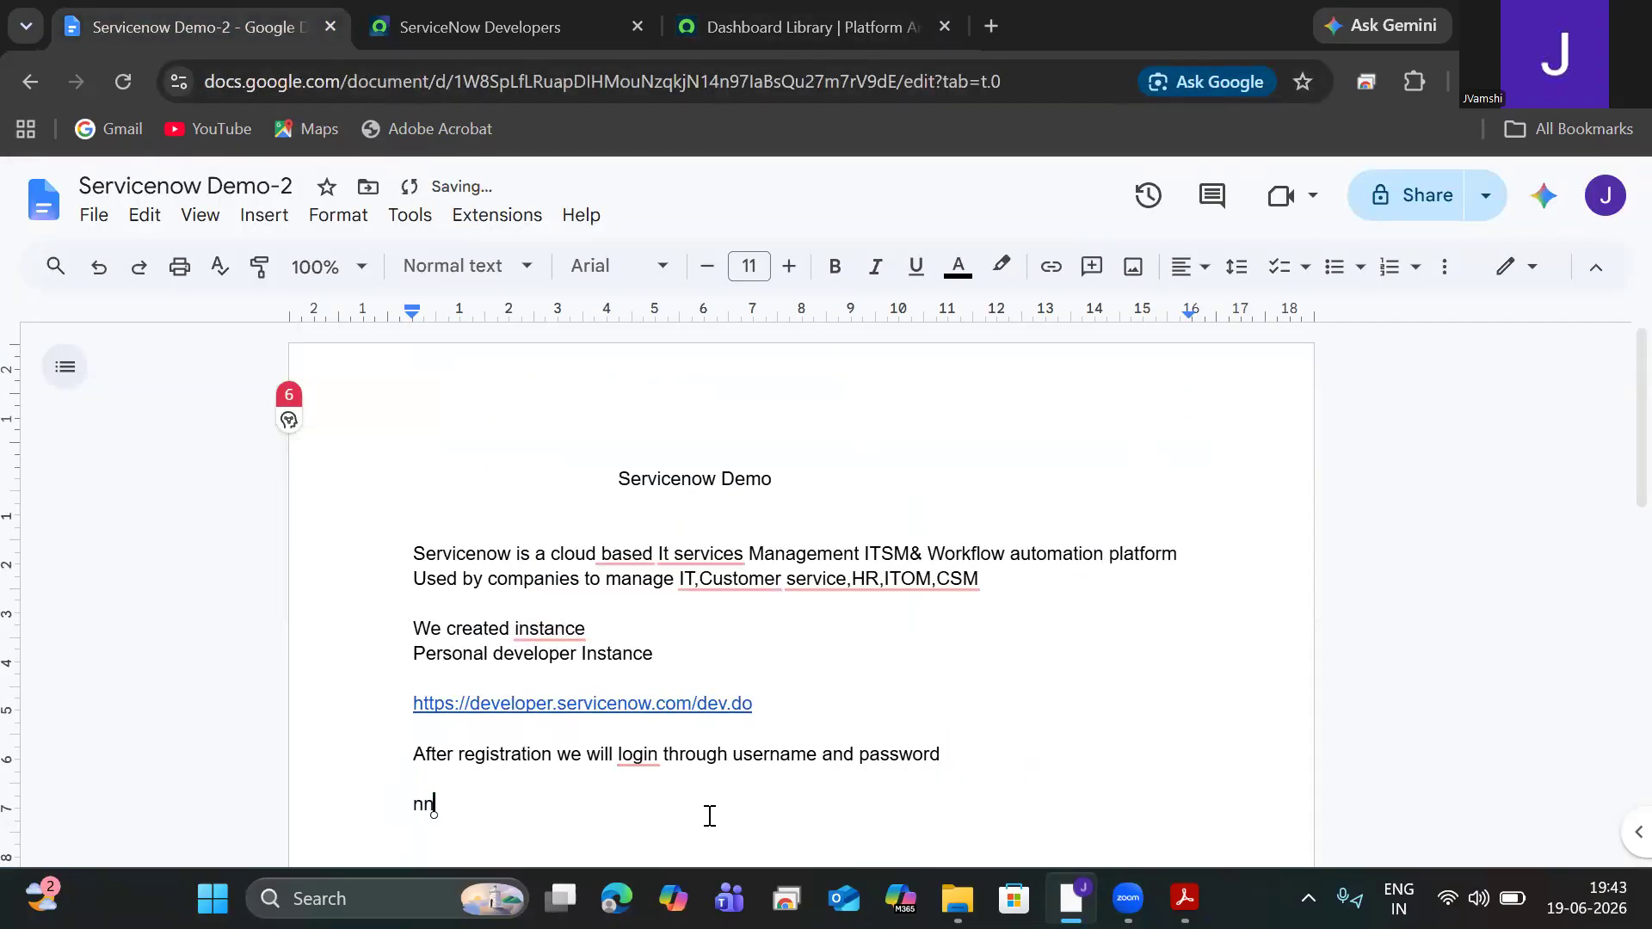
key(BackSpace)
key(BackSpace)
text(Both the )
text(iuuse)
key(BackSpace)
key(BackSpace)
key(BackSpace)
text(user)
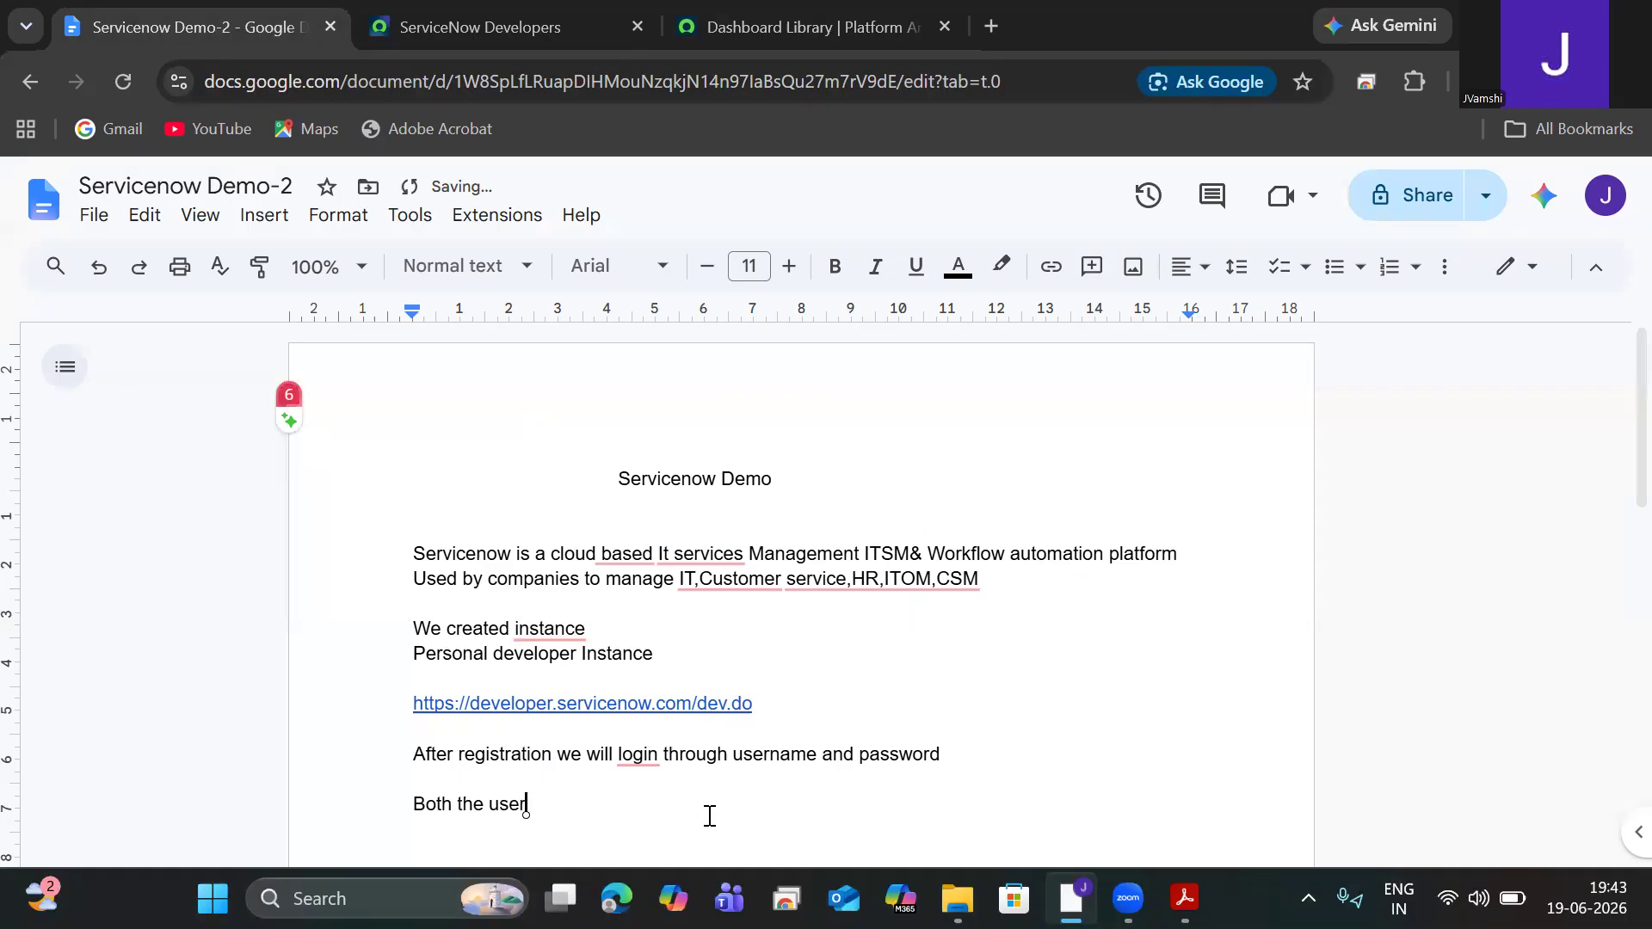
text(name & passwords are di)
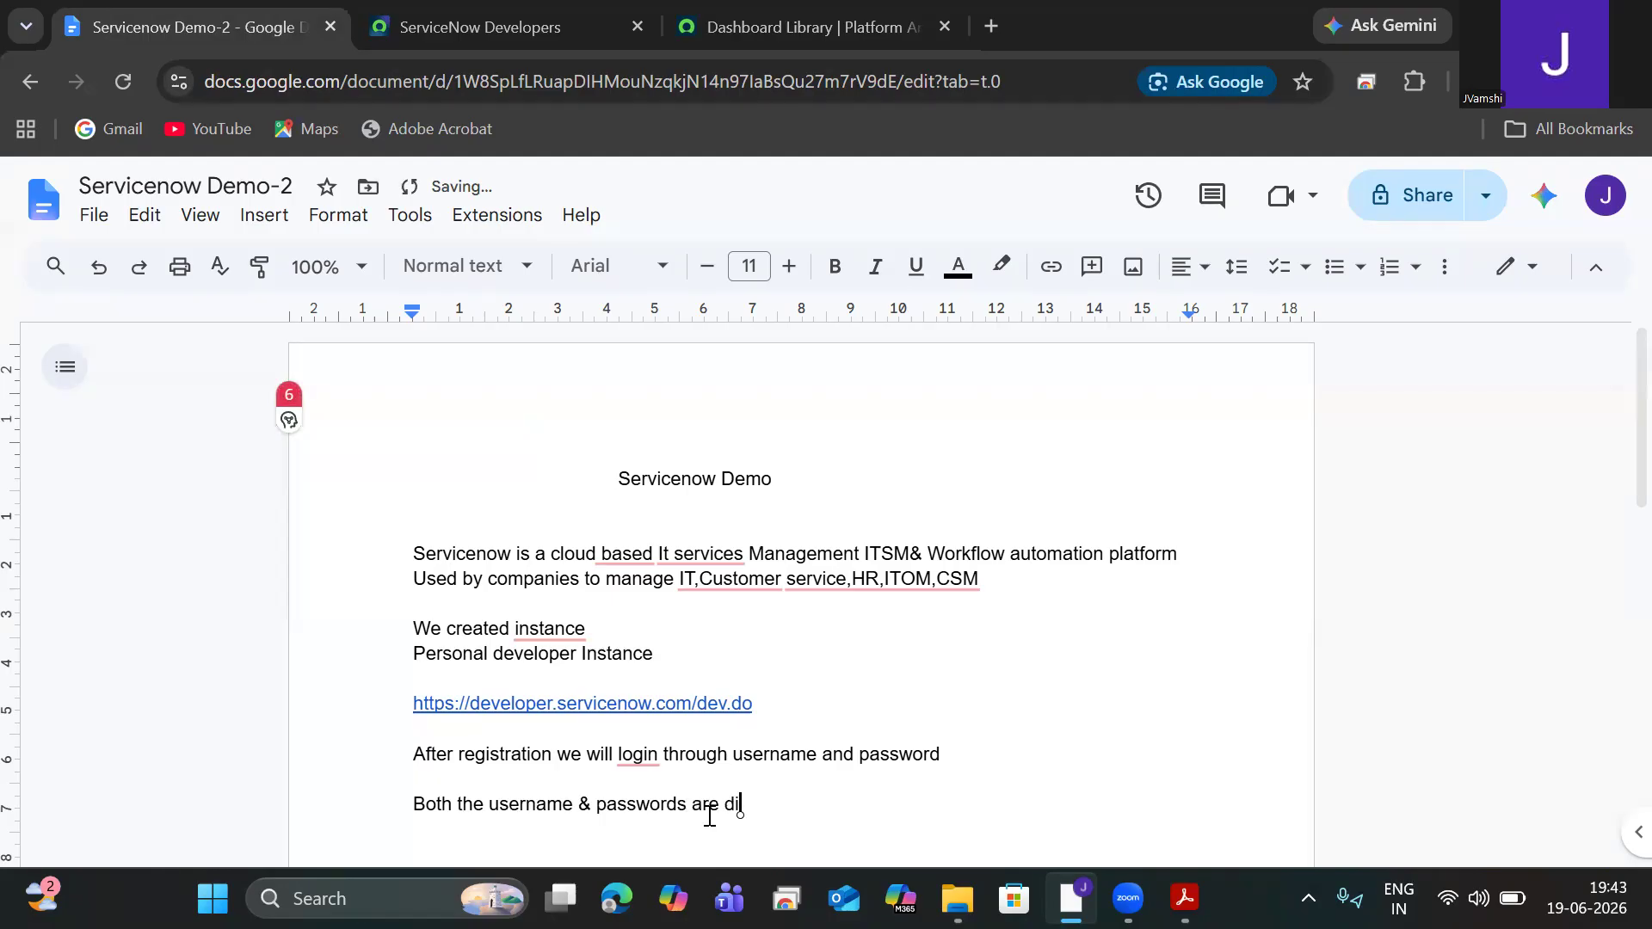
text(ffwrent)
key(Return)
key(Return)
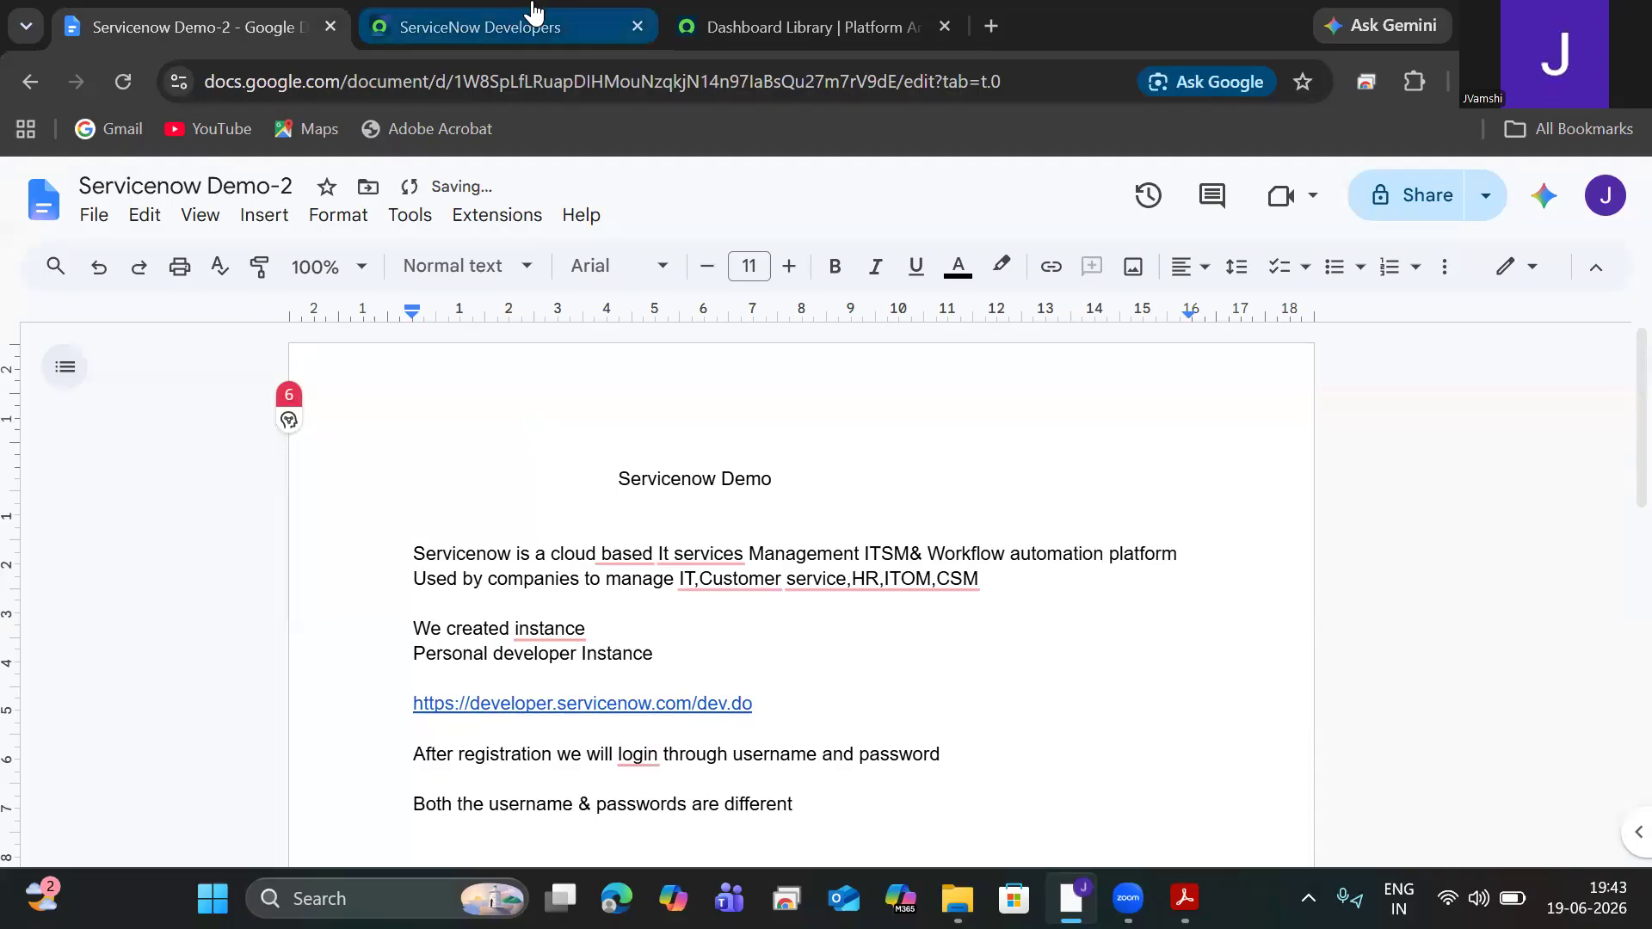
Step: Copy the developer instance's dashboard page address and paste it below the sentence about different usernames and passwords
click(752, 24)
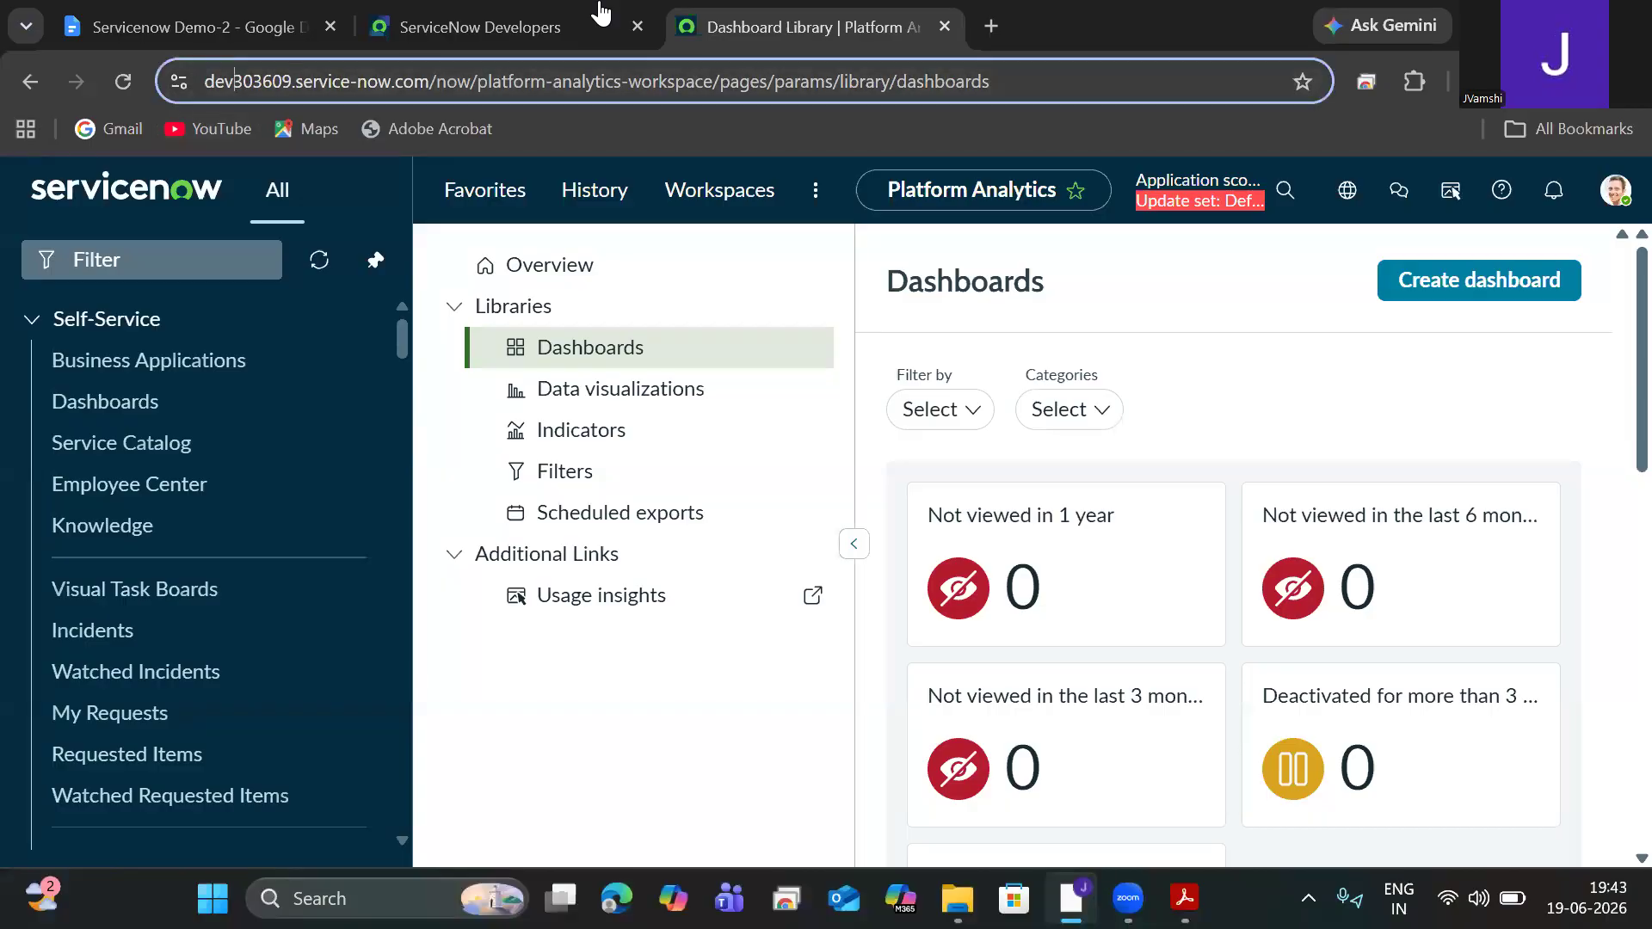
key(ctrl+l)
key(ctrl+c)
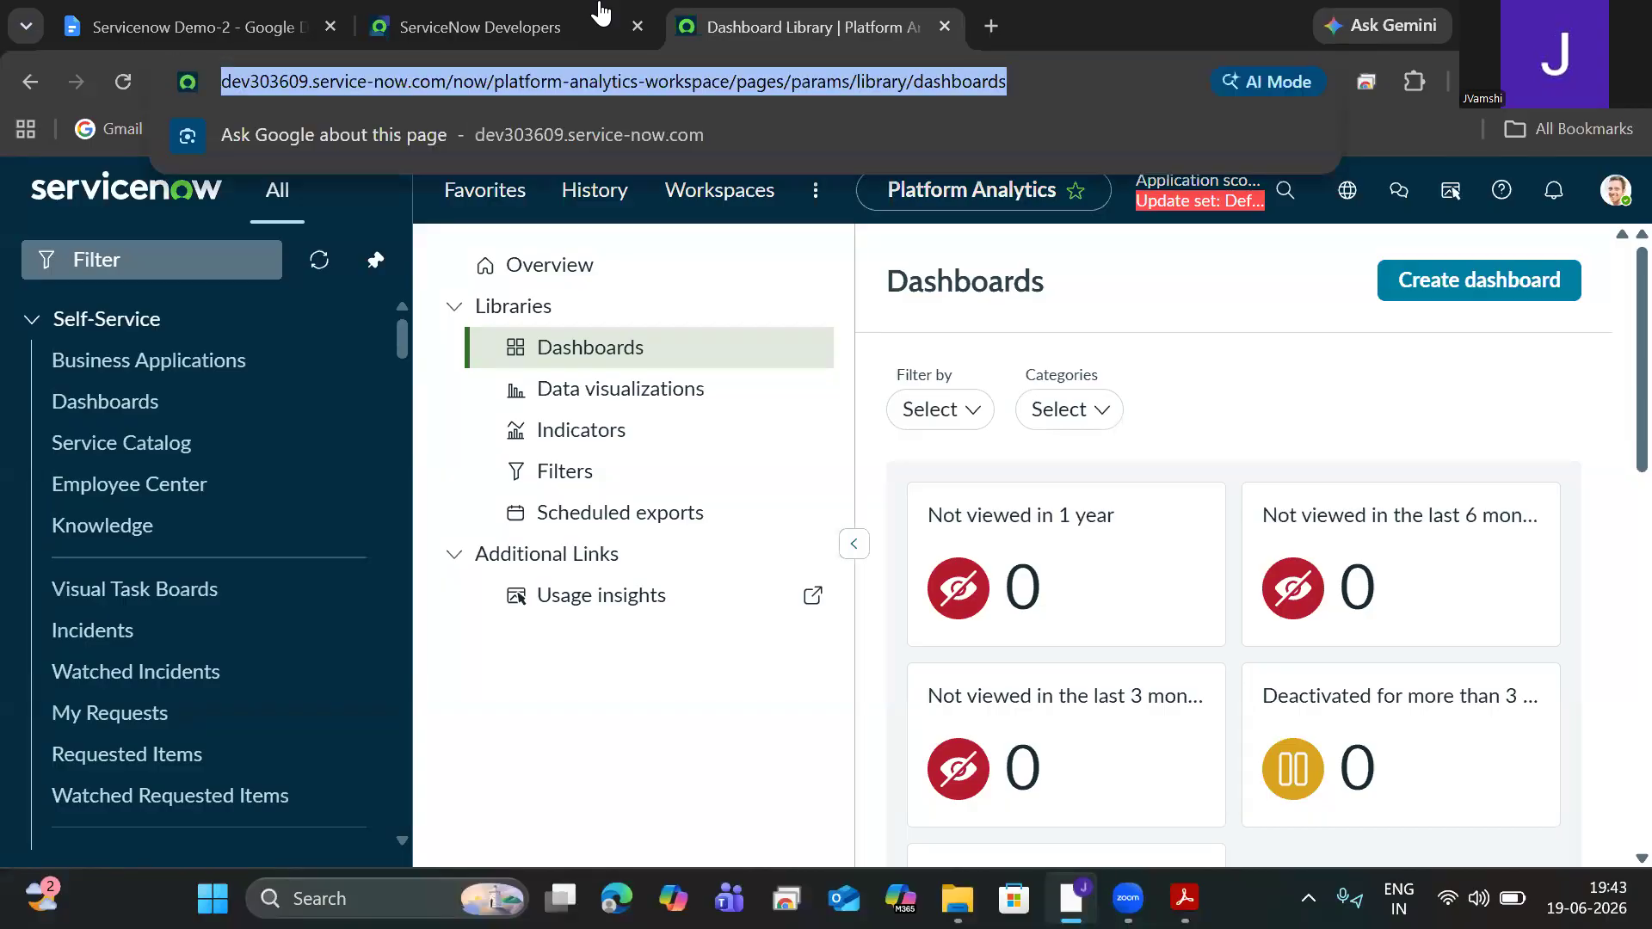
click(102, 19)
key(ctrl+v)
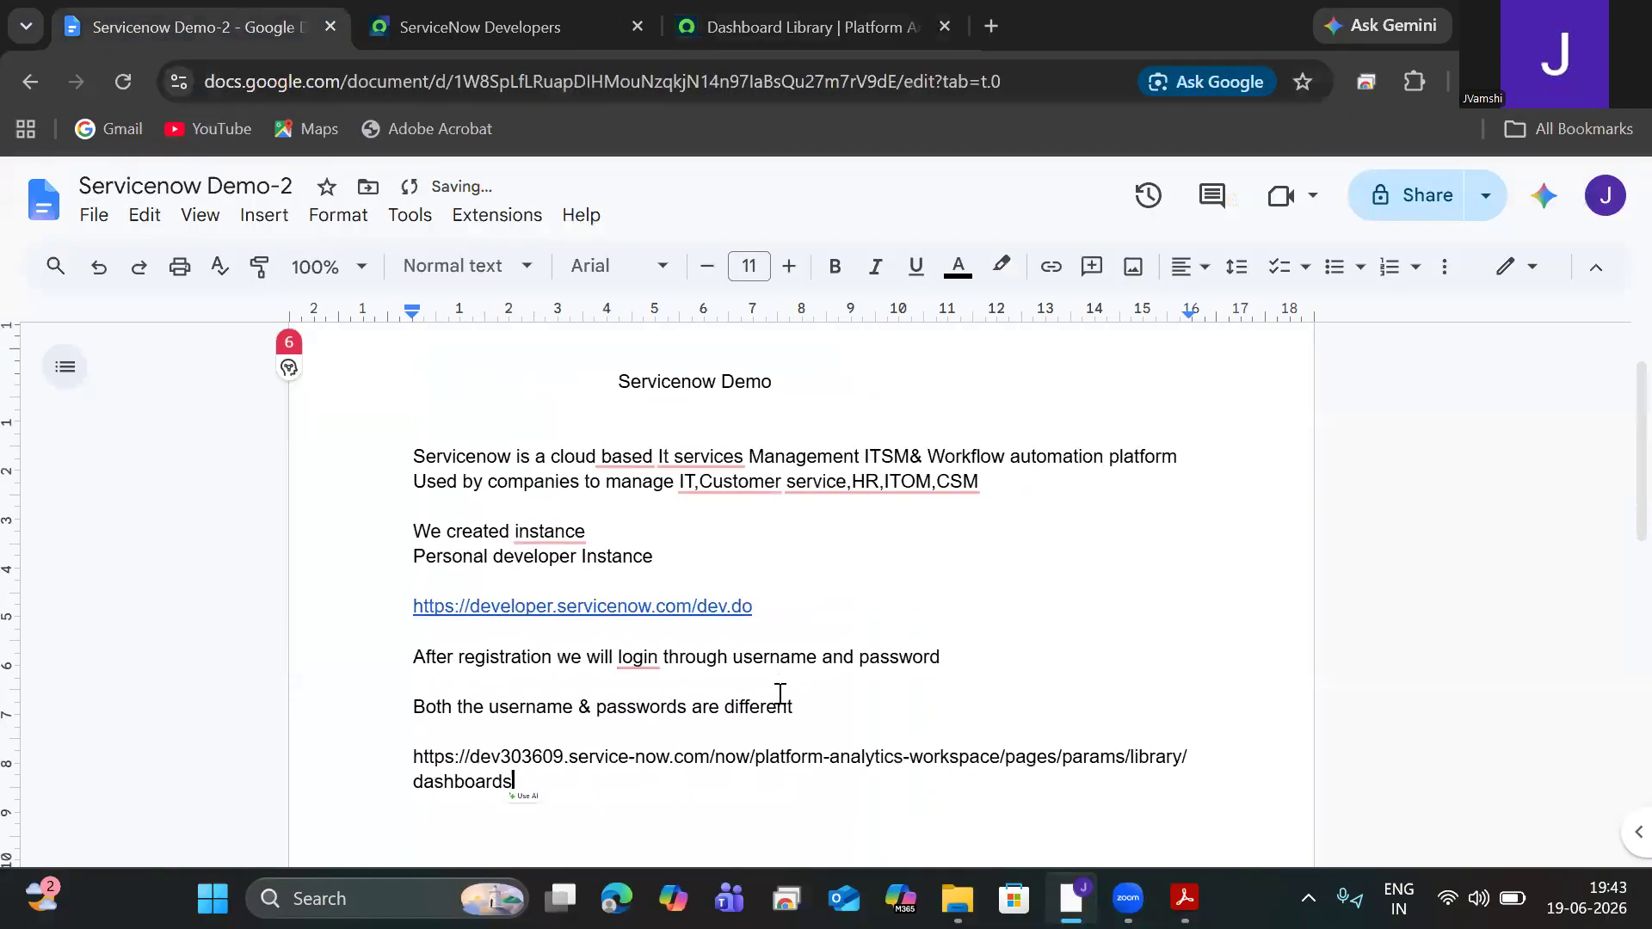
key(BackSpace)
key(BackSpace)
key(BackSpace)
key(BackSpace)
key(BackSpace)
key(BackSpace)
key(BackSpace)
key(BackSpace)
key(BackSpace)
key(BackSpace)
key(BackSpace)
key(BackSpace)
key(BackSpace)
key(BackSpace)
key(BackSpace)
key(BackSpace)
key(BackSpace)
key(BackSpace)
key(BackSpace)
key(BackSpace)
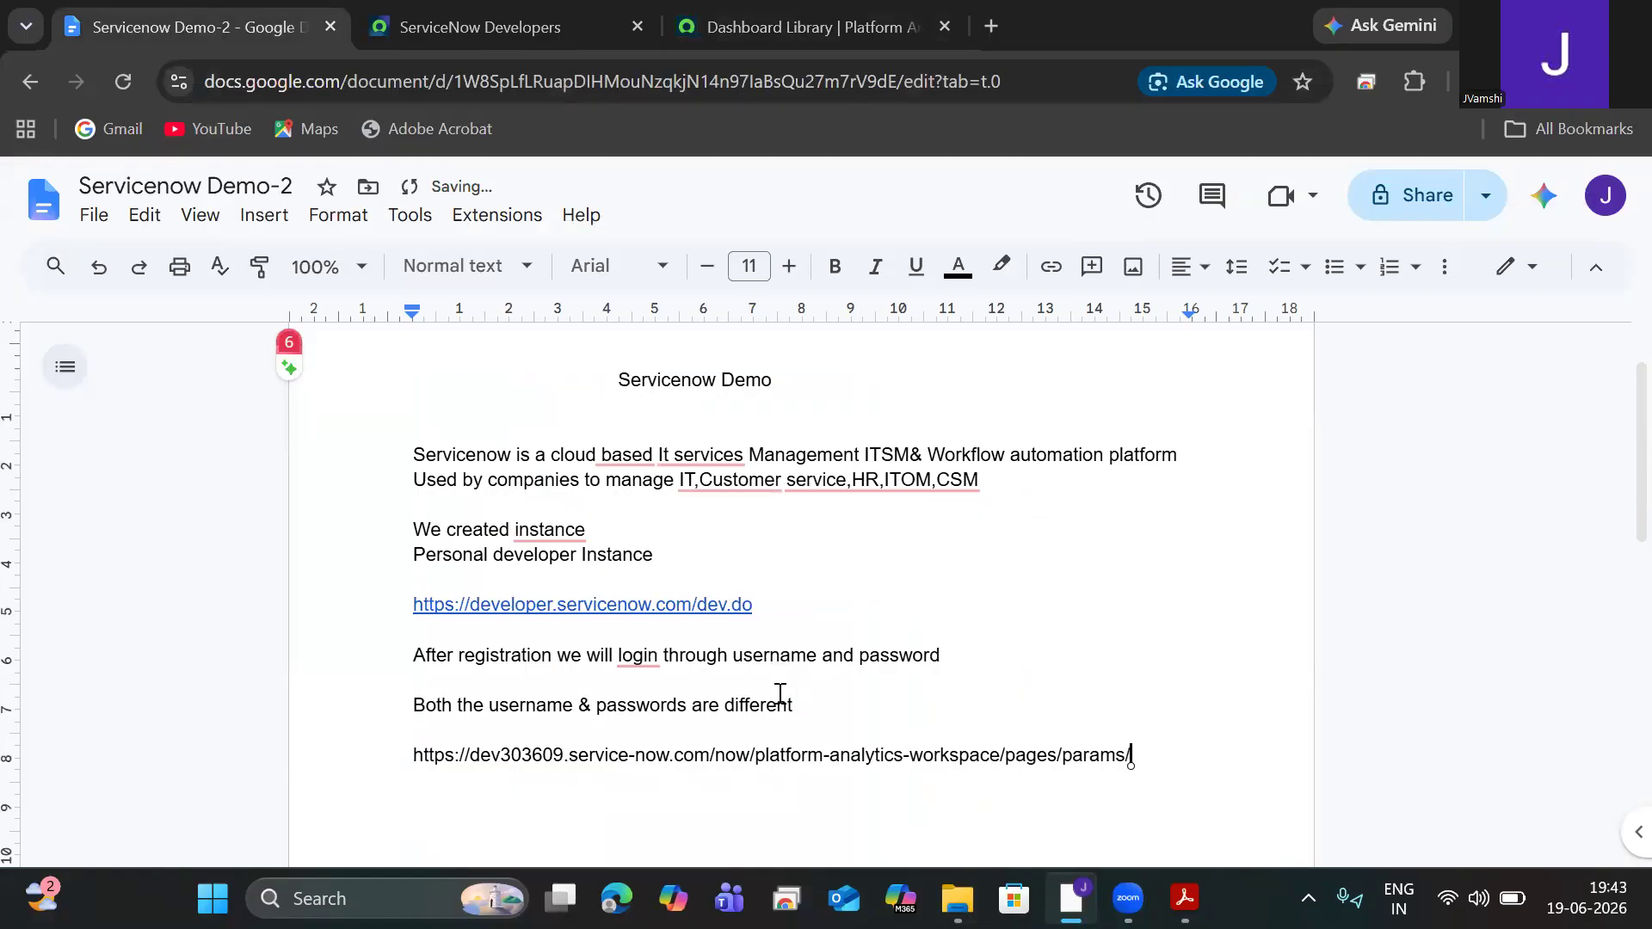
key(BackSpace)
key(BackSpace)
key(BackSpace)
key(BackSpace)
key(BackSpace)
key(BackSpace)
key(BackSpace)
key(BackSpace)
key(BackSpace)
key(BackSpace)
key(BackSpace)
key(BackSpace)
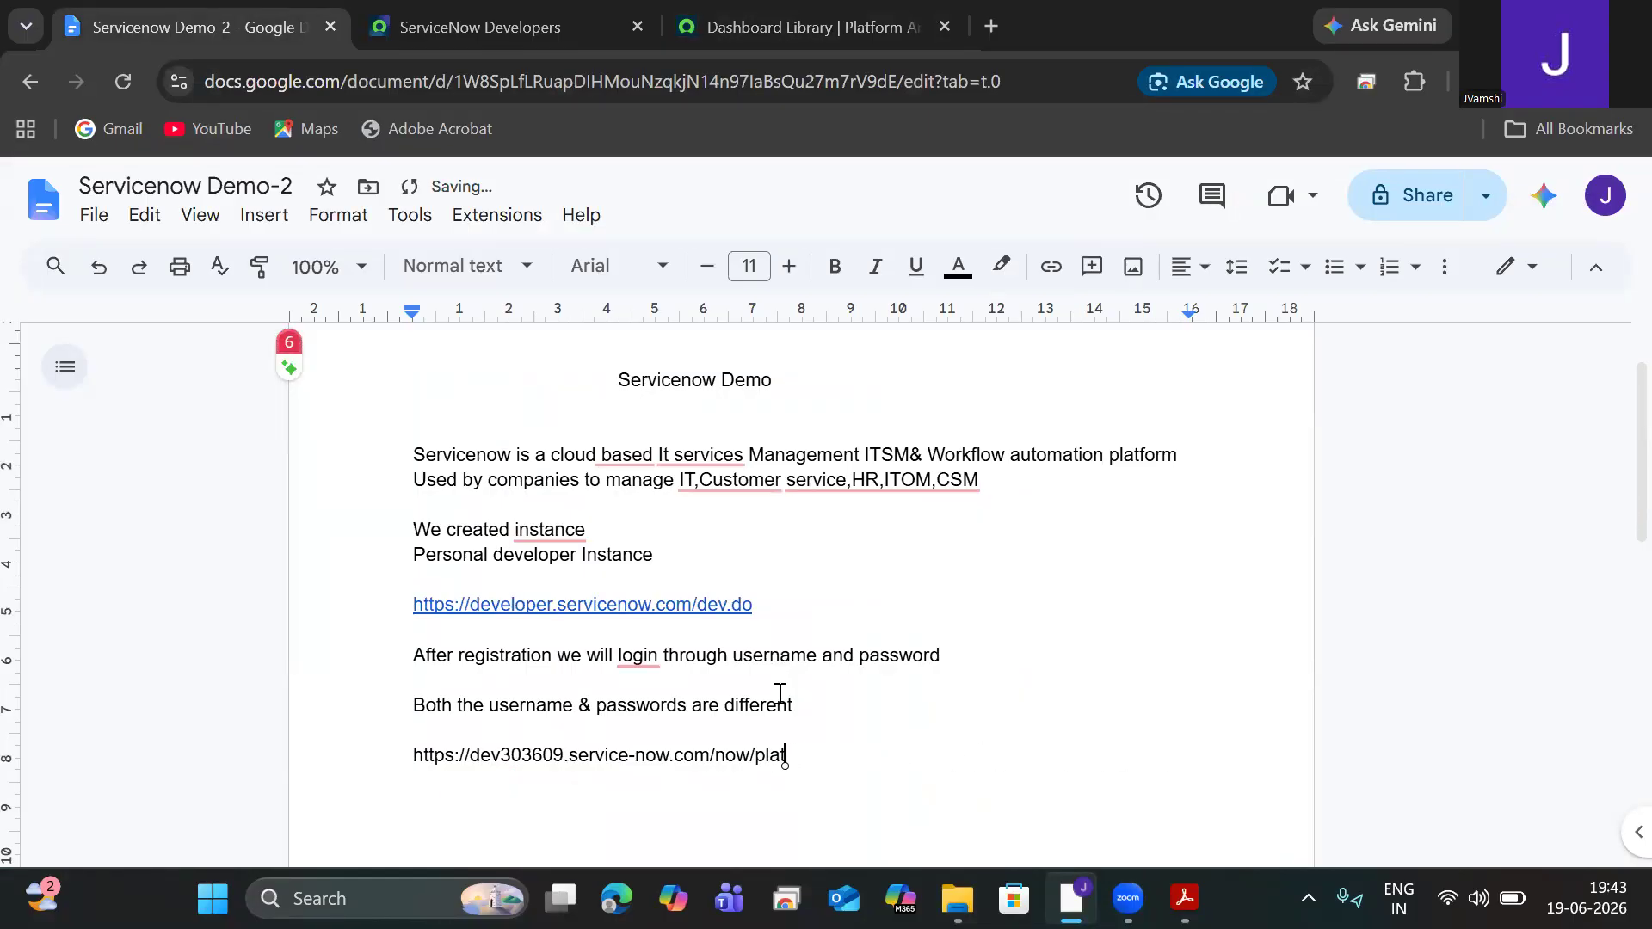
key(BackSpace)
key(BackSpace)
key(Return)
key(Return)
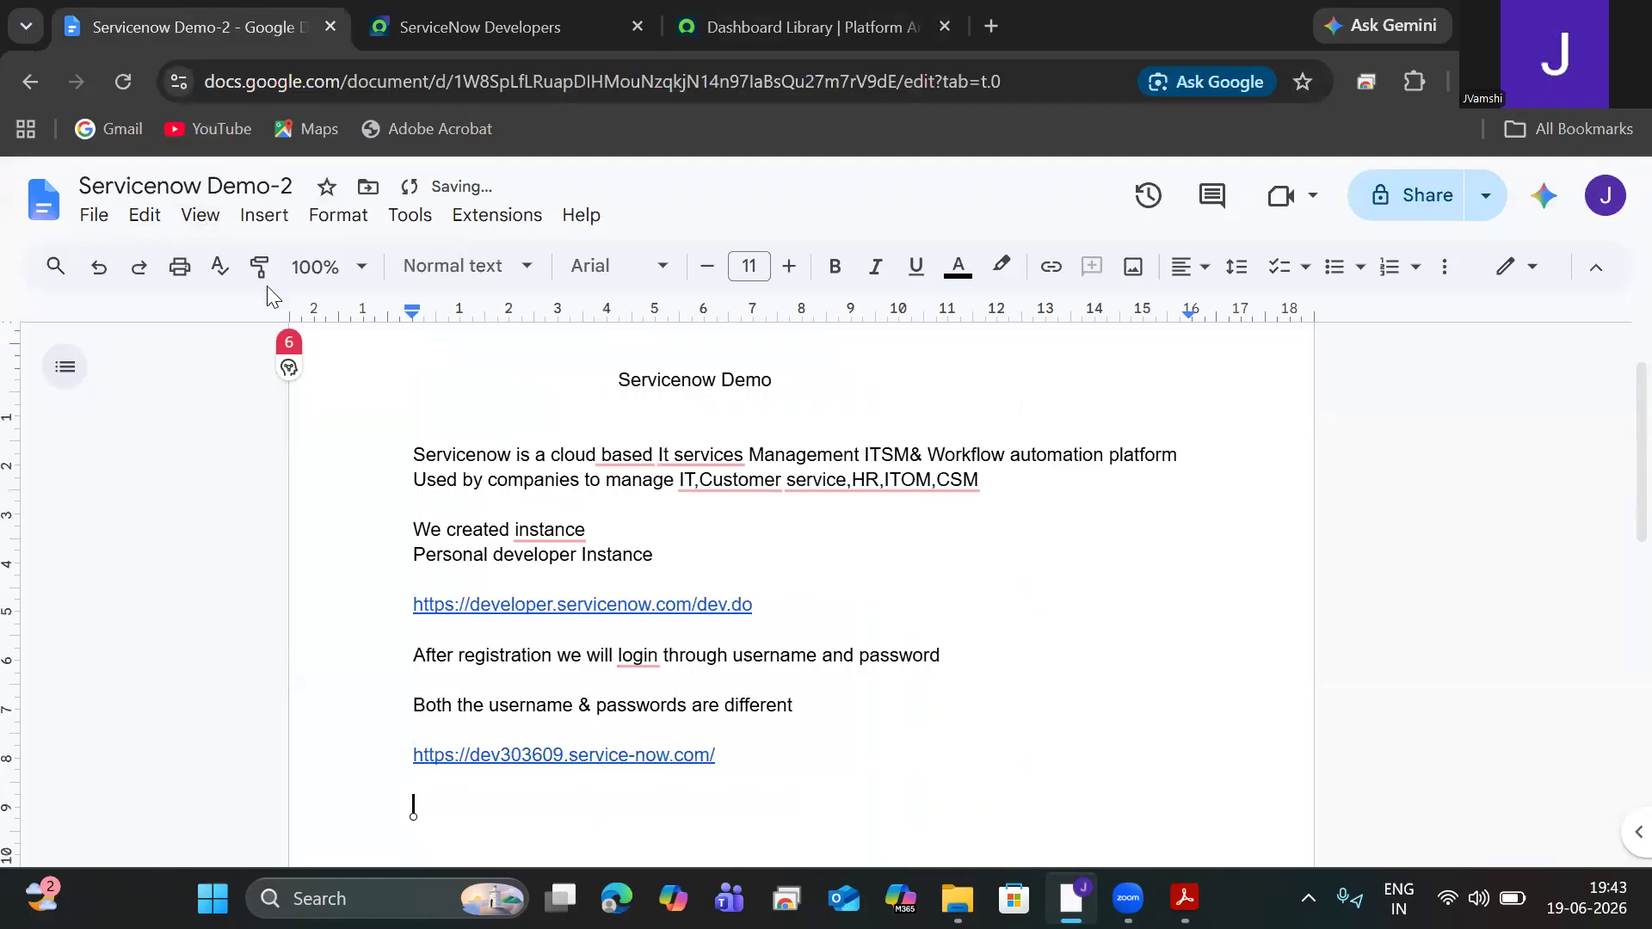
Step: Return to the instance, view the user profile options, and filter the application navigator for "incident" to review its modules
key(ctrl+shift+Tab)
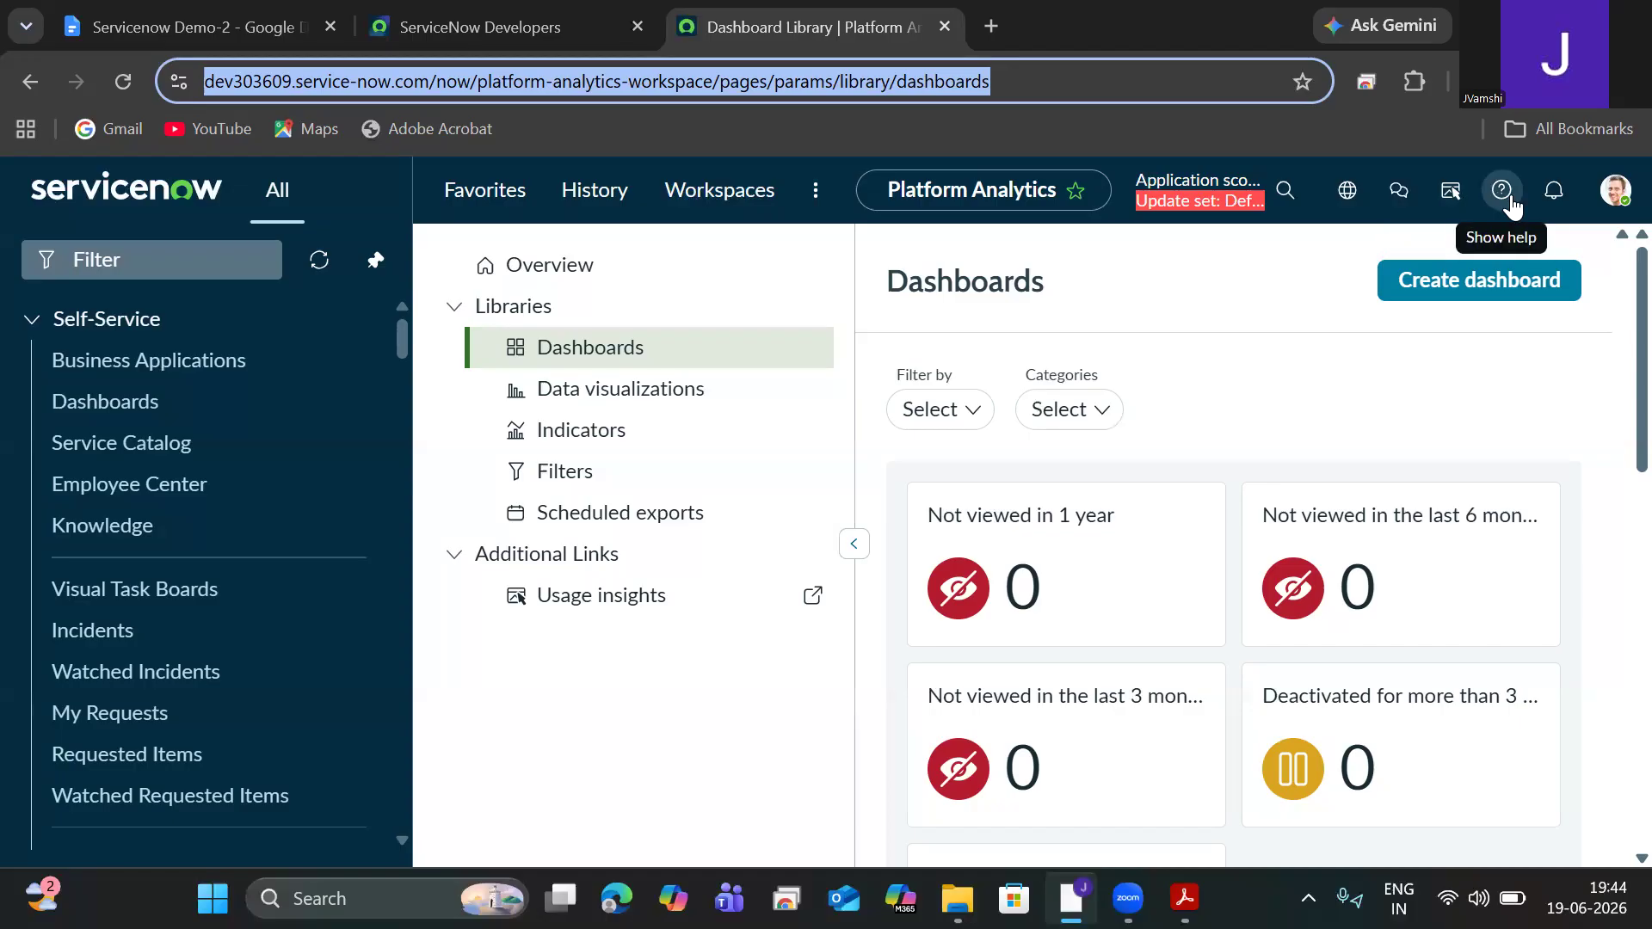
click(1616, 191)
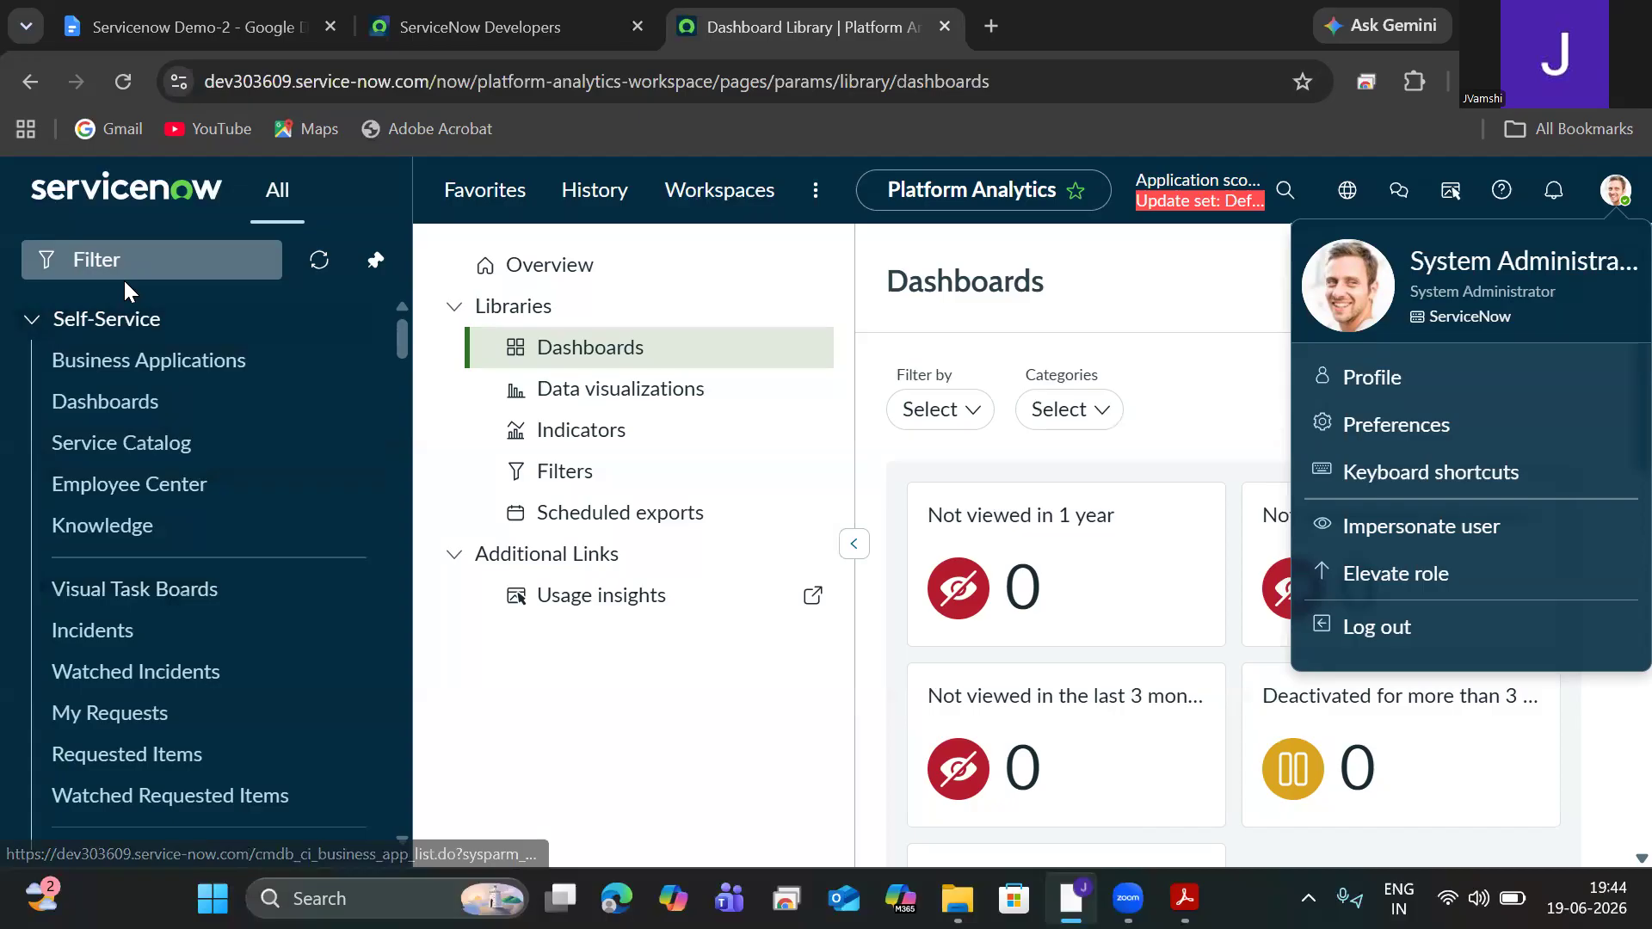
click(123, 251)
text(inci)
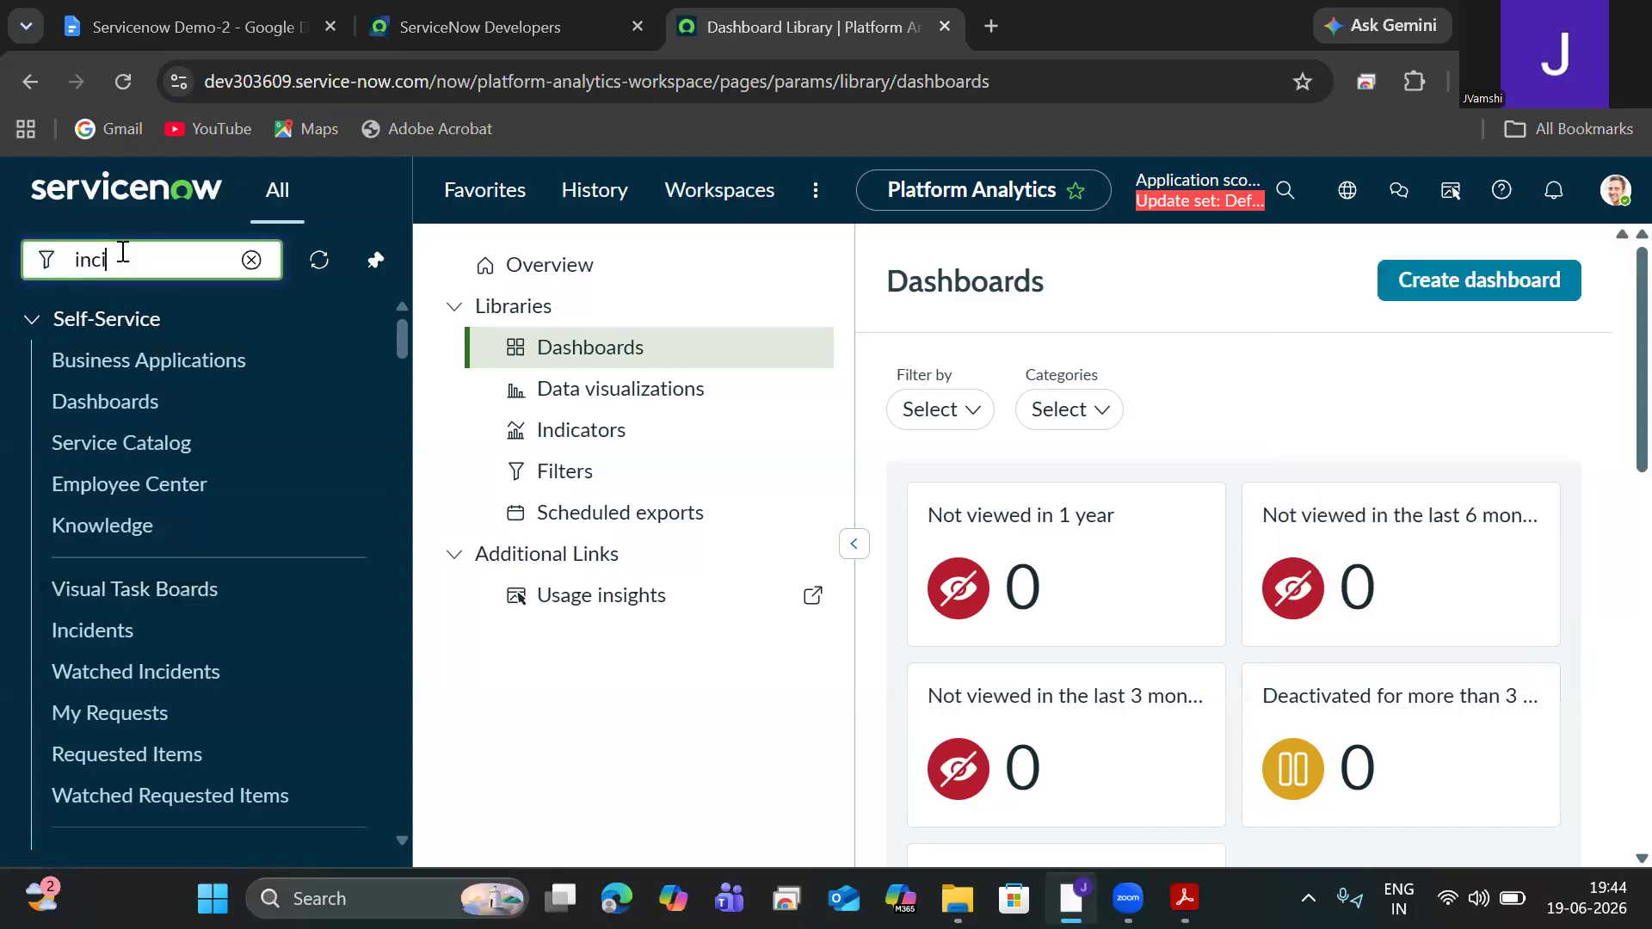
text(dent)
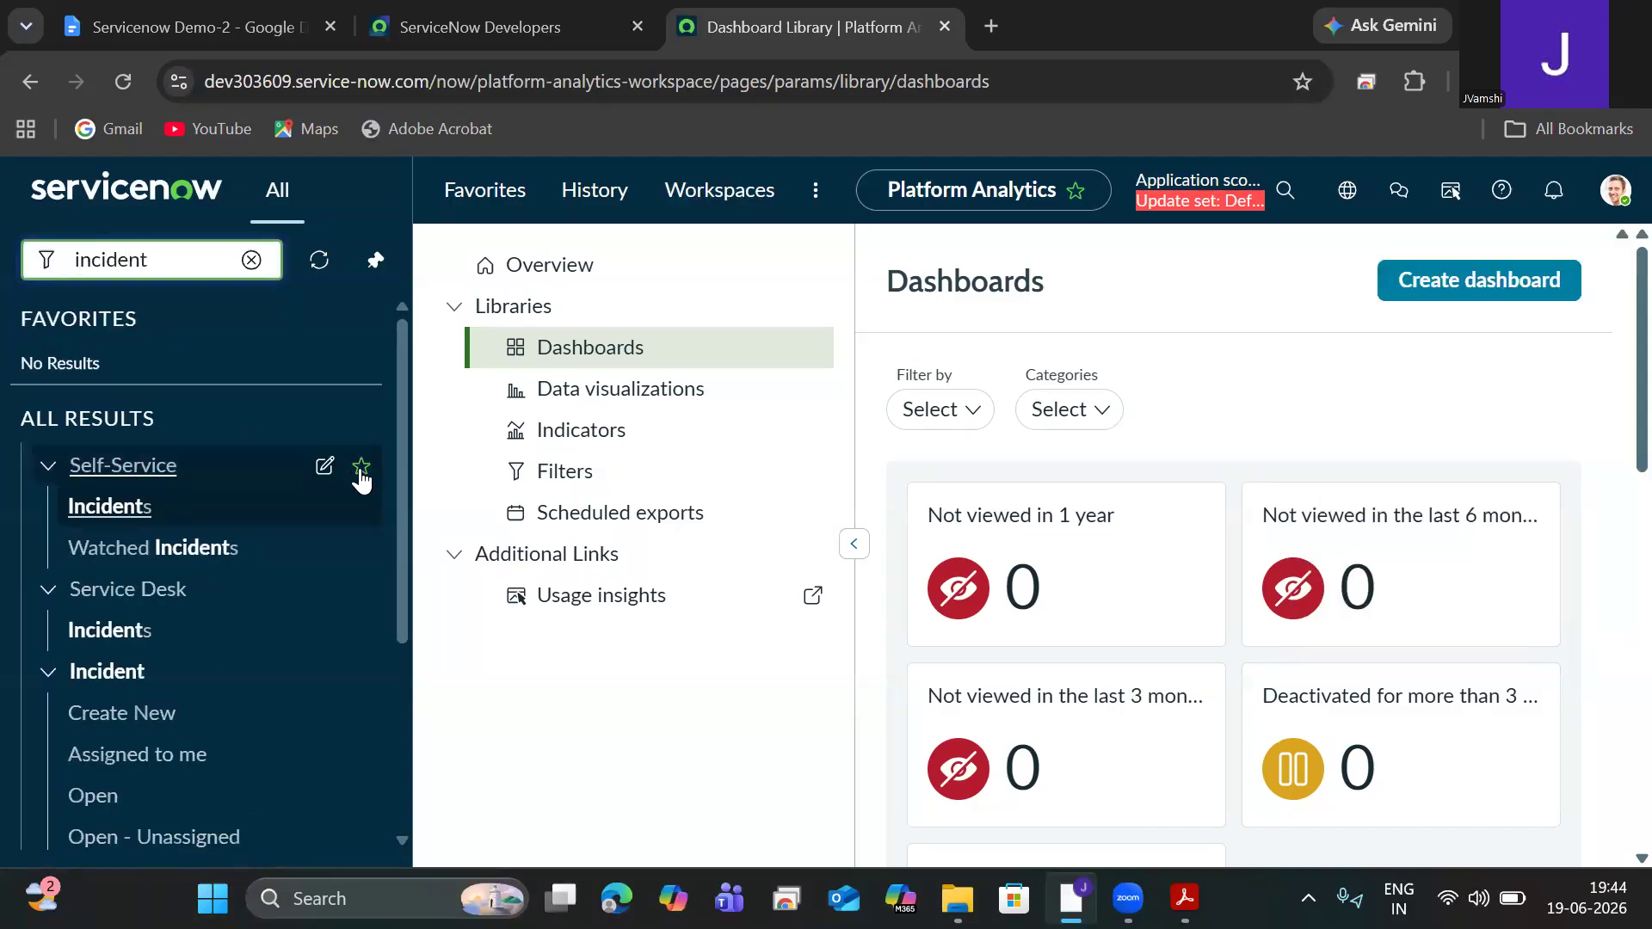
scroll(405, 448, down, 2)
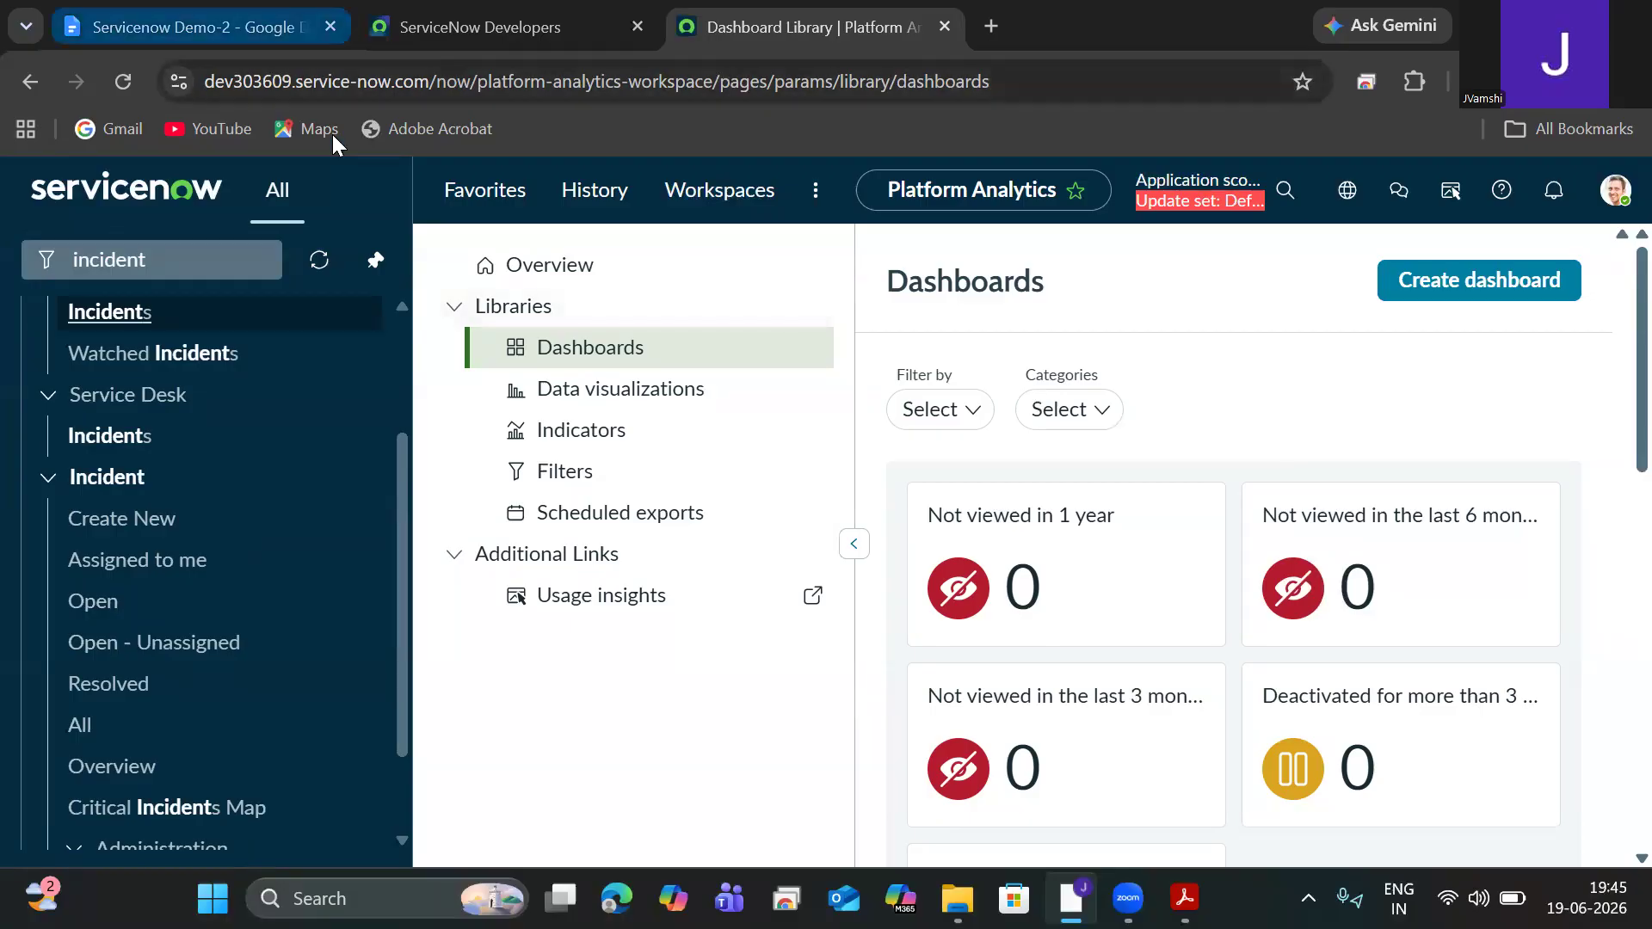
Step: Return to the Servicenow Demo-2 document and write "There are 3 components" below the instance link
click(232, 28)
key(Return)
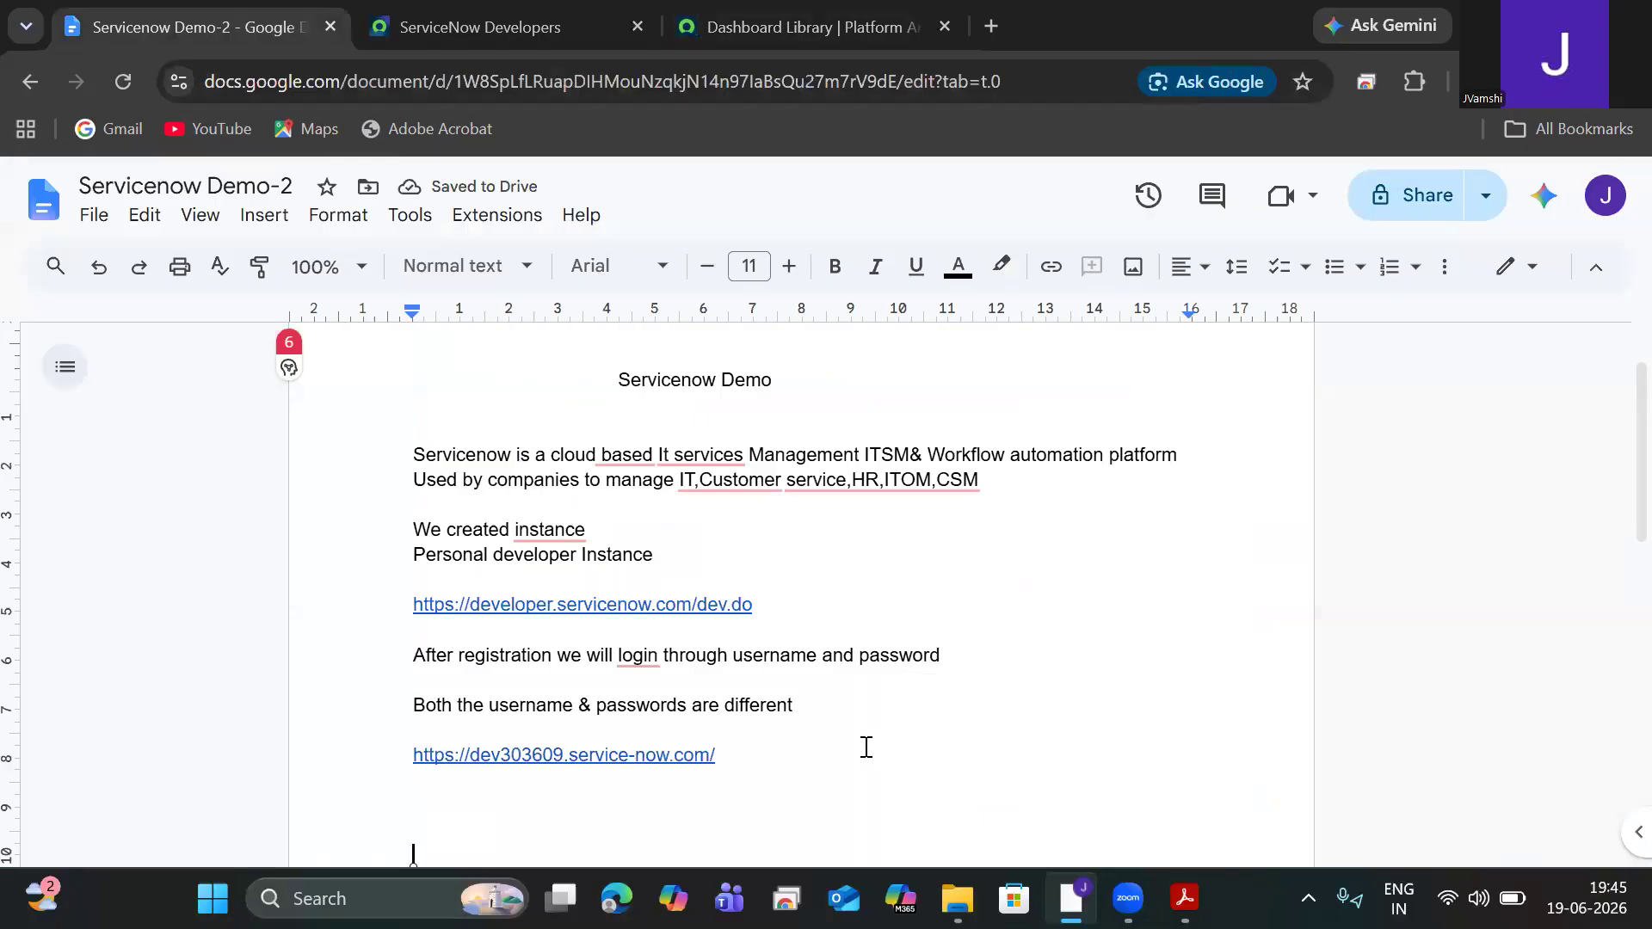
text(T)
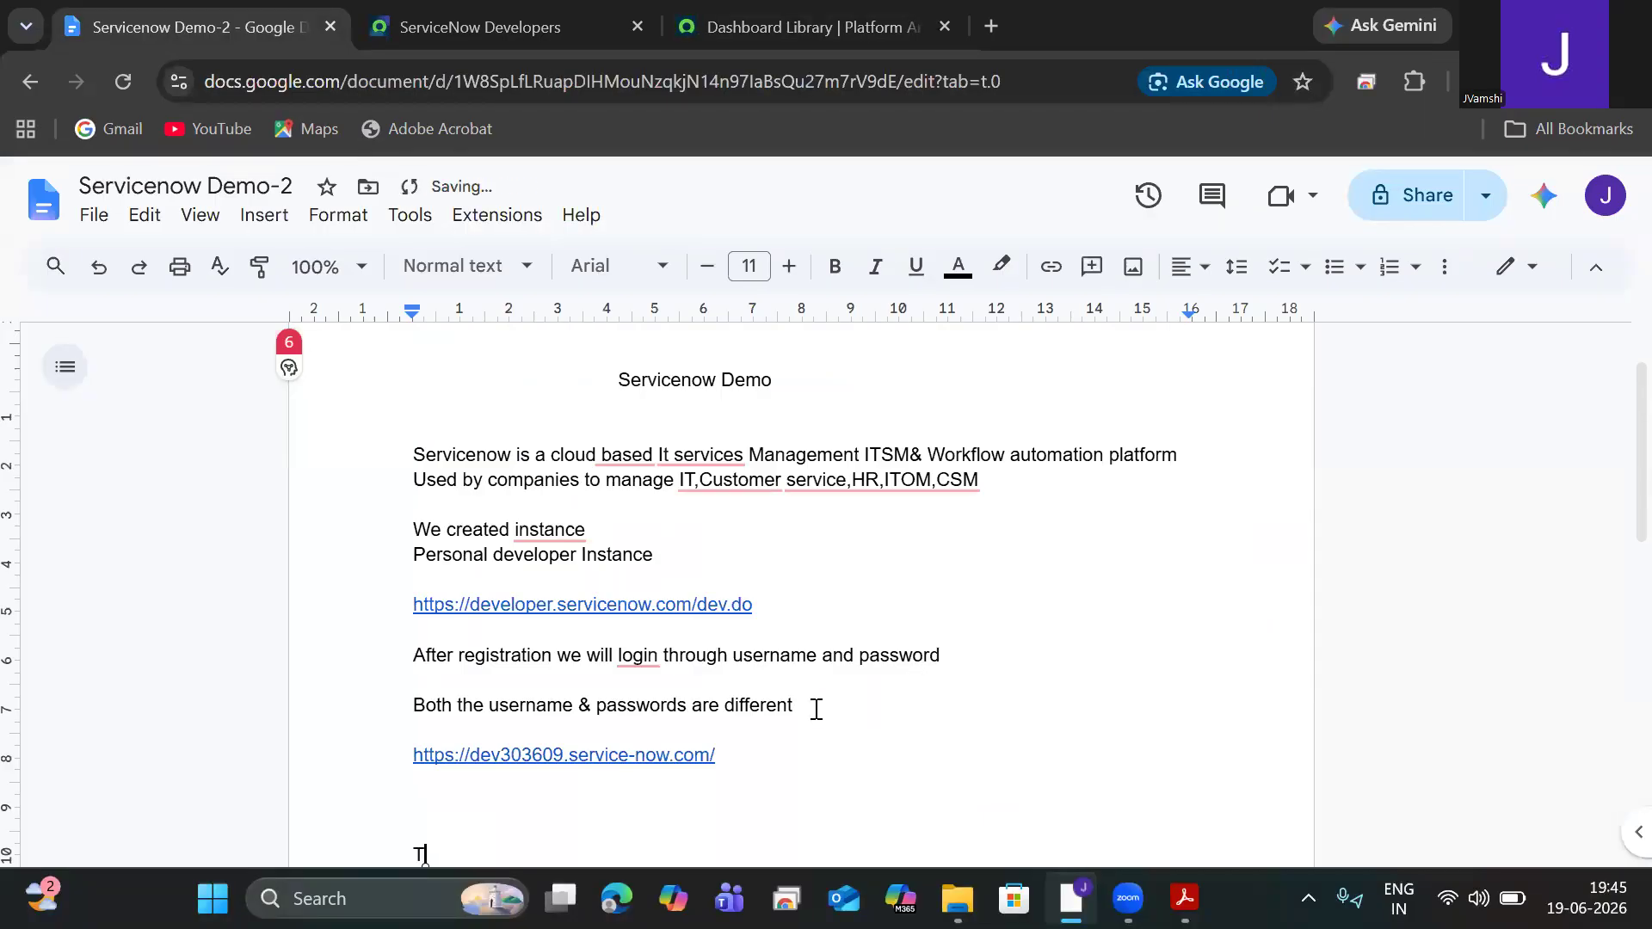
text(here are 3 compon)
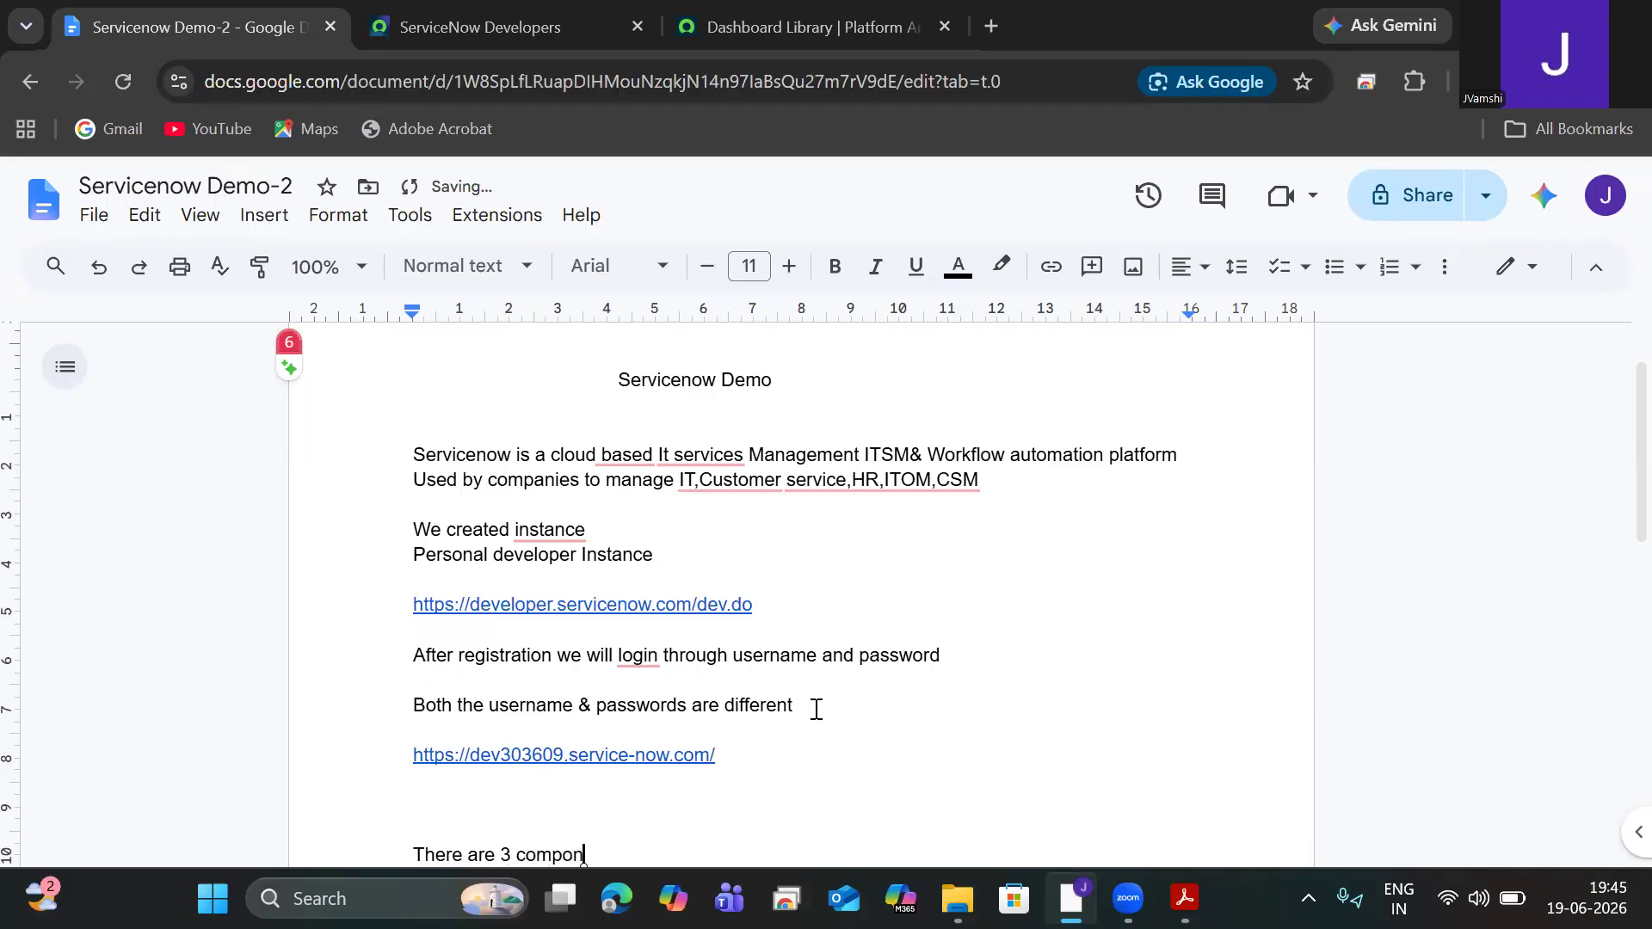
text(ents)
key(Return)
Step: Add the first component as "1.Banner" with the description "Top of the section it contains logo" on the line below
text(1)
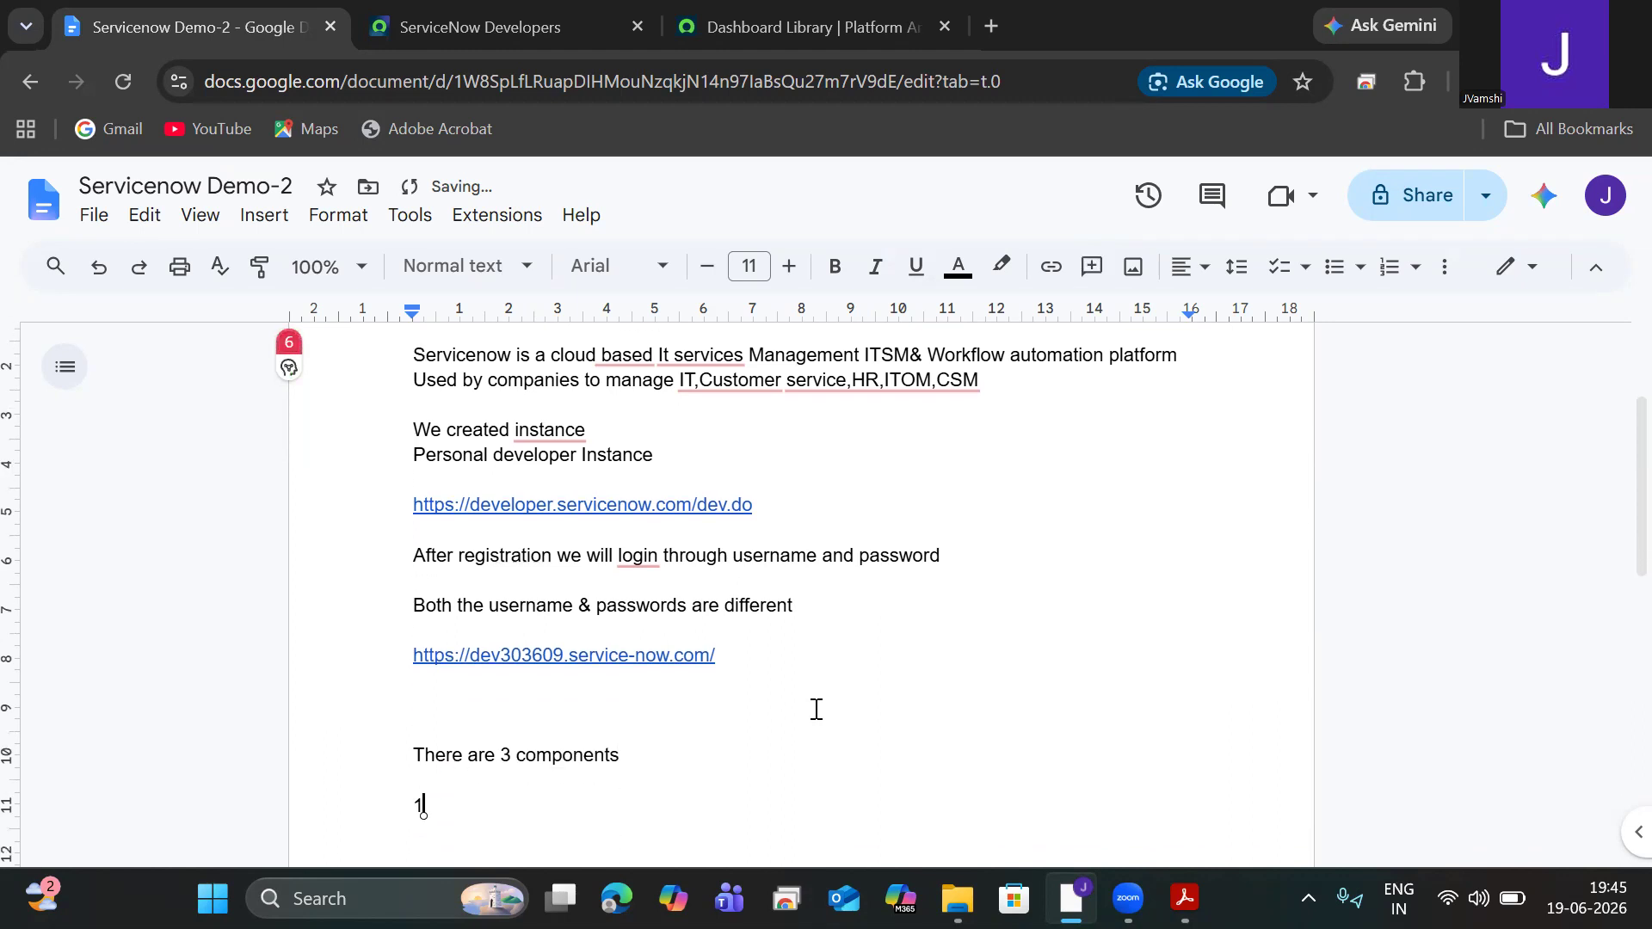
text(.Banner)
key(Return)
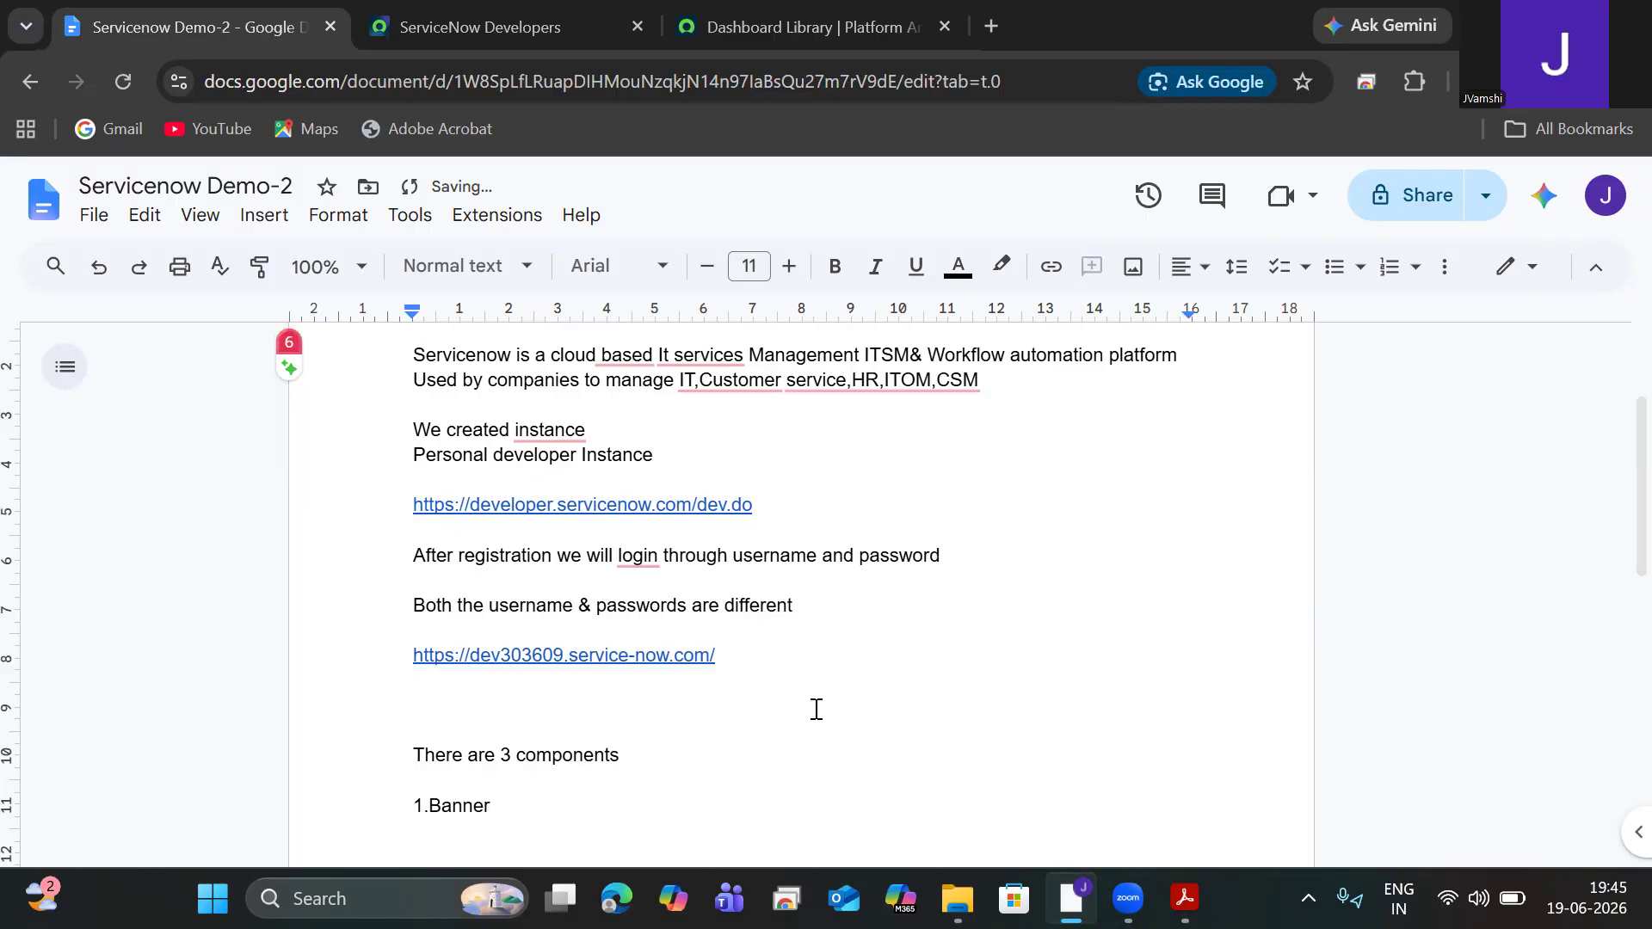
text(Top of the sectio)
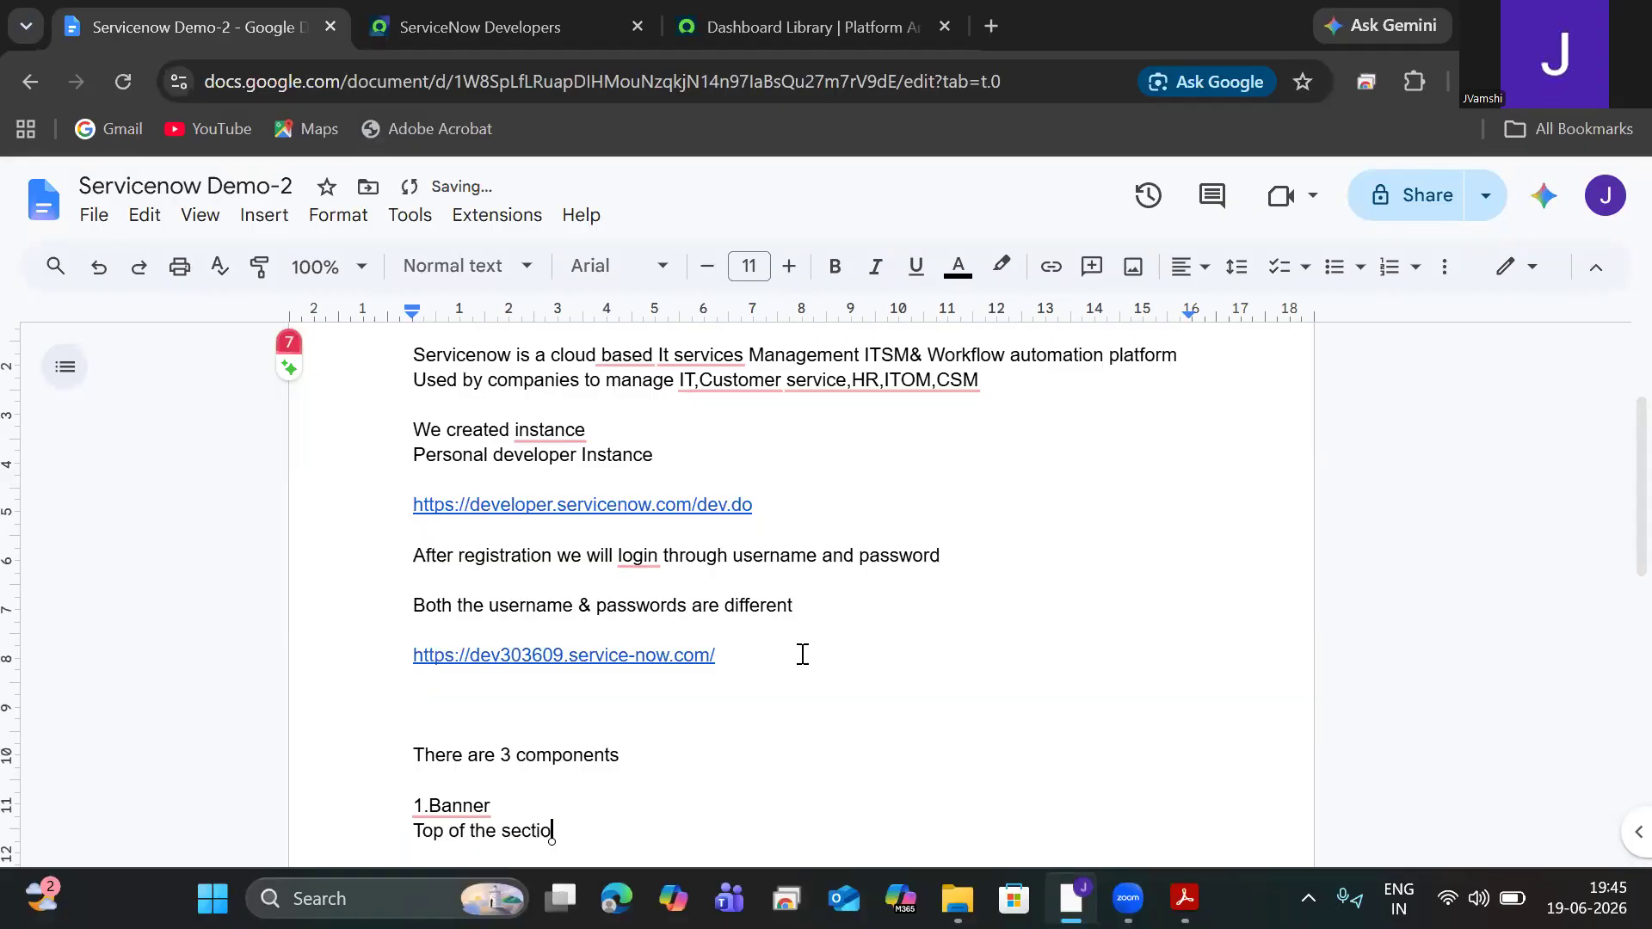
text(n it contains logo)
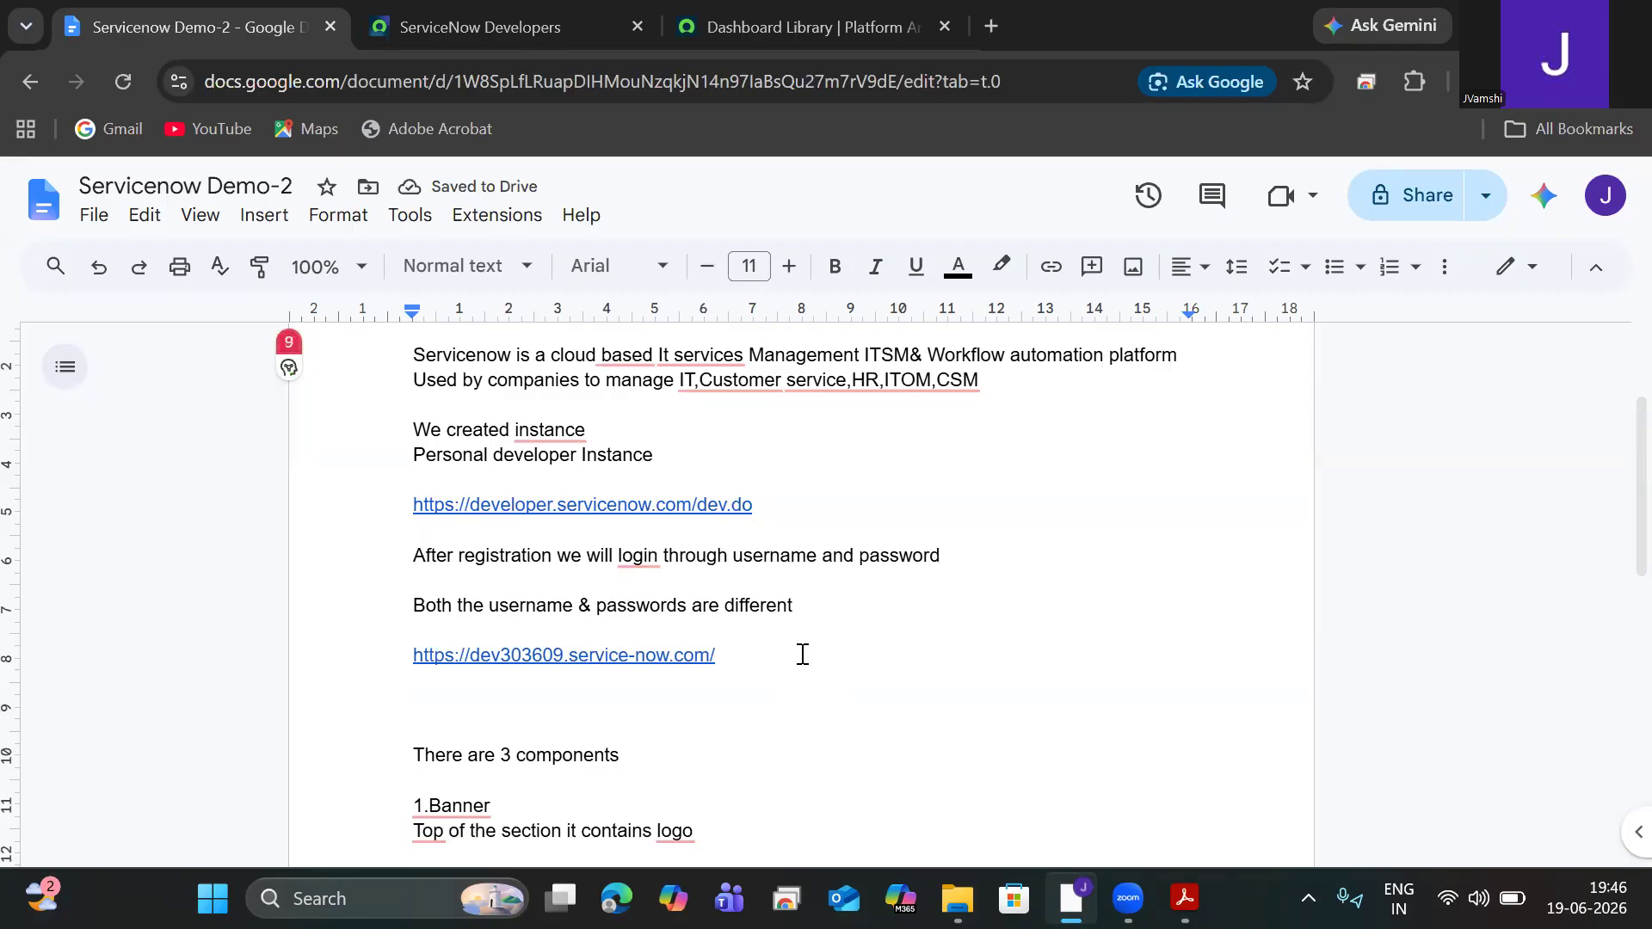
Step: Extend the Banner description with ",user profile,search,notifications and system options" and leave a blank line below it
text(,us)
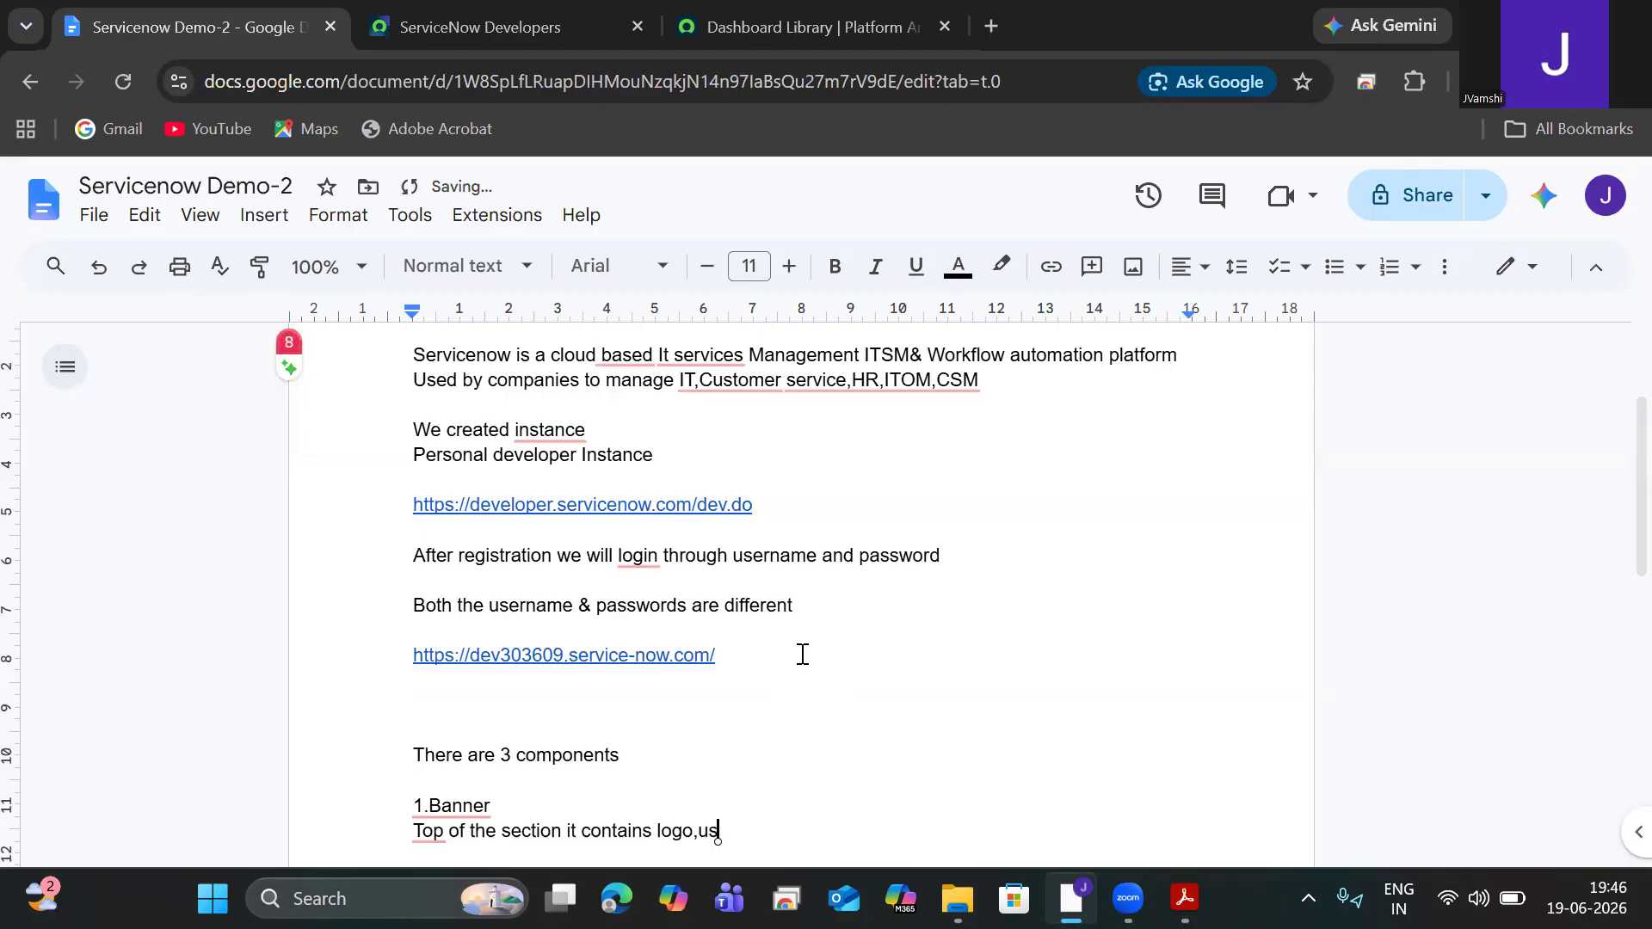
text(er profile,search)
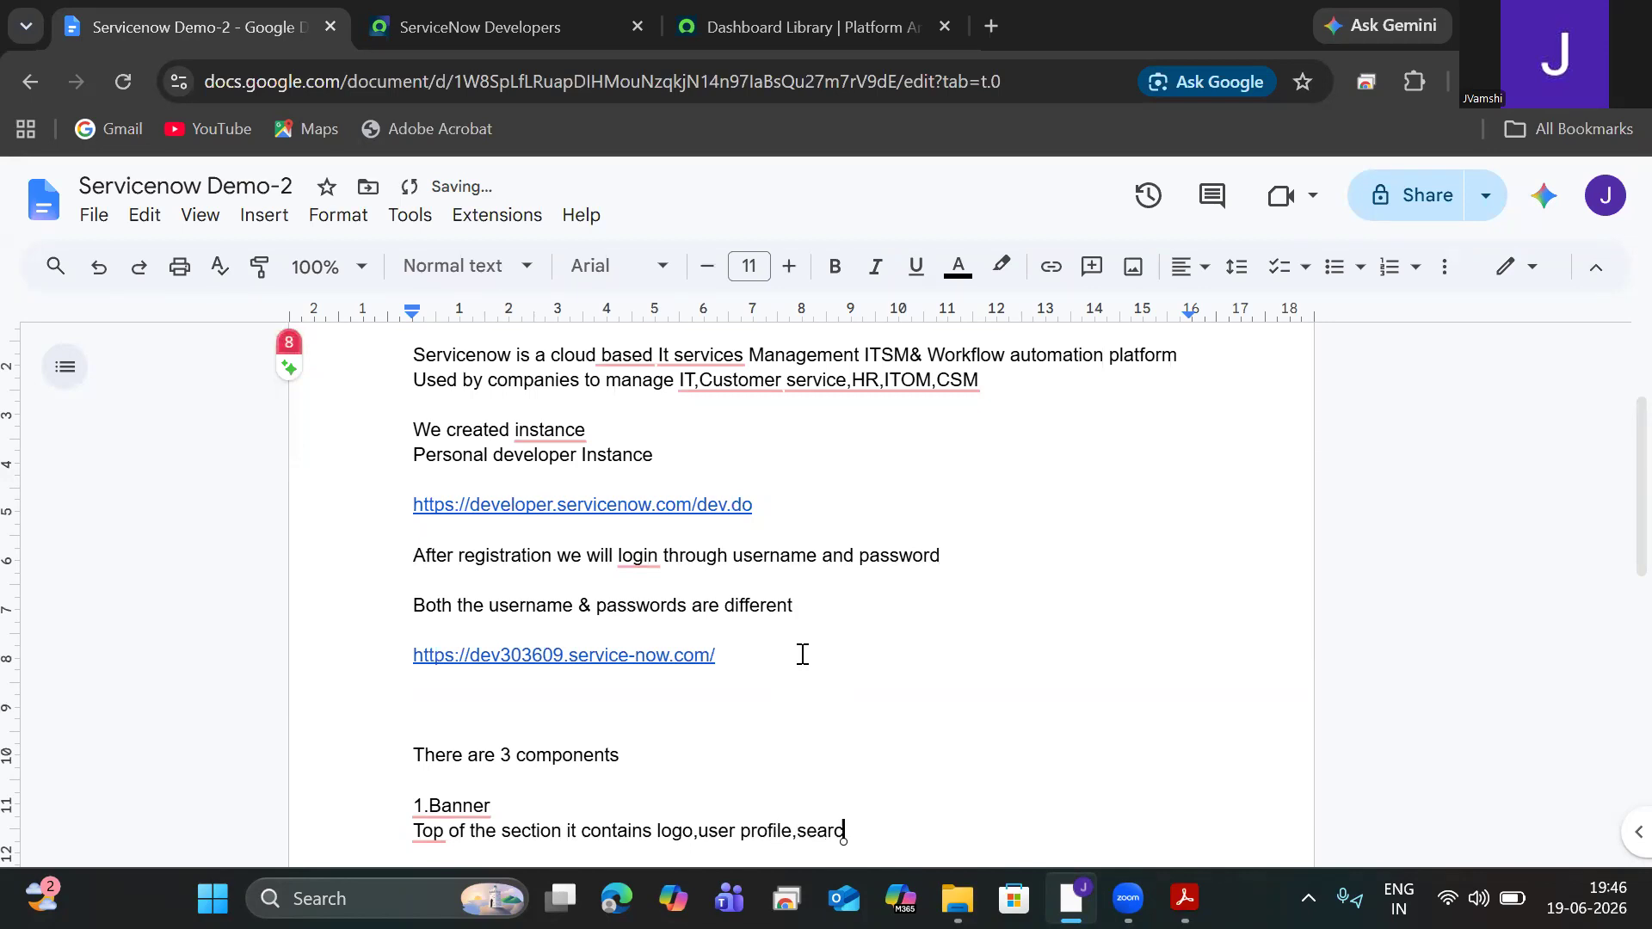
text(,notifications)
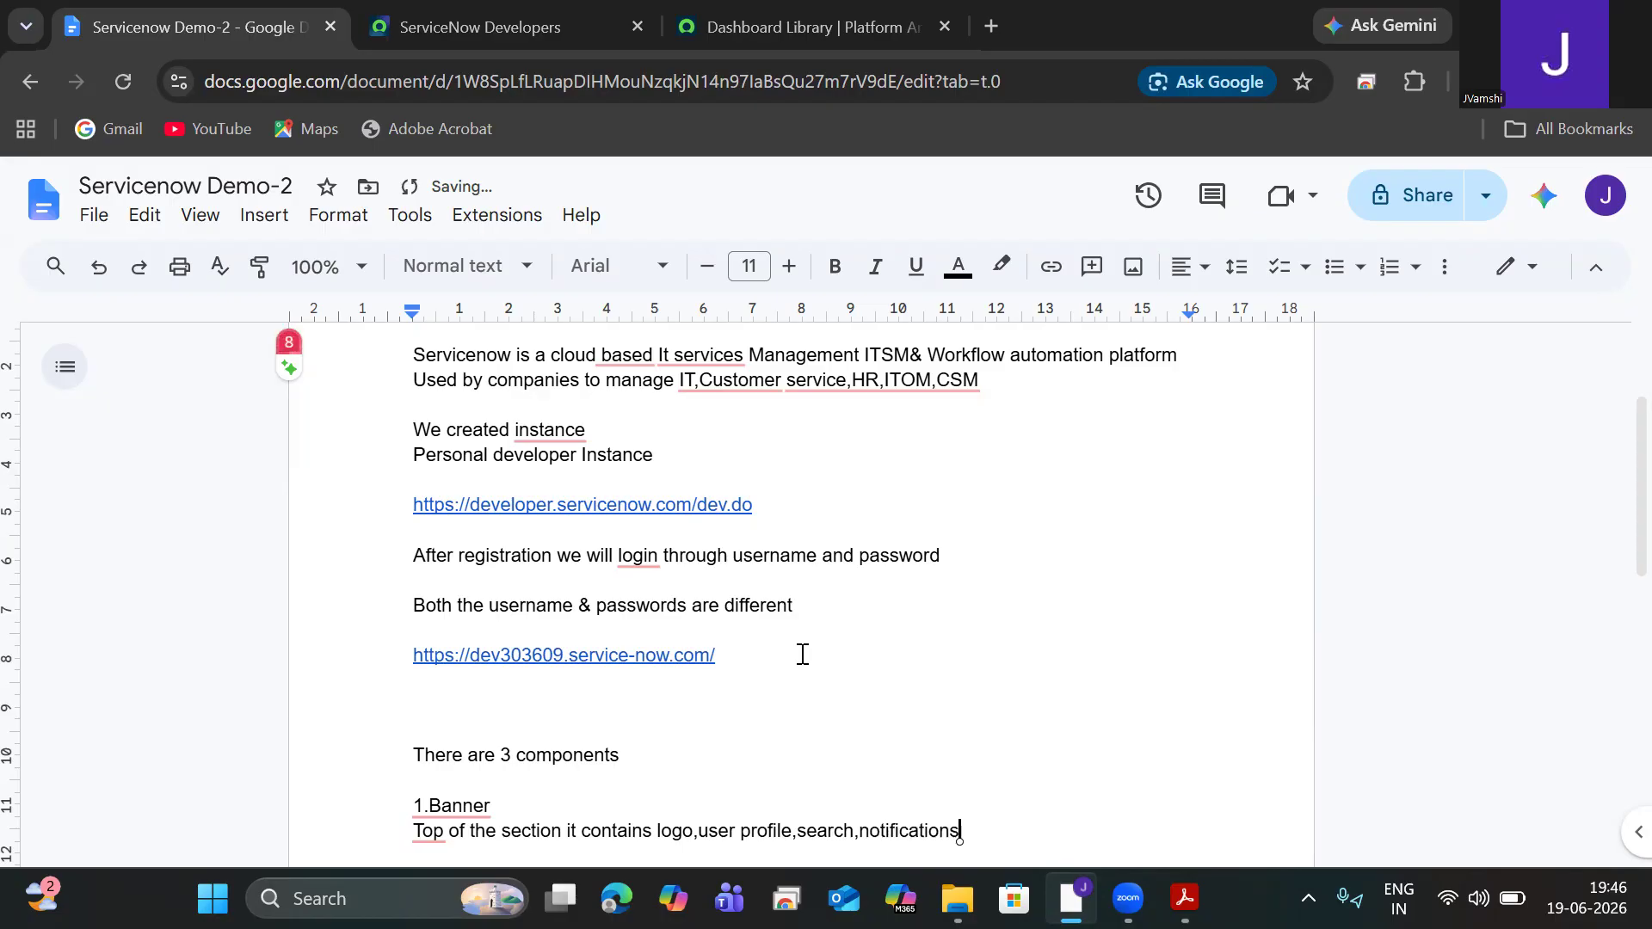
text( and system options)
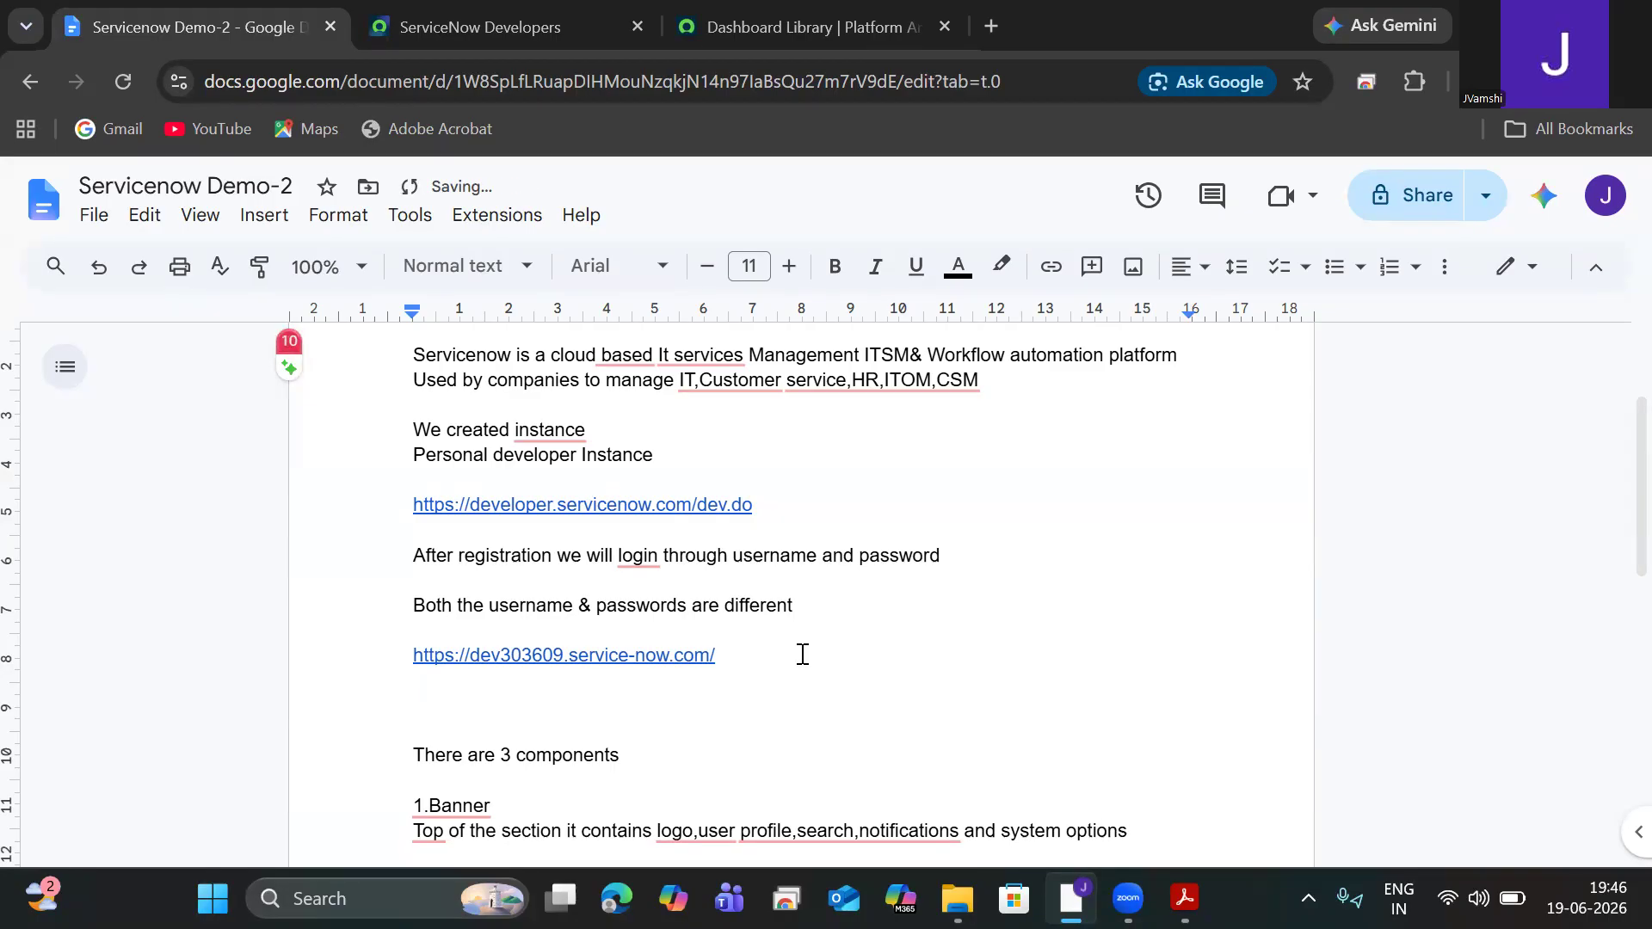
key(Return)
key(Return)
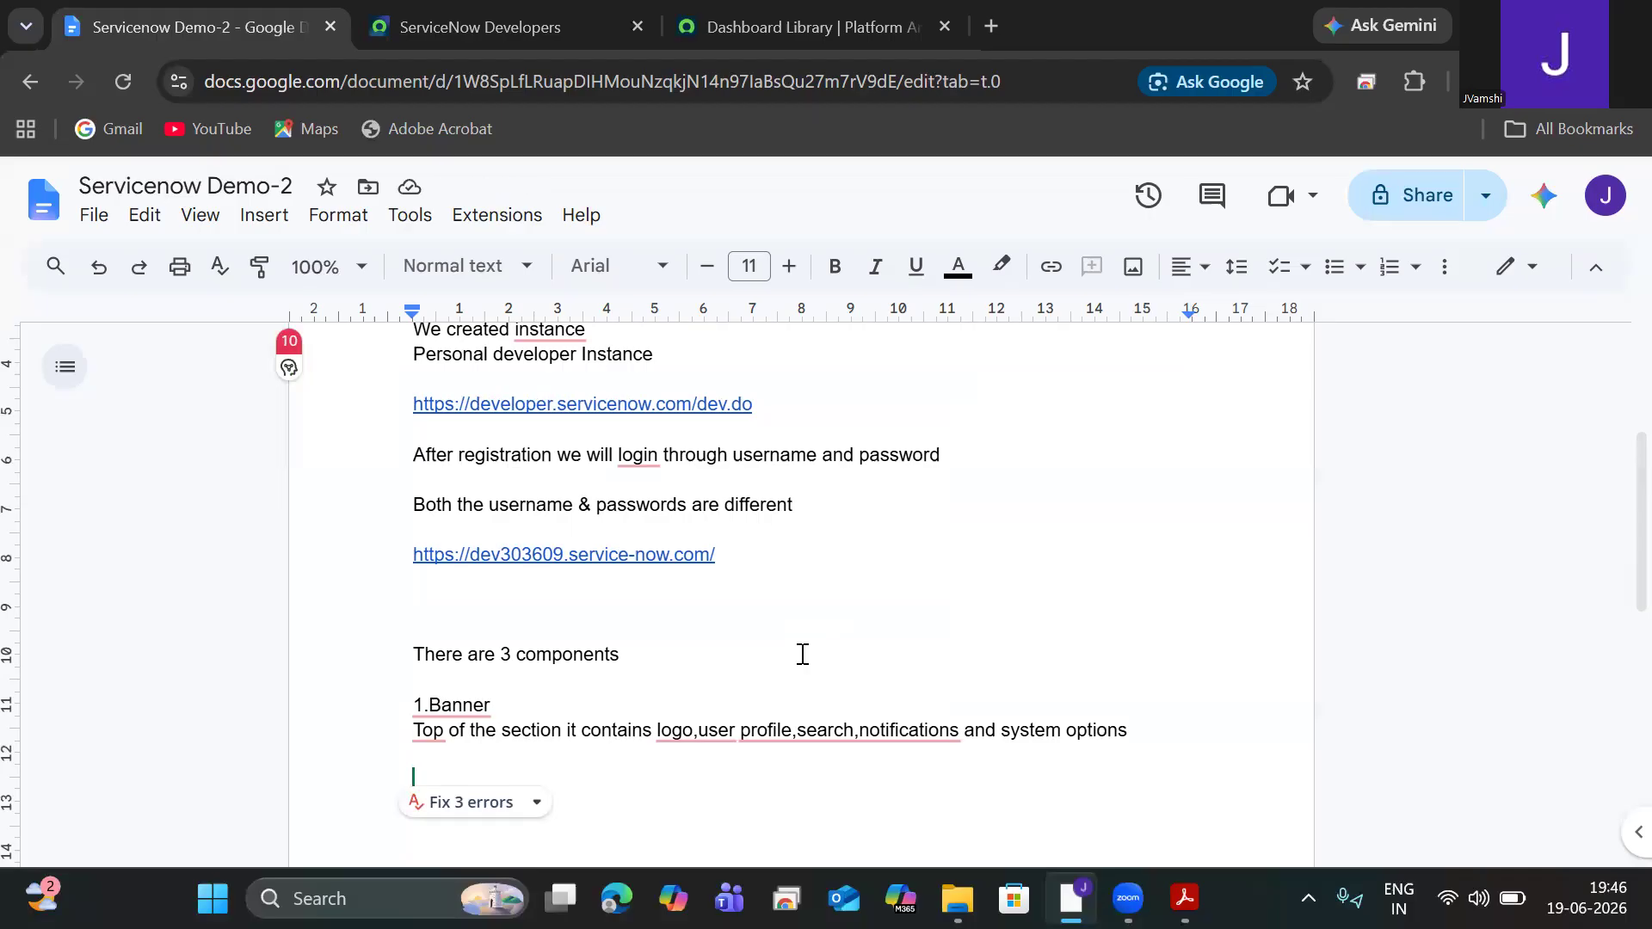
Step: Add the second component heading "2.Application Navigator/Filter navigator" followed by a blank line
text(2.Application Navigator)
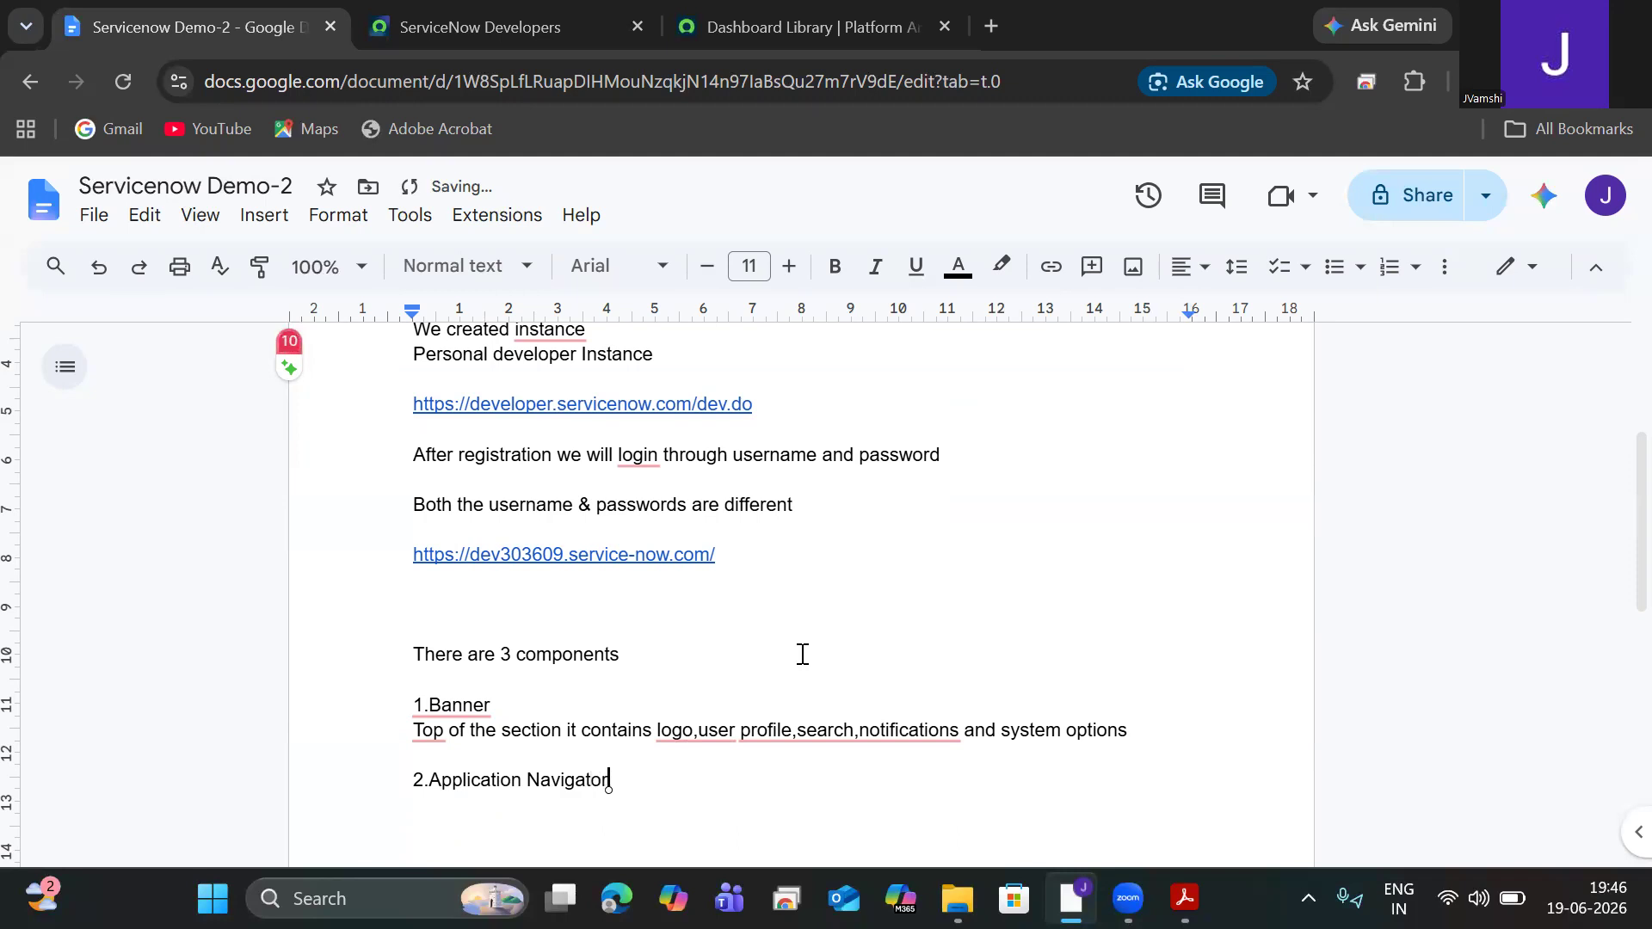
text(/Filter )
text(naviga)
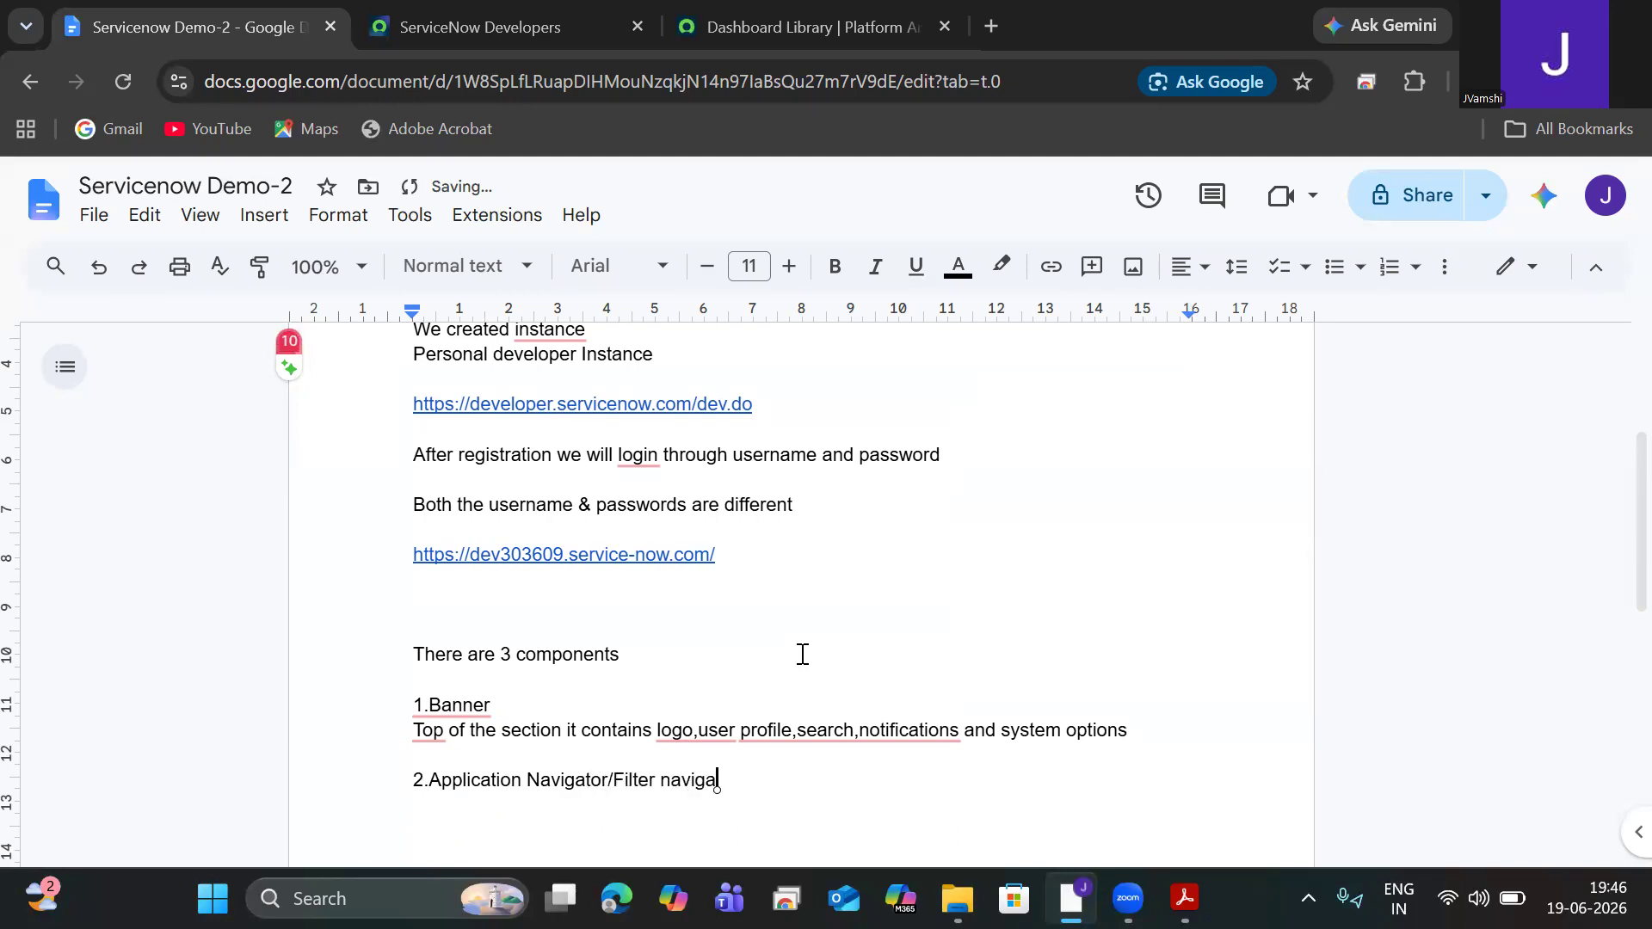
text(tor)
key(Return)
key(Return)
Step: Describe the navigator as "Left side navigation panel & used to searchand open applications", with "Like modules and menus" on the line below
text(Left )
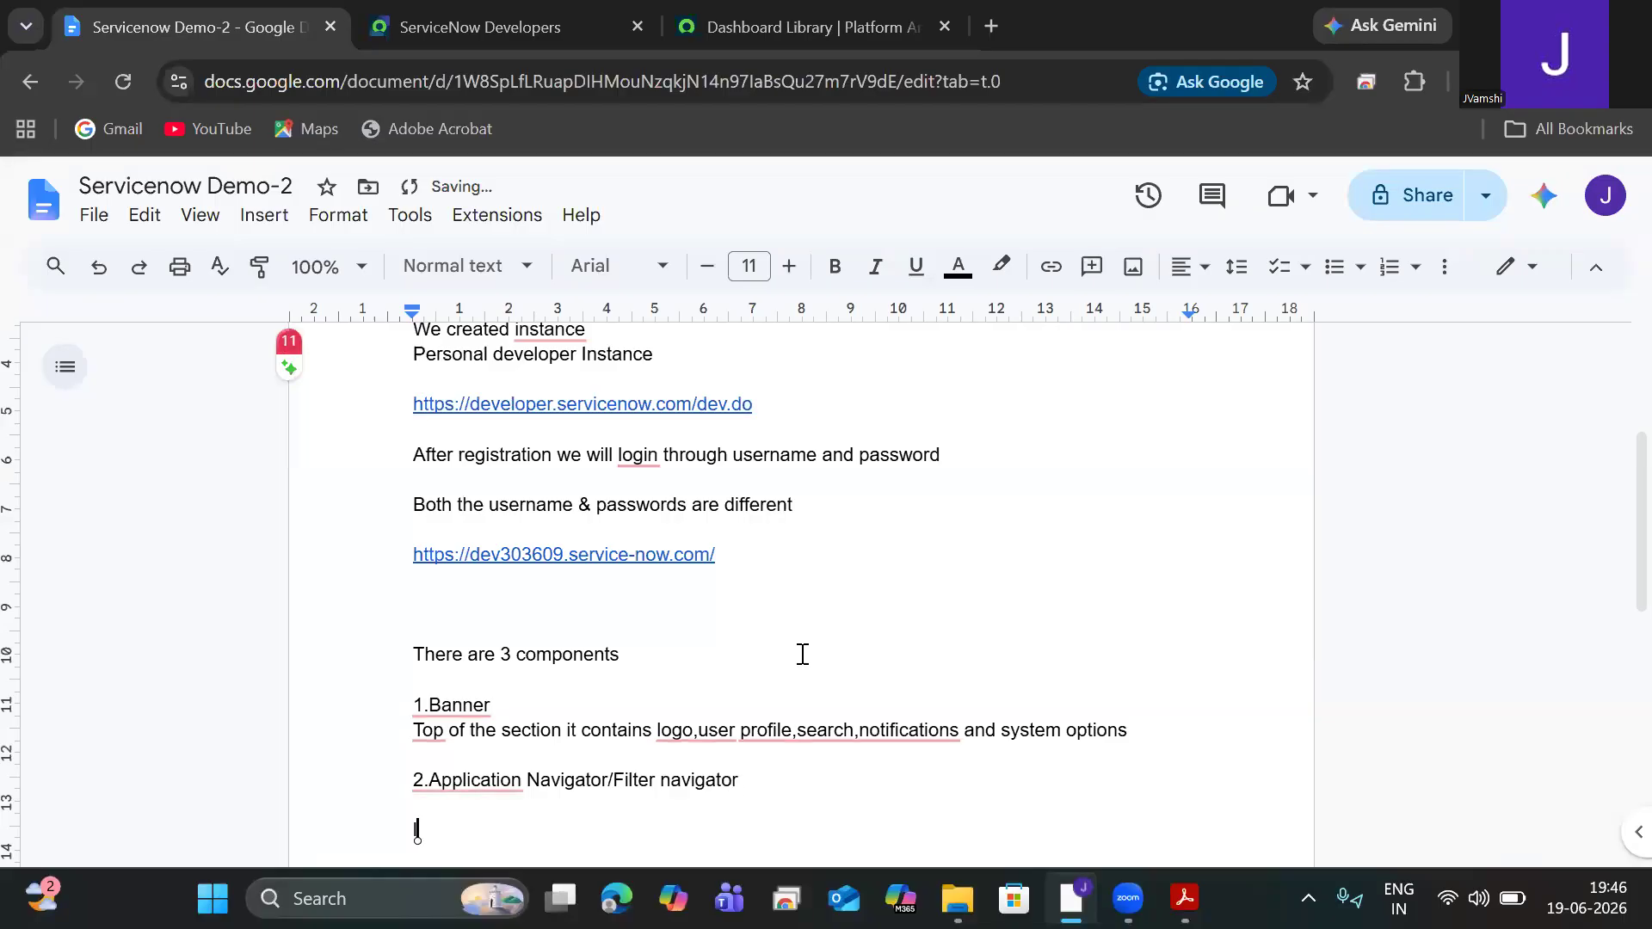
text(side navi)
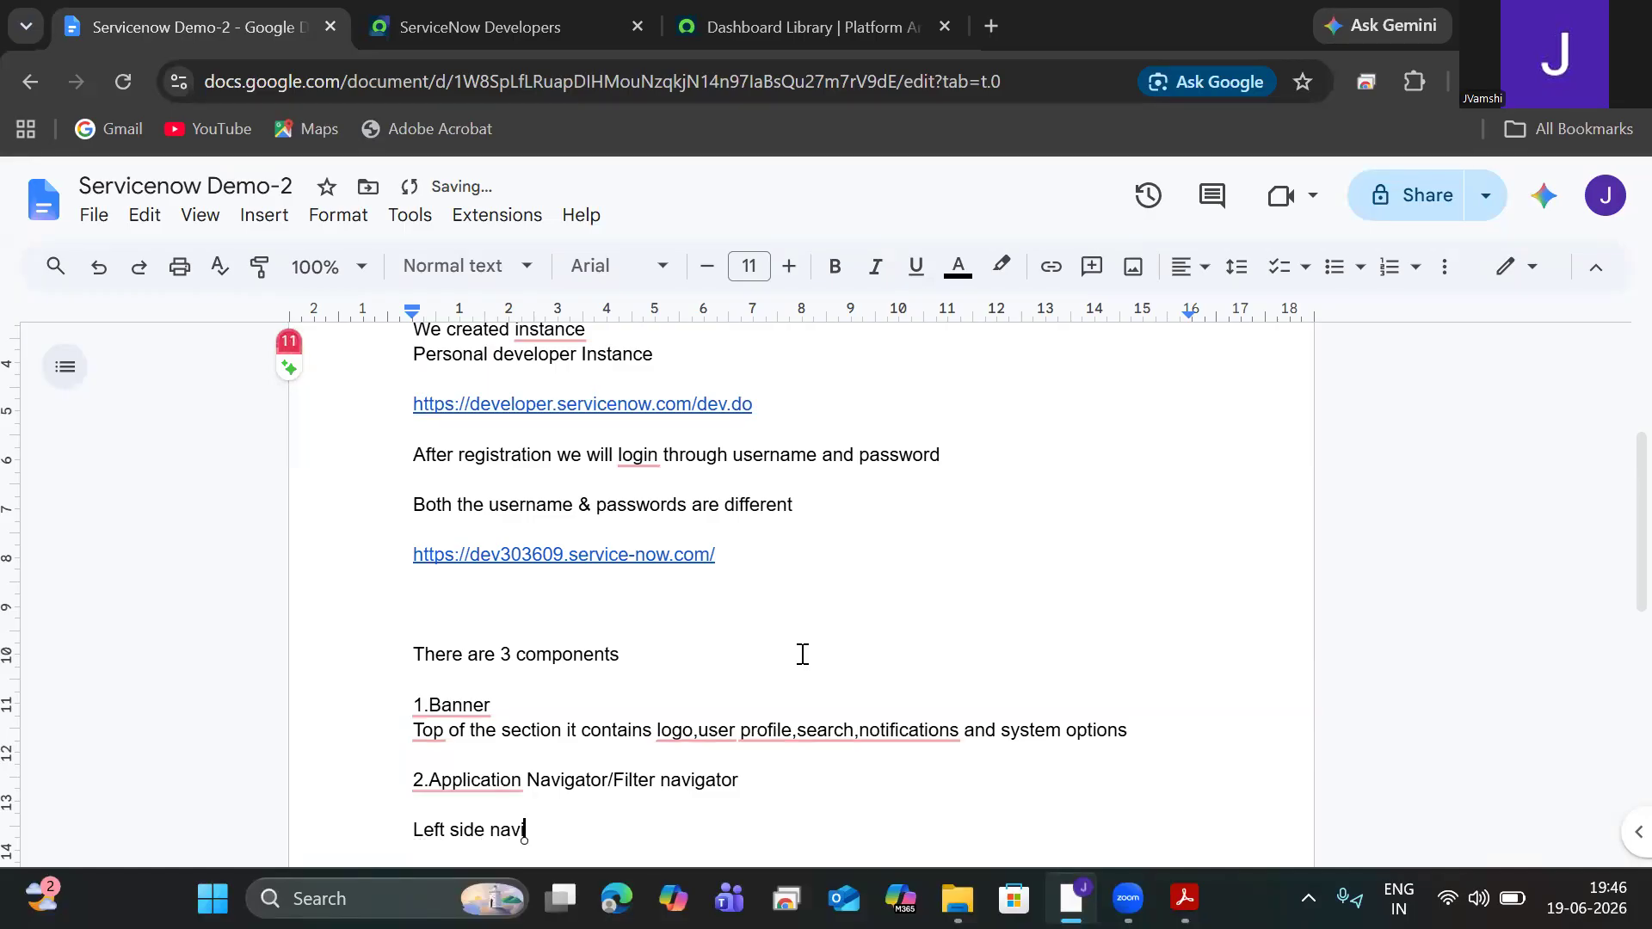
text(gation panel & used )
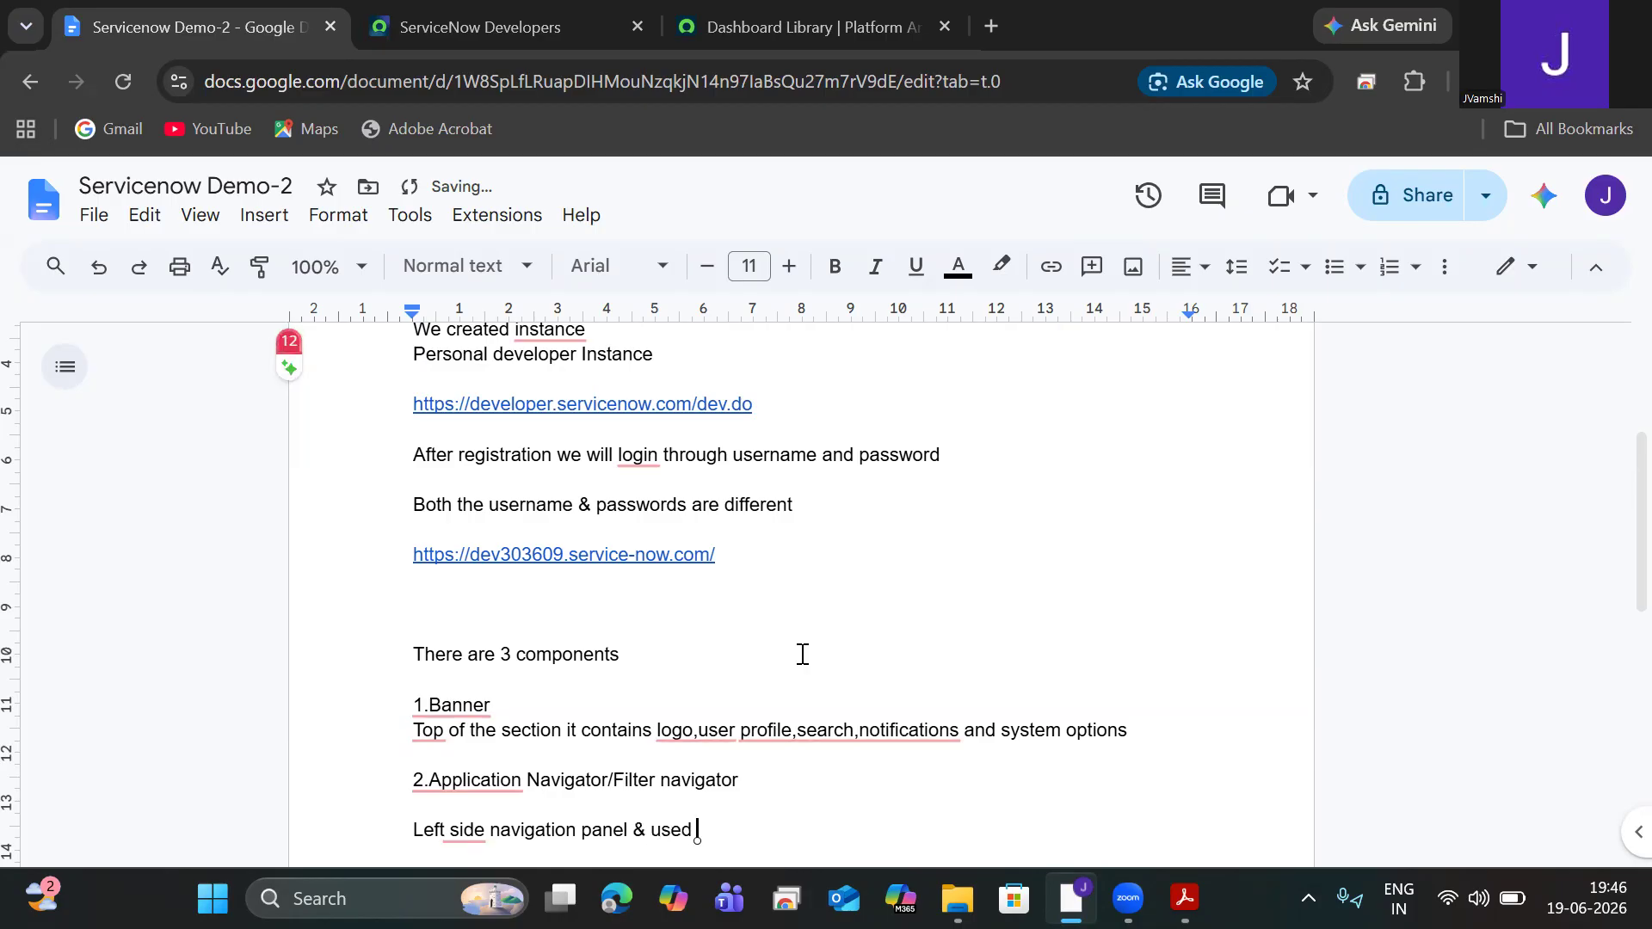
text(to searchand open applications)
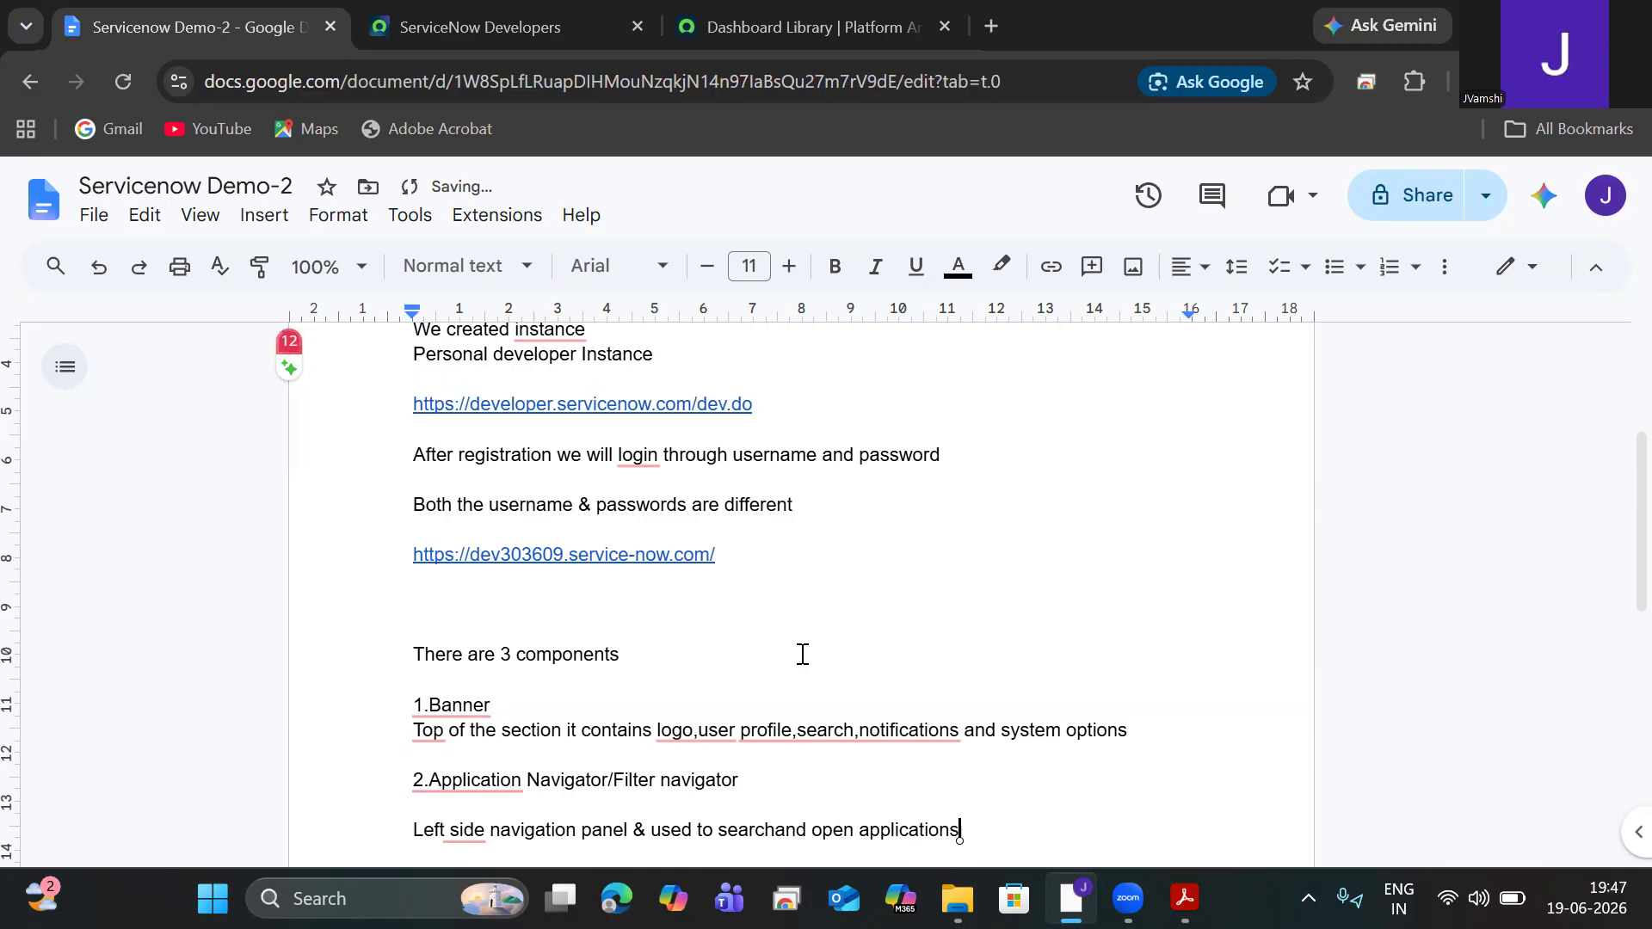
key(Return)
text(Like modules)
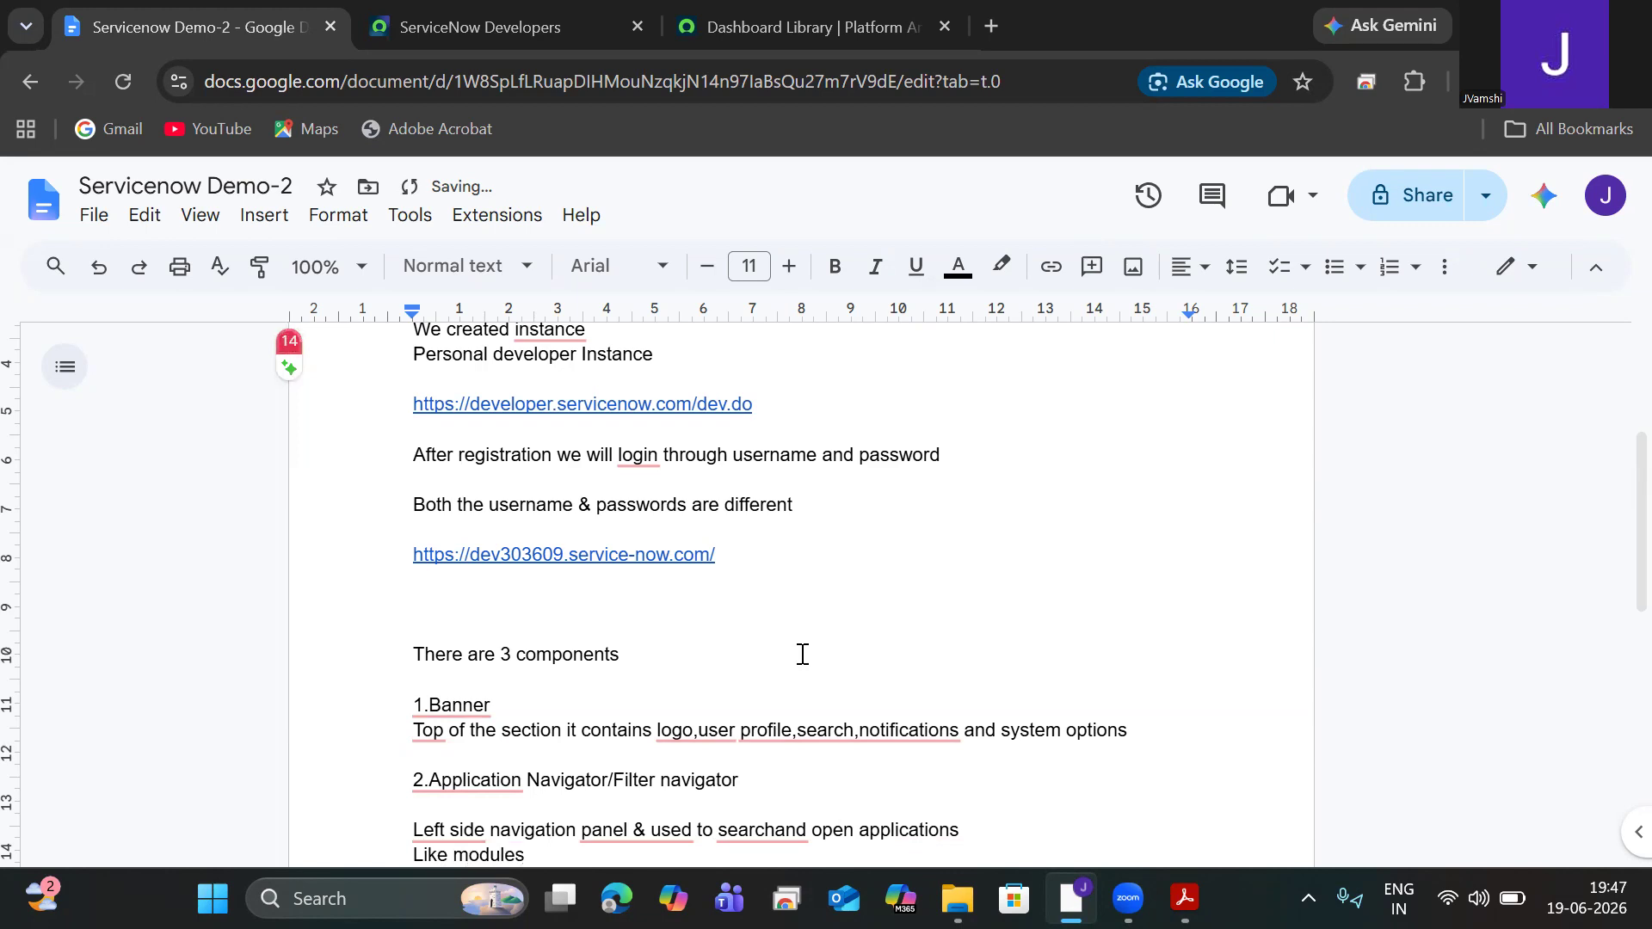
text( and menus)
Step: Add the third component heading "3.content frame:" on a new line and start a line below it
key(Return)
text(3.content fraame)
key(BackSpace)
key(BackSpace)
key(BackSpace)
key(BackSpace)
text(ame:)
key(Return)
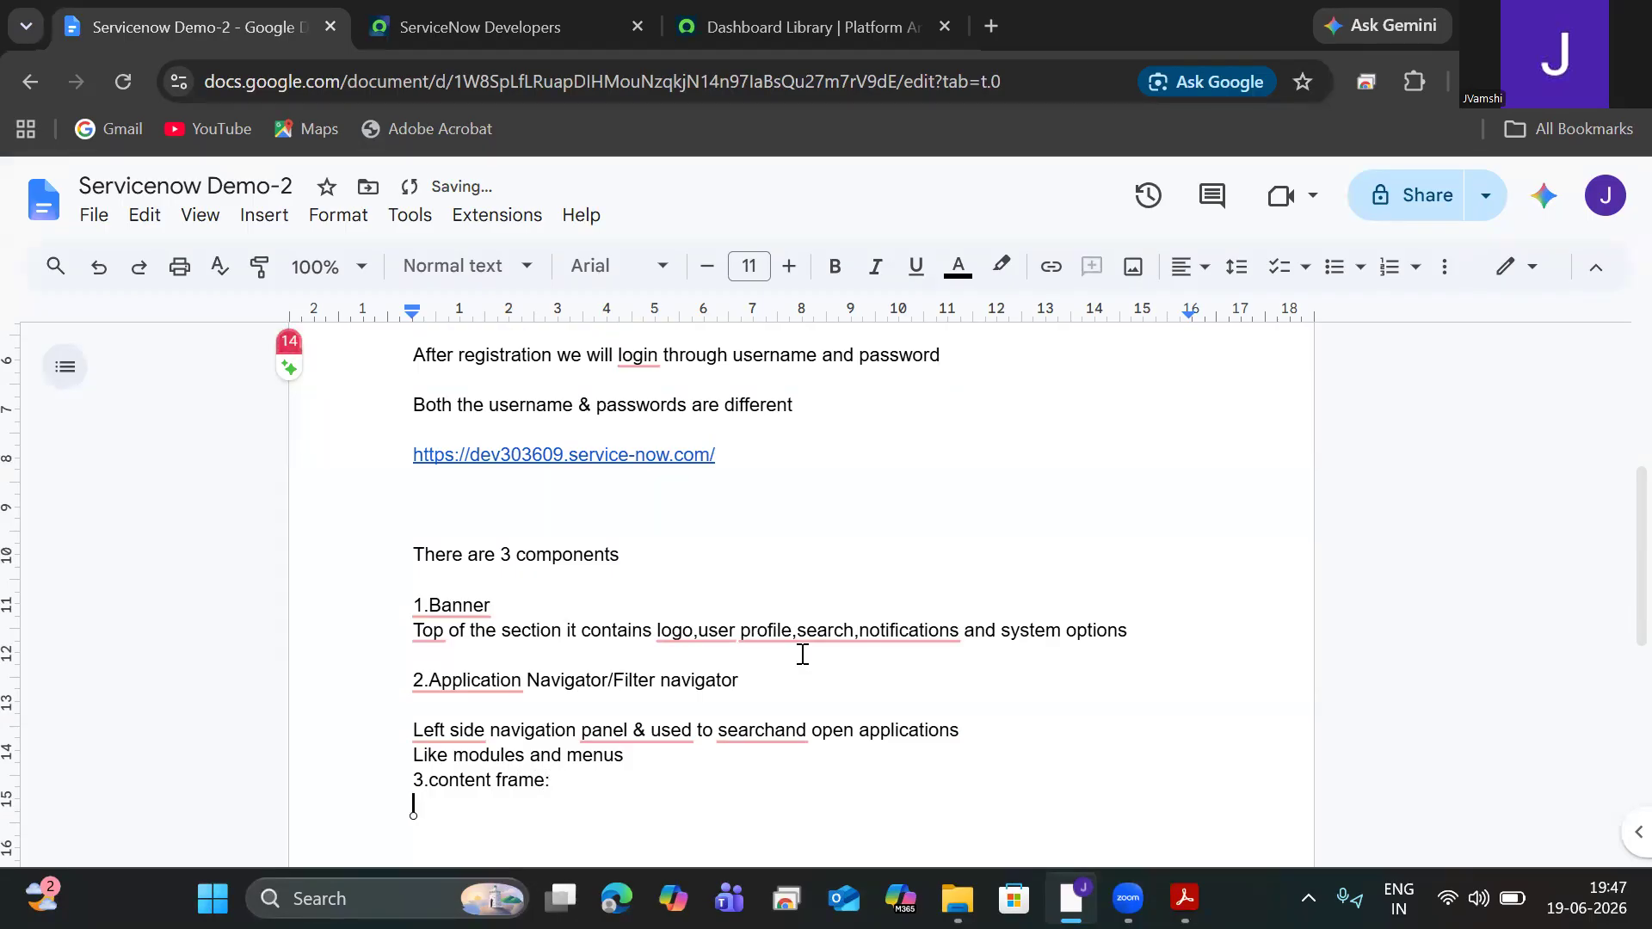
Step: Describe the content frame as "The middle /right area where forms and lists,dashboards records displayed" and start a new line
text(The middle )
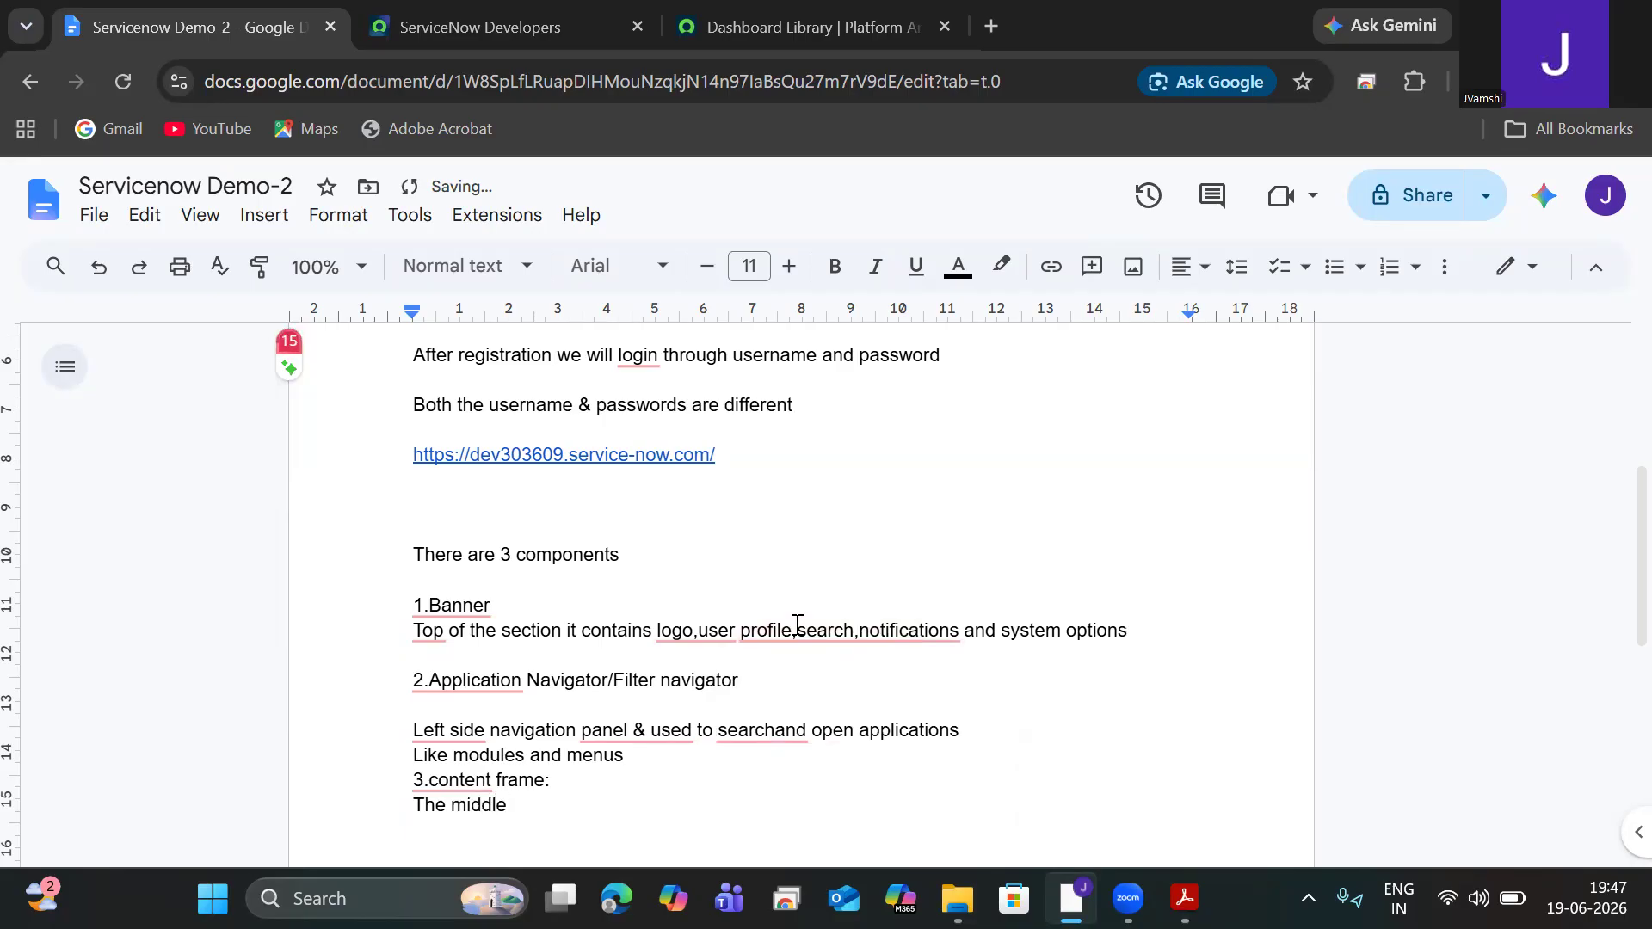
text(/right area where )
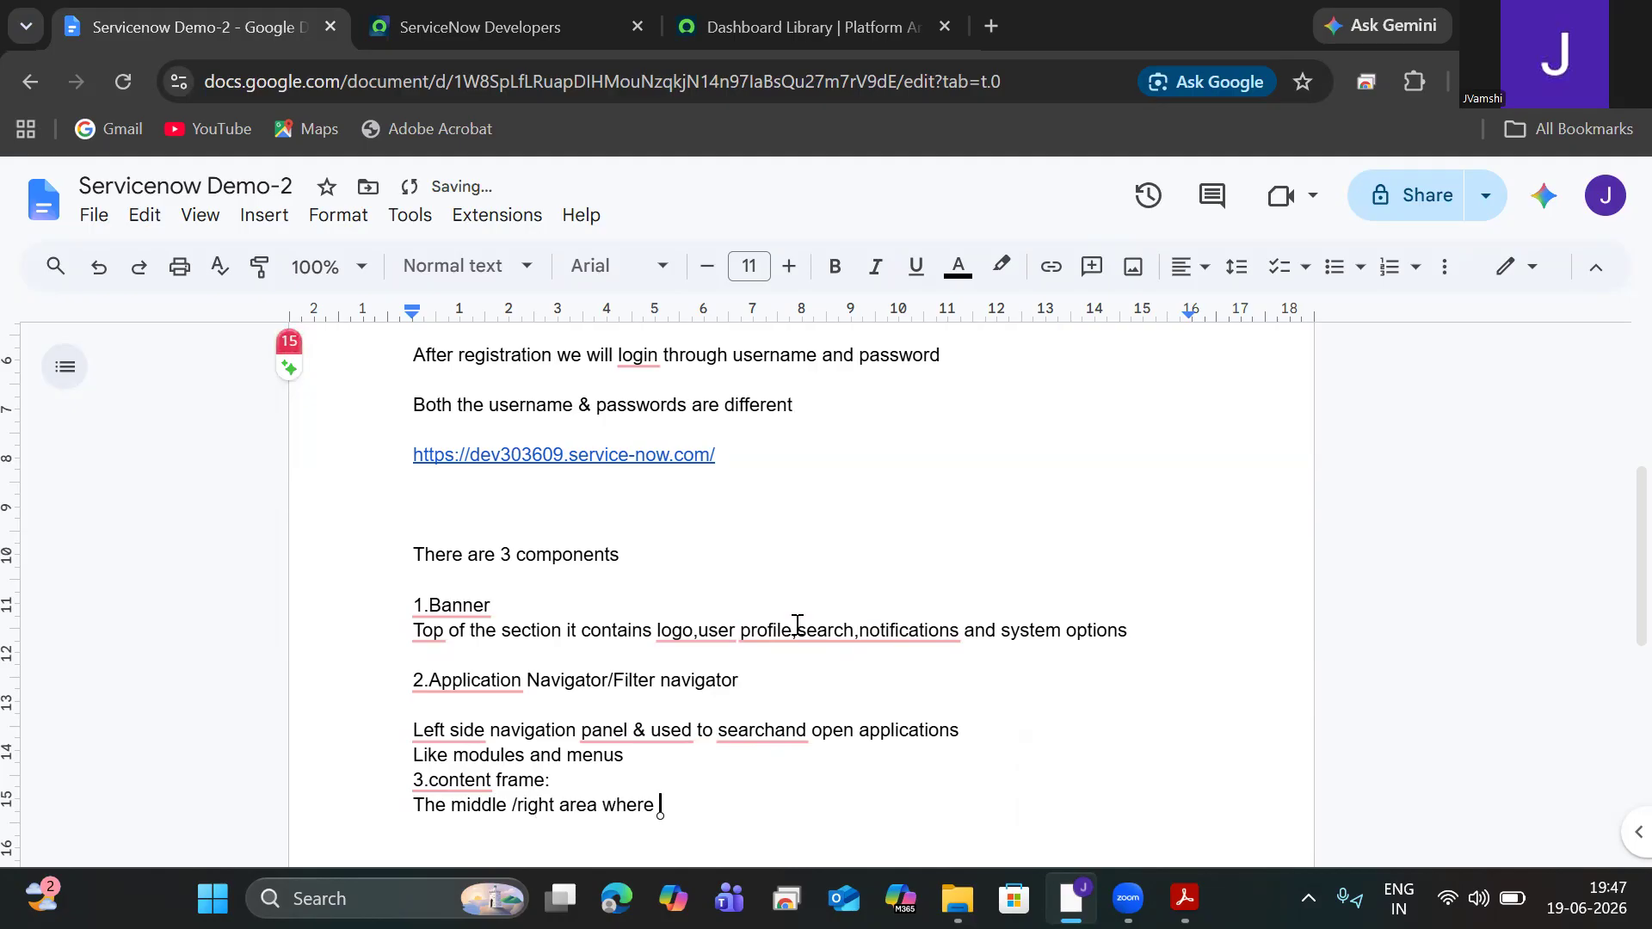
text(forms and lists,da)
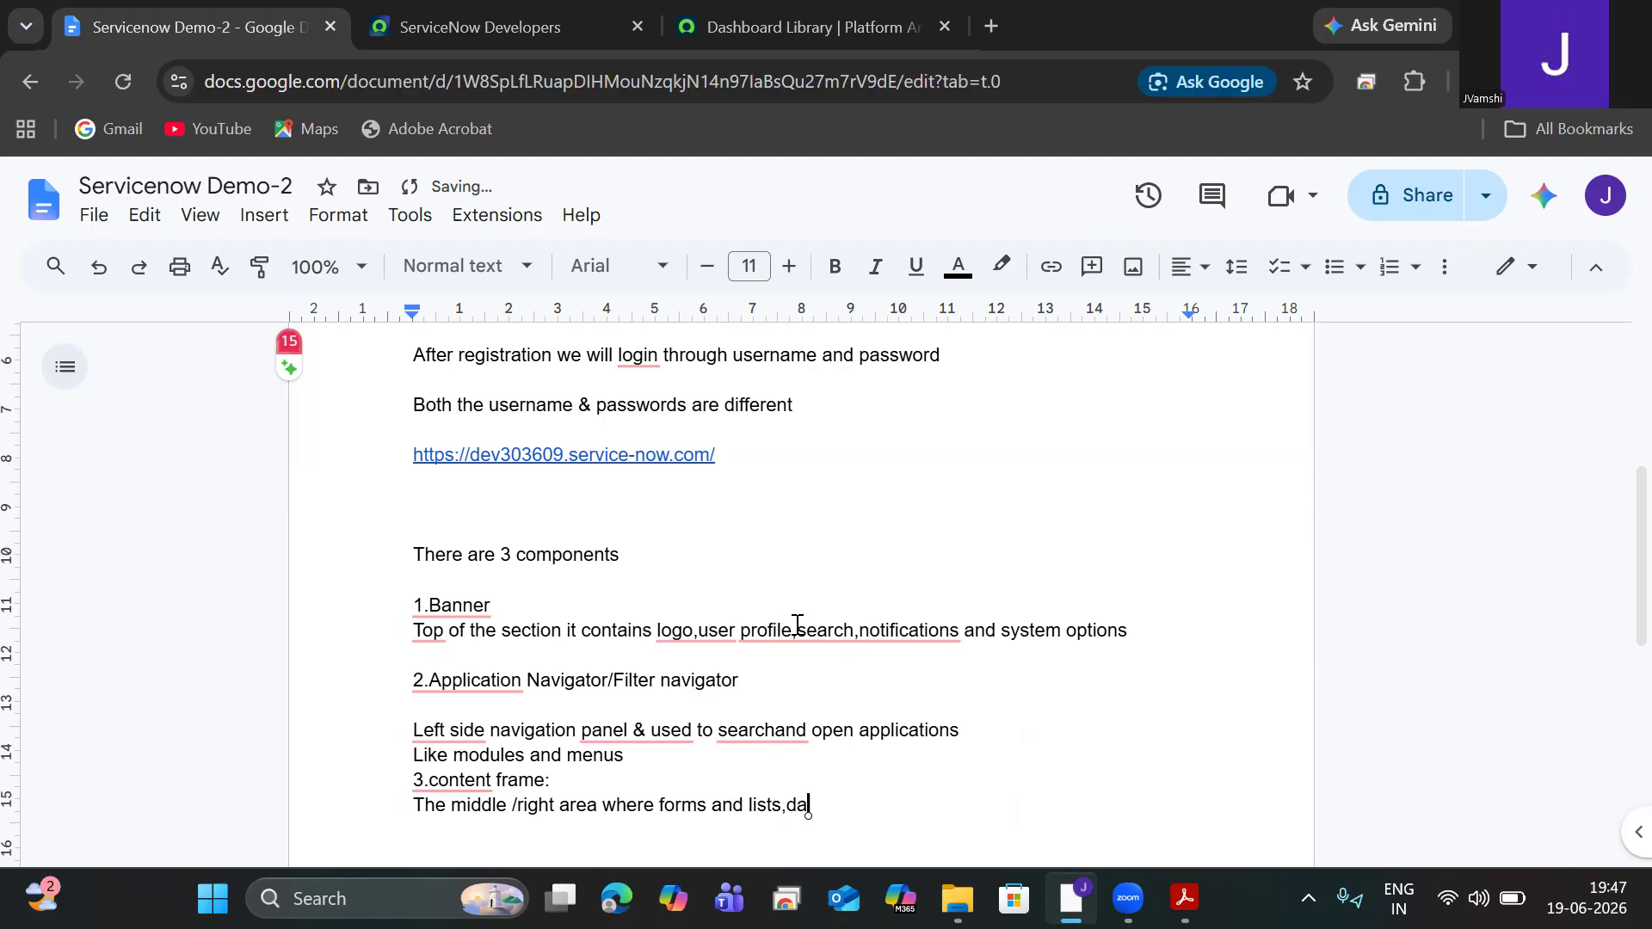
text(shboards records displayed)
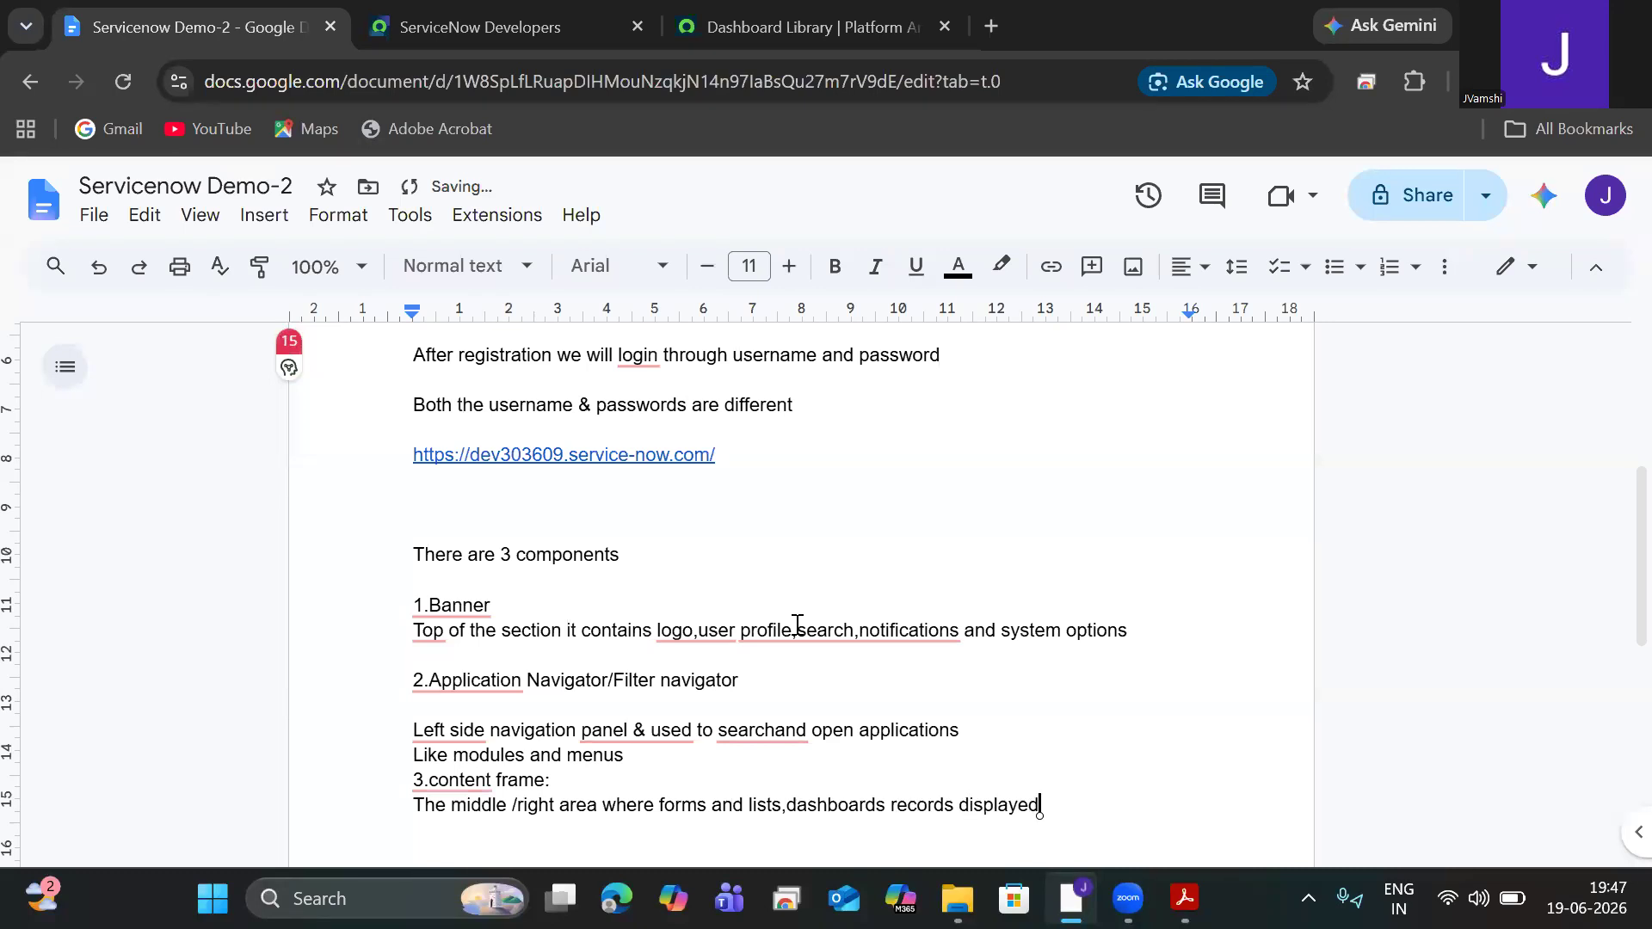
key(Return)
Step: Switch to the ServiceNow instance and view the banner's global search and sidebar discussions
click(680, 21)
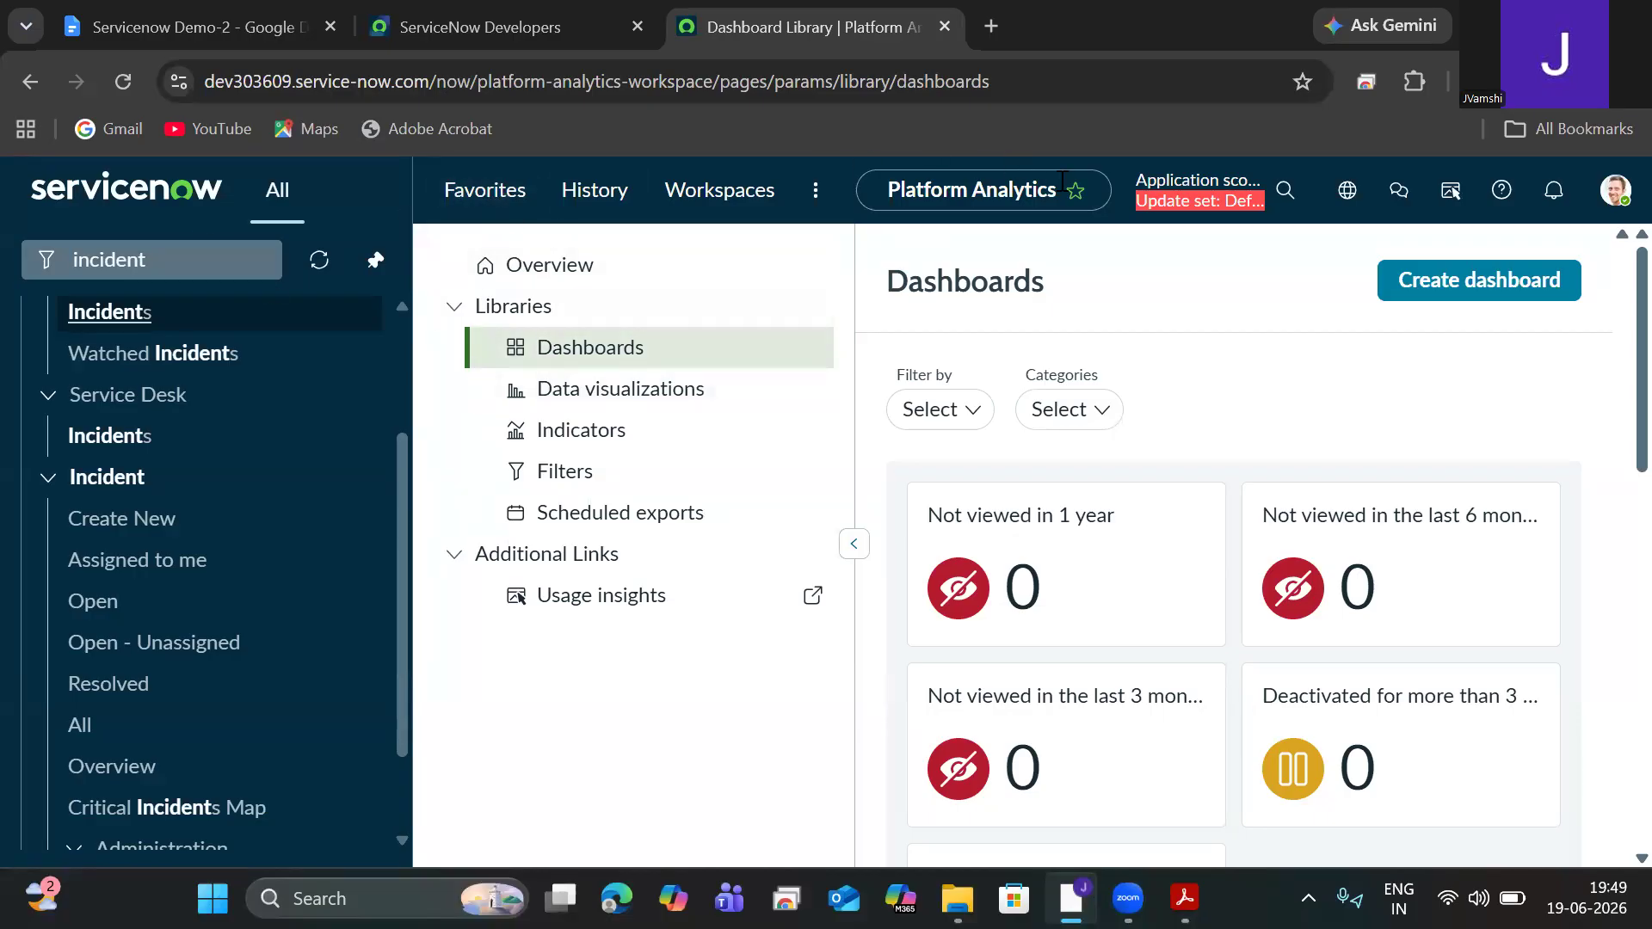
click(1288, 190)
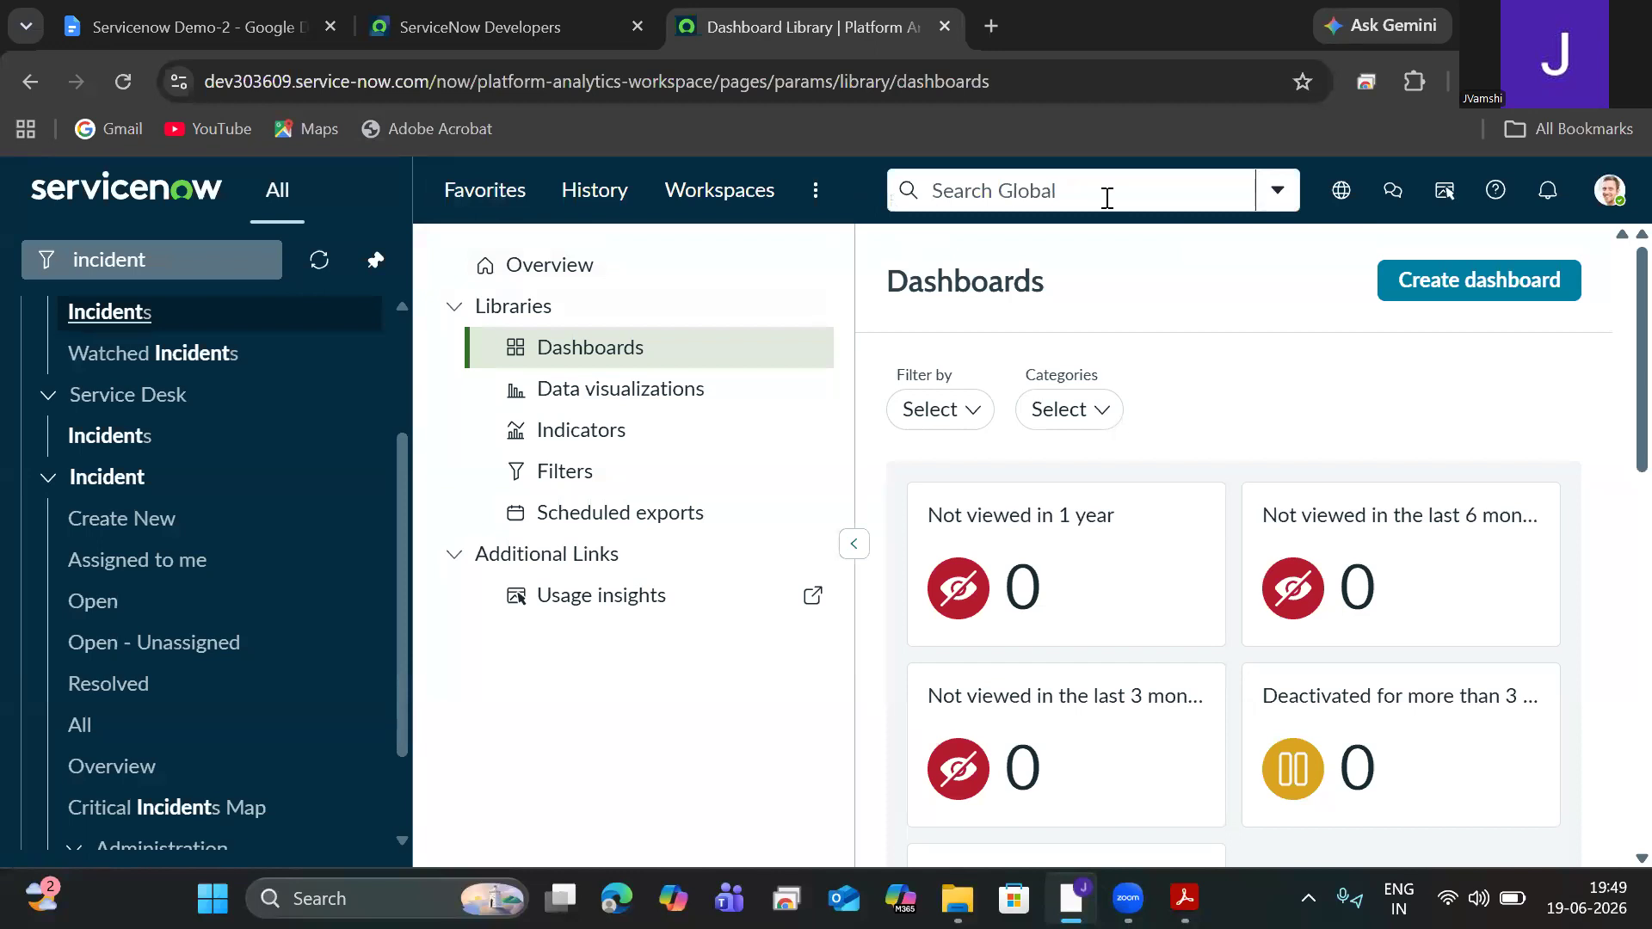
click(1392, 193)
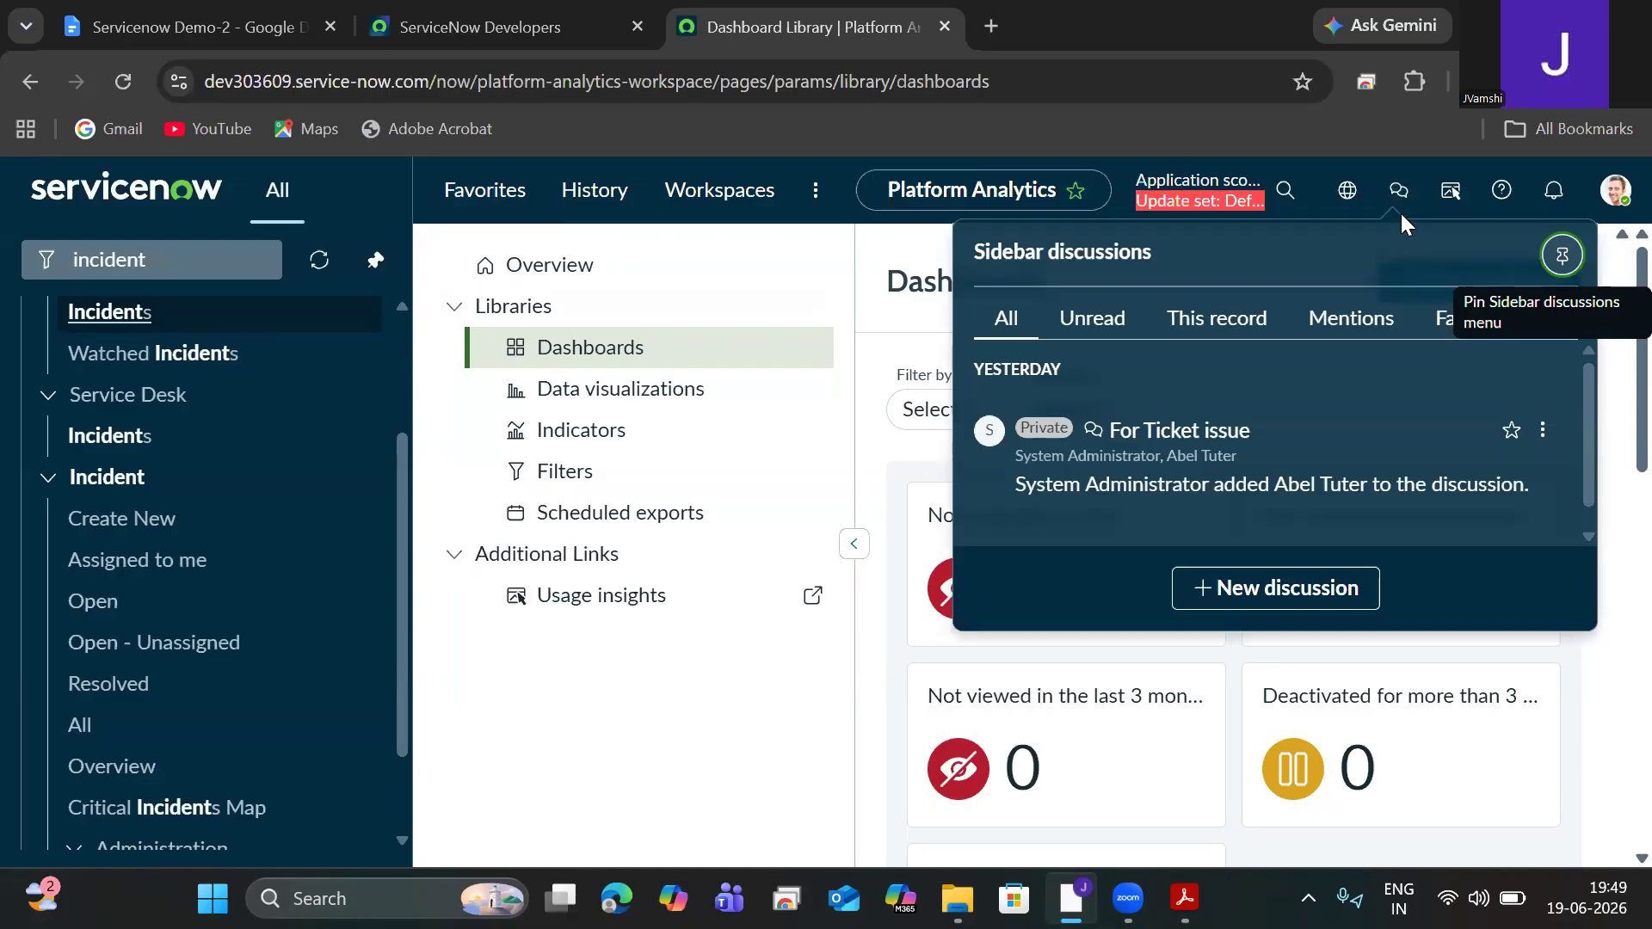
click(550, 734)
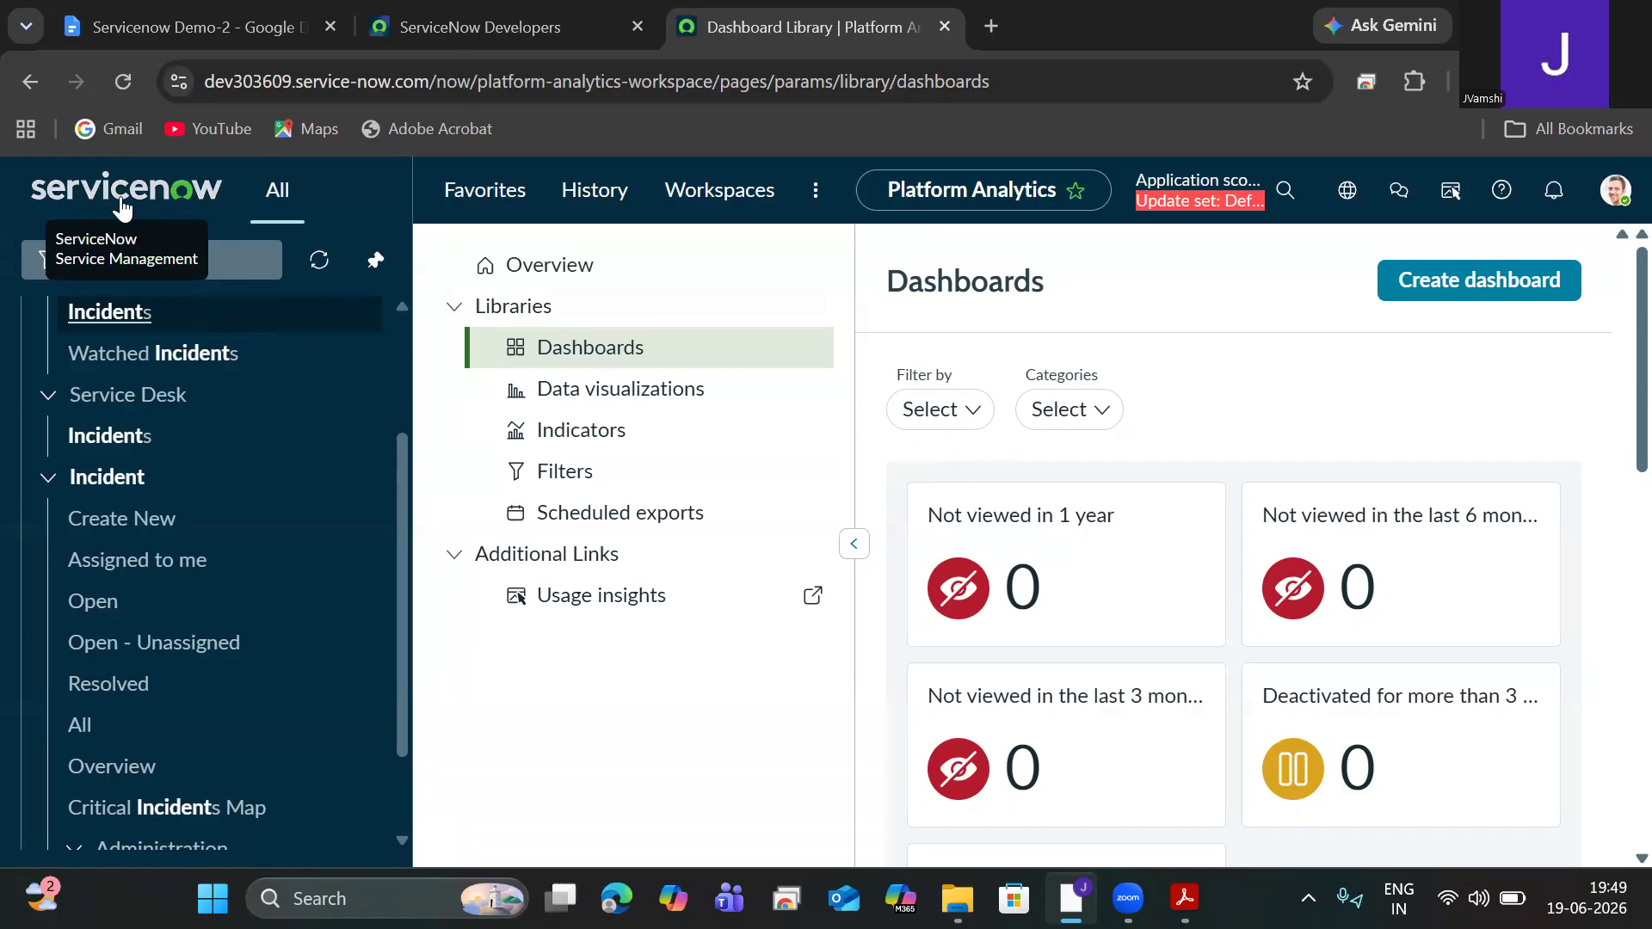
Step: Filter the application navigator for "basic" and open Basic Configuration UI16 in a new browser tab
double_click(234, 261)
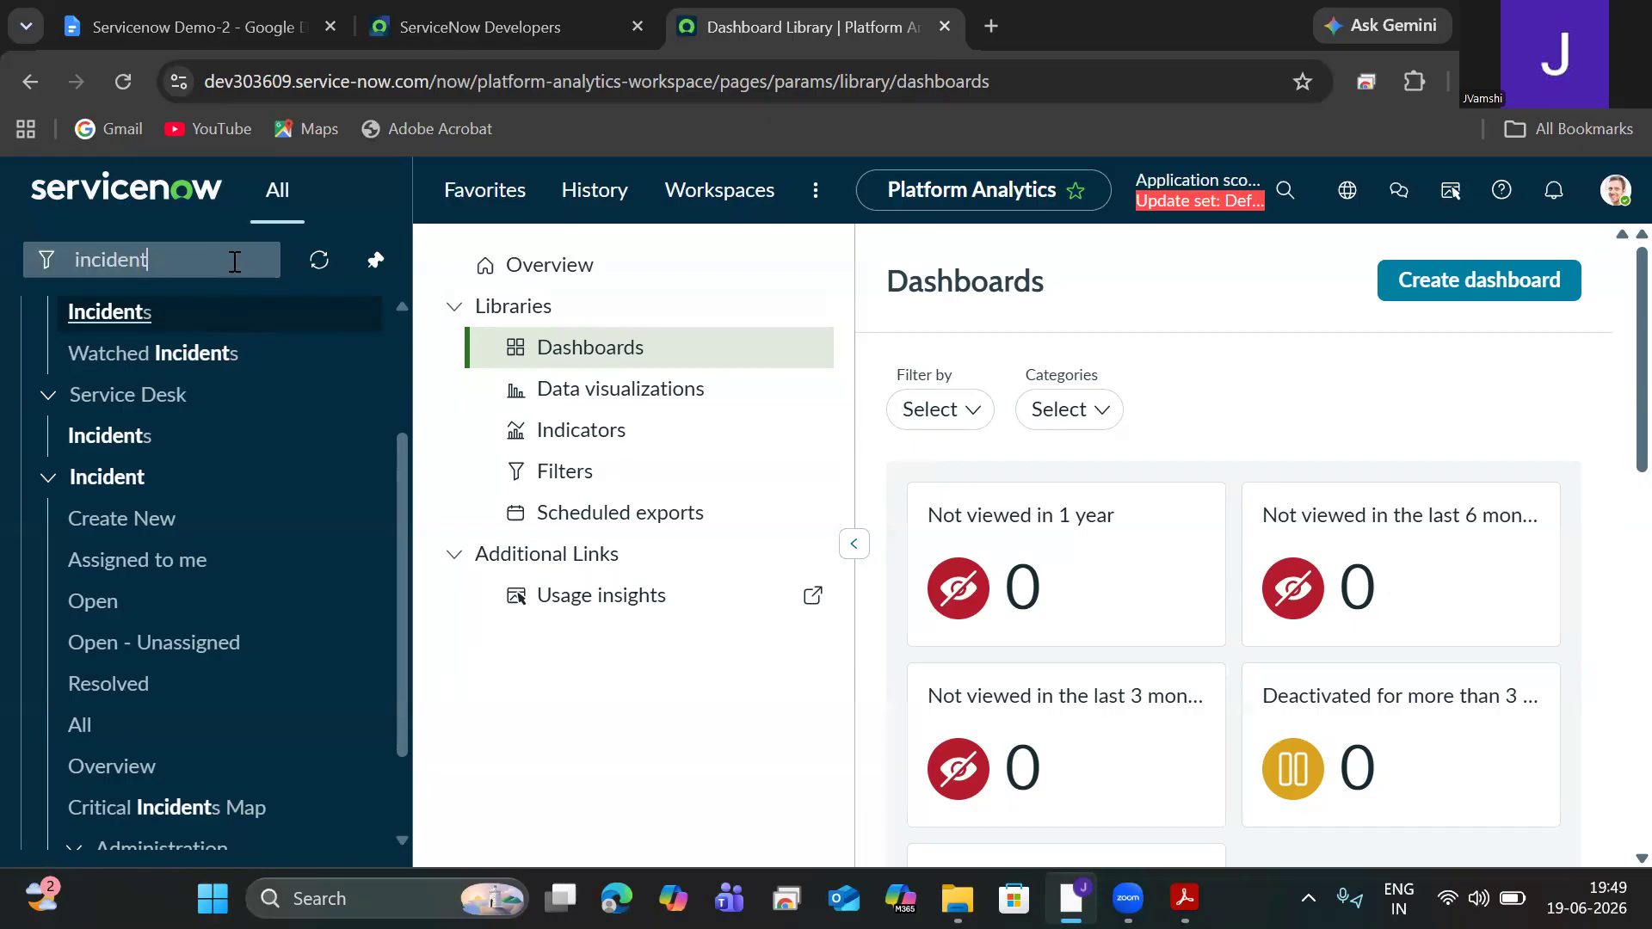
key(BackSpace)
text(basic)
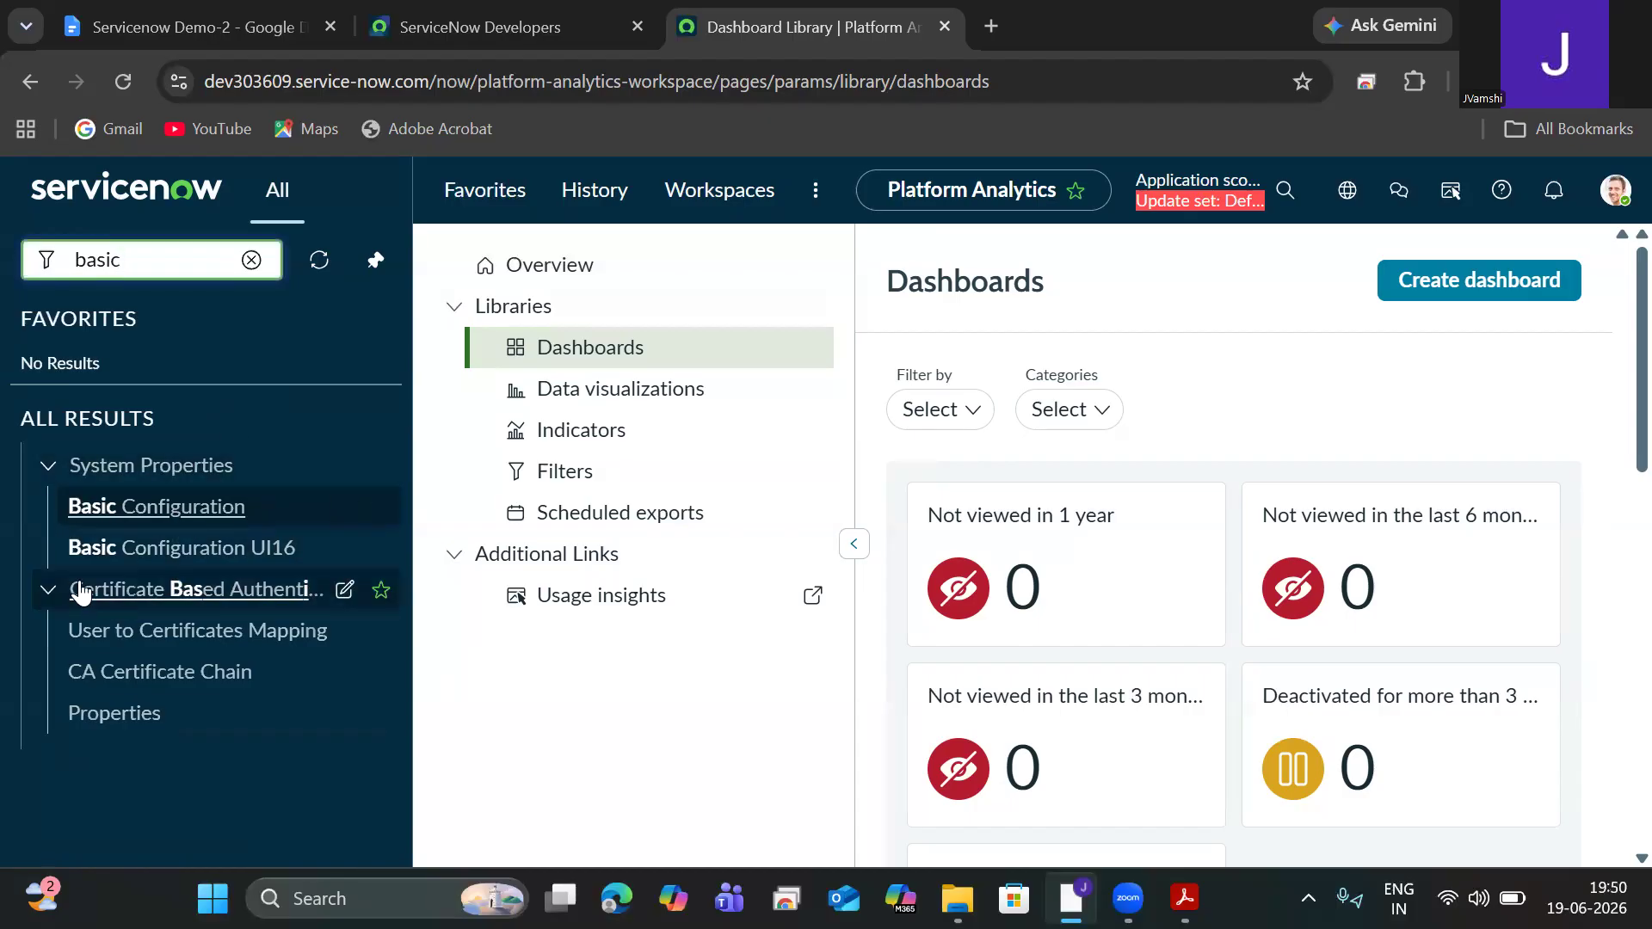
right_click(212, 561)
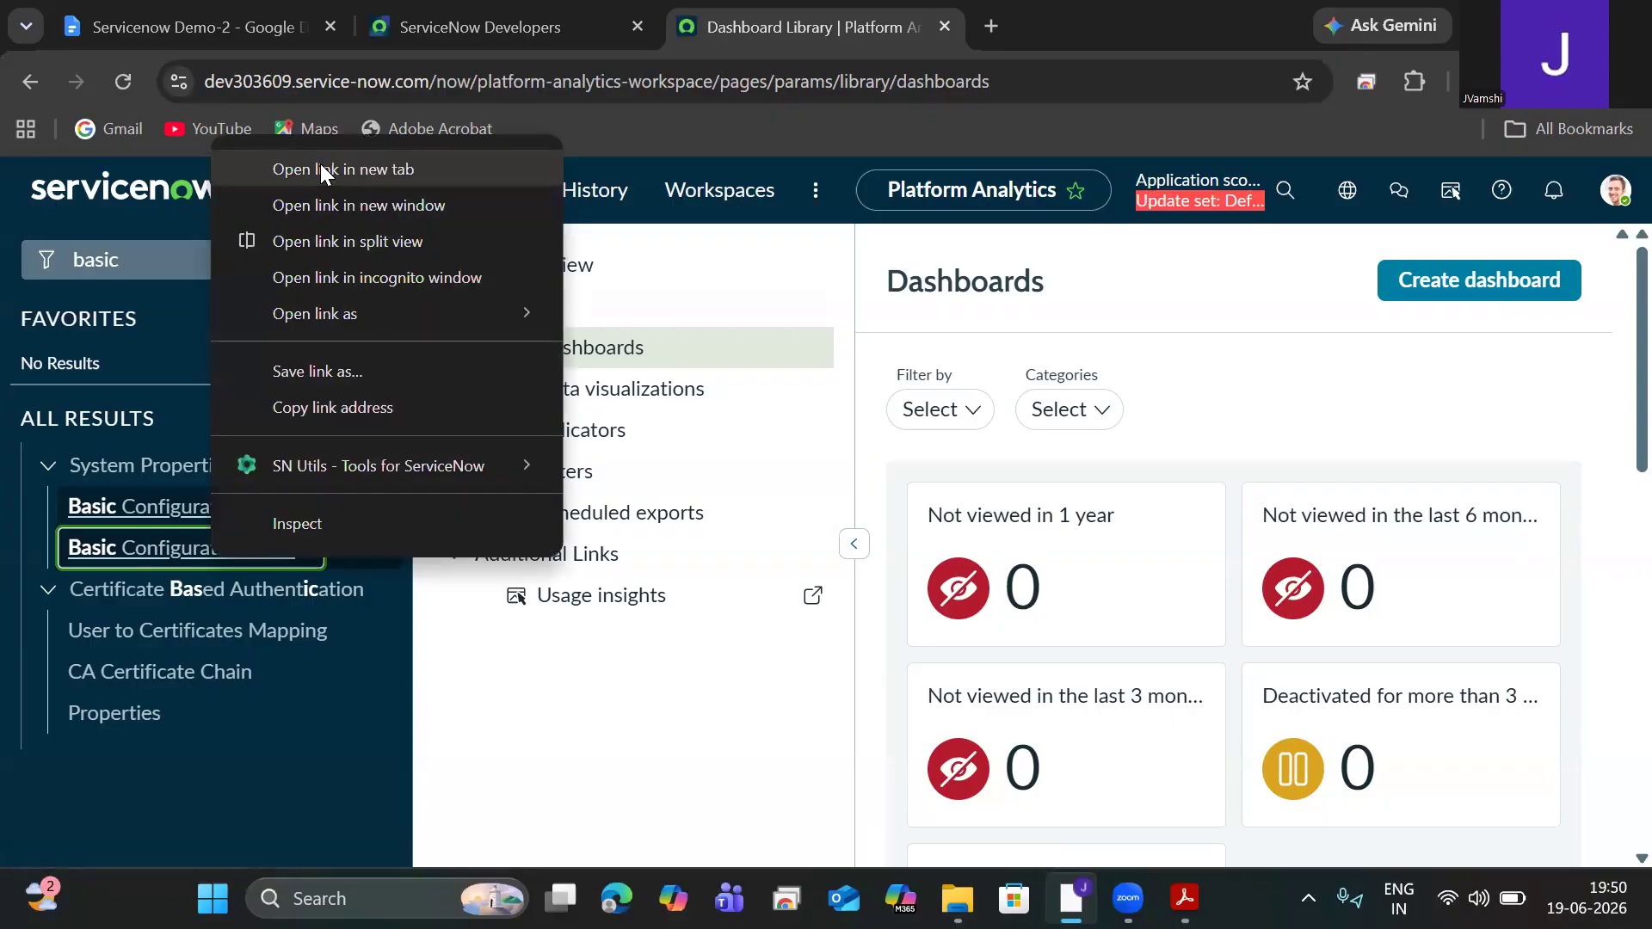
click(325, 170)
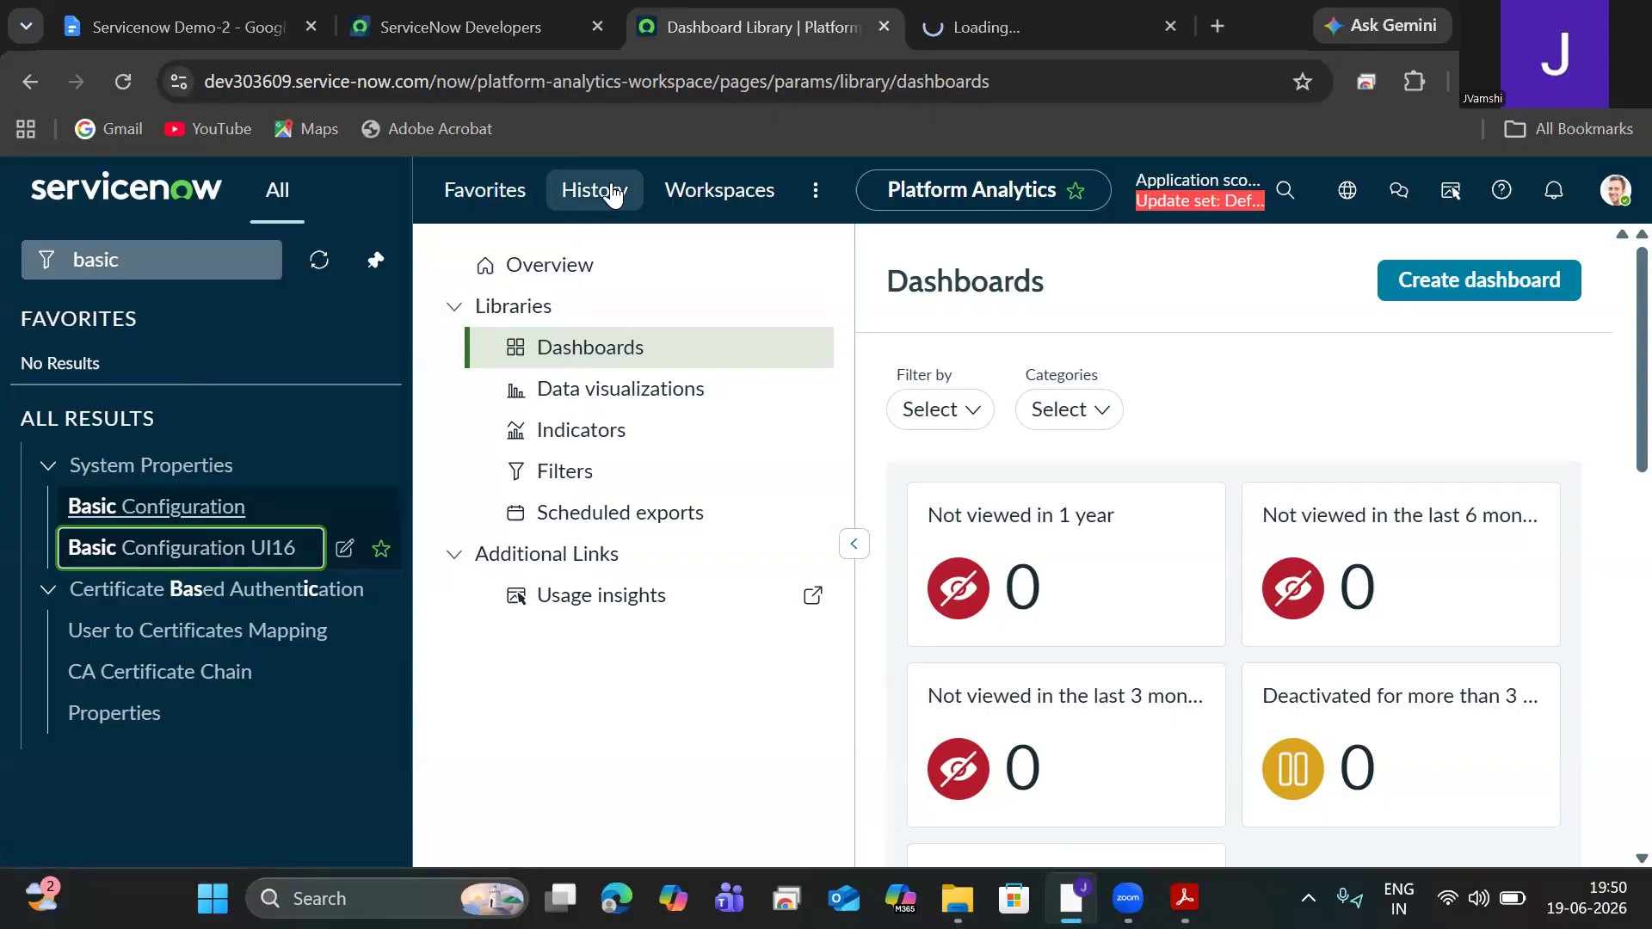
key(ctrl+Tab)
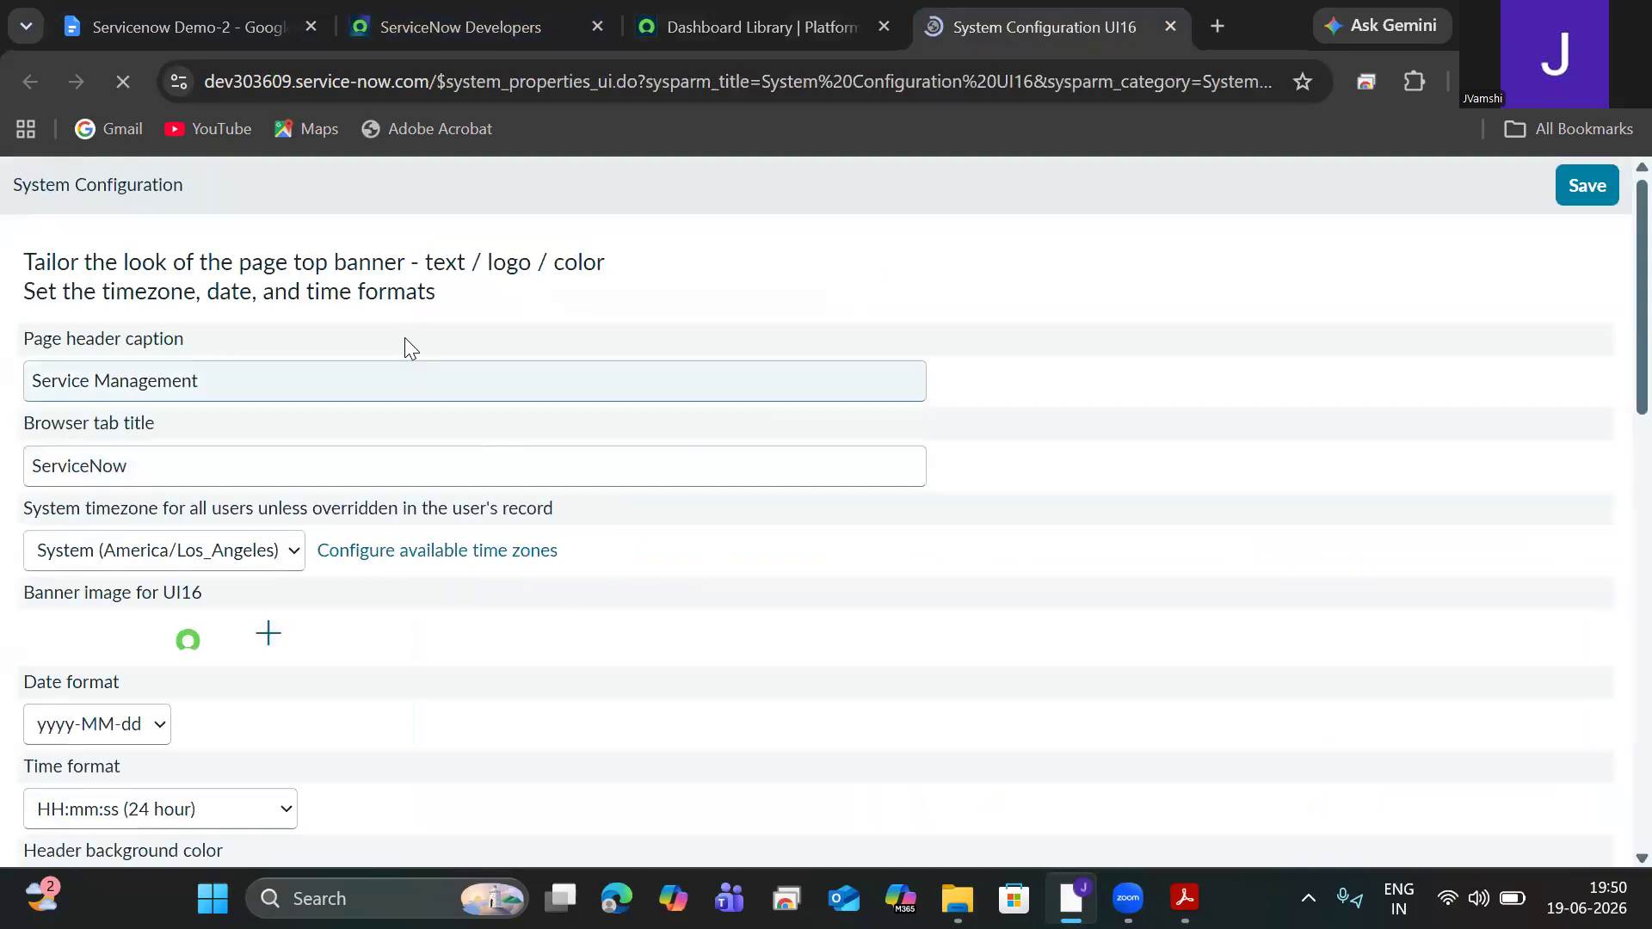
Step: Check the logo's caption in the instance, and replace the page header caption in System Configuration with "JVK Technolgies"
click(359, 372)
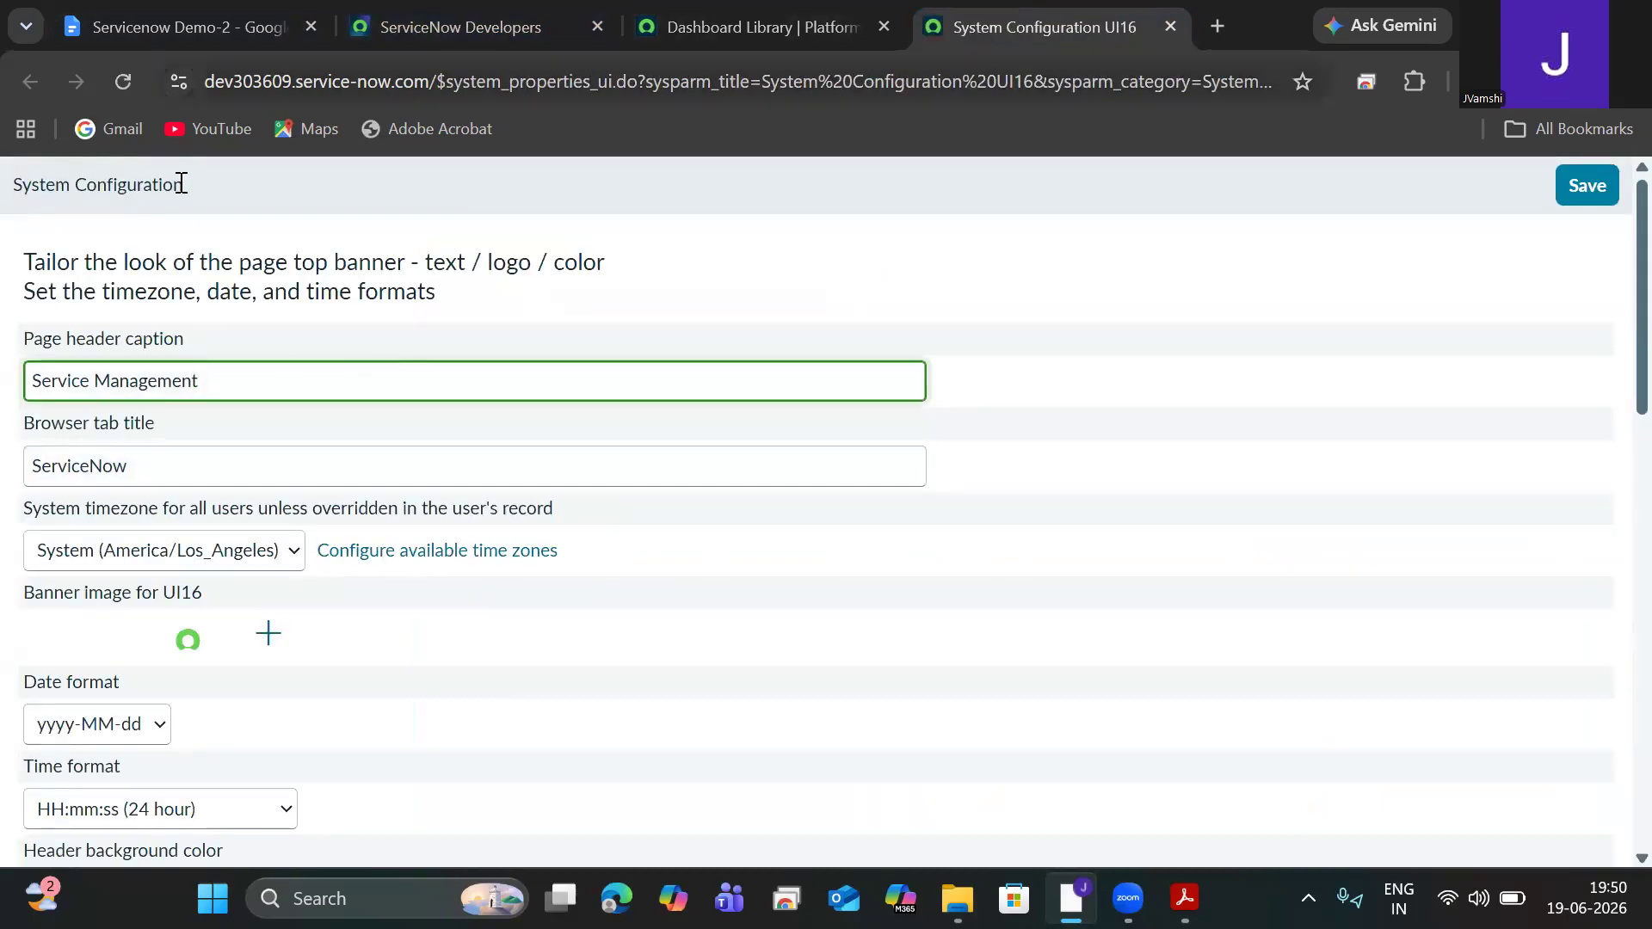
key(ctrl+2)
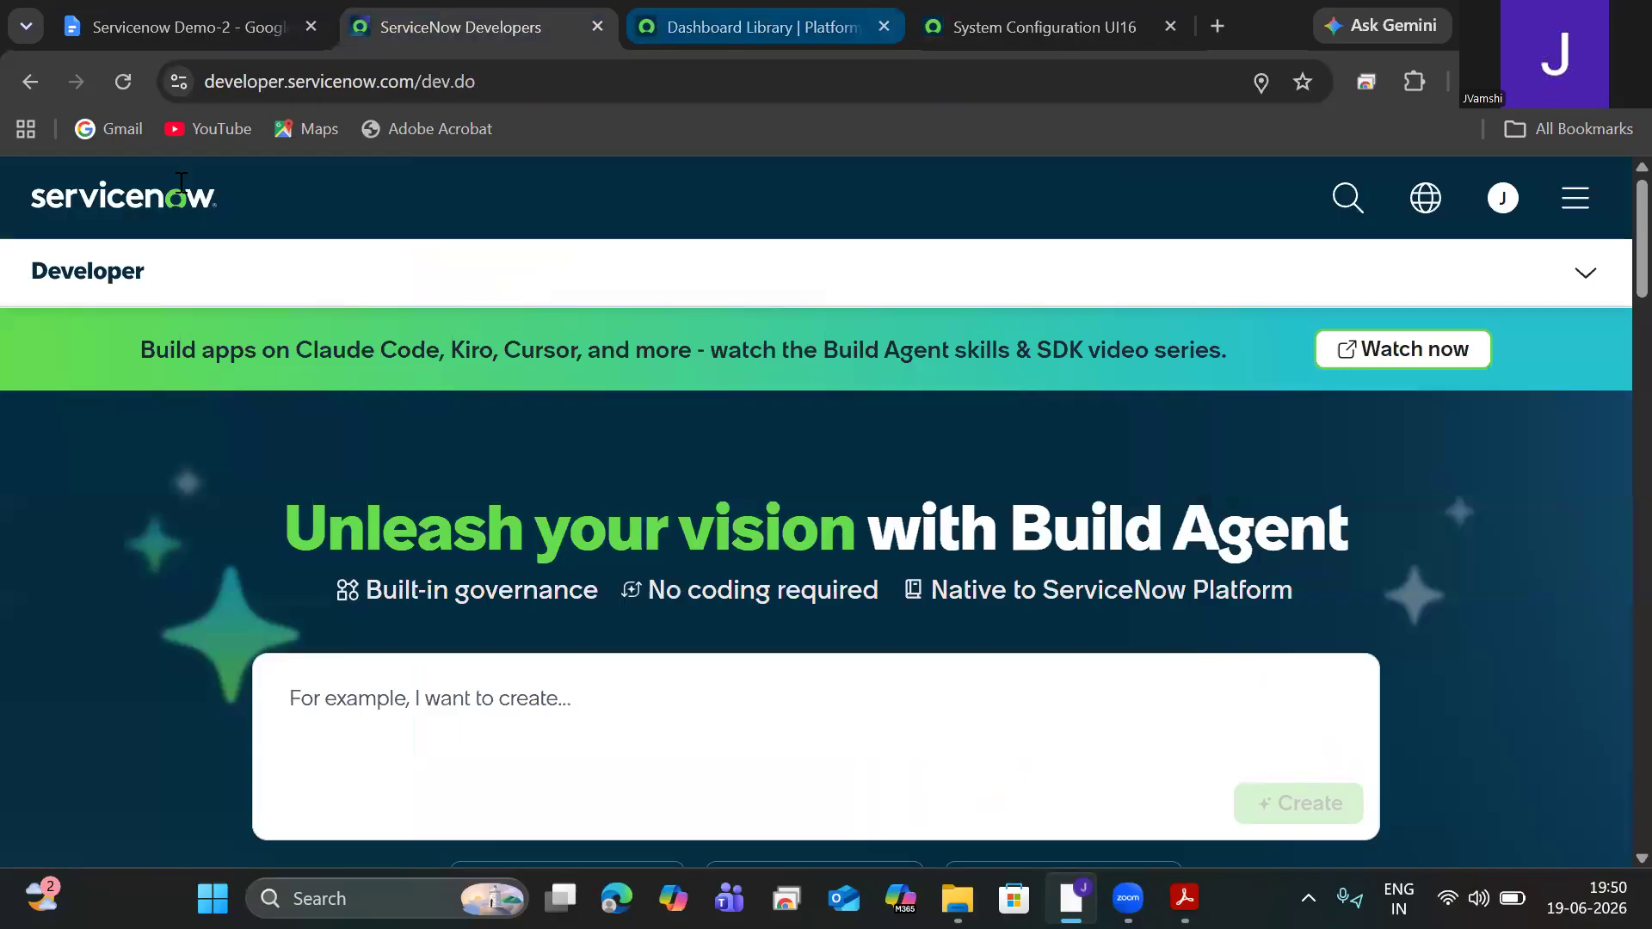
key(ctrl+Tab)
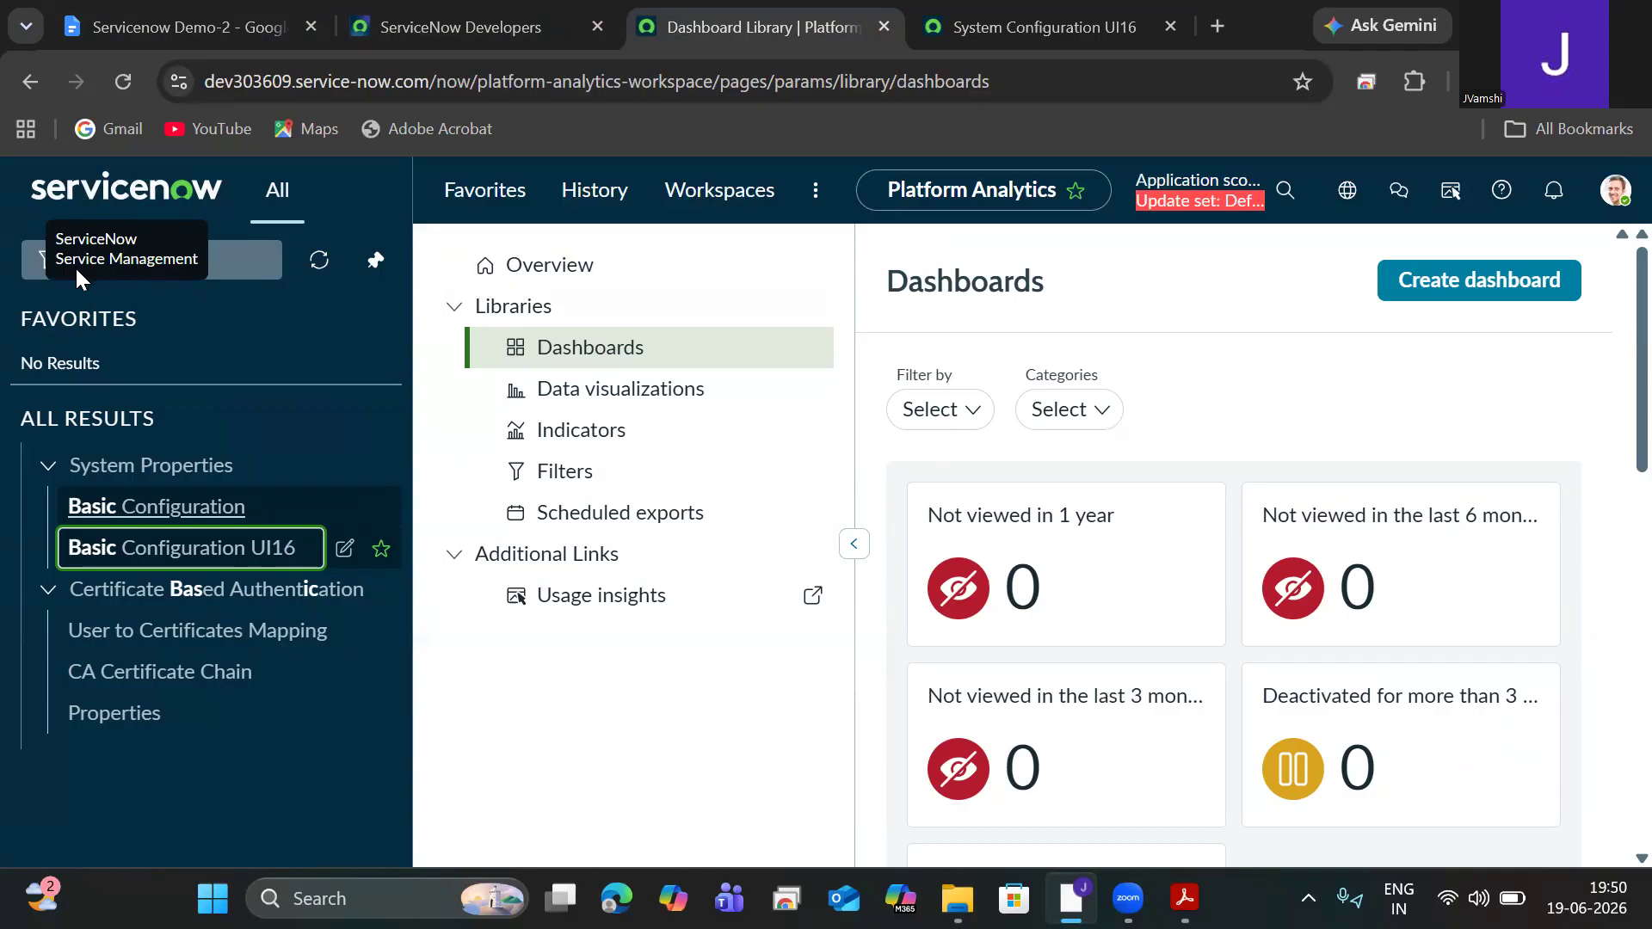
click(984, 12)
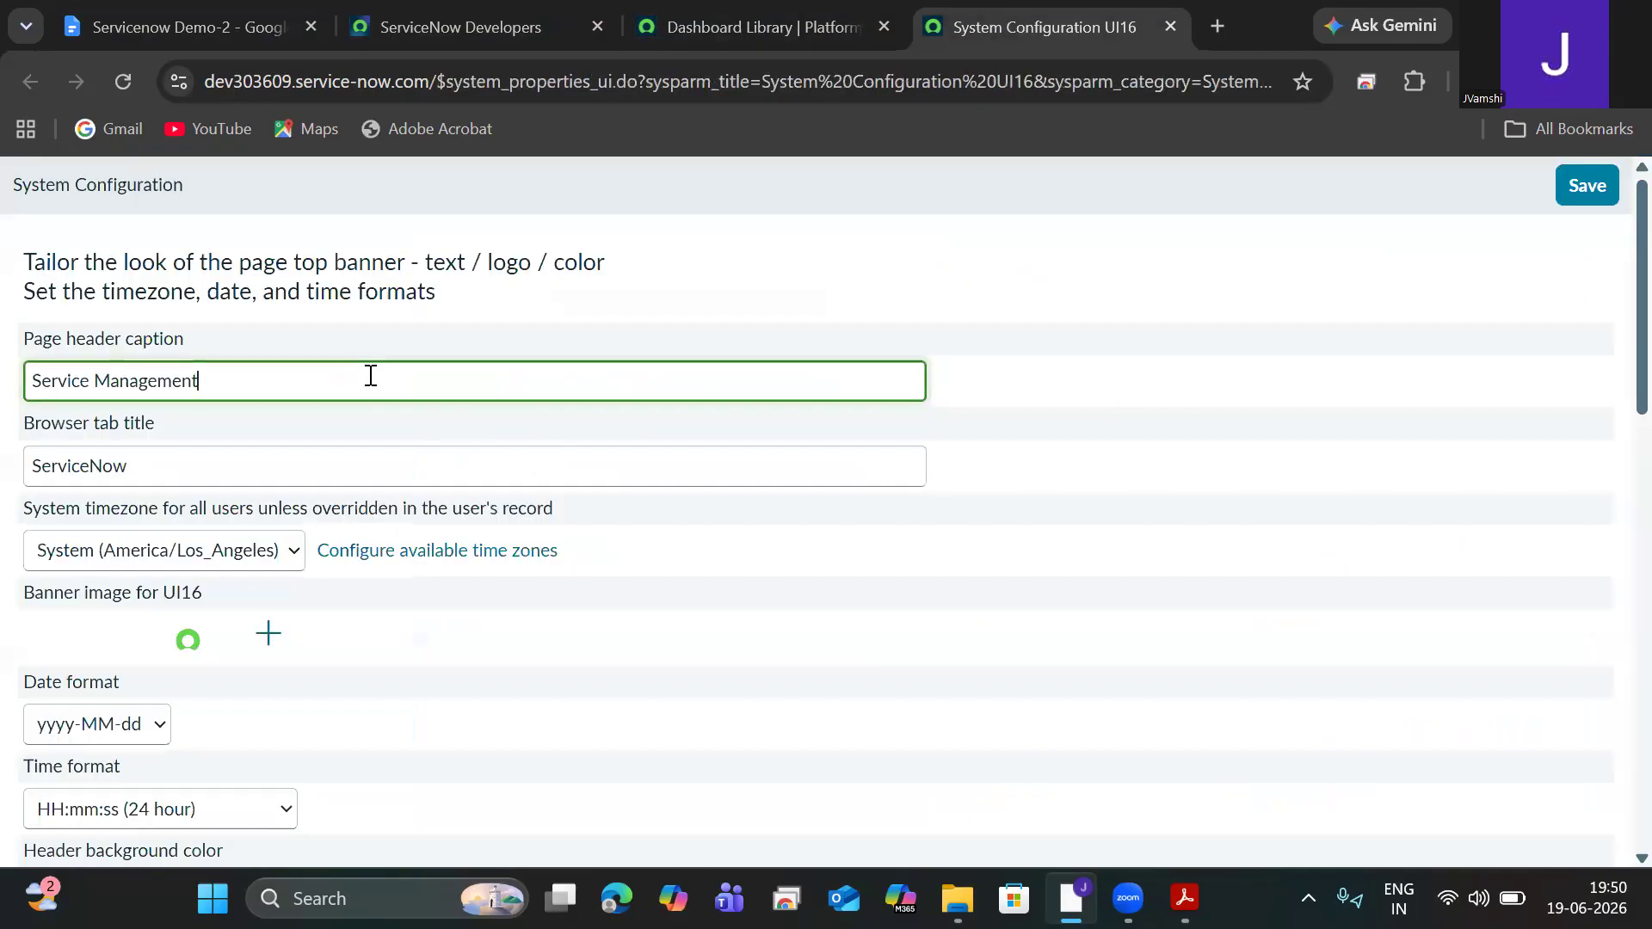
key(ctrl+a)
key(BackSpace)
text(J)
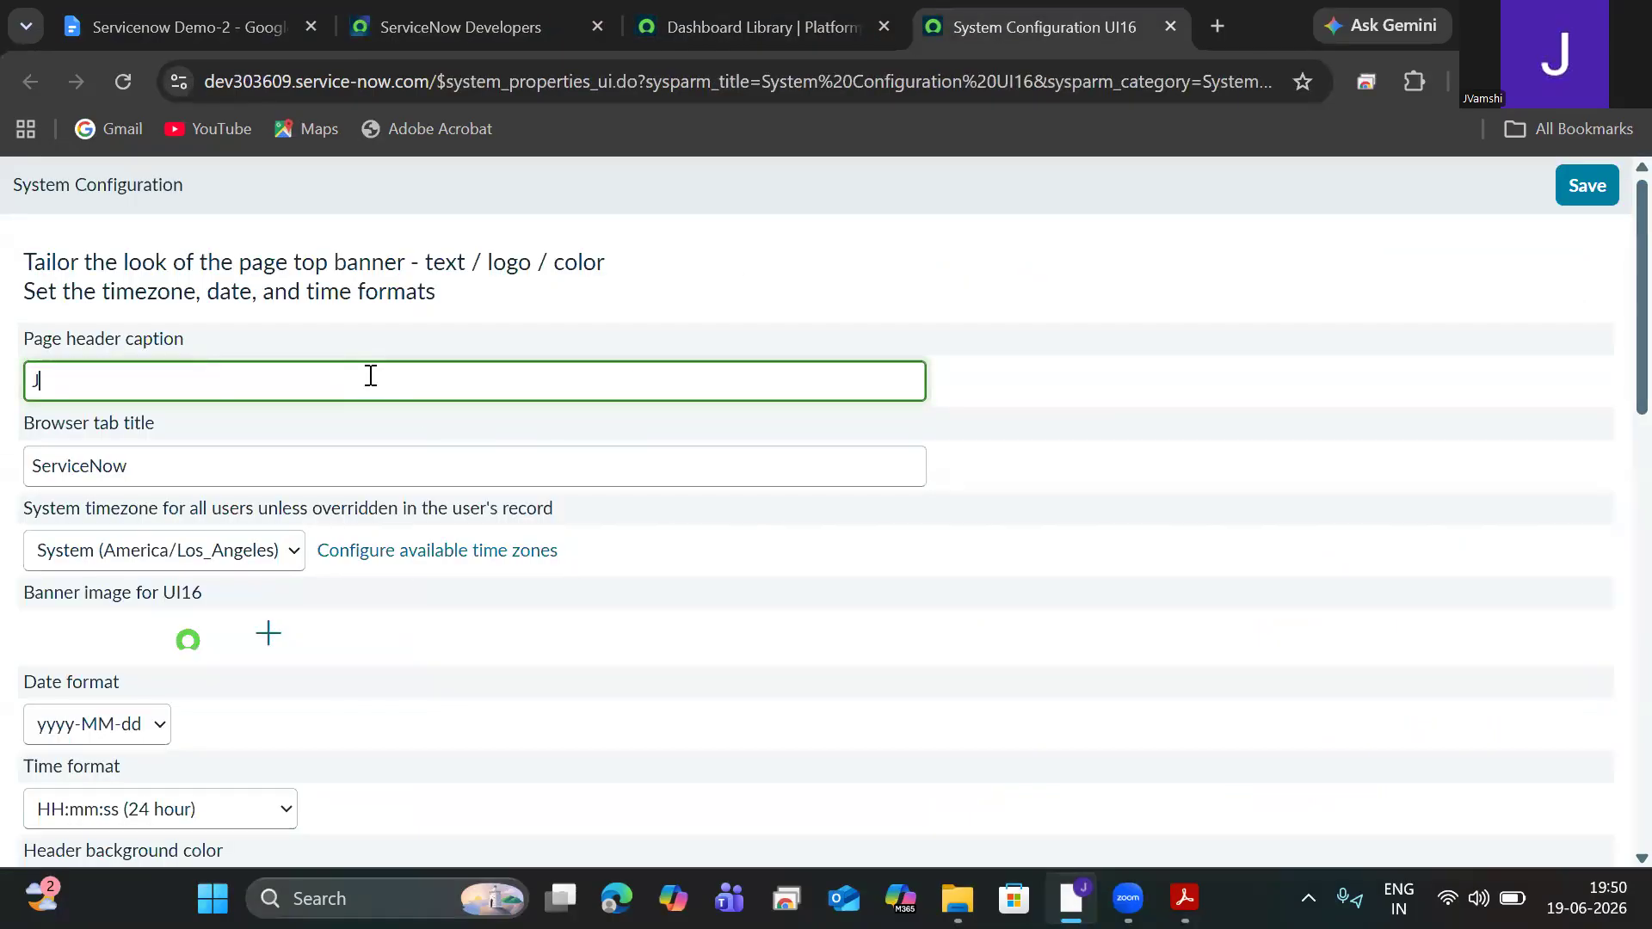
text(VK Technolgies)
Step: Replace the browser tab title with "JVK Technologies"
click(184, 469)
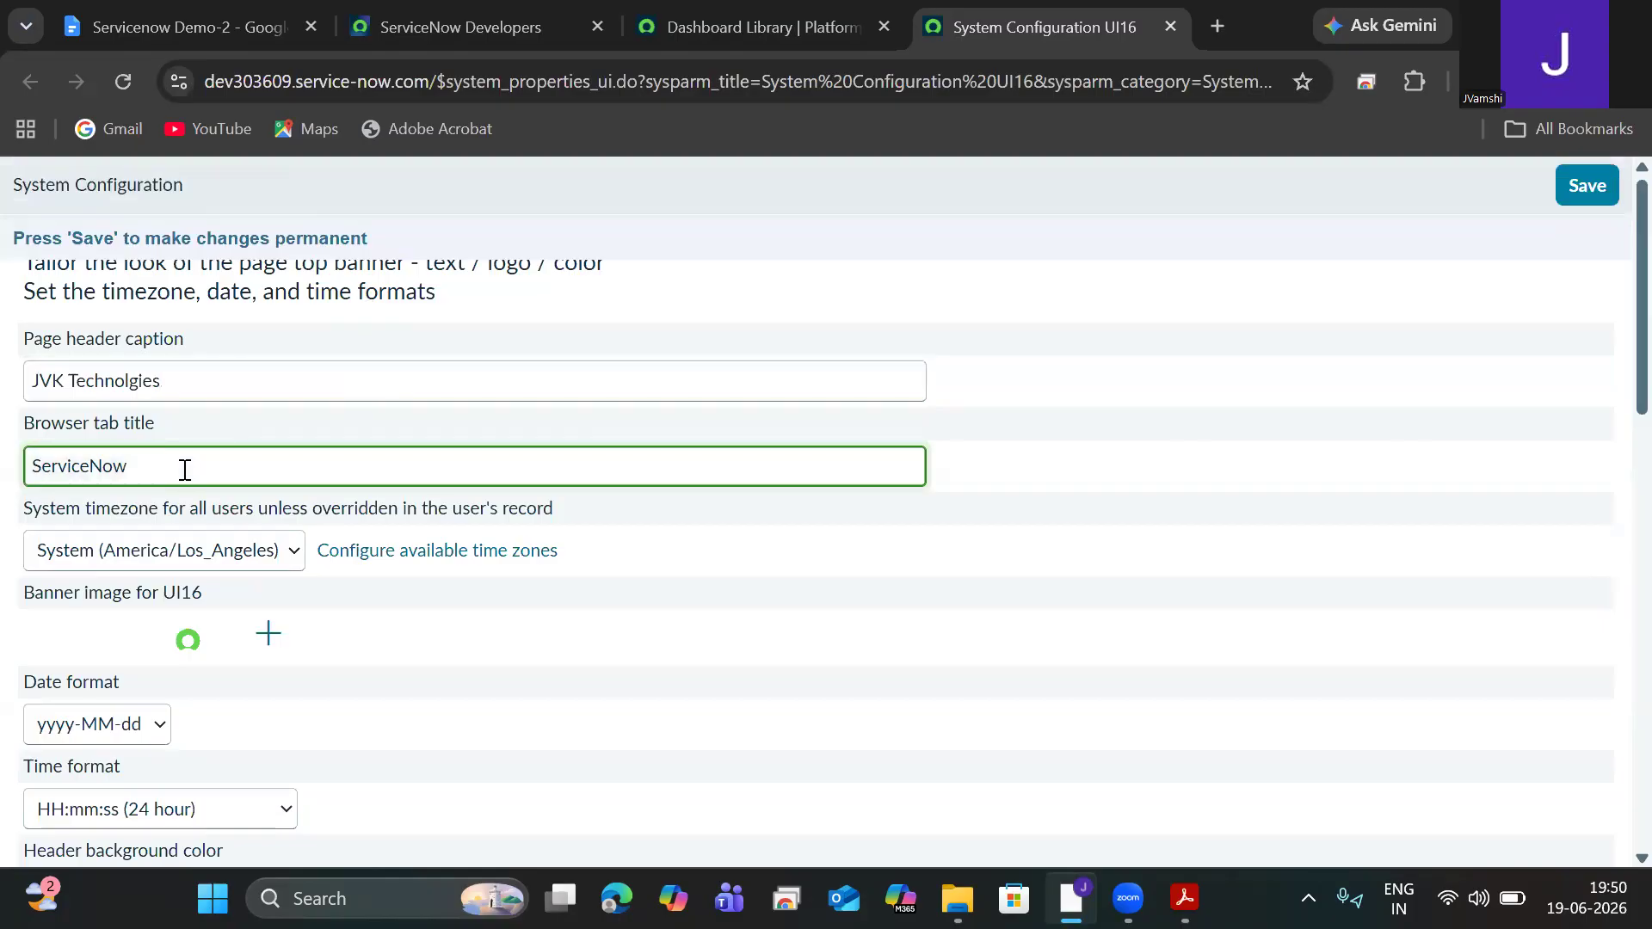
key(ctrl+a)
key(BackSpace)
text(JVK tECHN)
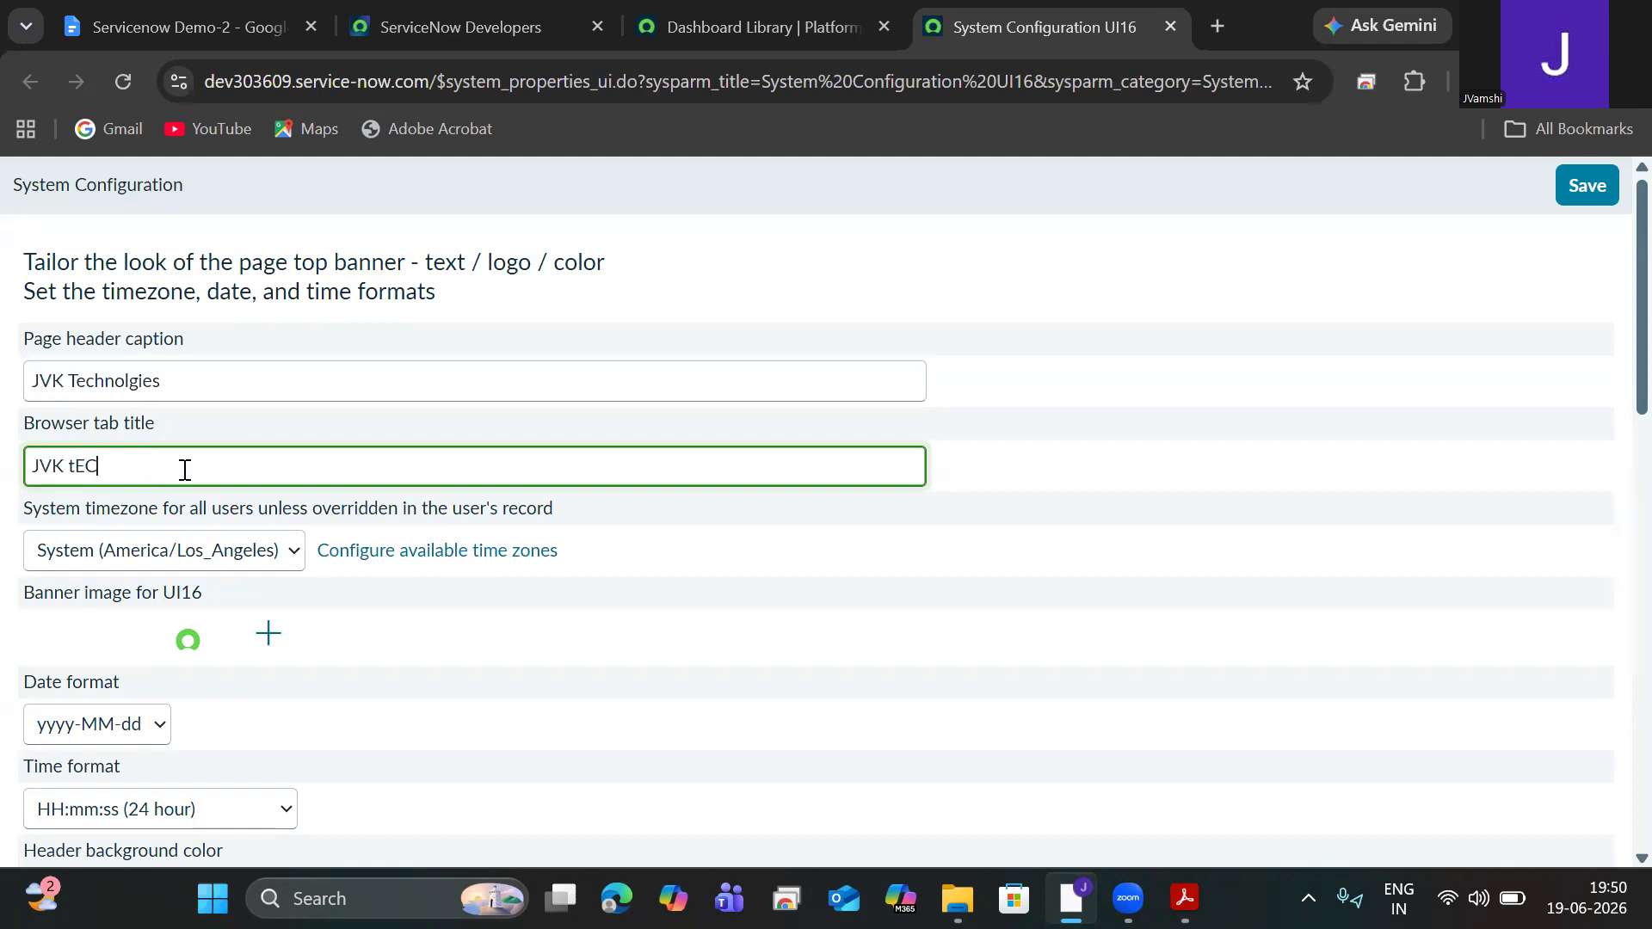
key(BackSpace)
key(BackSpace)
key(BackSpace)
key(BackSpace)
key(BackSpace)
text(Technologies)
Step: Upload a new image file as the banner image for UI16
click(262, 639)
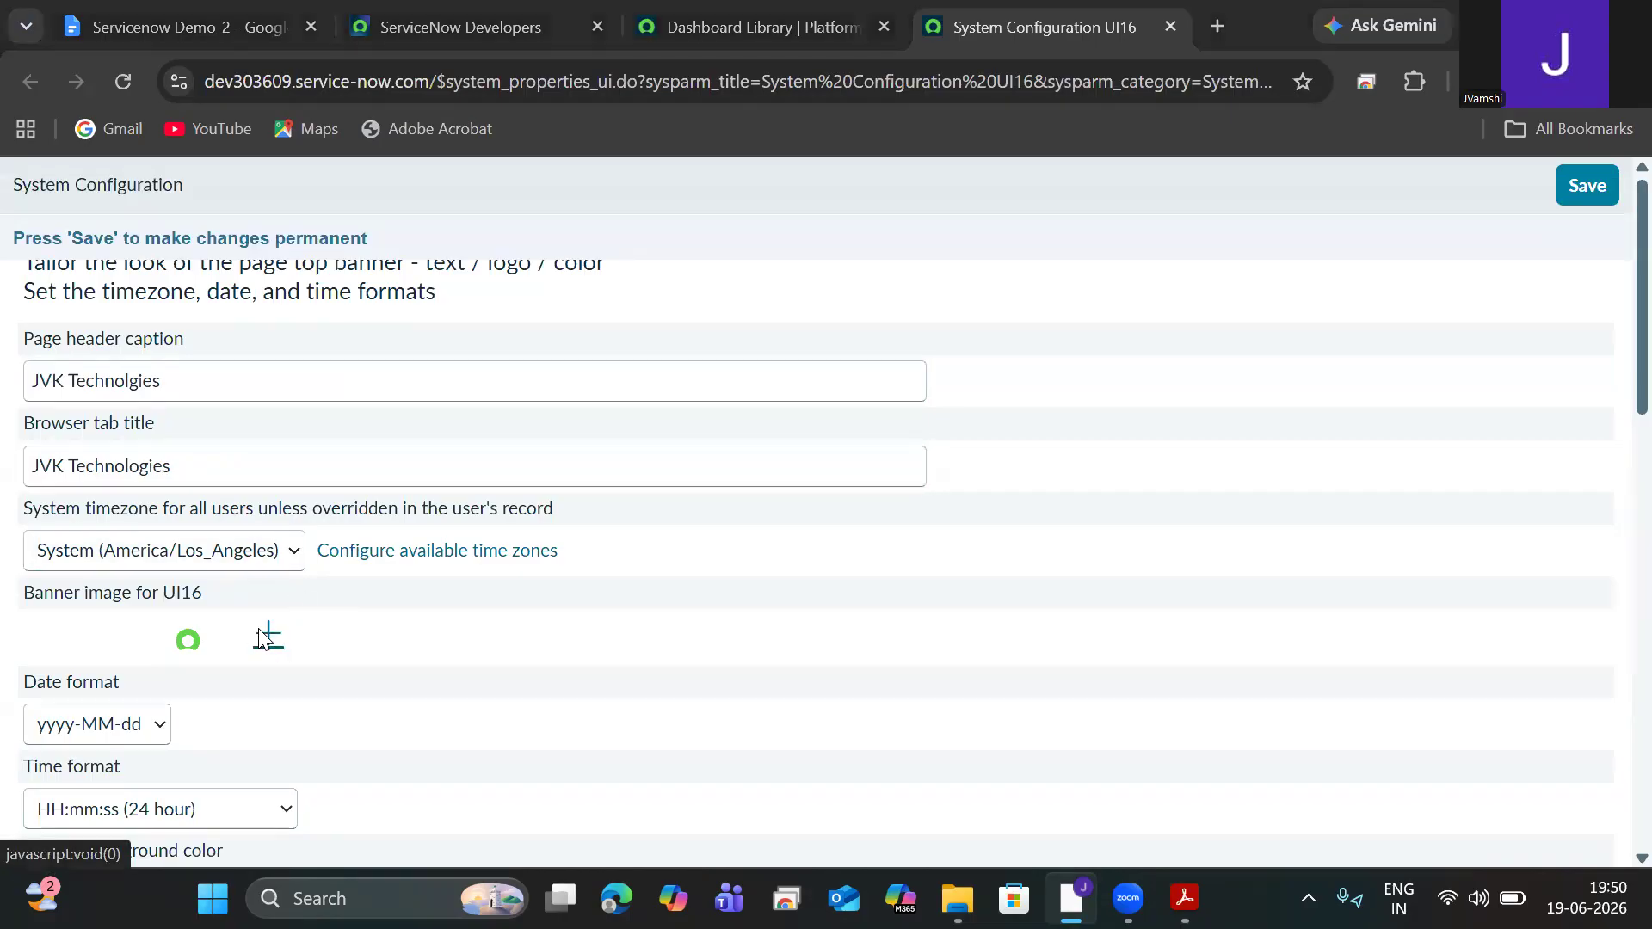
click(289, 236)
click(599, 573)
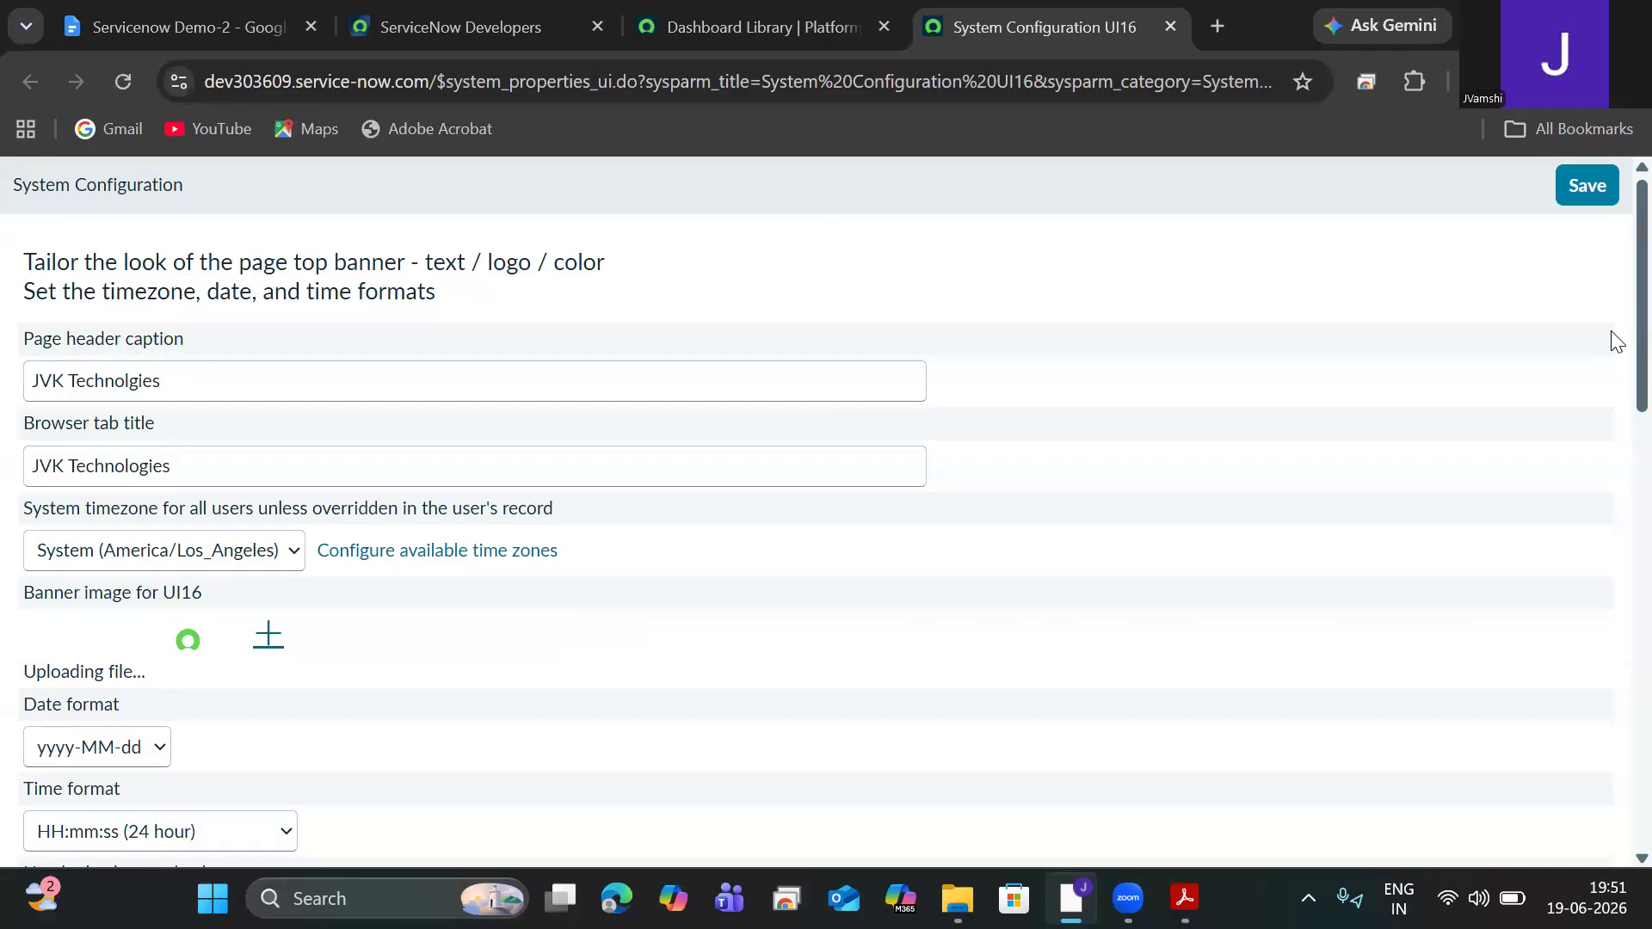
Step: Check the uploaded banner image and save the System Configuration properties
scroll(1615, 361, down, 3)
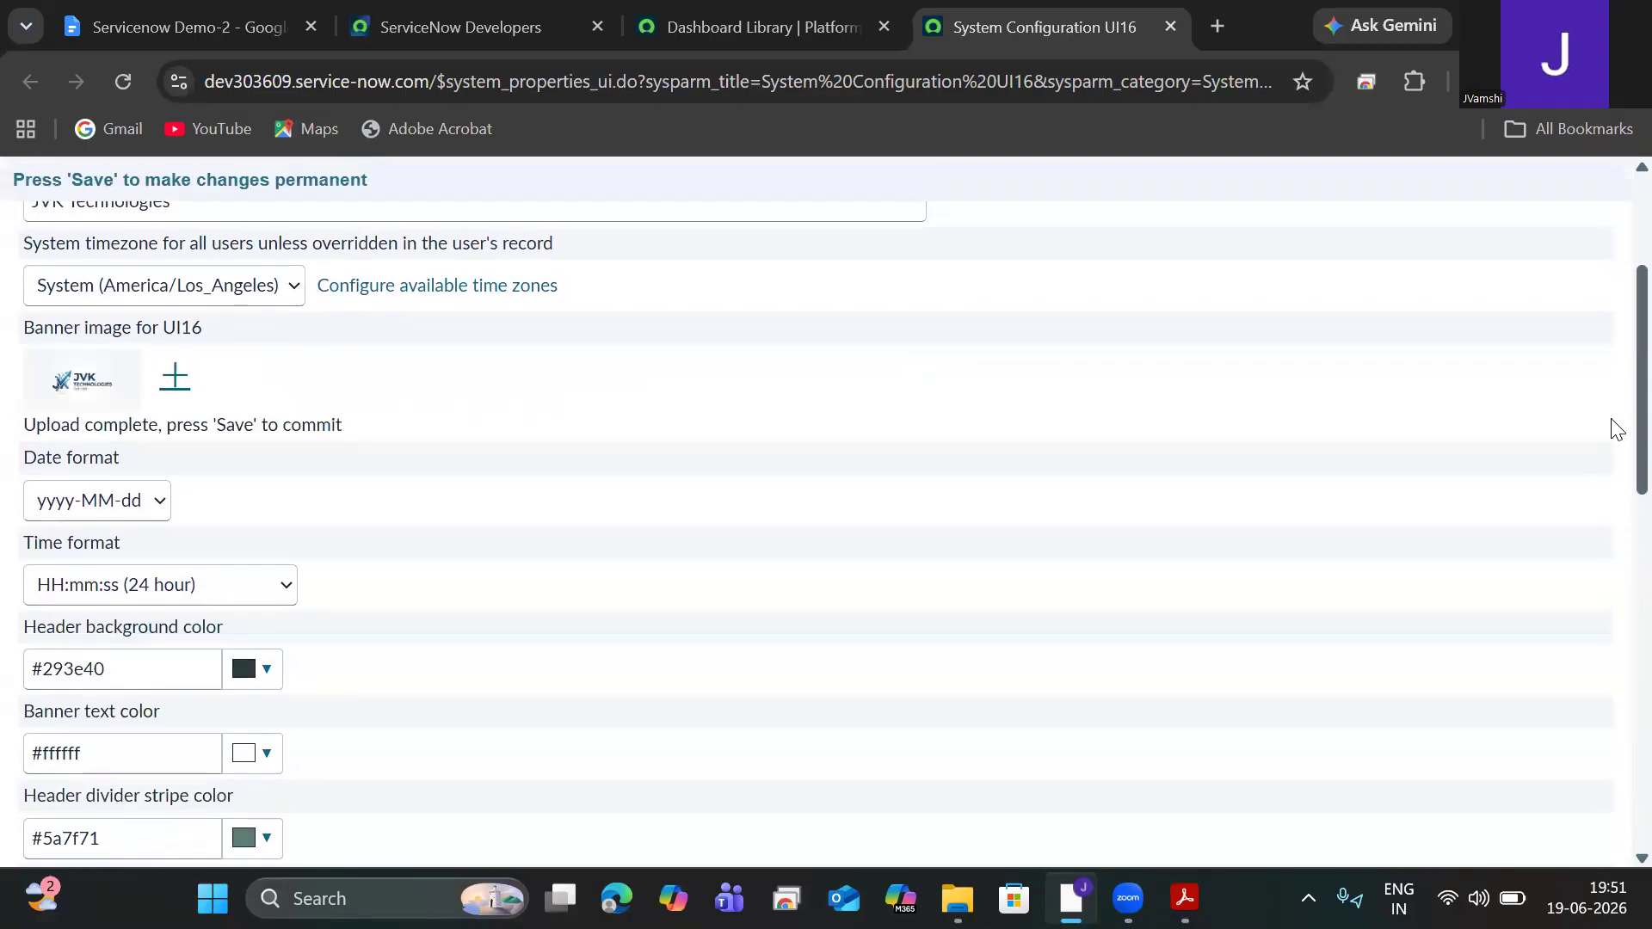
scroll(1615, 428, up, 3)
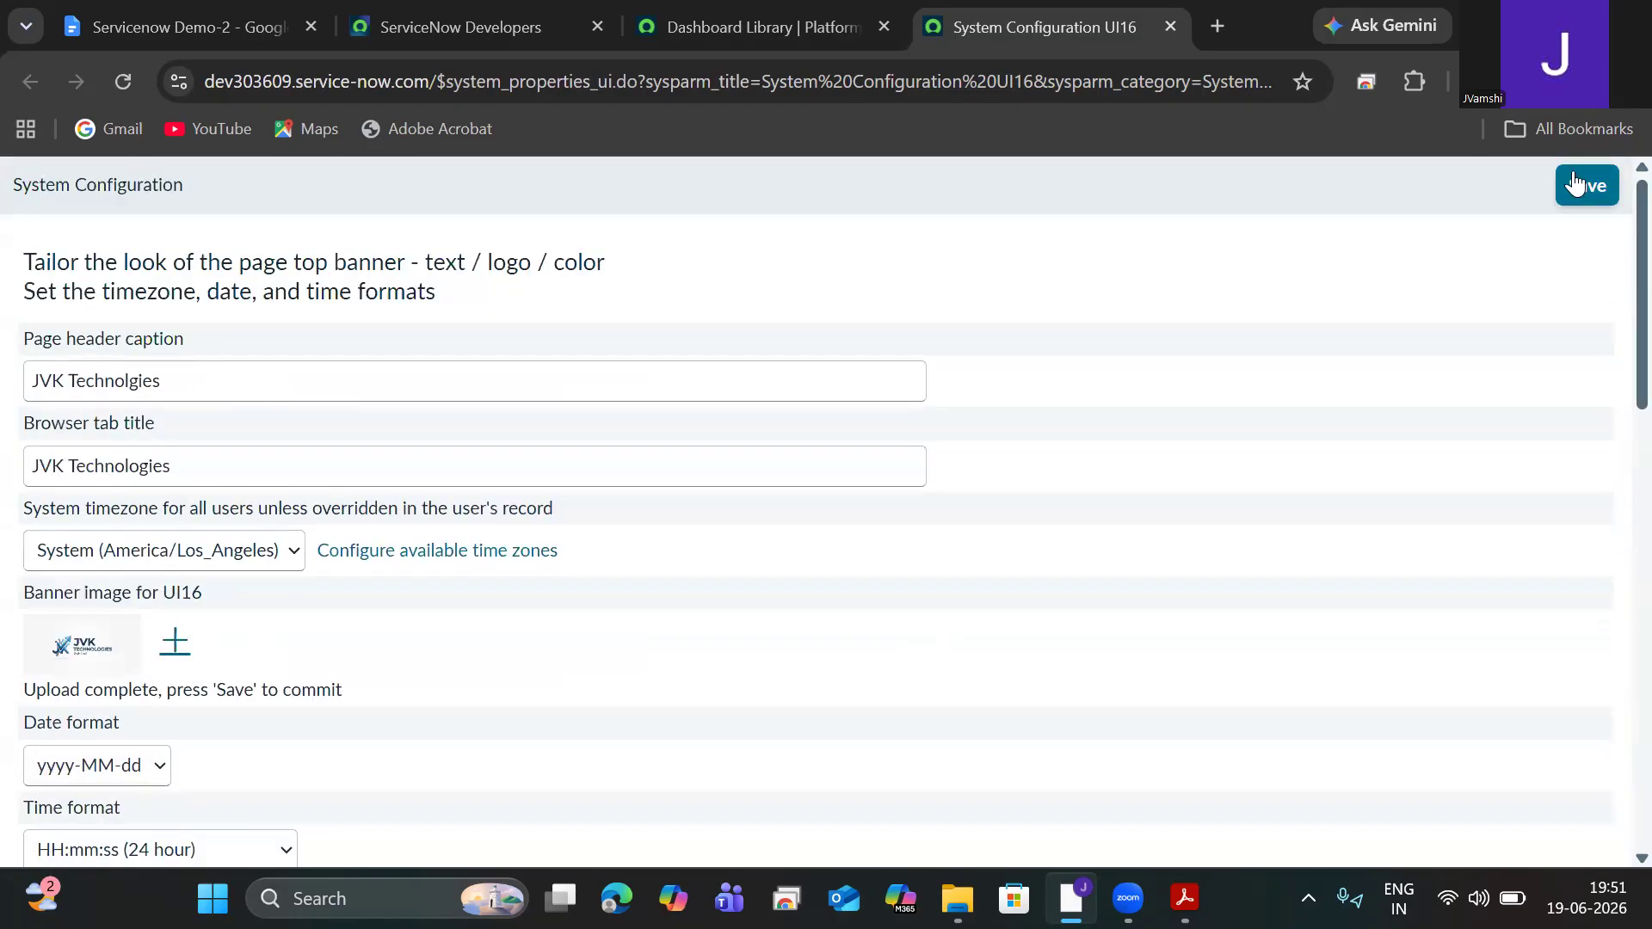
click(1575, 189)
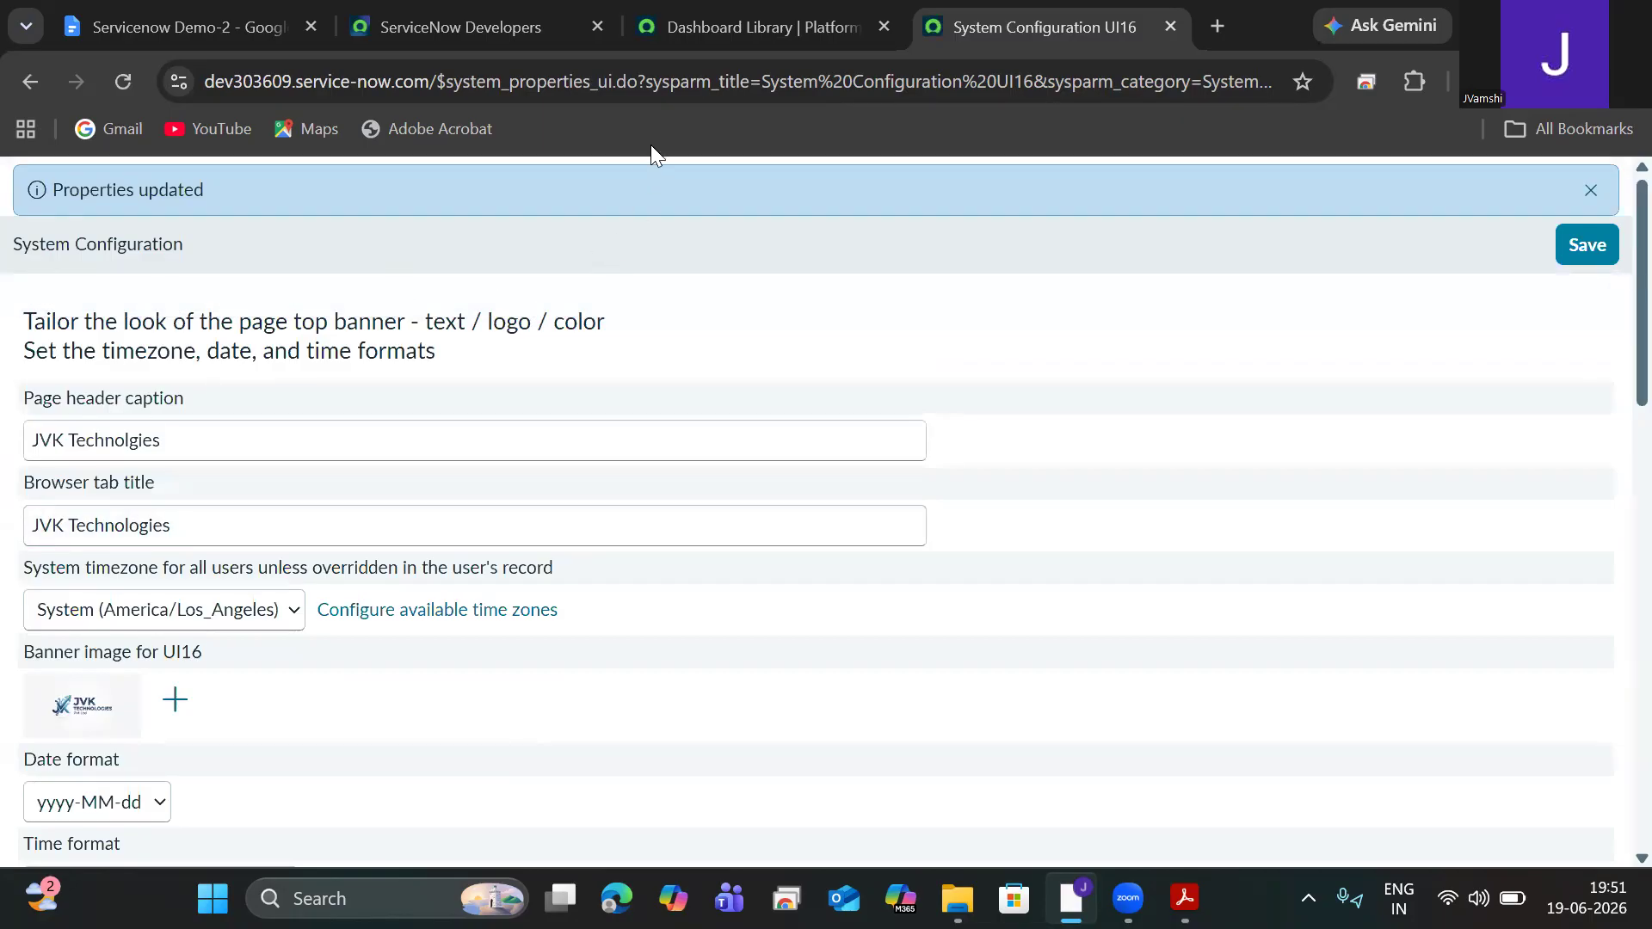
Step: Reload the dashboard library page of the instance and dismiss its guided tour without stopping future auto-launches
key(ctrl+shift+Tab)
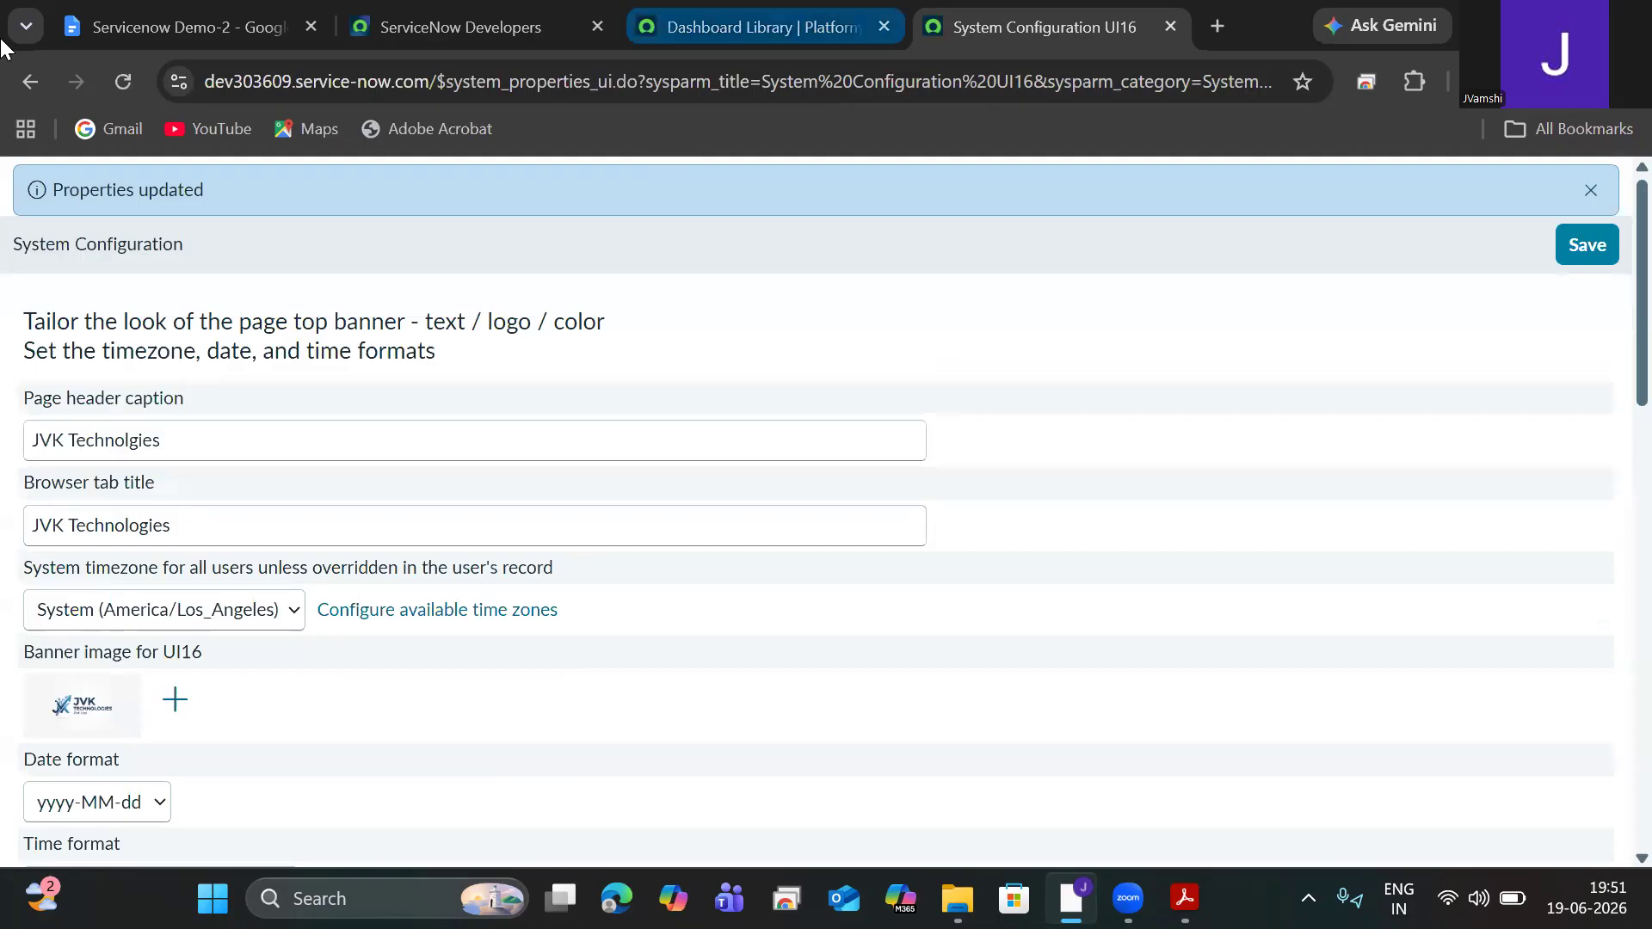
click(123, 82)
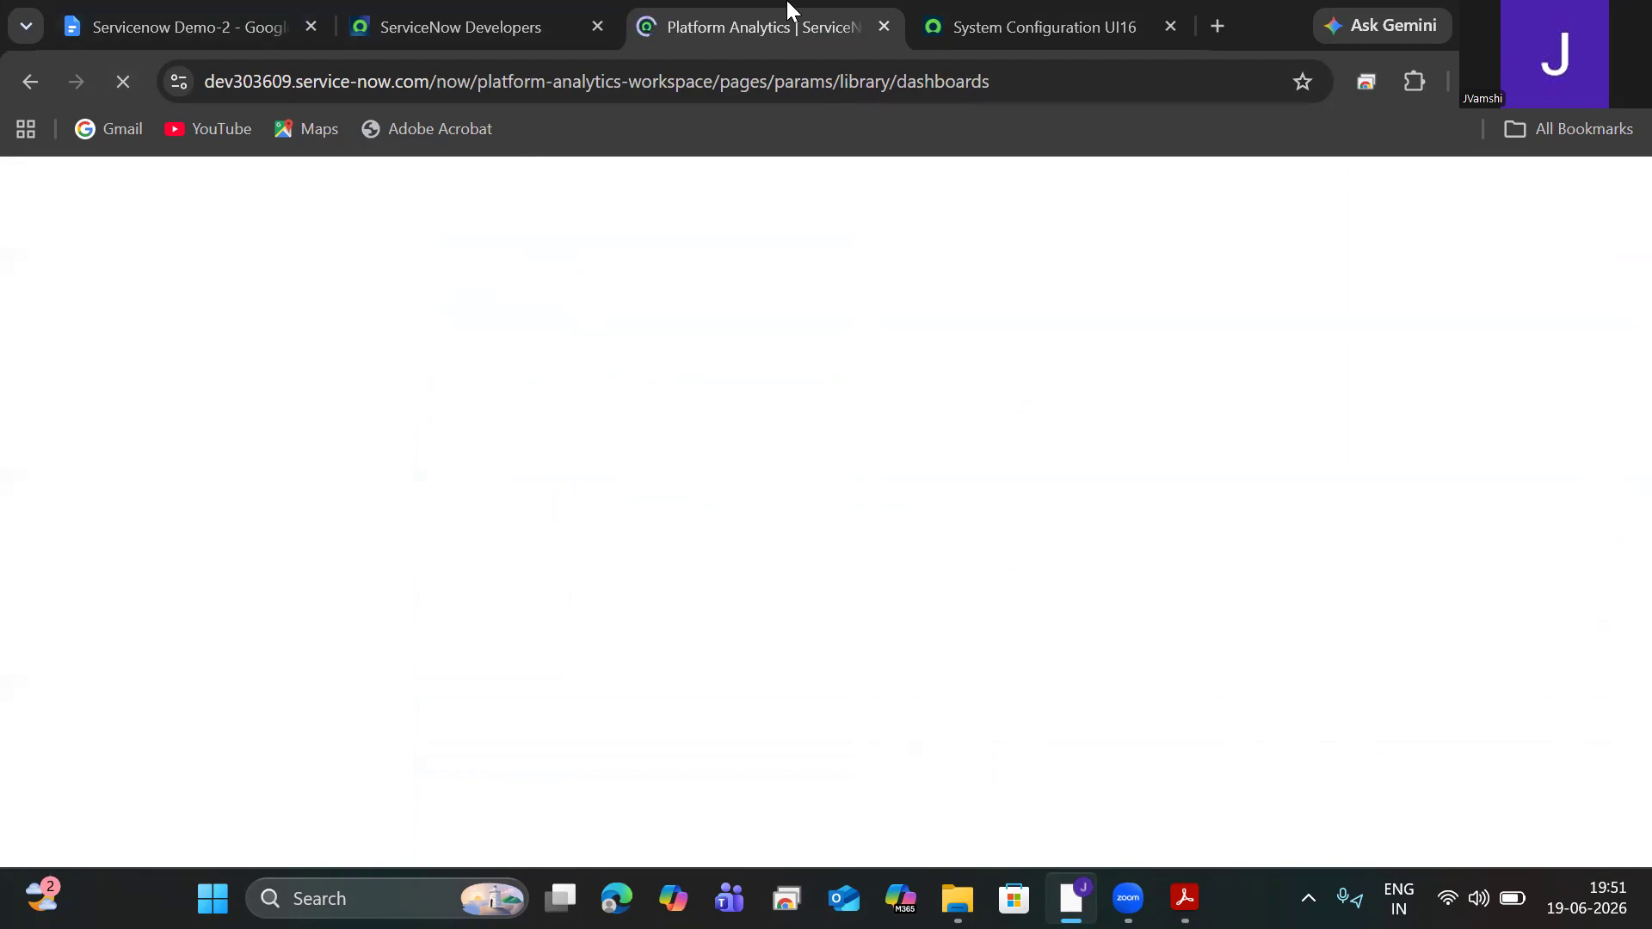
click(958, 10)
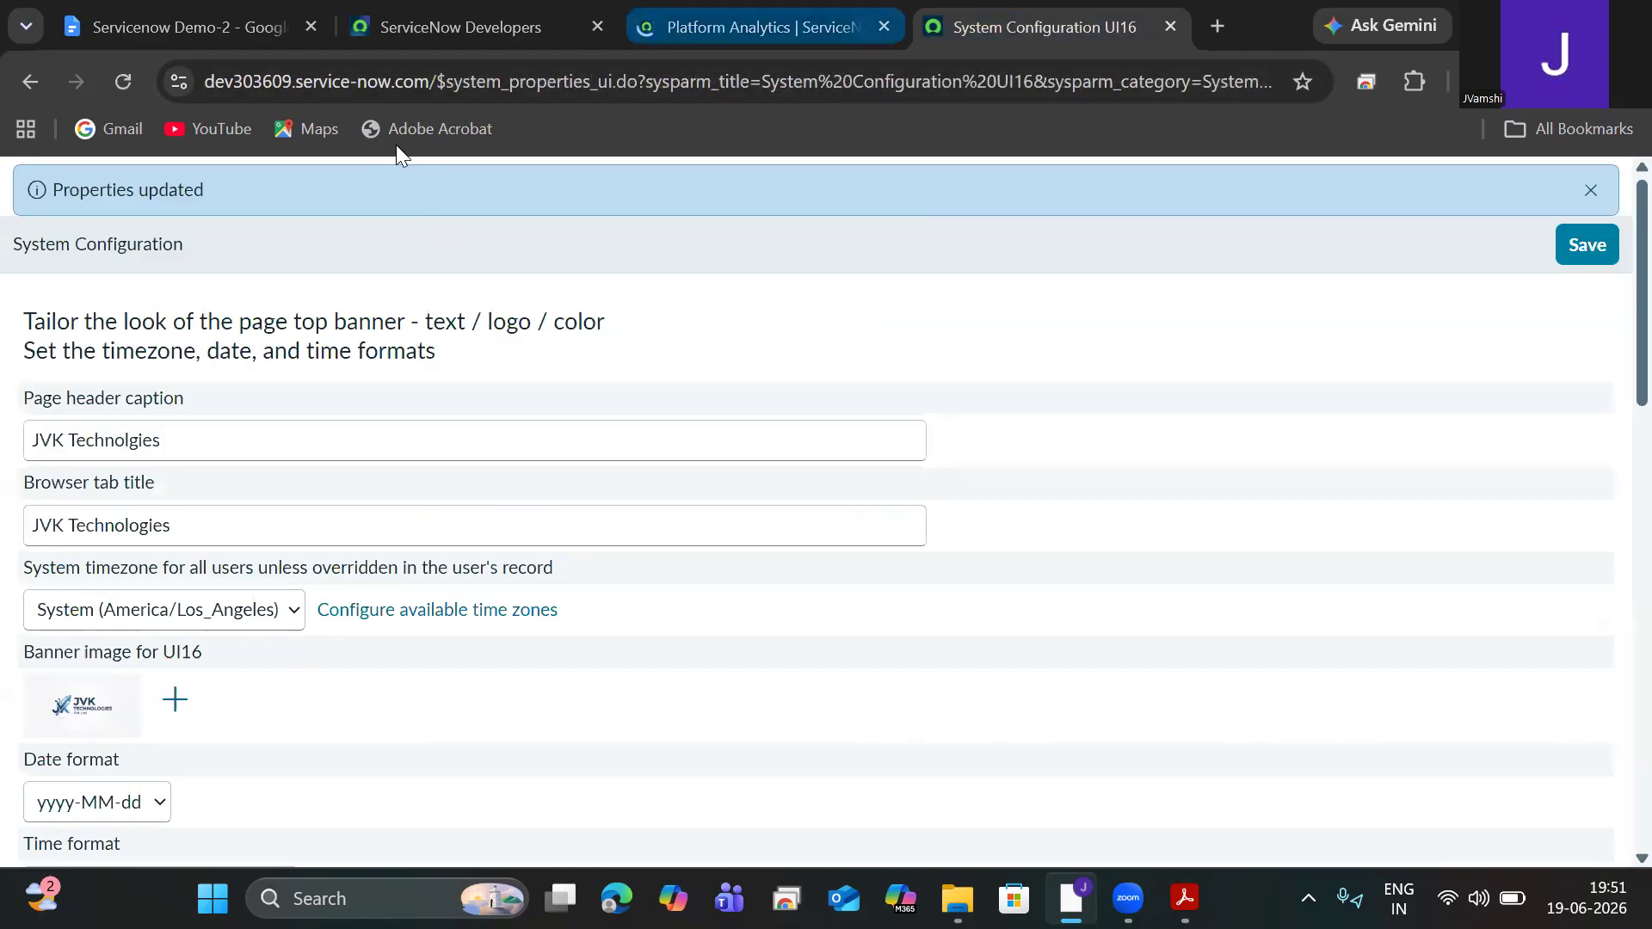
key(ctrl+shift+Tab)
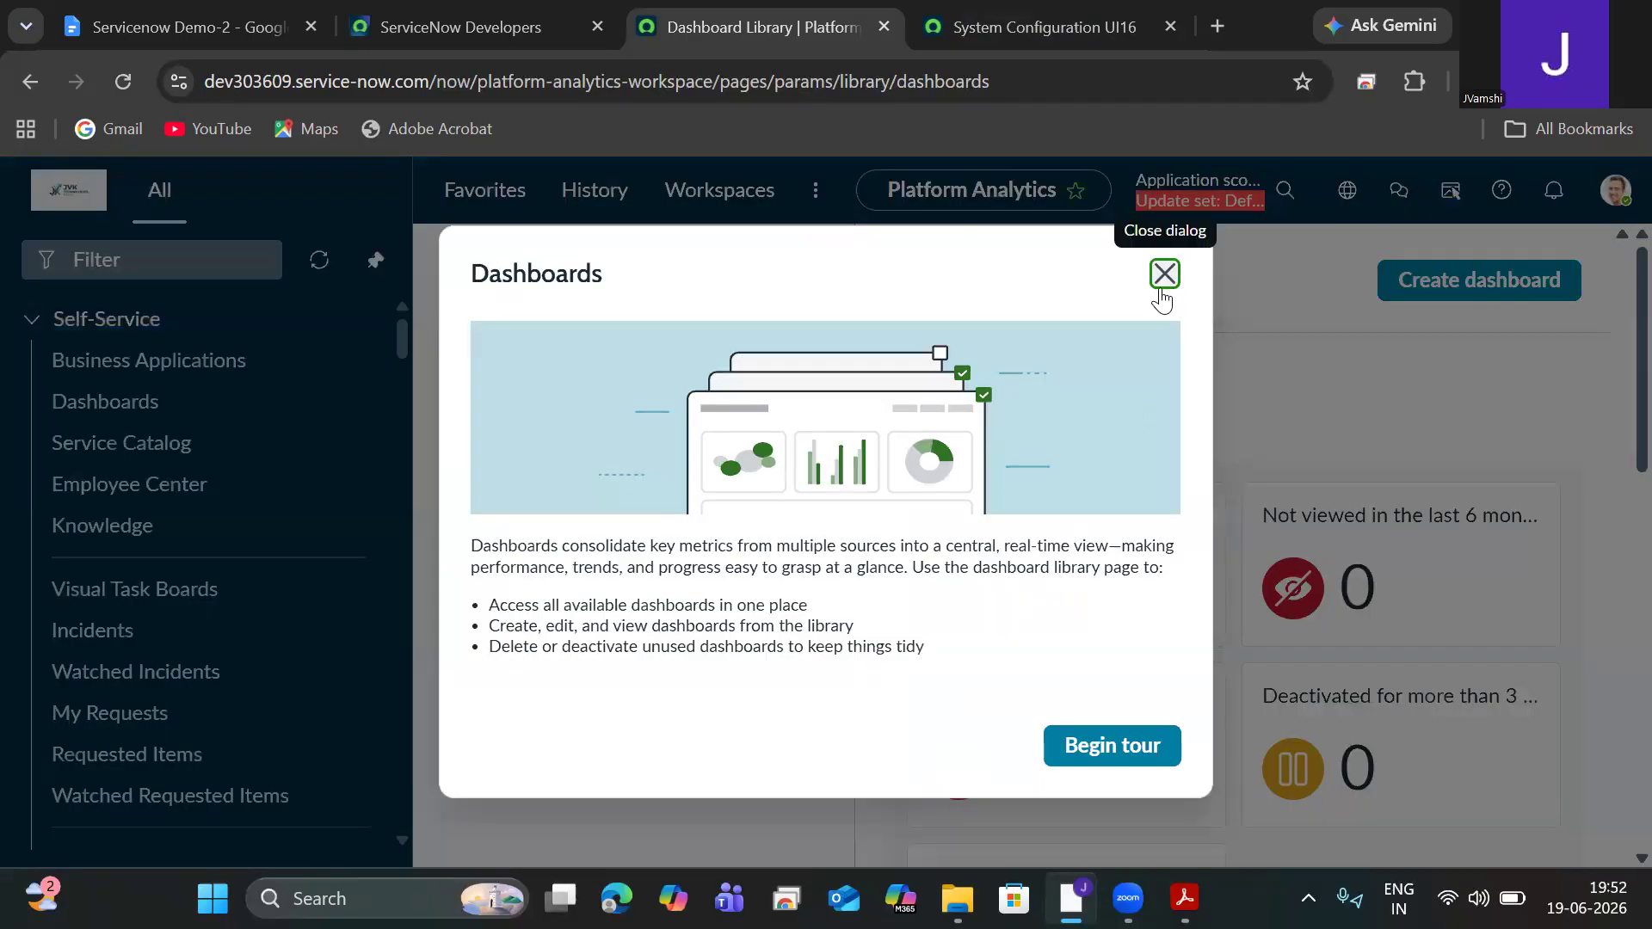
click(1164, 273)
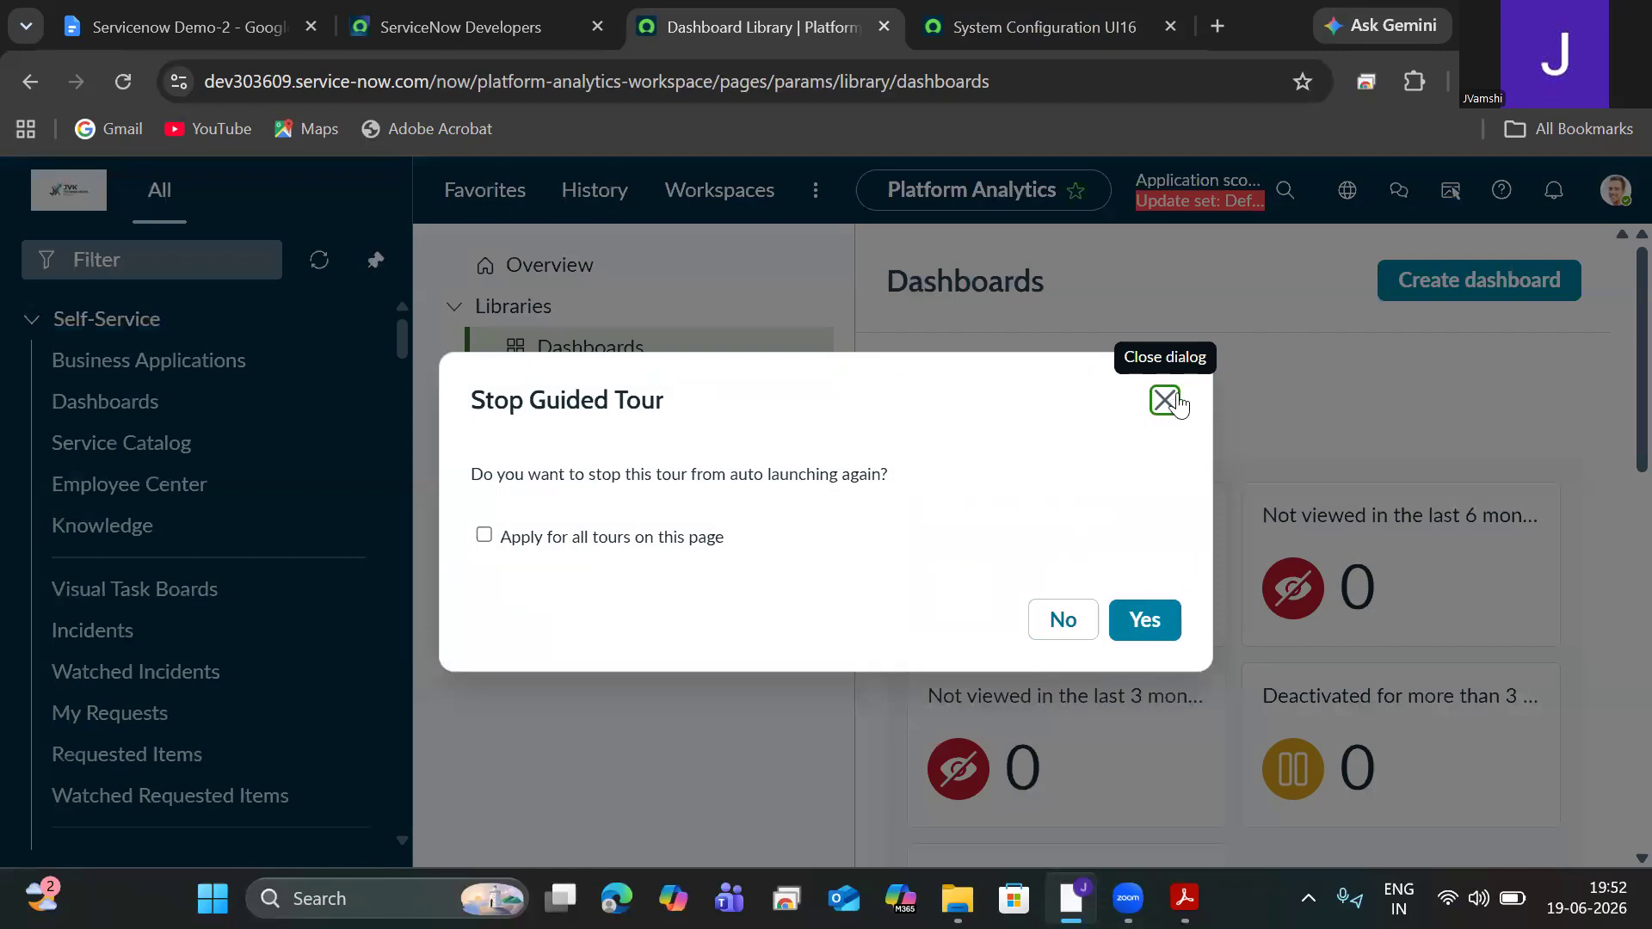
click(1165, 401)
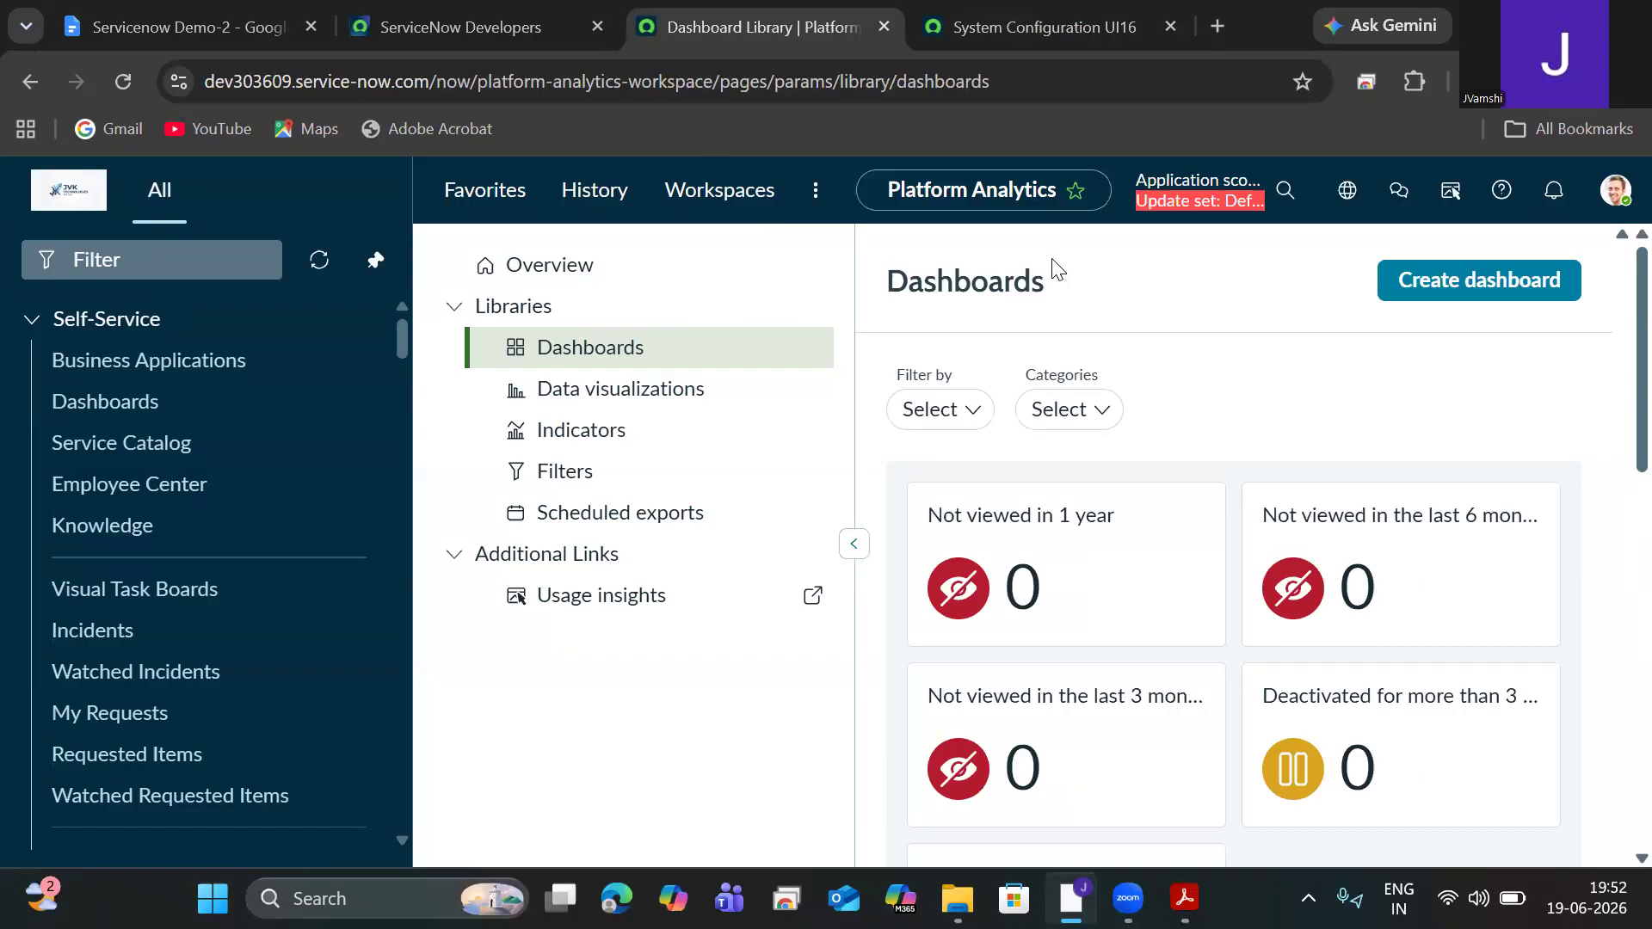
Step: Create a new Sidebar discussion with the subject "Tetsing"
click(1615, 191)
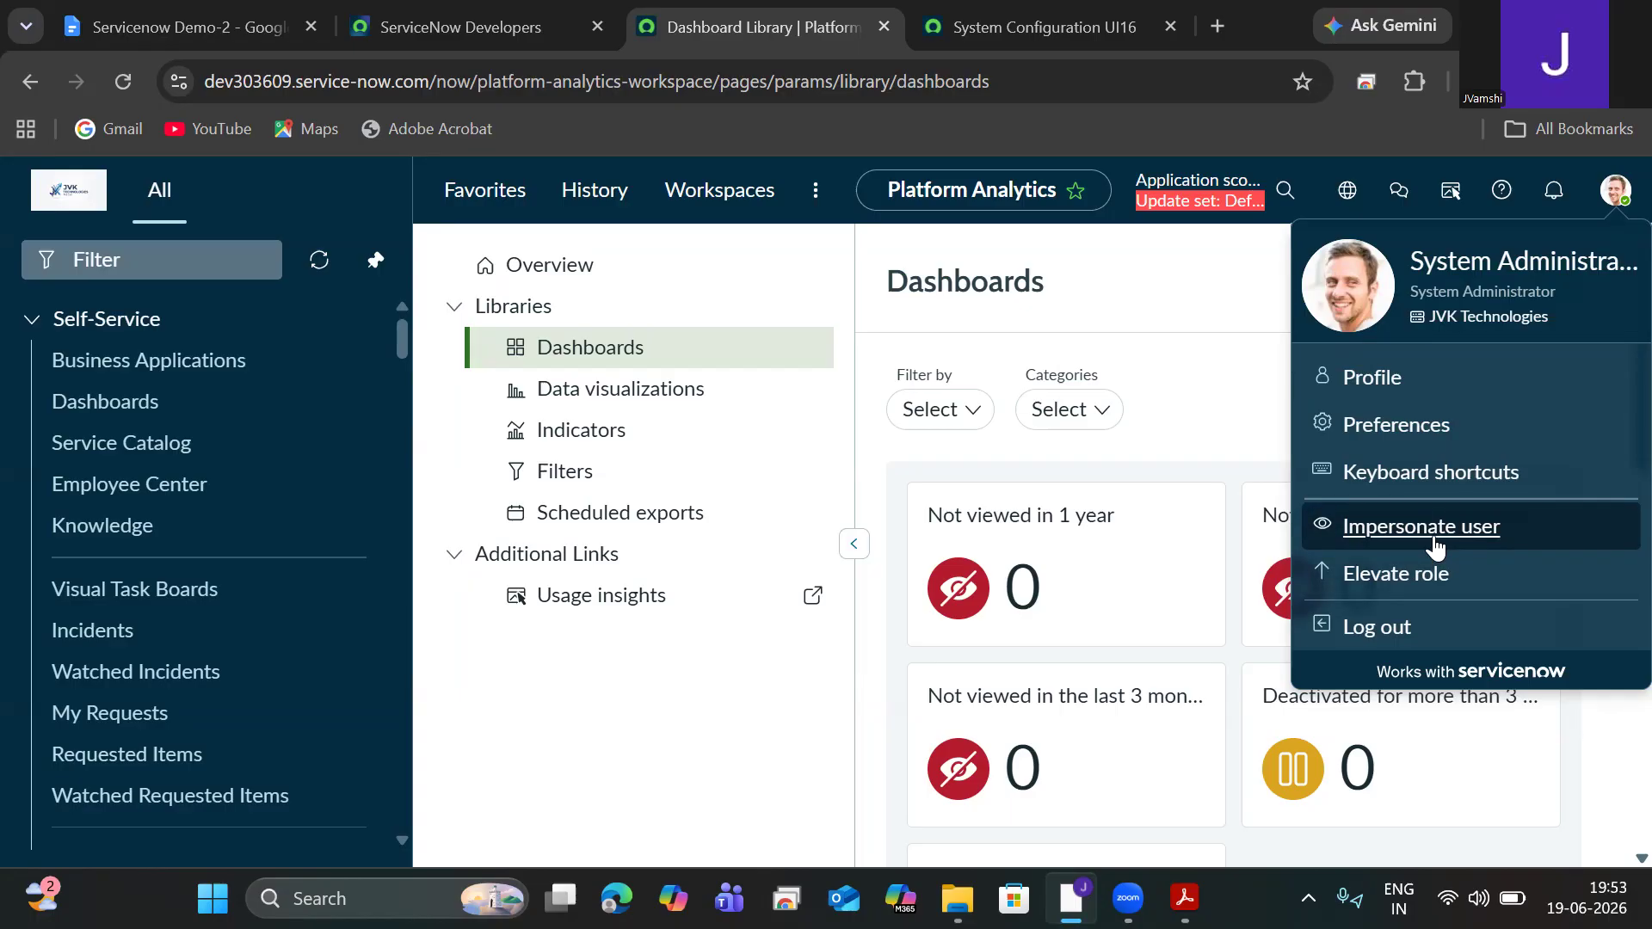
click(1394, 198)
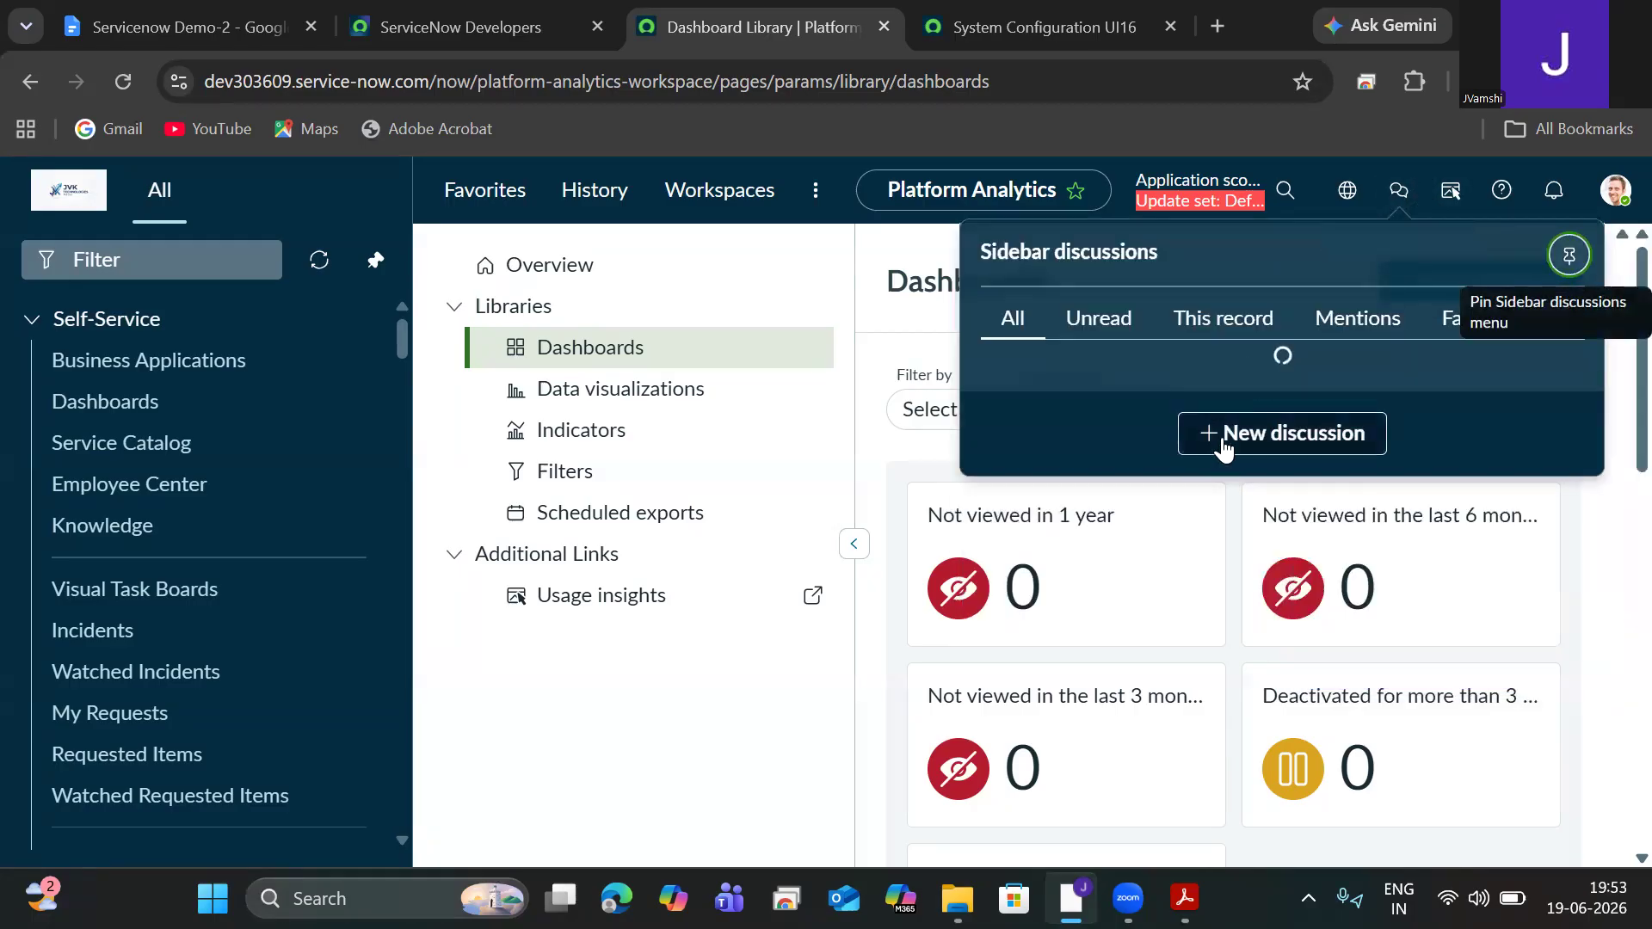
click(1223, 437)
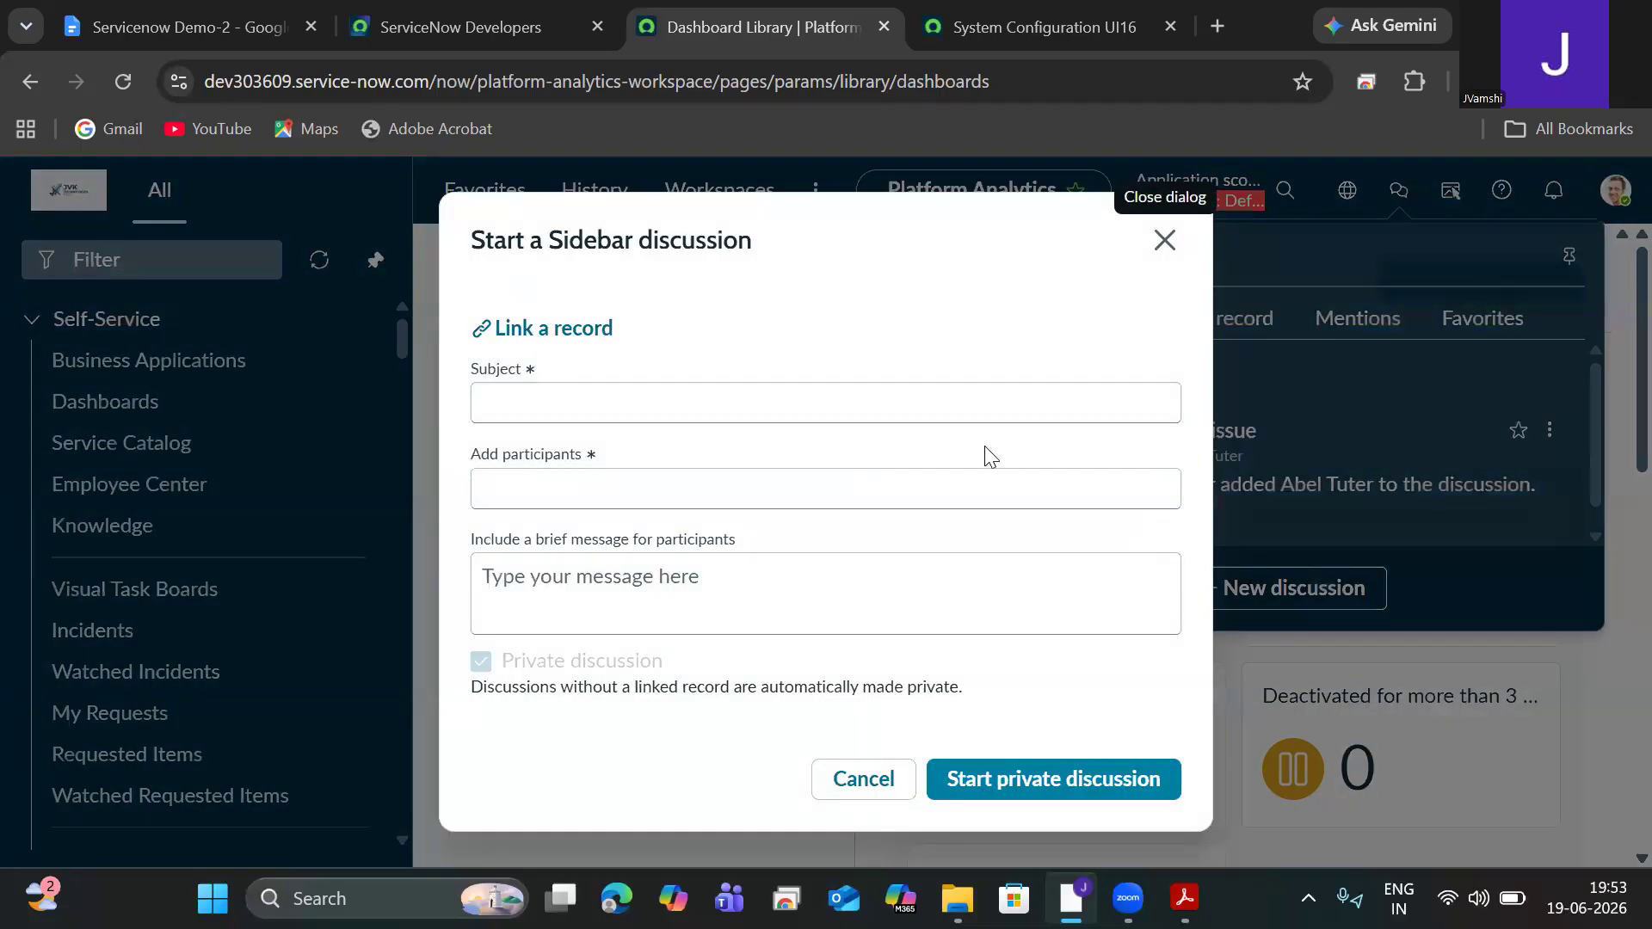
click(873, 399)
text(T)
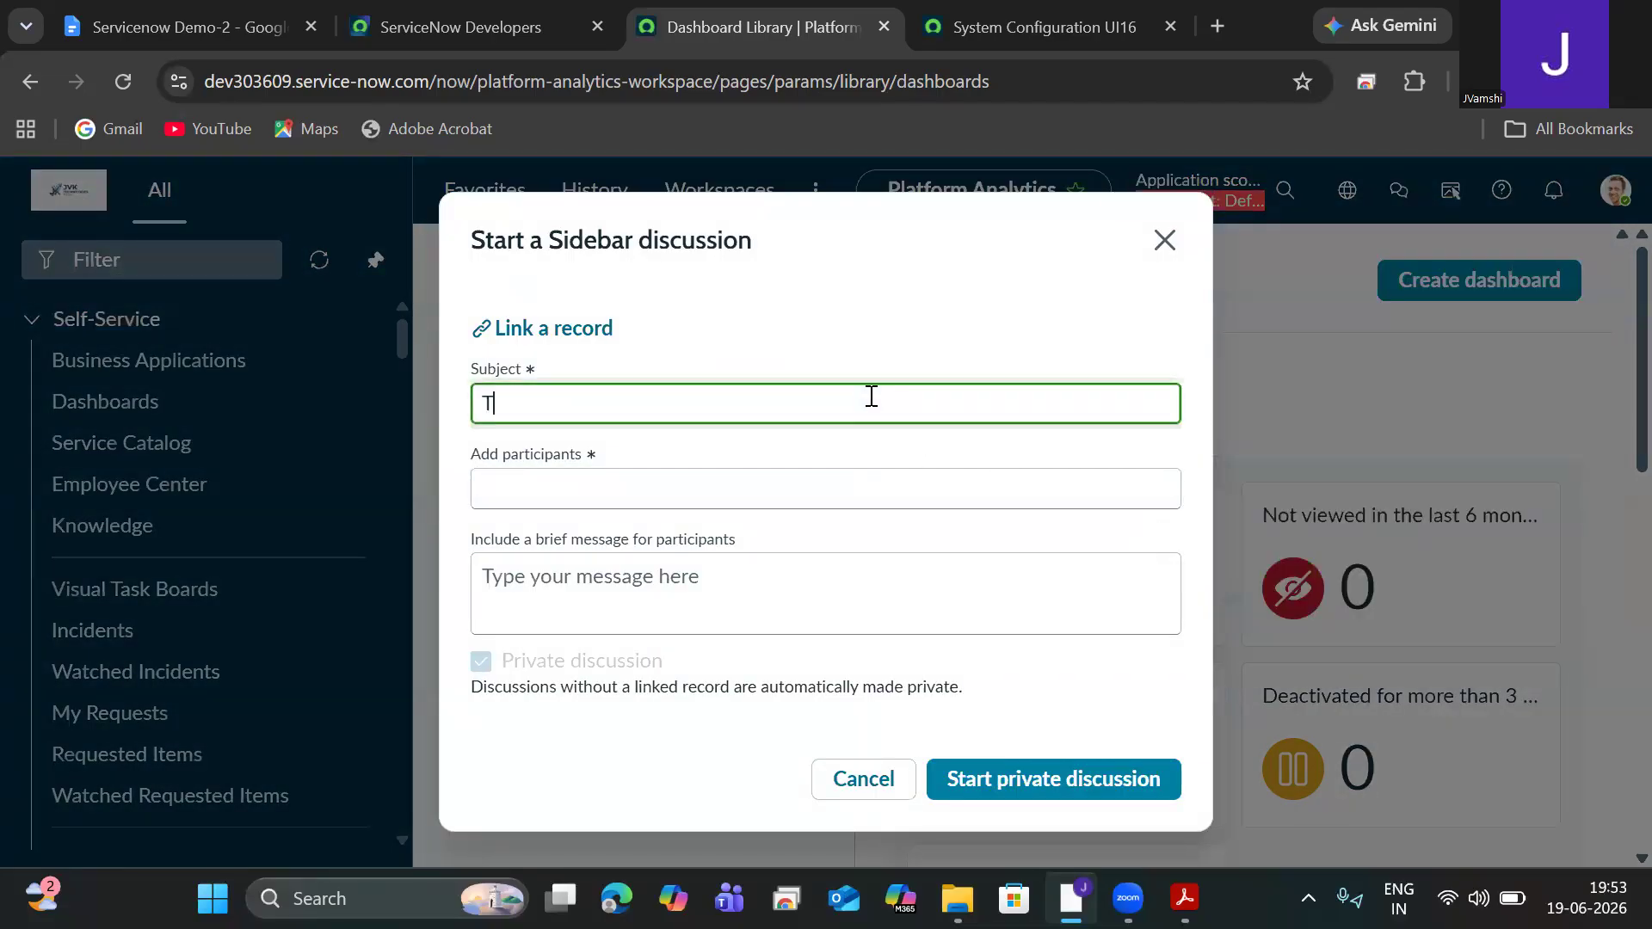
text(etsing)
Step: Add a participant and the message "Hi" to the discussion, and start it as a private discussion
click(679, 493)
text(abe)
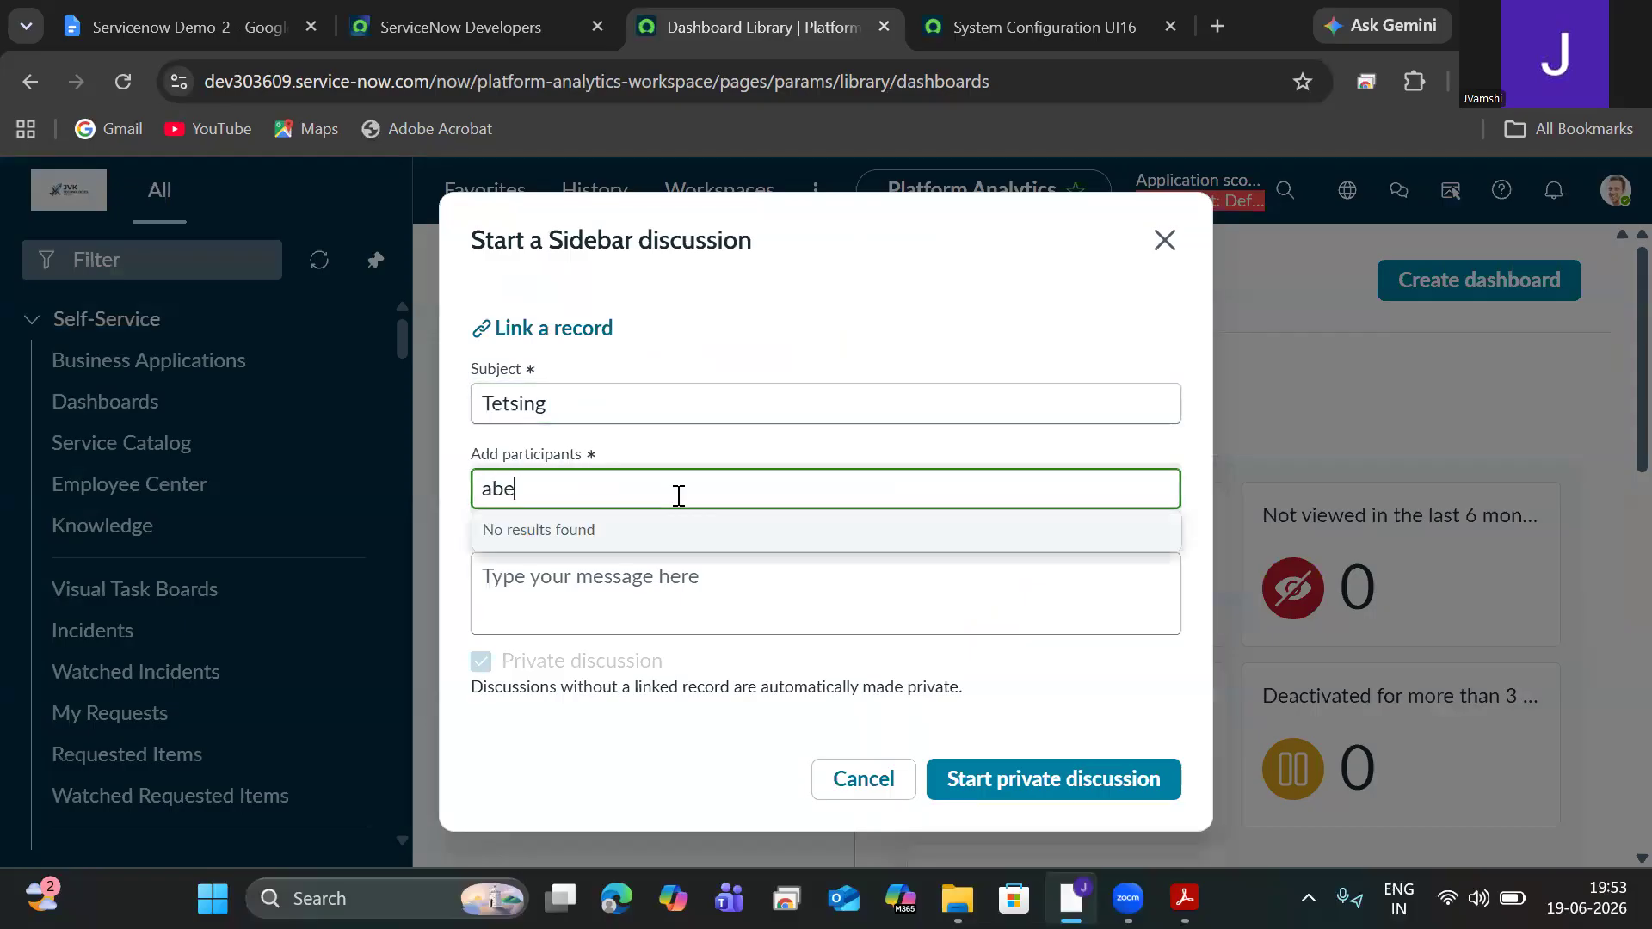
text(l)
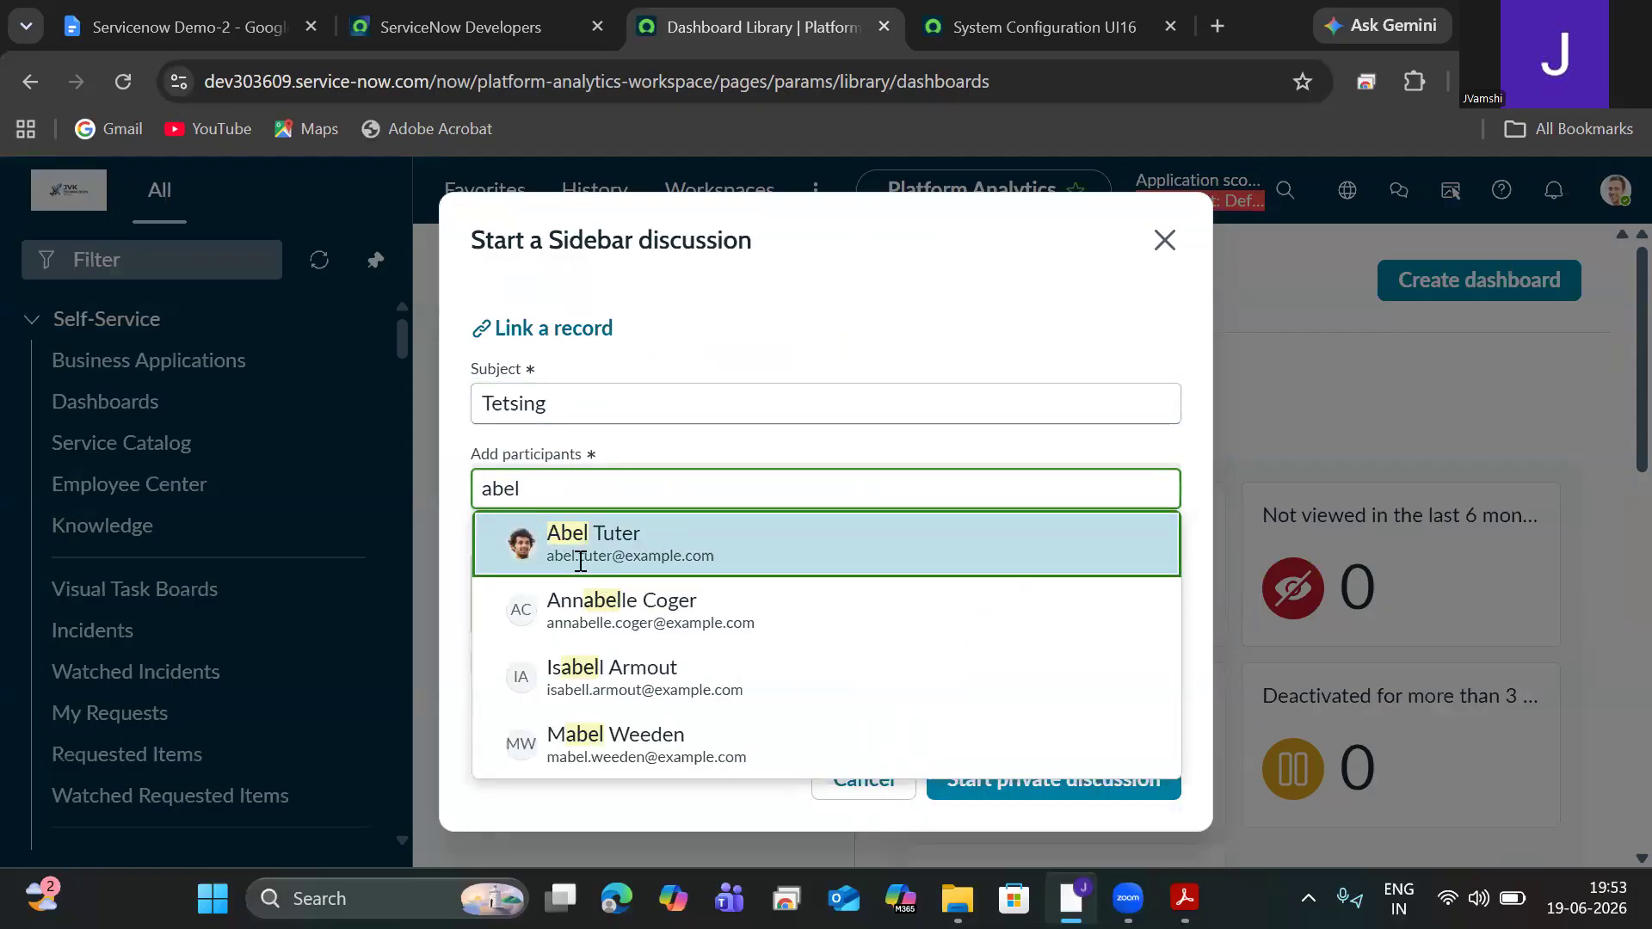
click(634, 560)
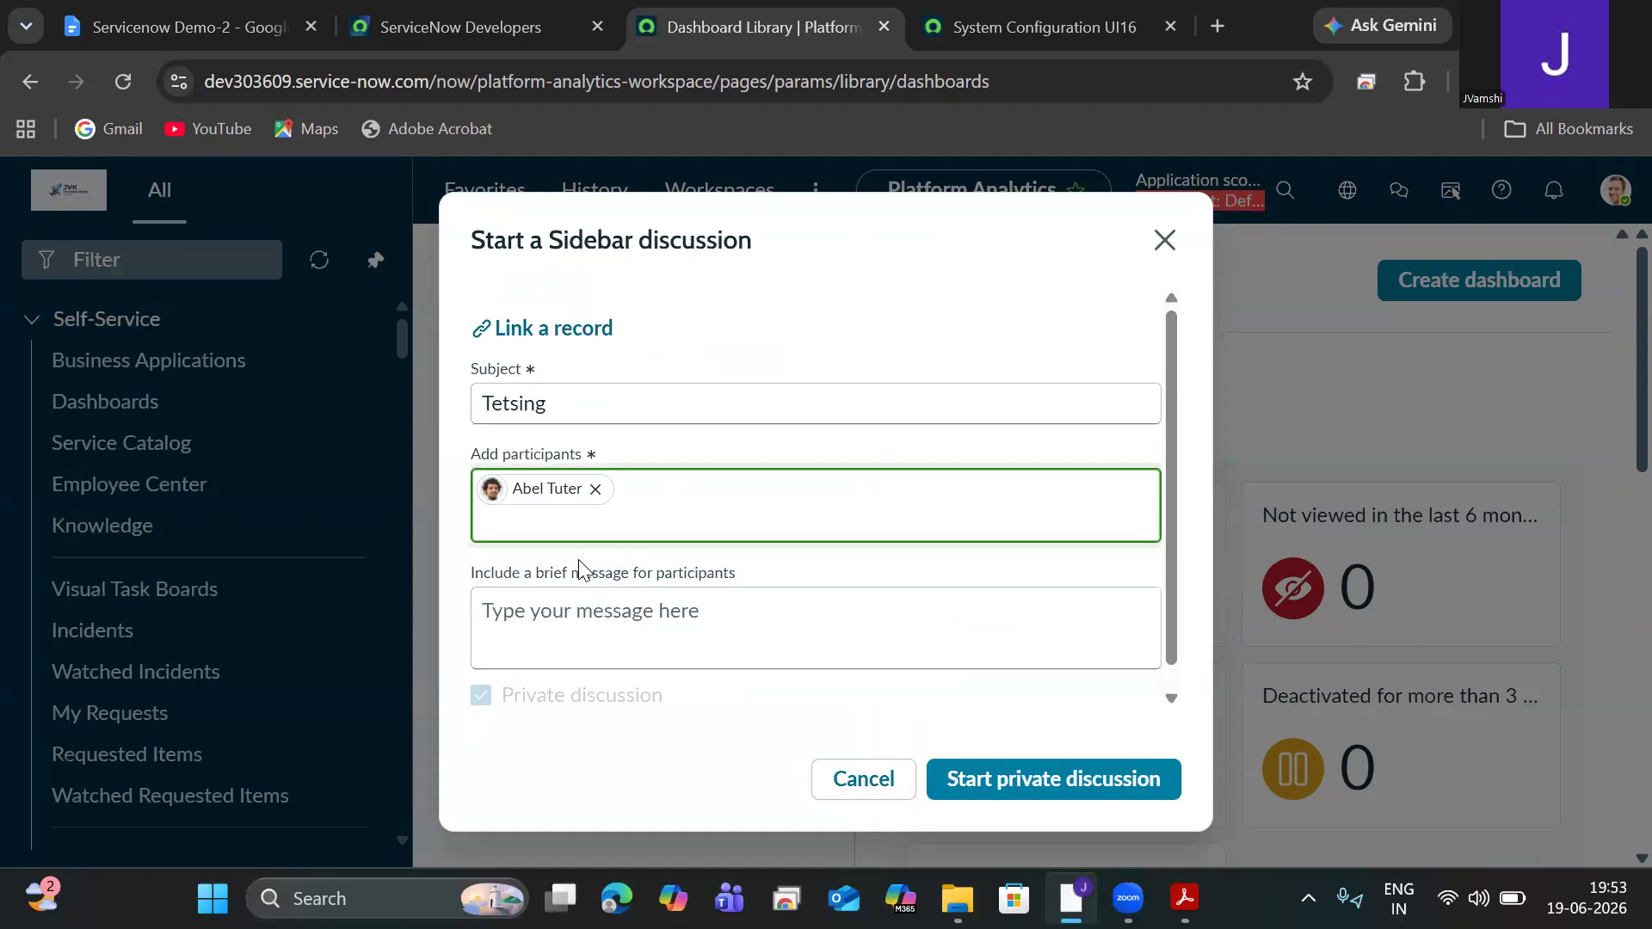
click(641, 621)
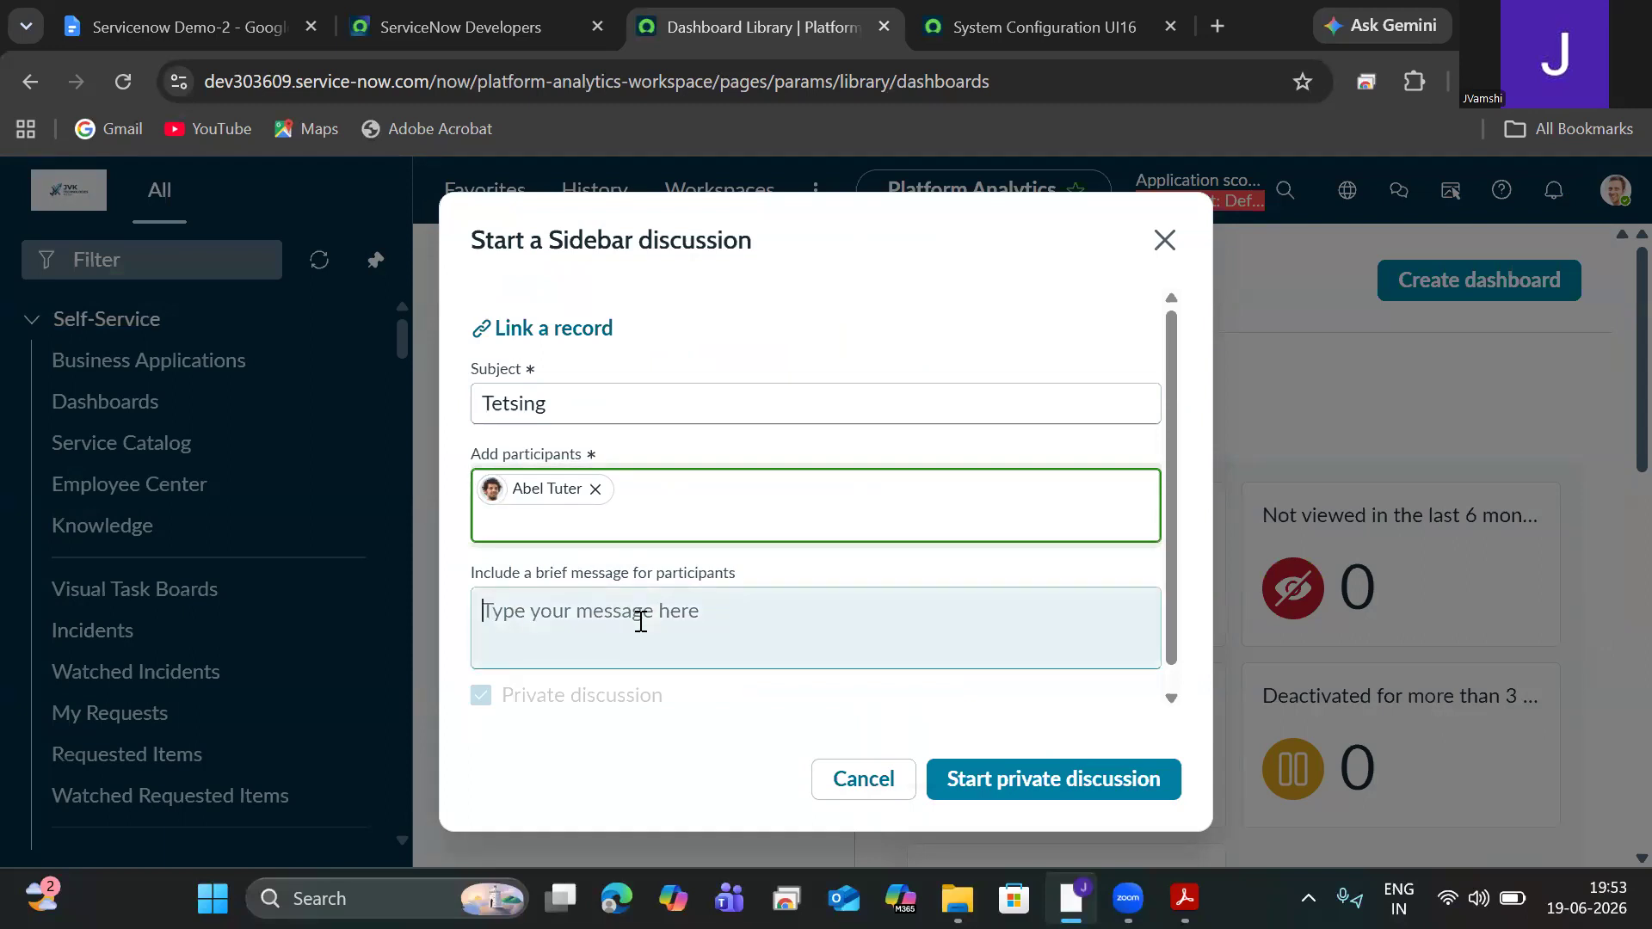
text(Hi)
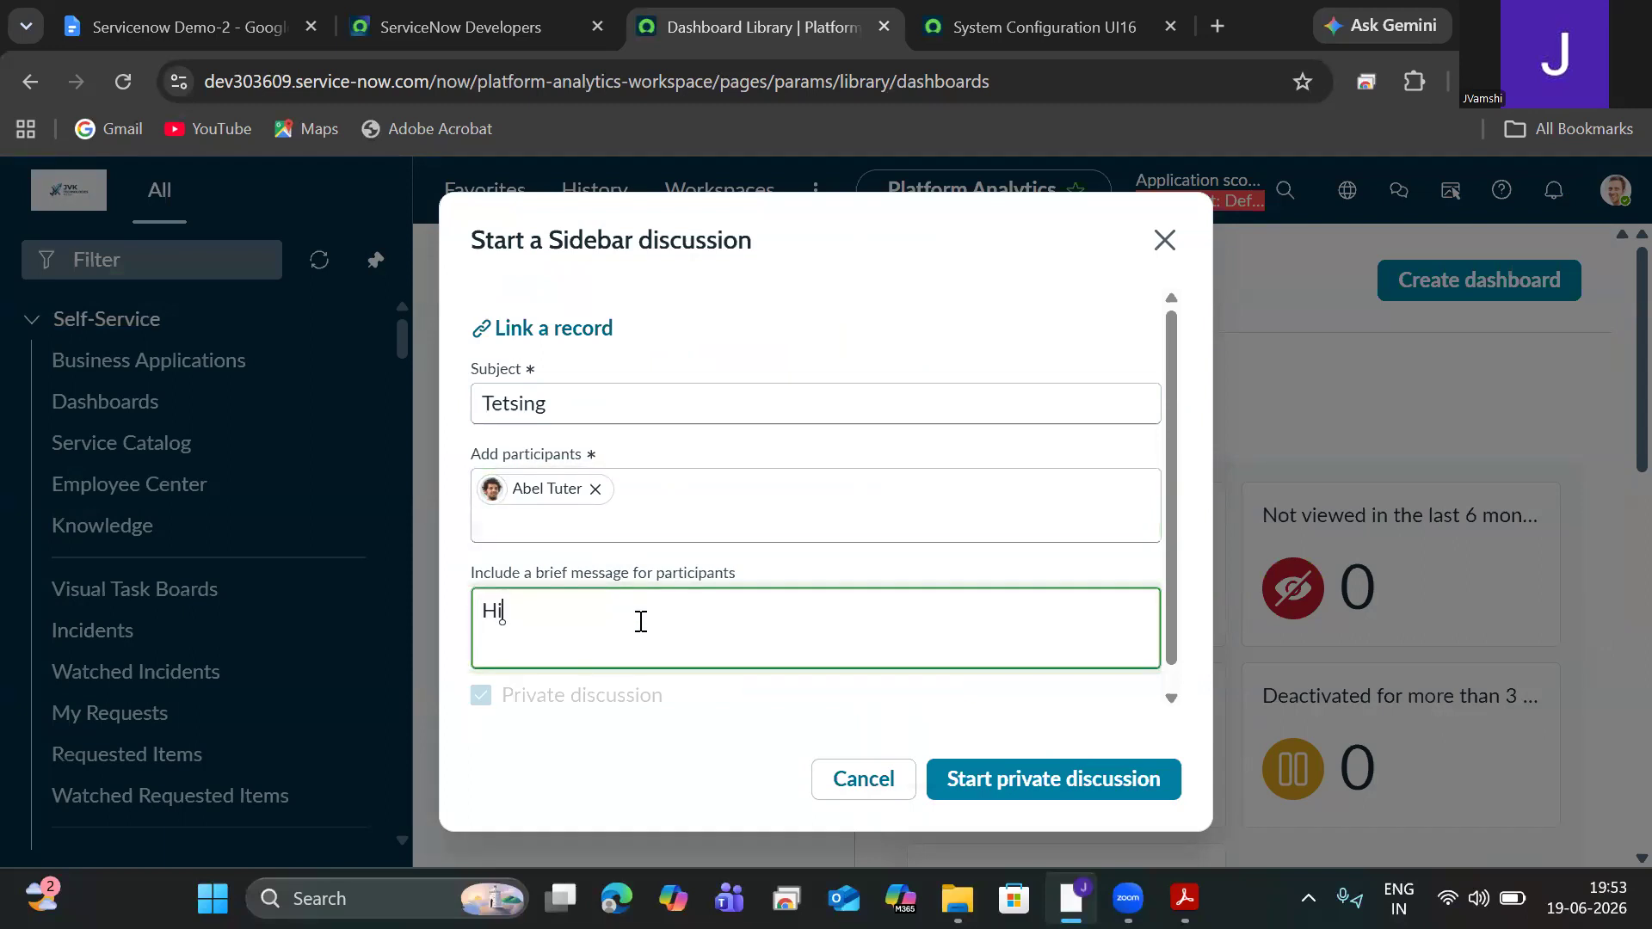
click(978, 784)
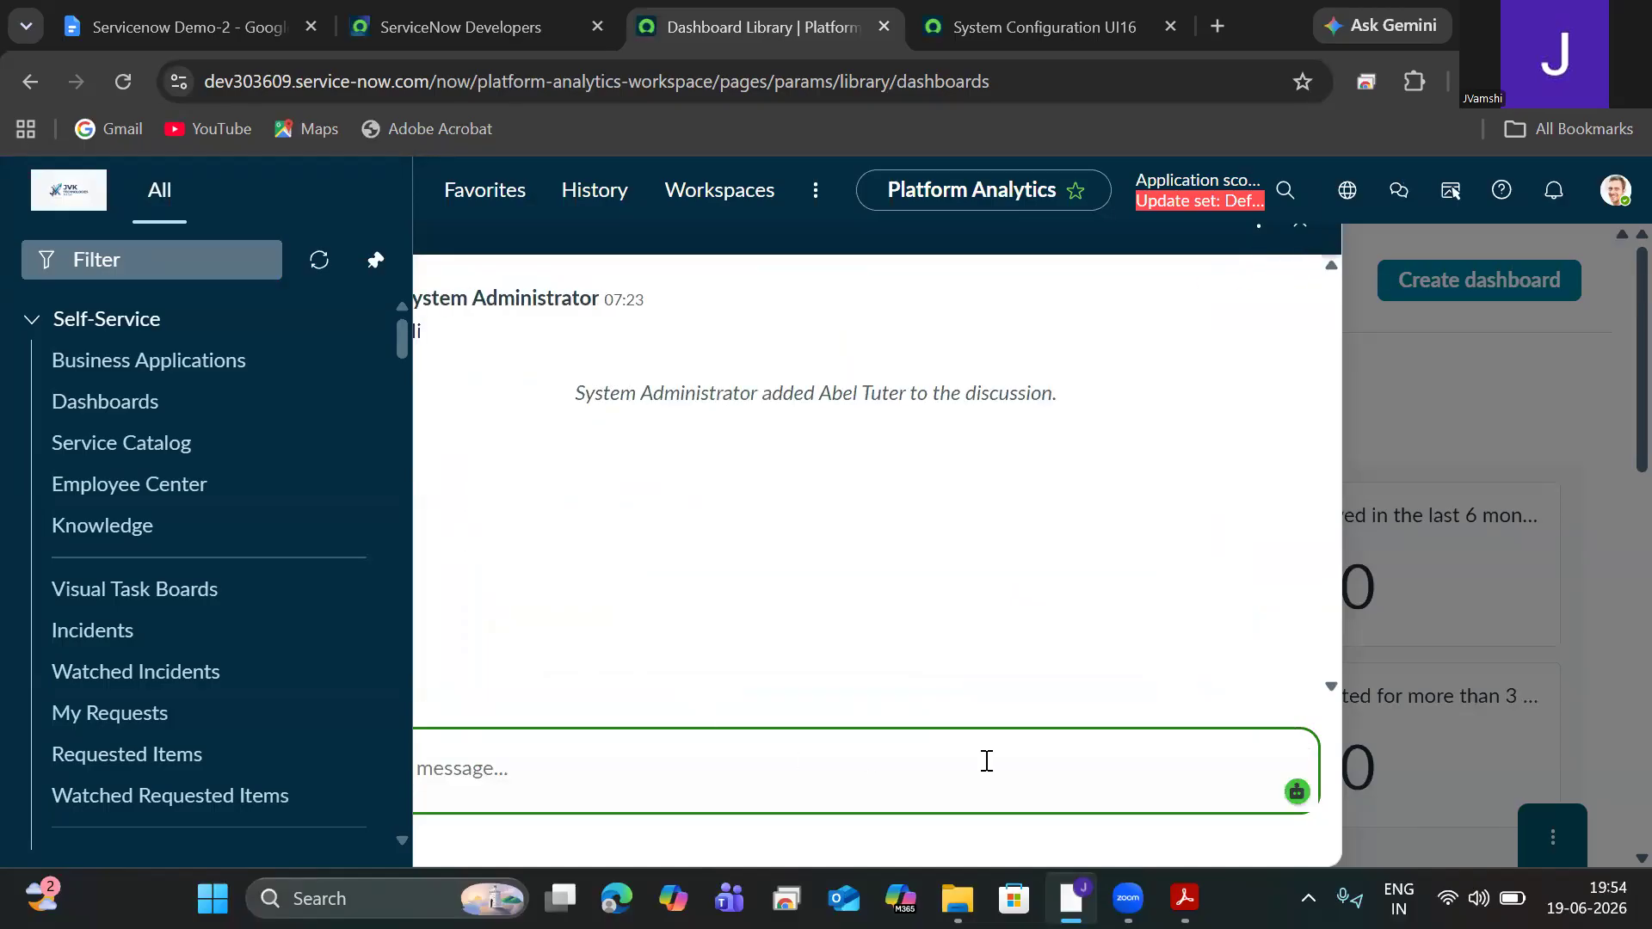
Step: Unpin the application navigator and collapse the Tetsing discussion window
click(375, 261)
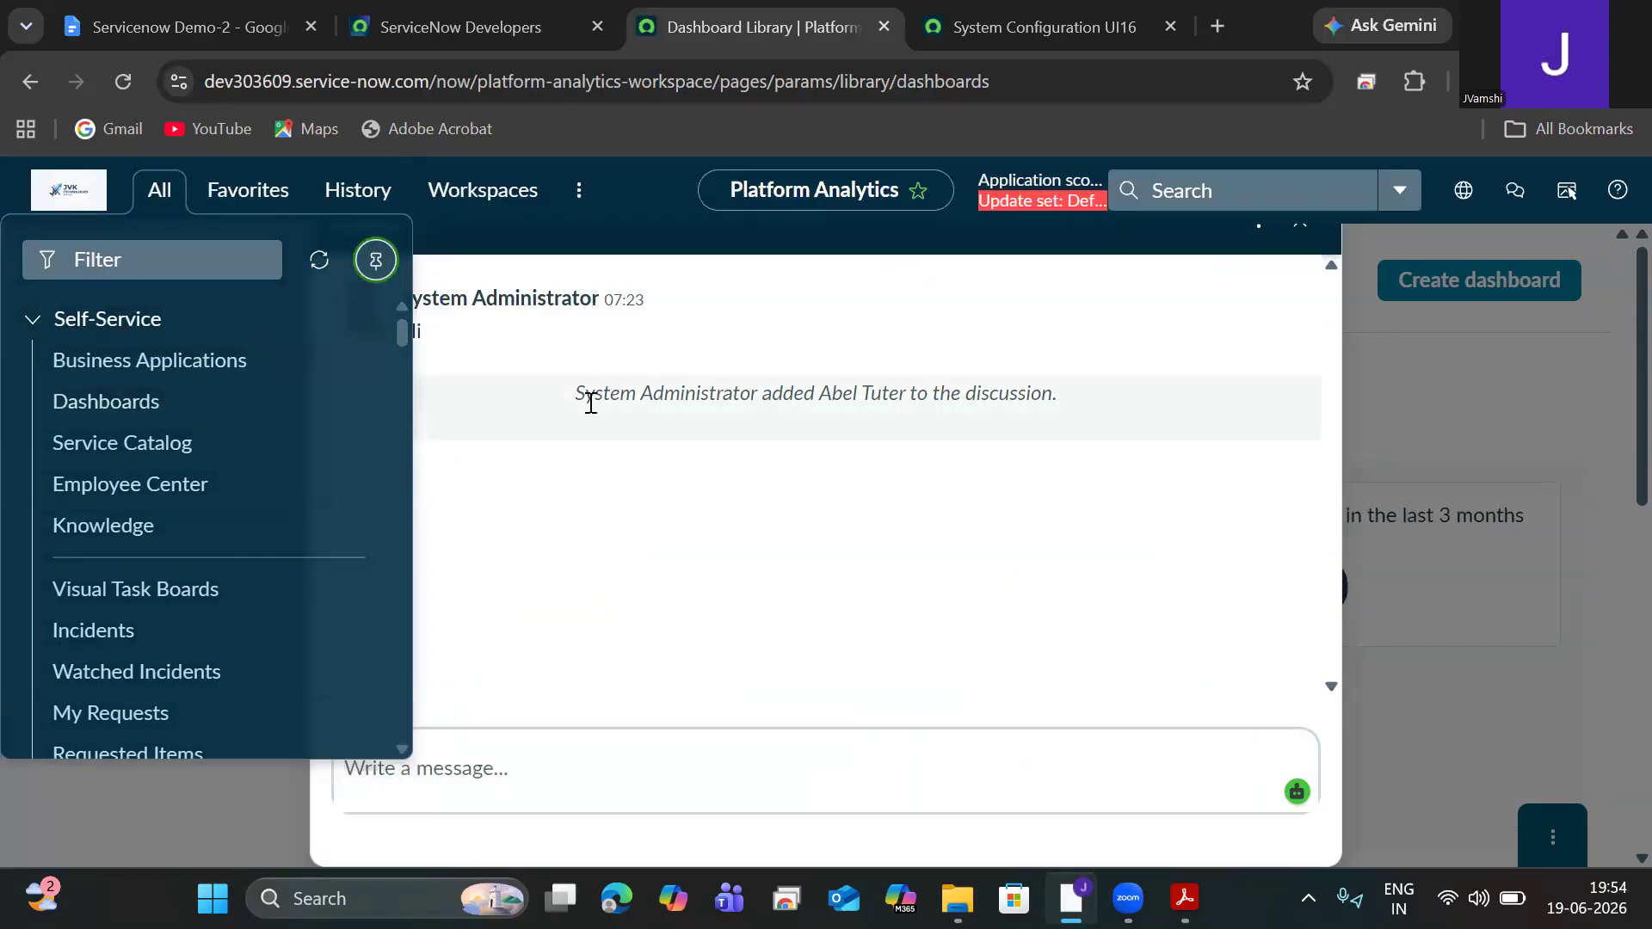
drag(629, 308, 645, 448)
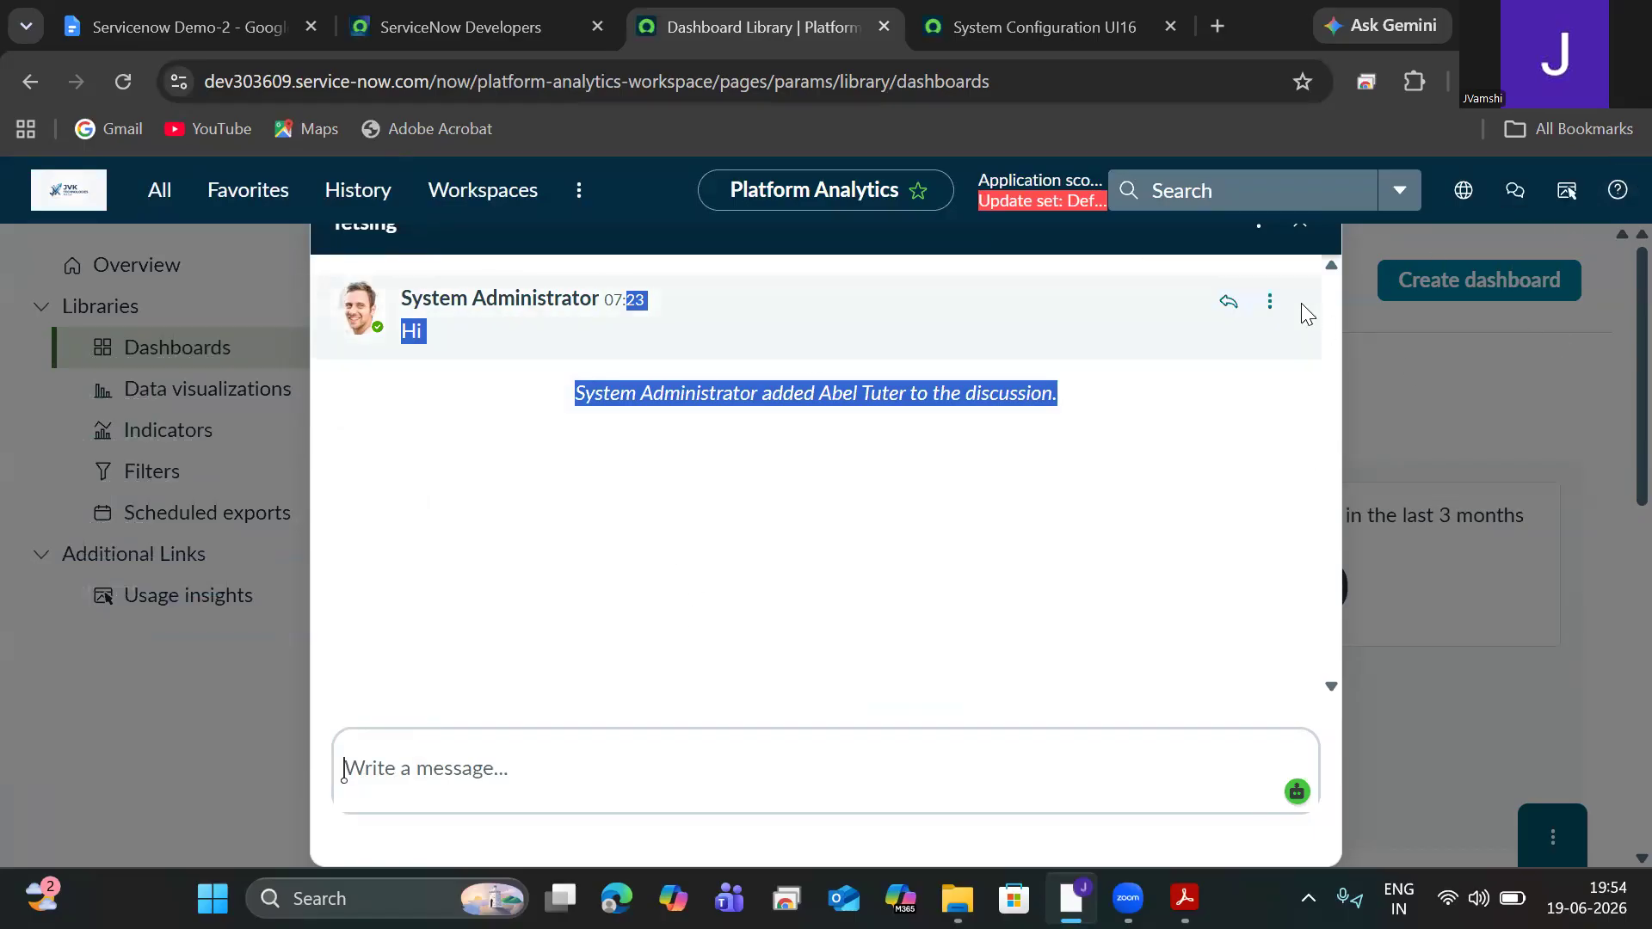
click(1294, 234)
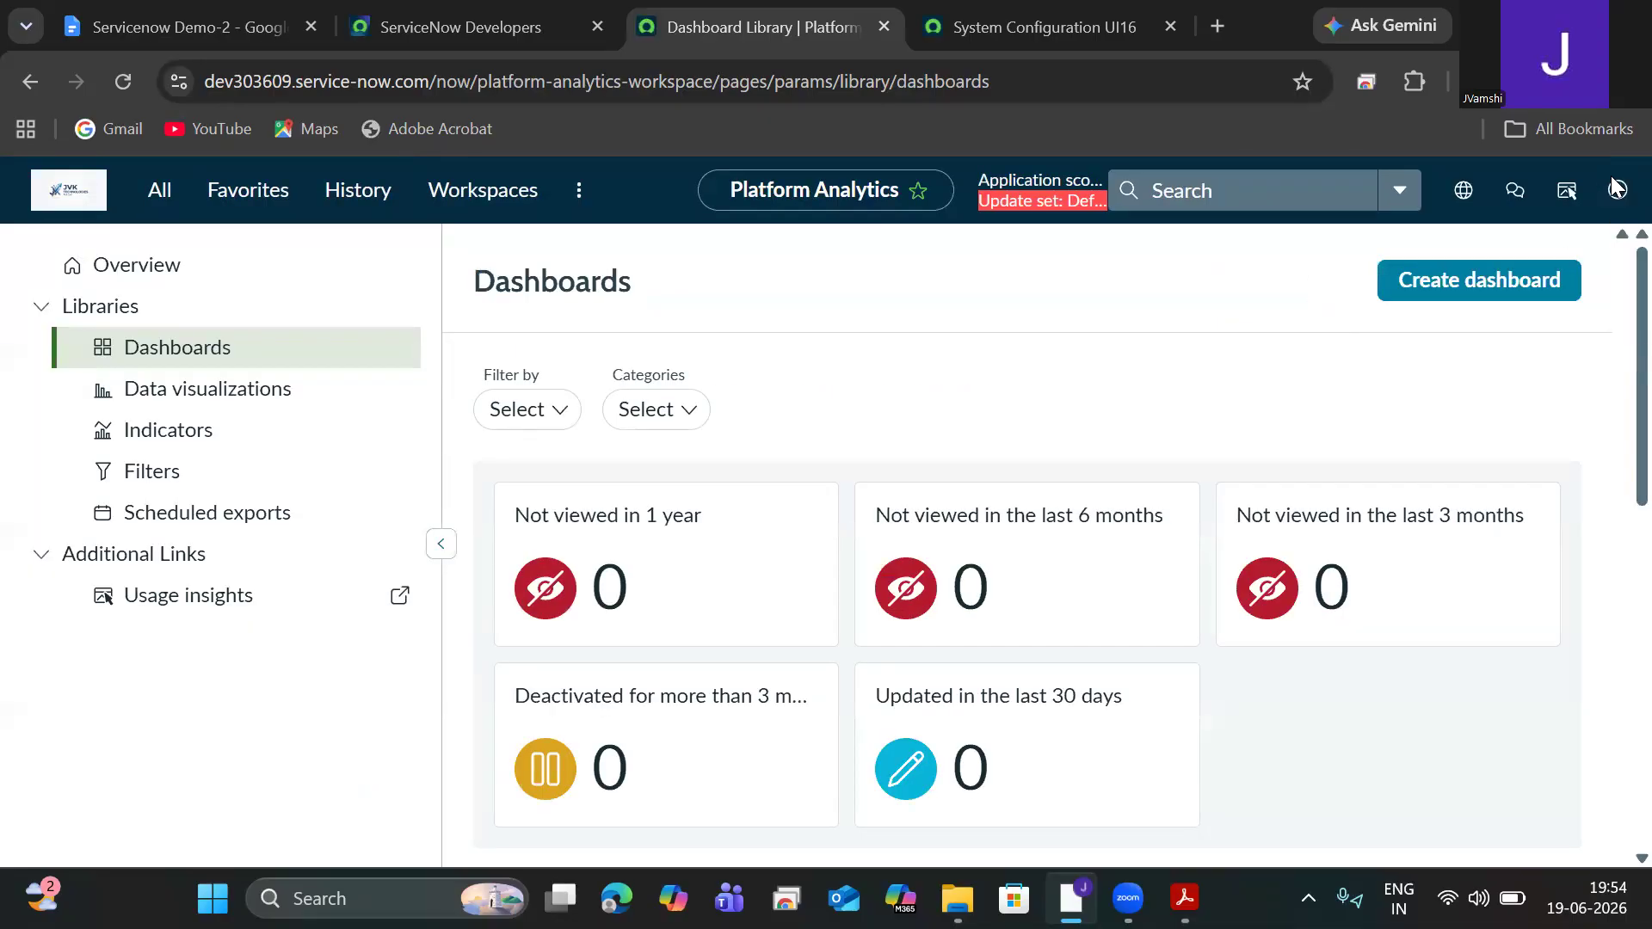
click(156, 191)
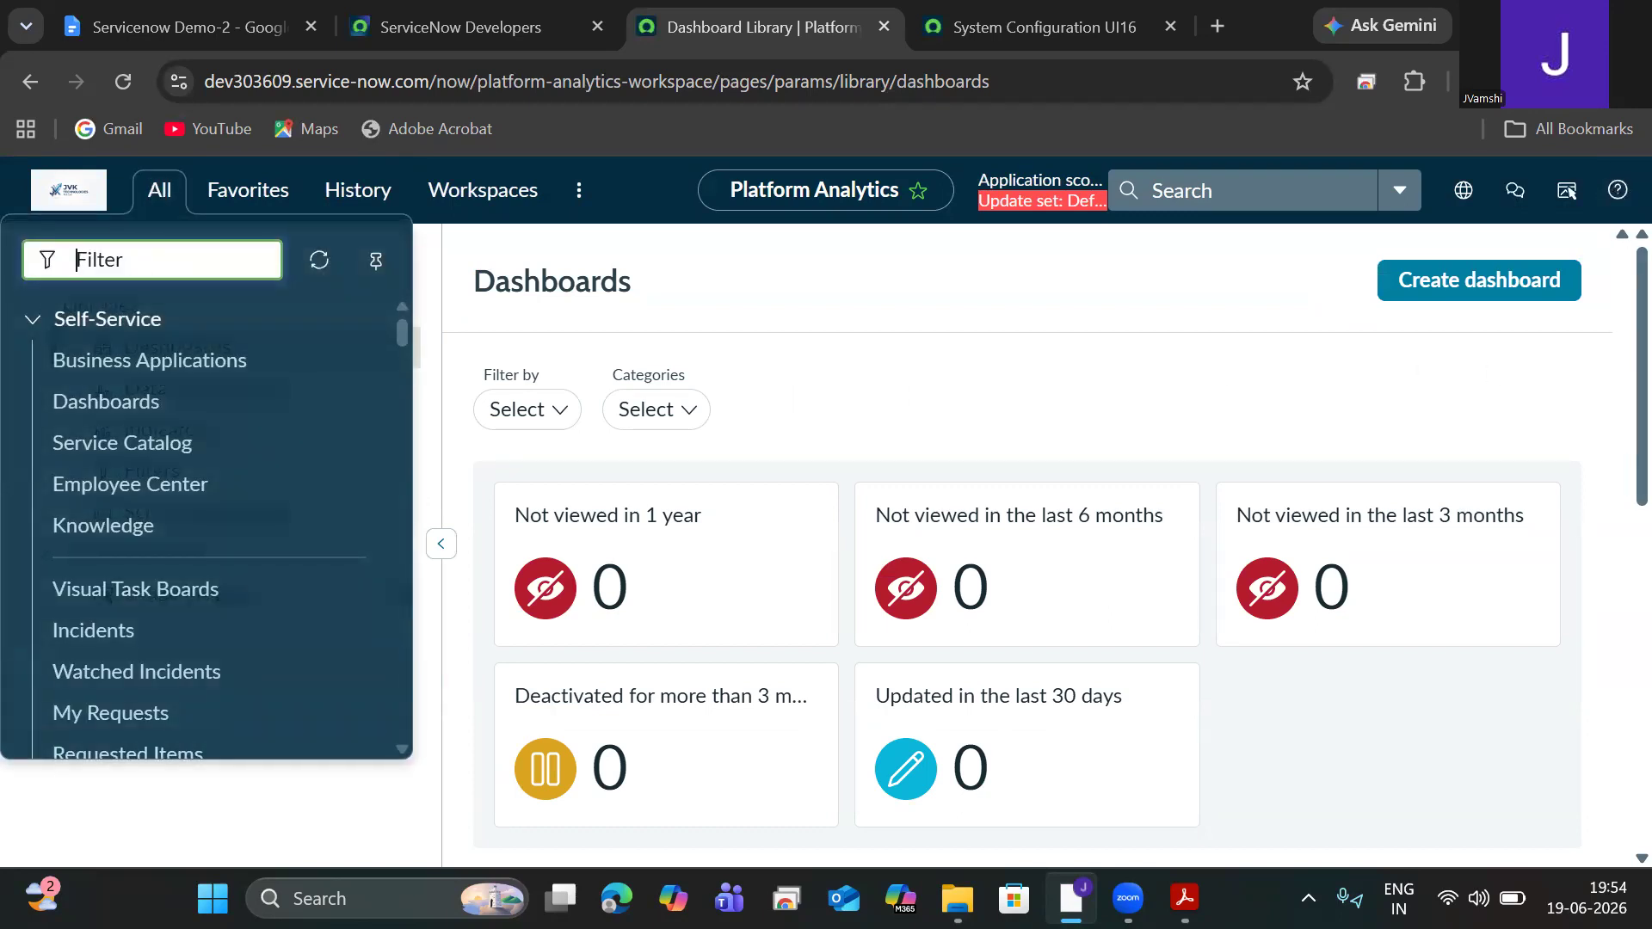
click(1564, 24)
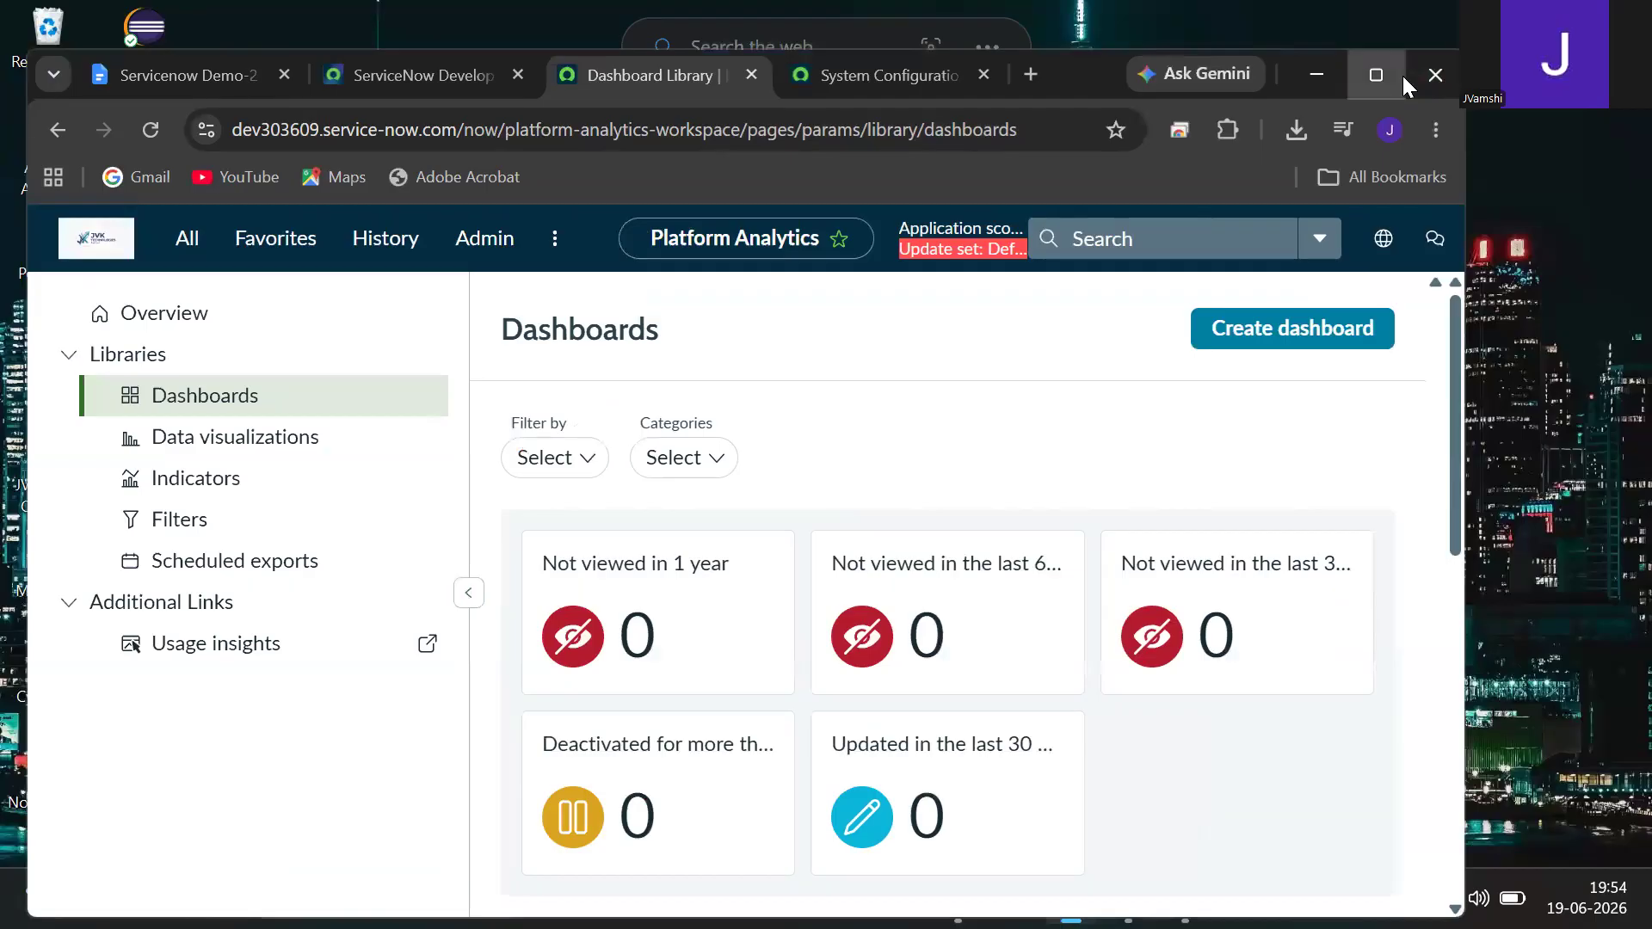
click(1401, 75)
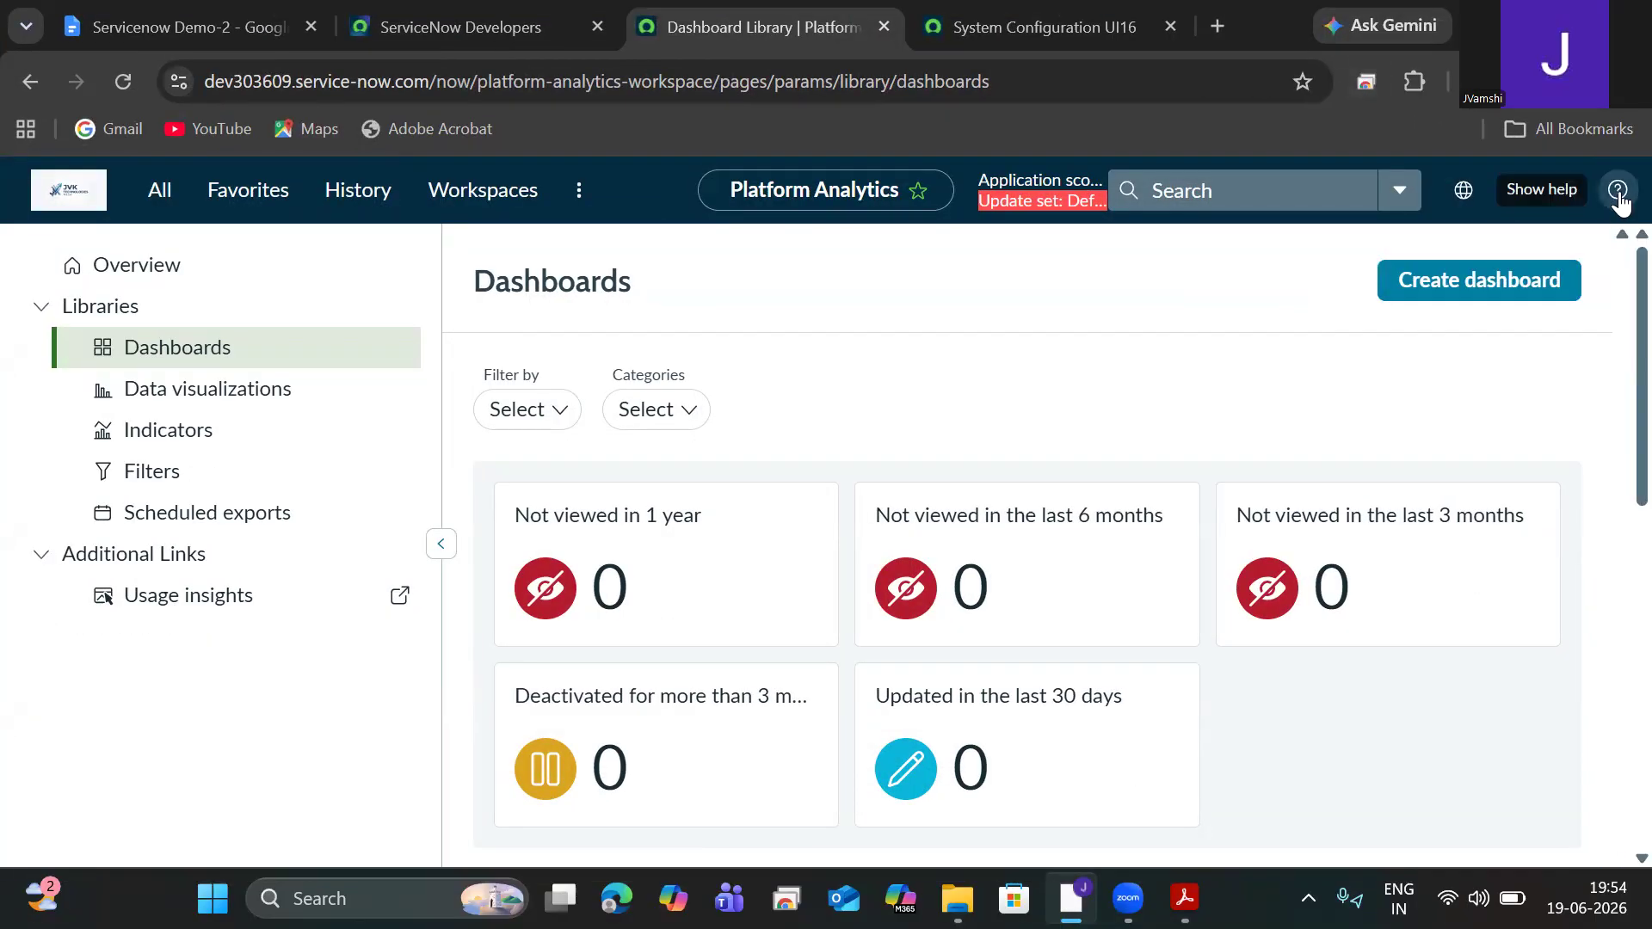
click(1619, 191)
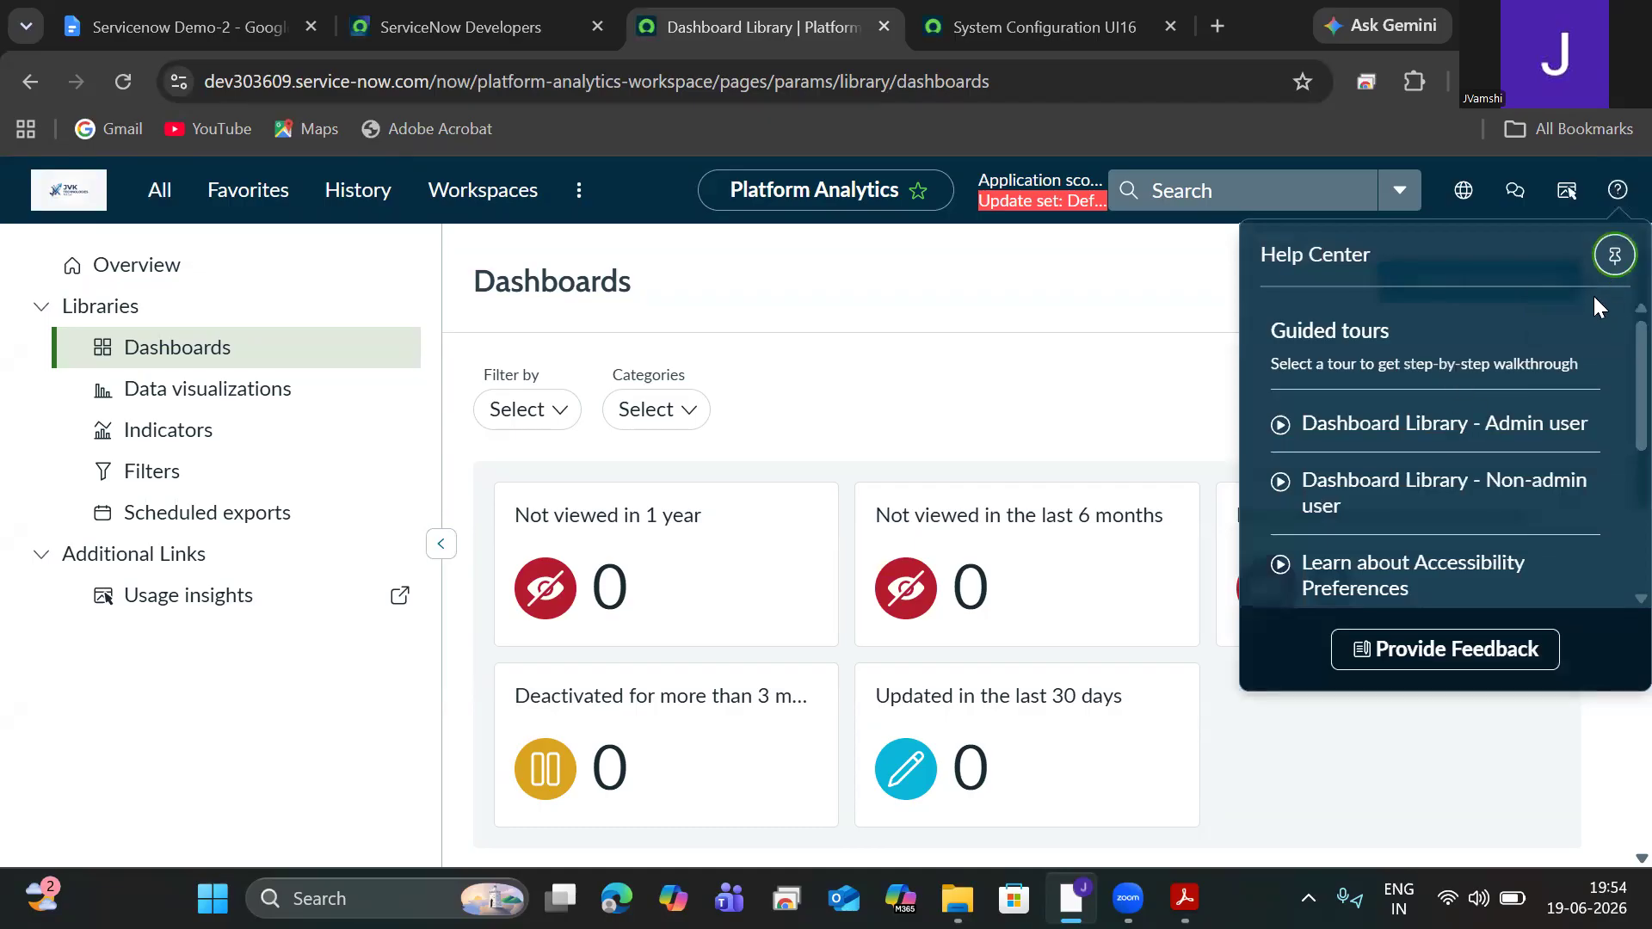
click(156, 193)
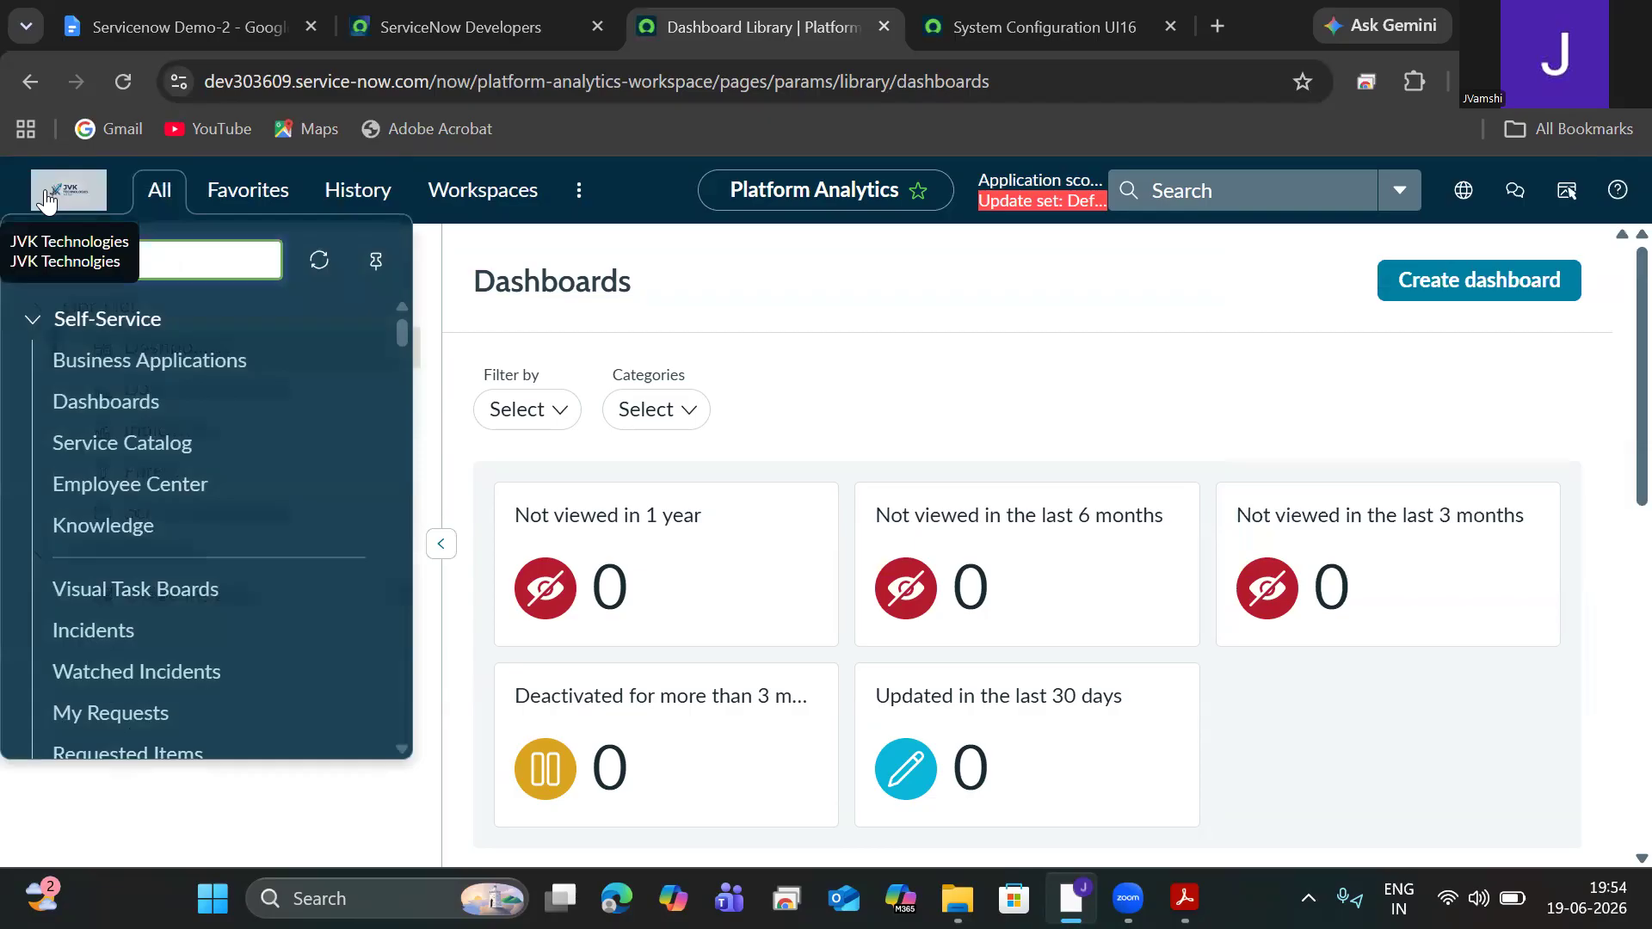
Step: Go to the instance's home page through the company logo and dismiss the Dashboards guided tour
click(46, 200)
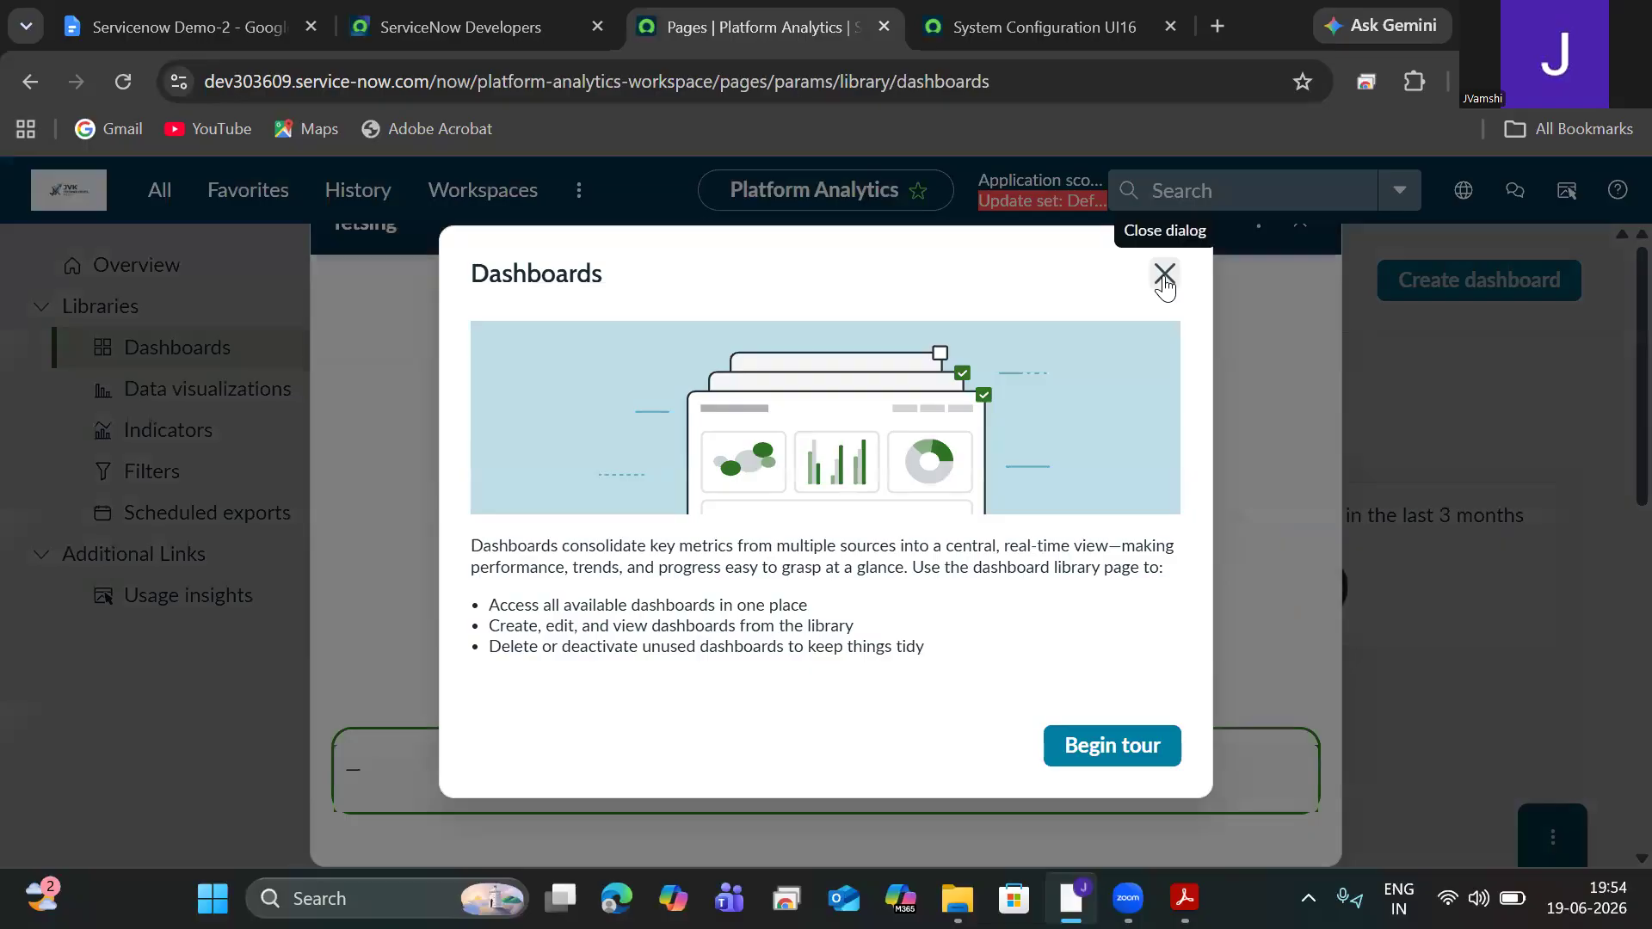
click(1165, 275)
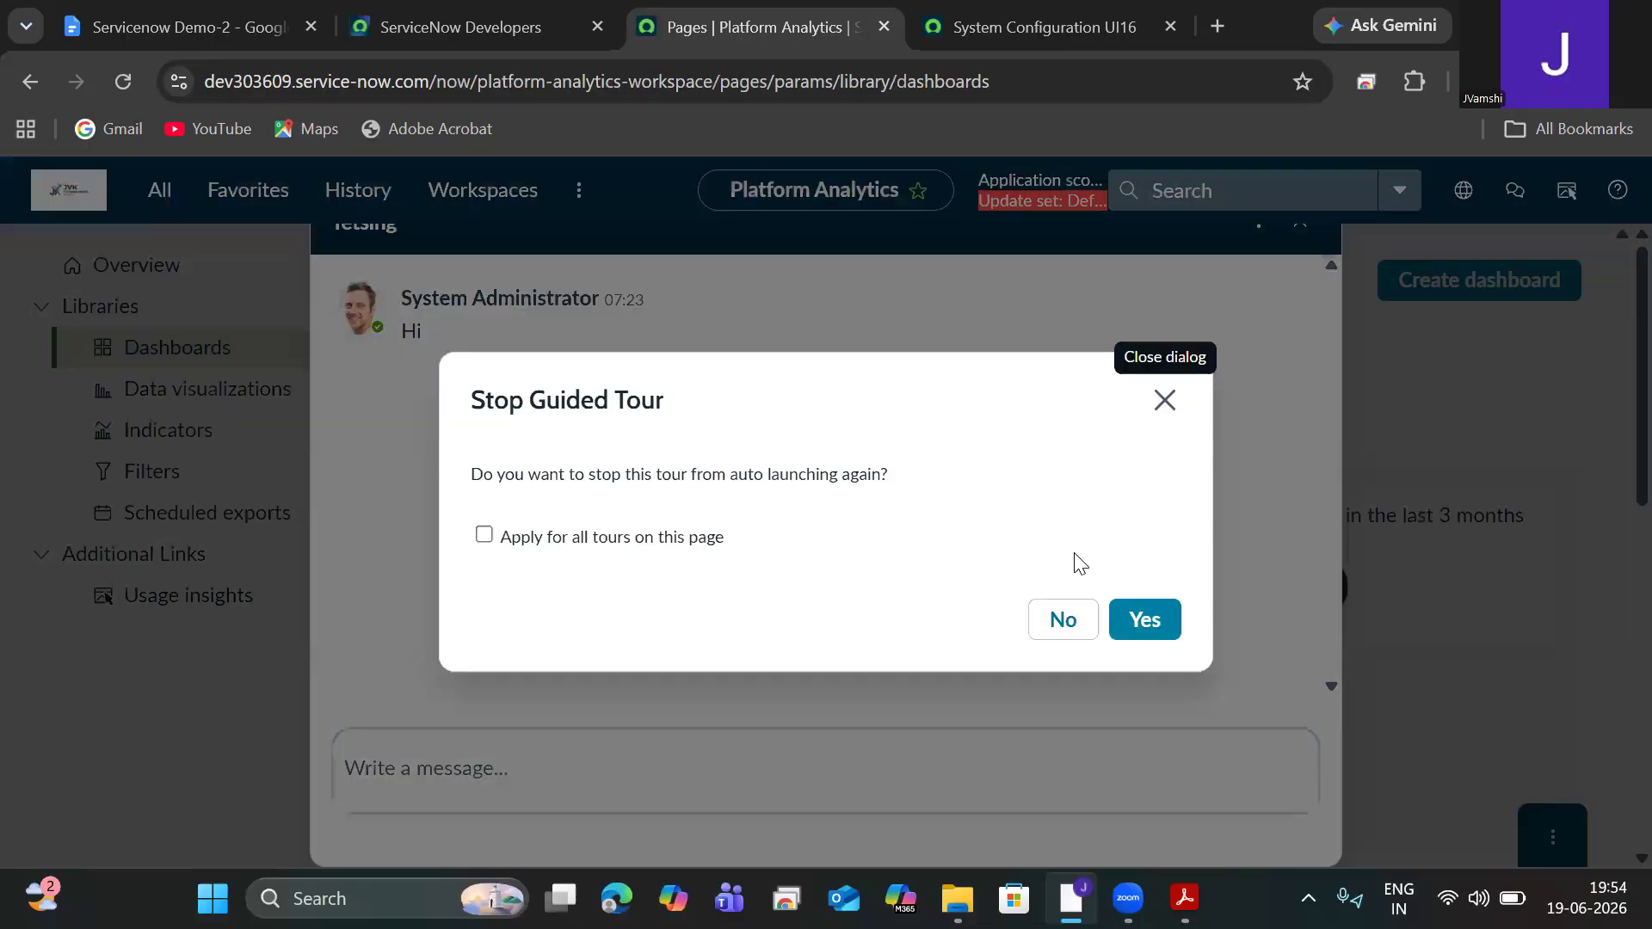
click(1165, 401)
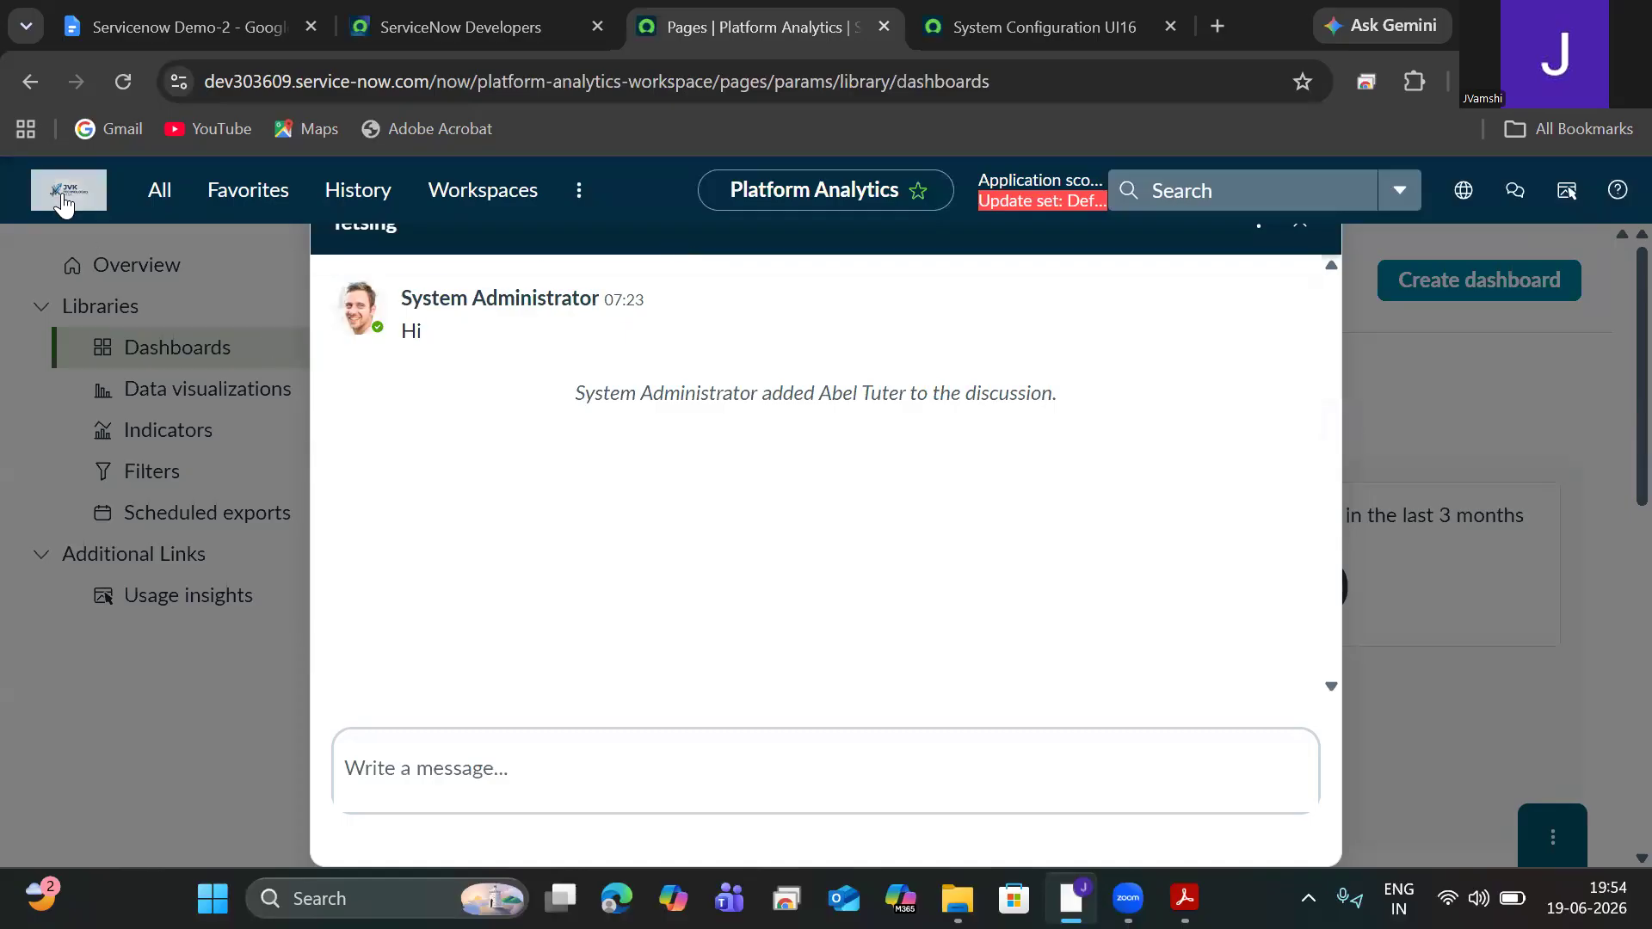
Step: Pin the application navigator open and impersonate the user listed under recent impersonations
click(157, 197)
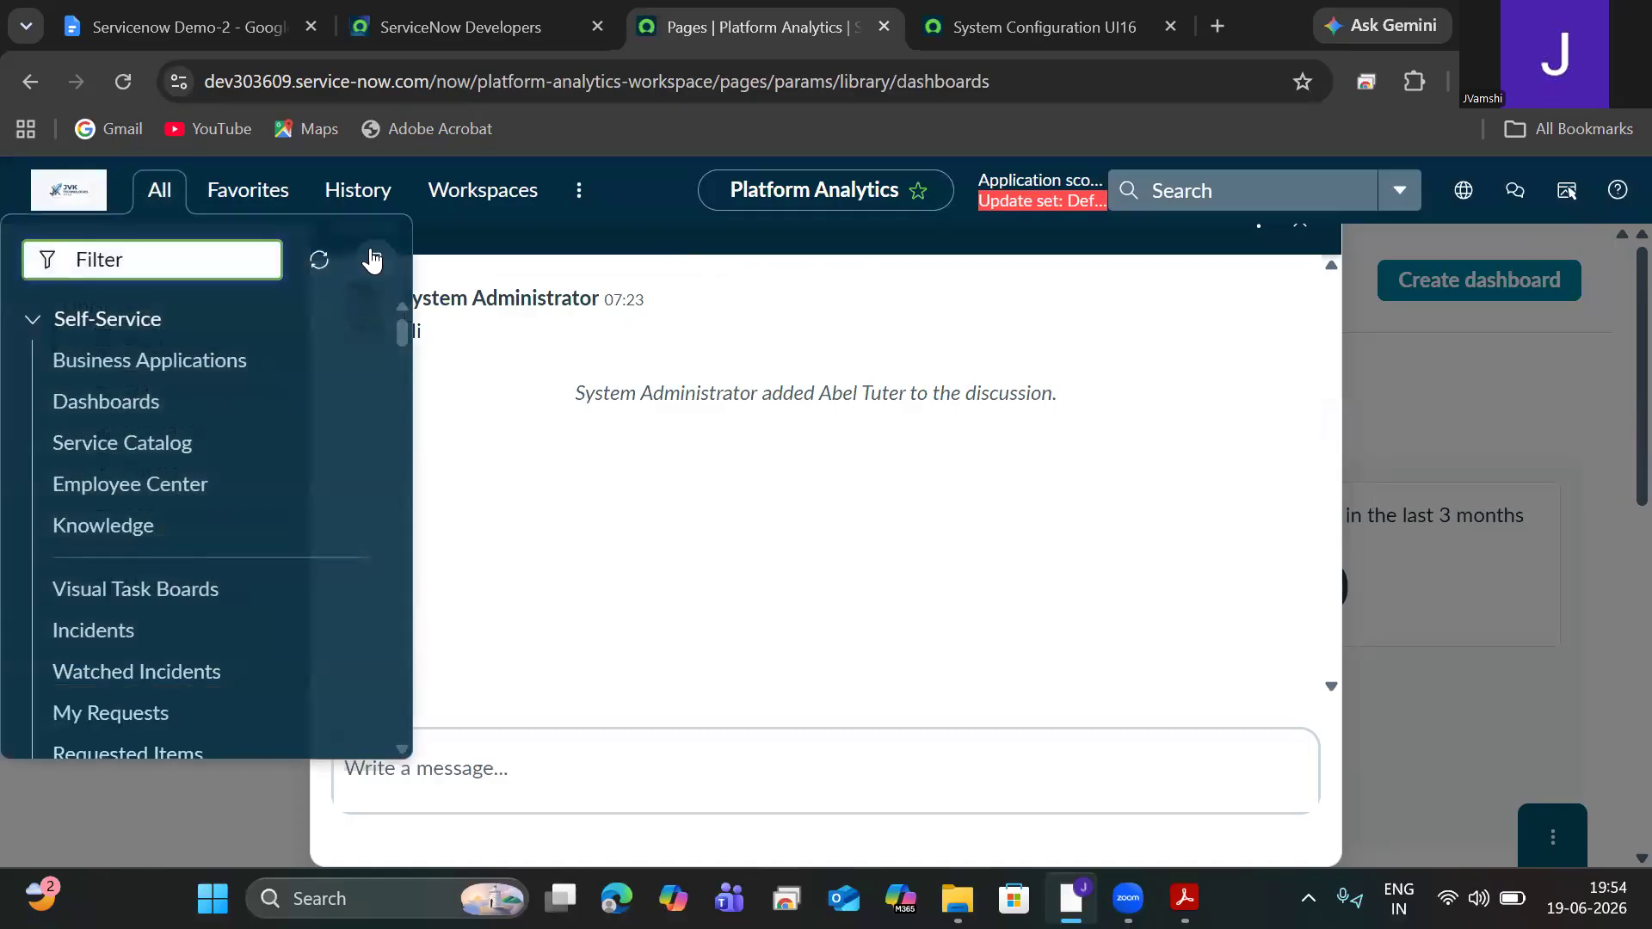
click(374, 260)
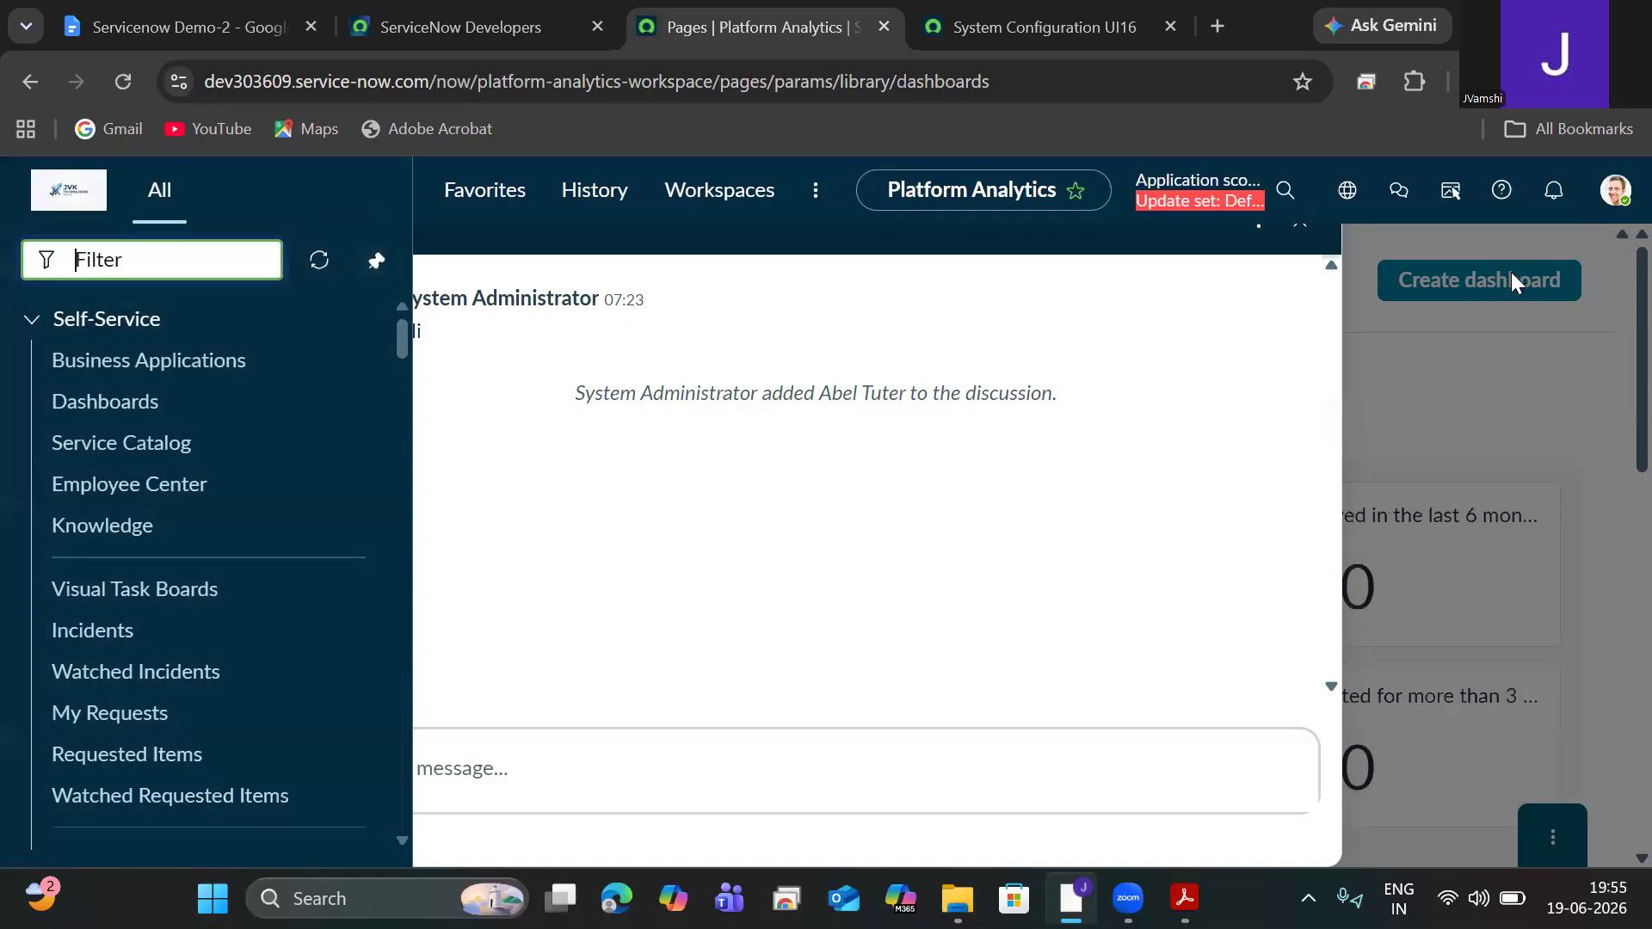
click(1616, 193)
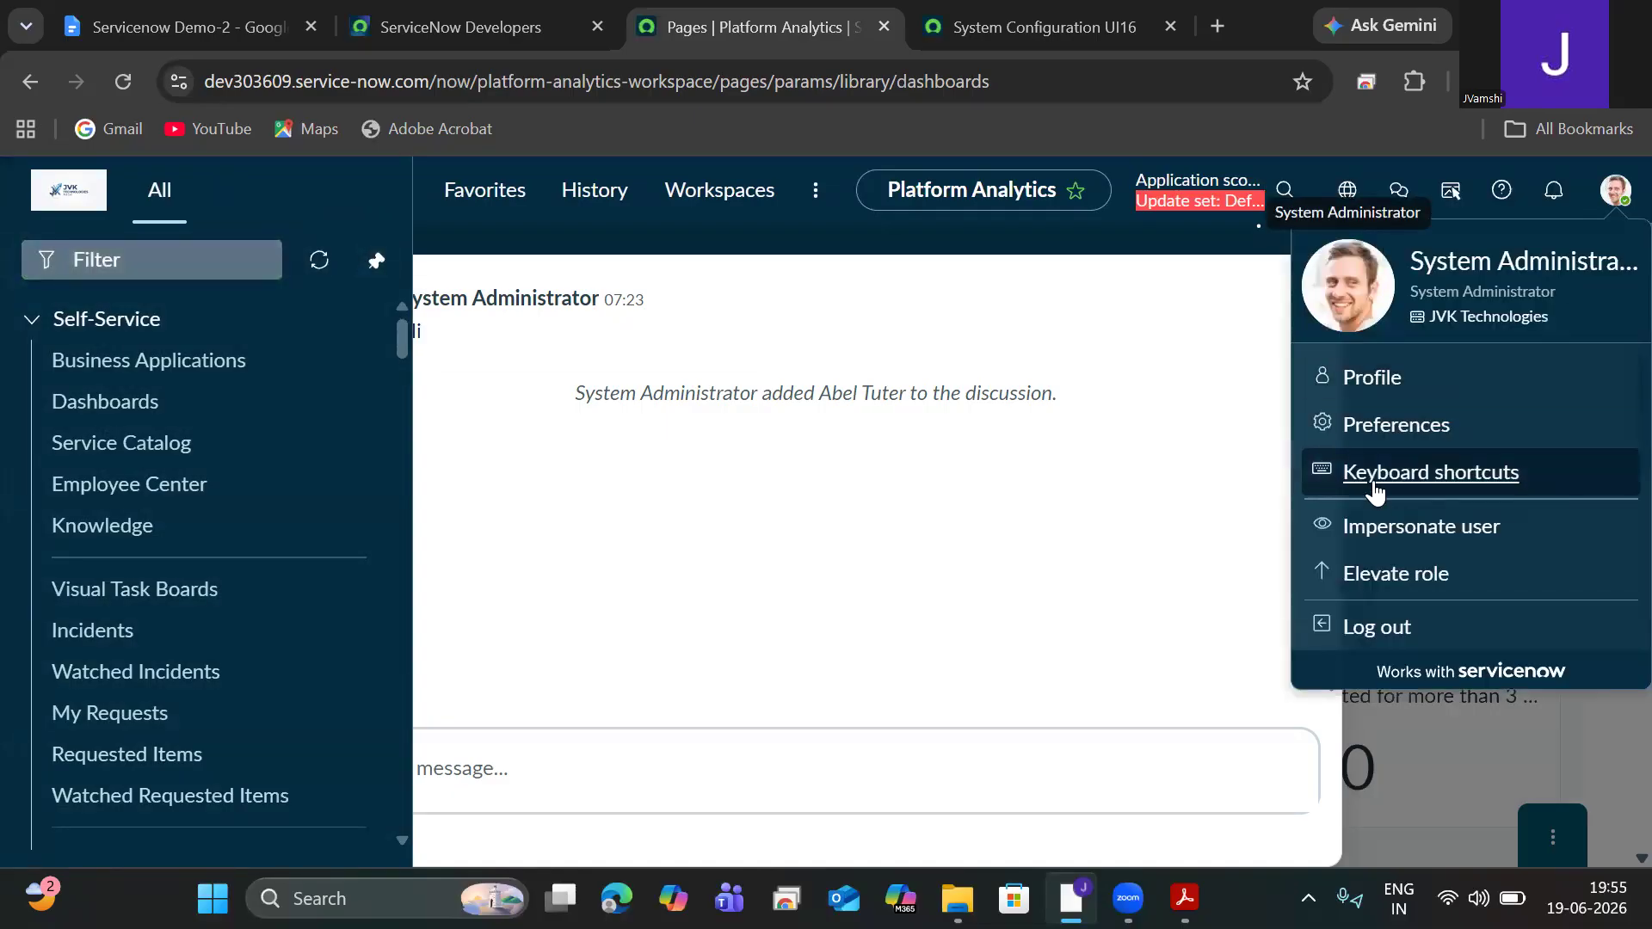
click(1381, 537)
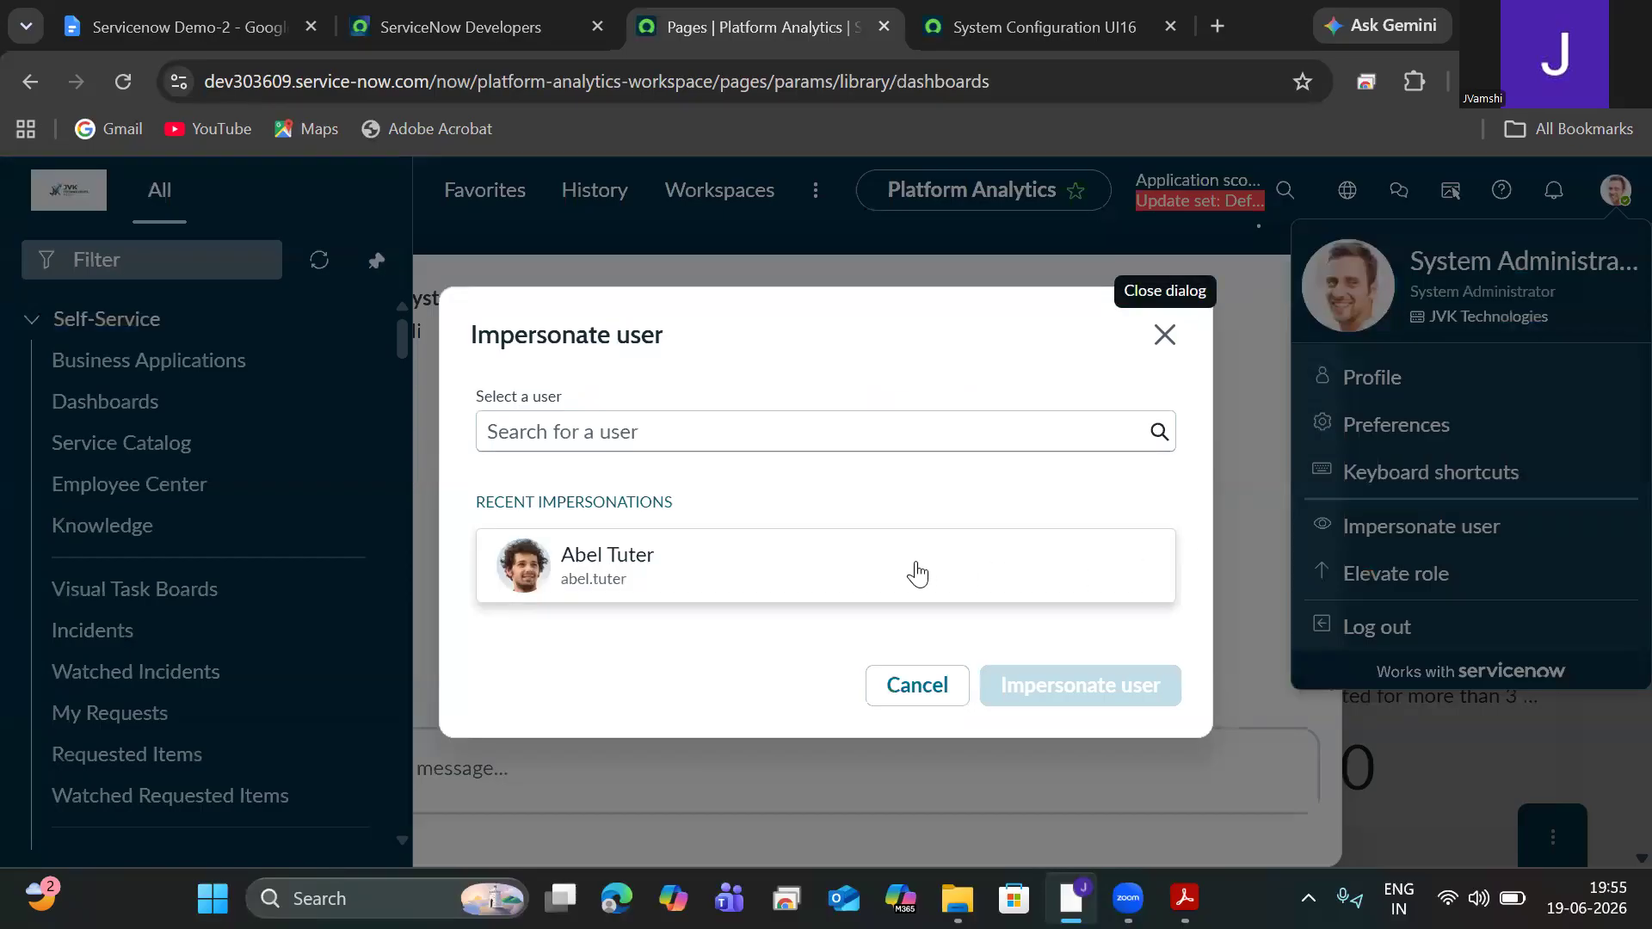
click(917, 573)
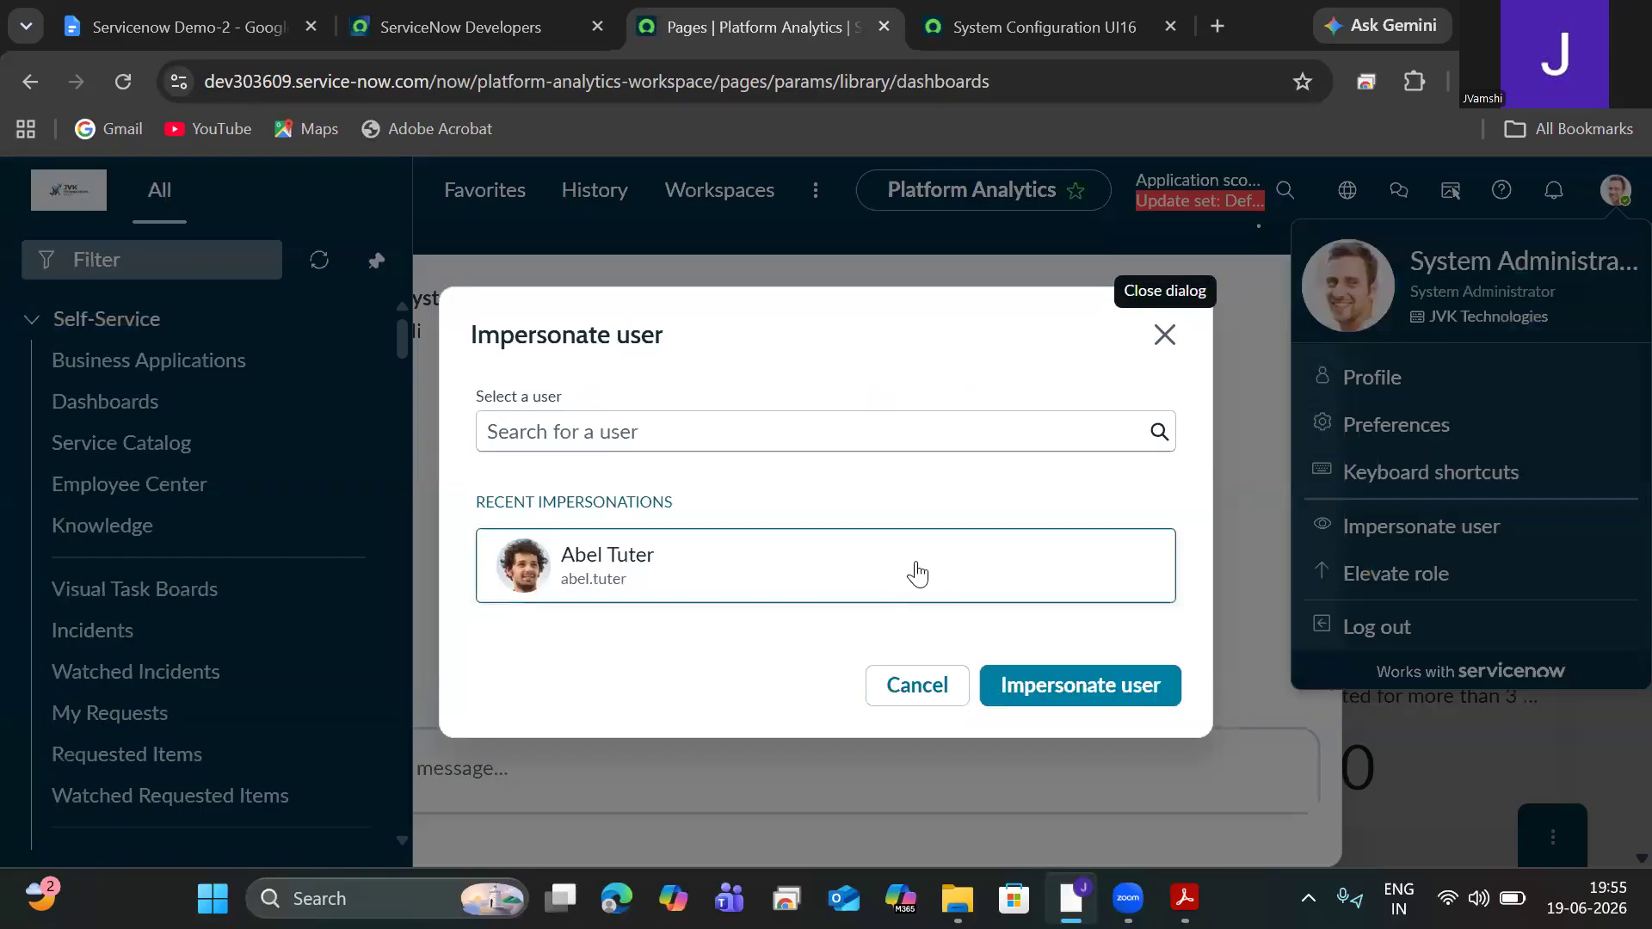
click(1058, 686)
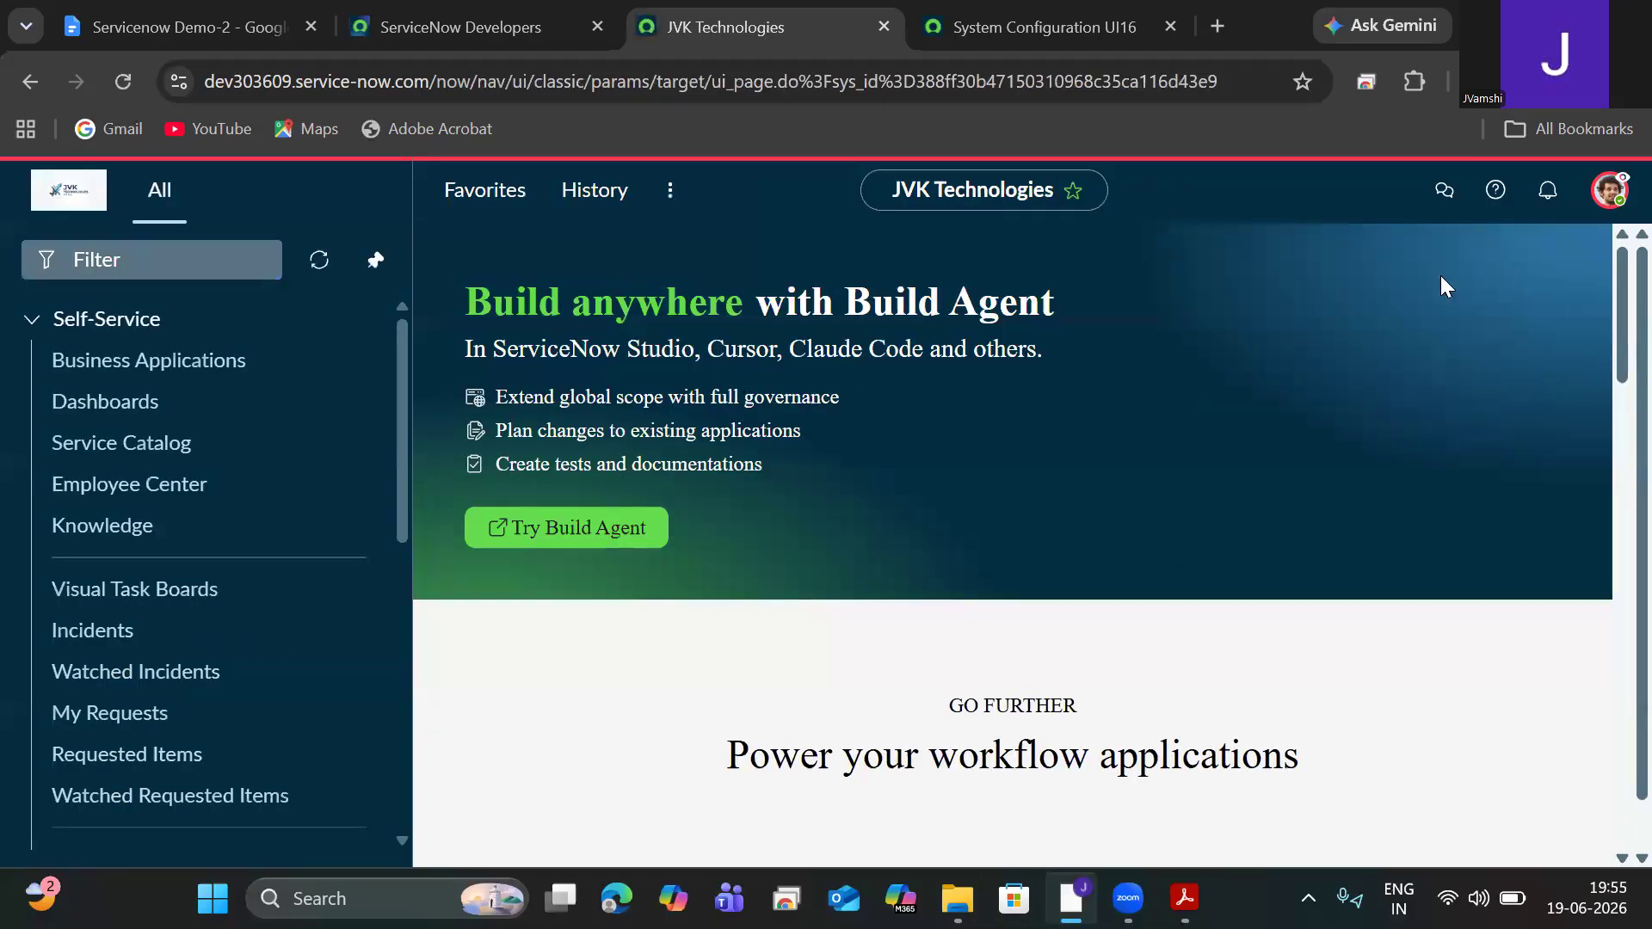
Step: Open the Tetsing discussion from all Sidebar discussions and send the reply "hi how are you"
click(1449, 188)
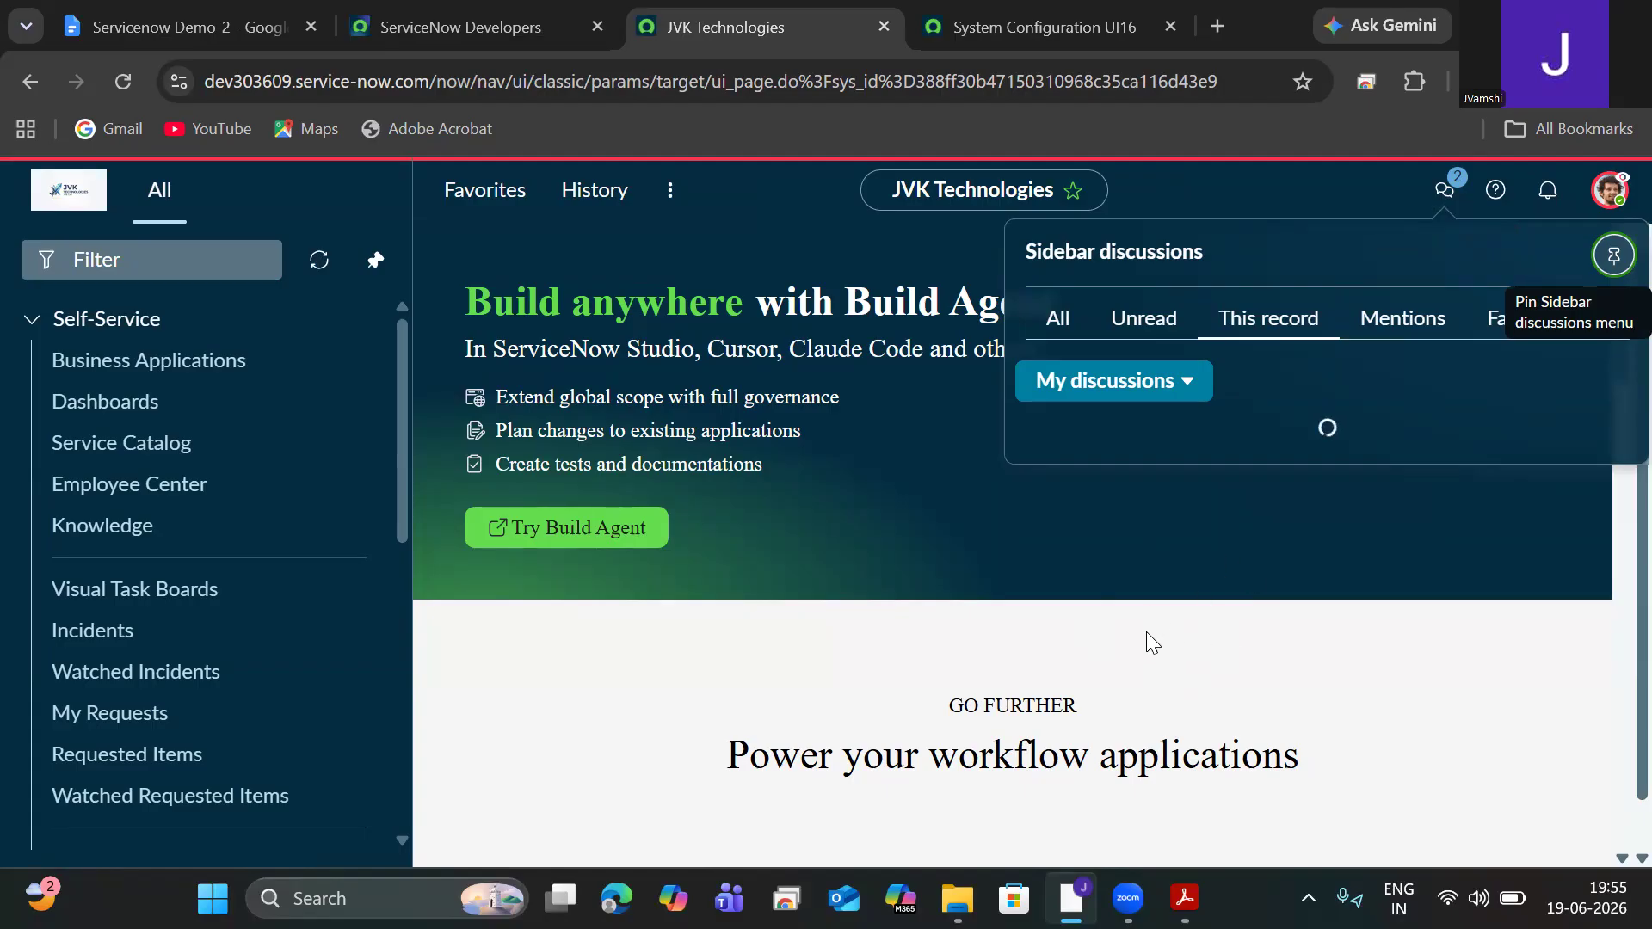
click(1059, 321)
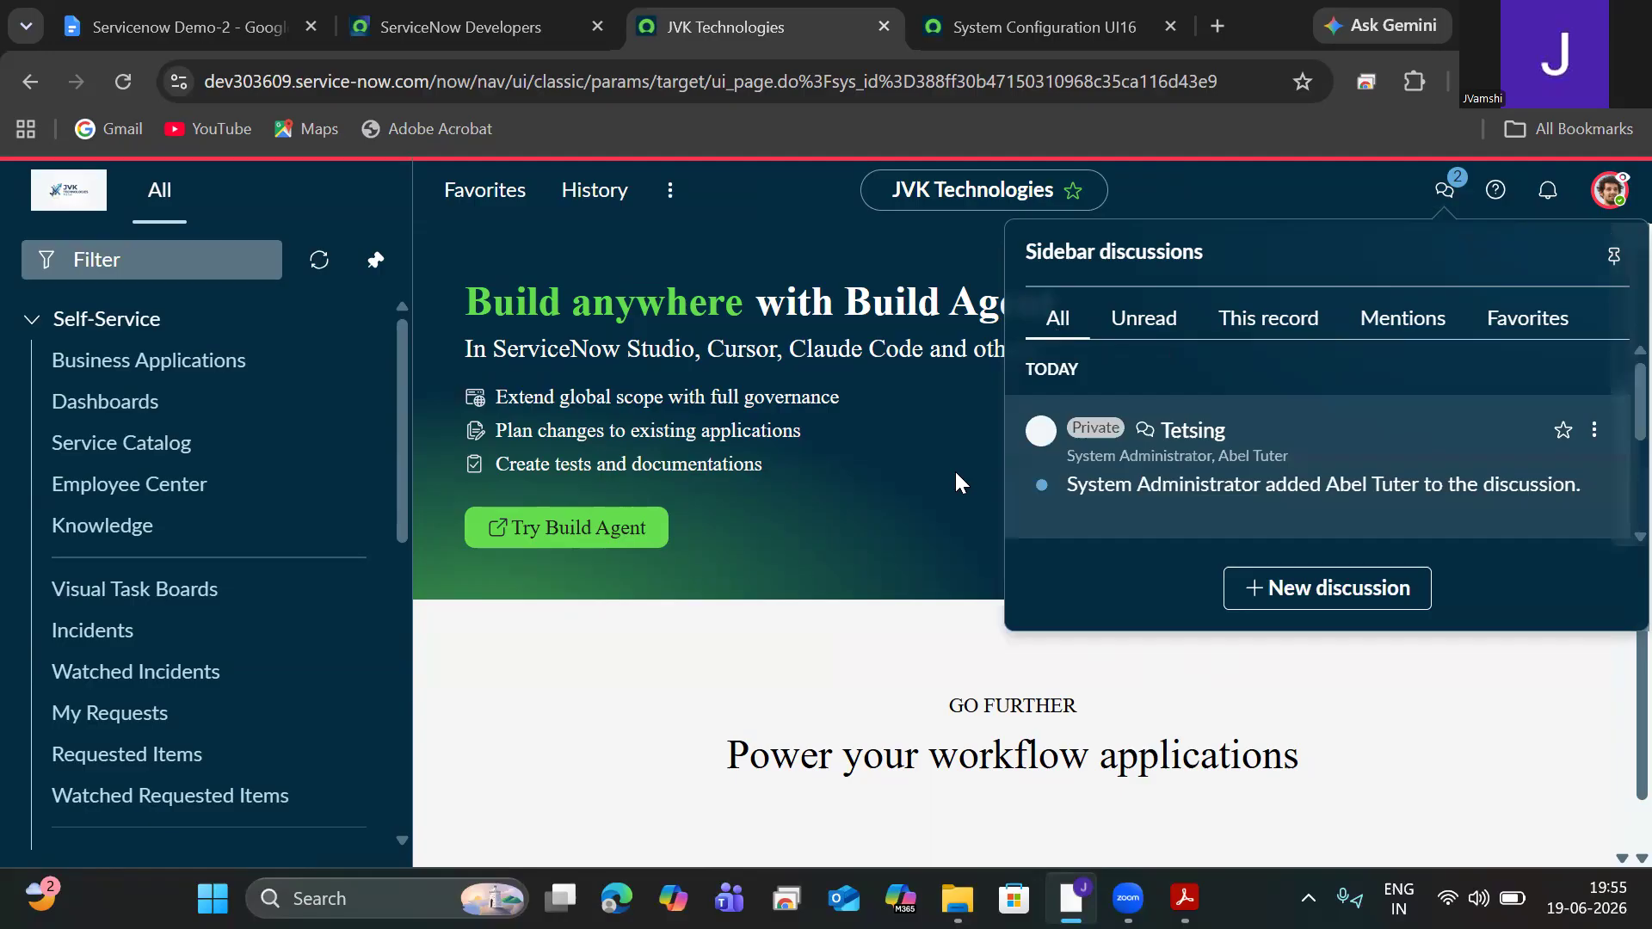
click(1230, 501)
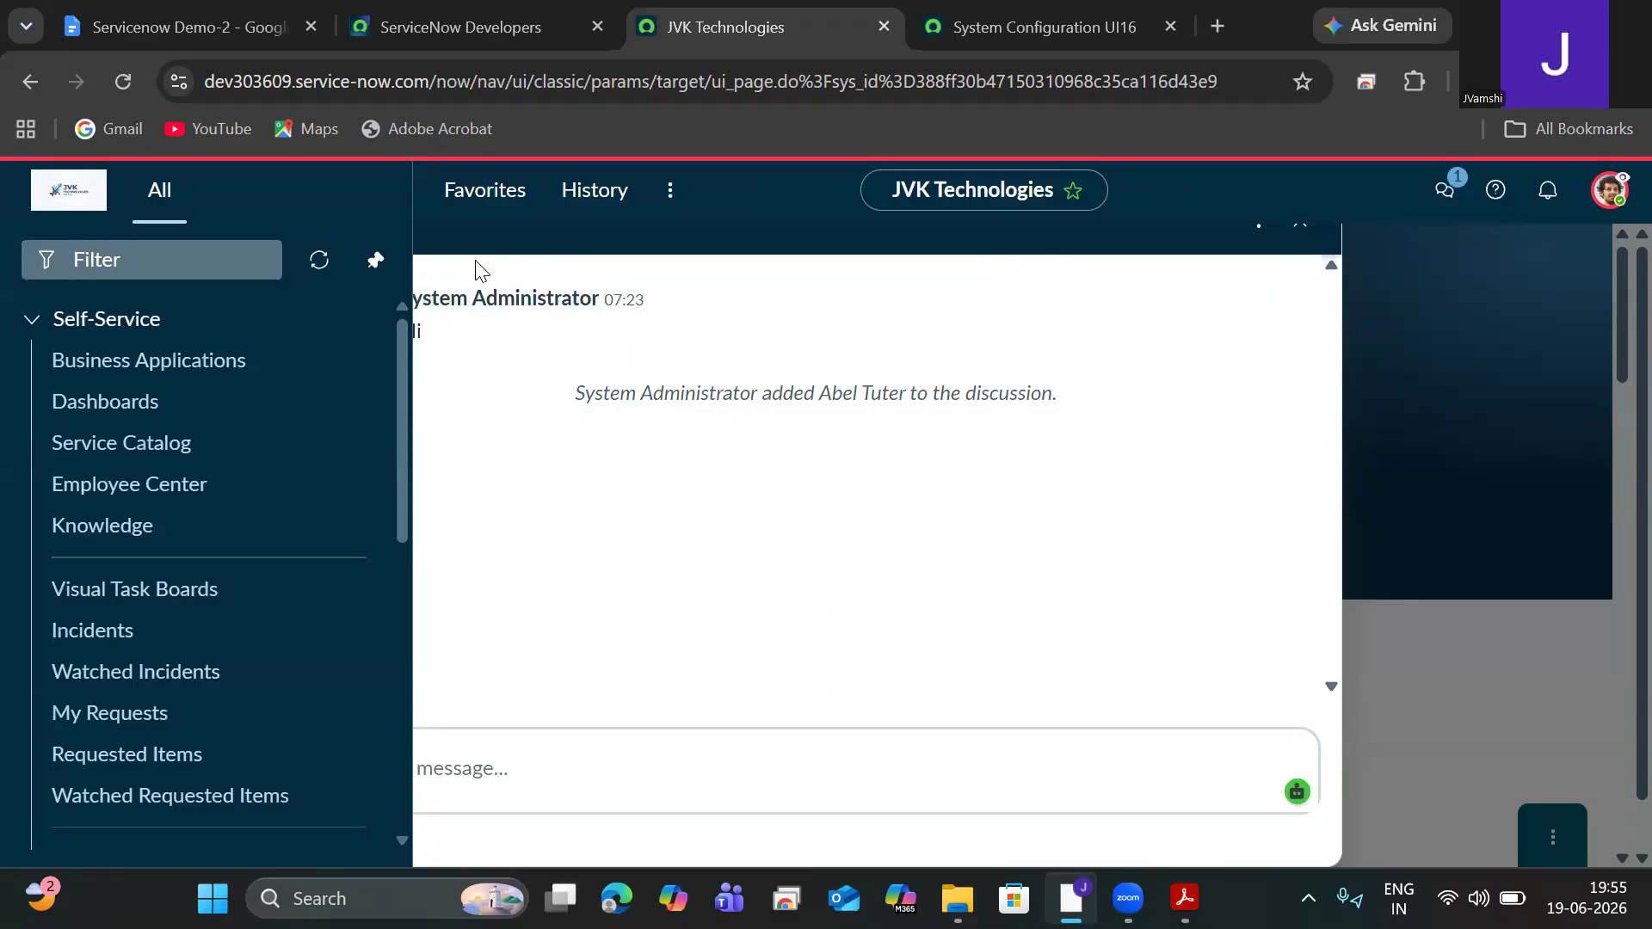
click(544, 757)
text(h)
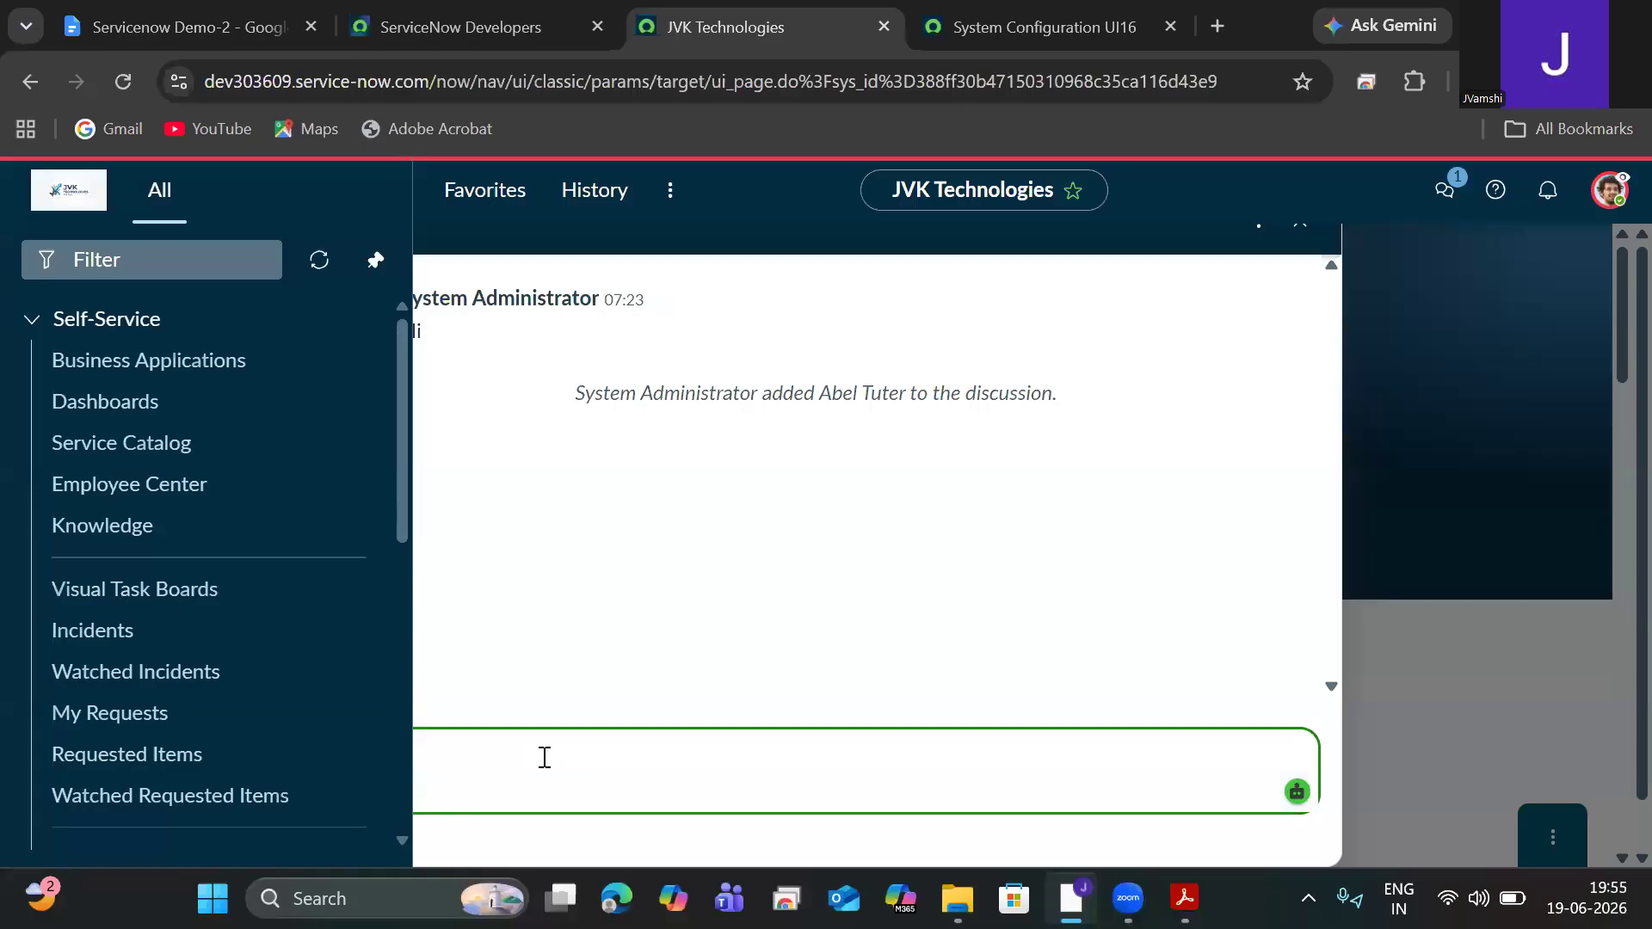
text(are you)
key(Return)
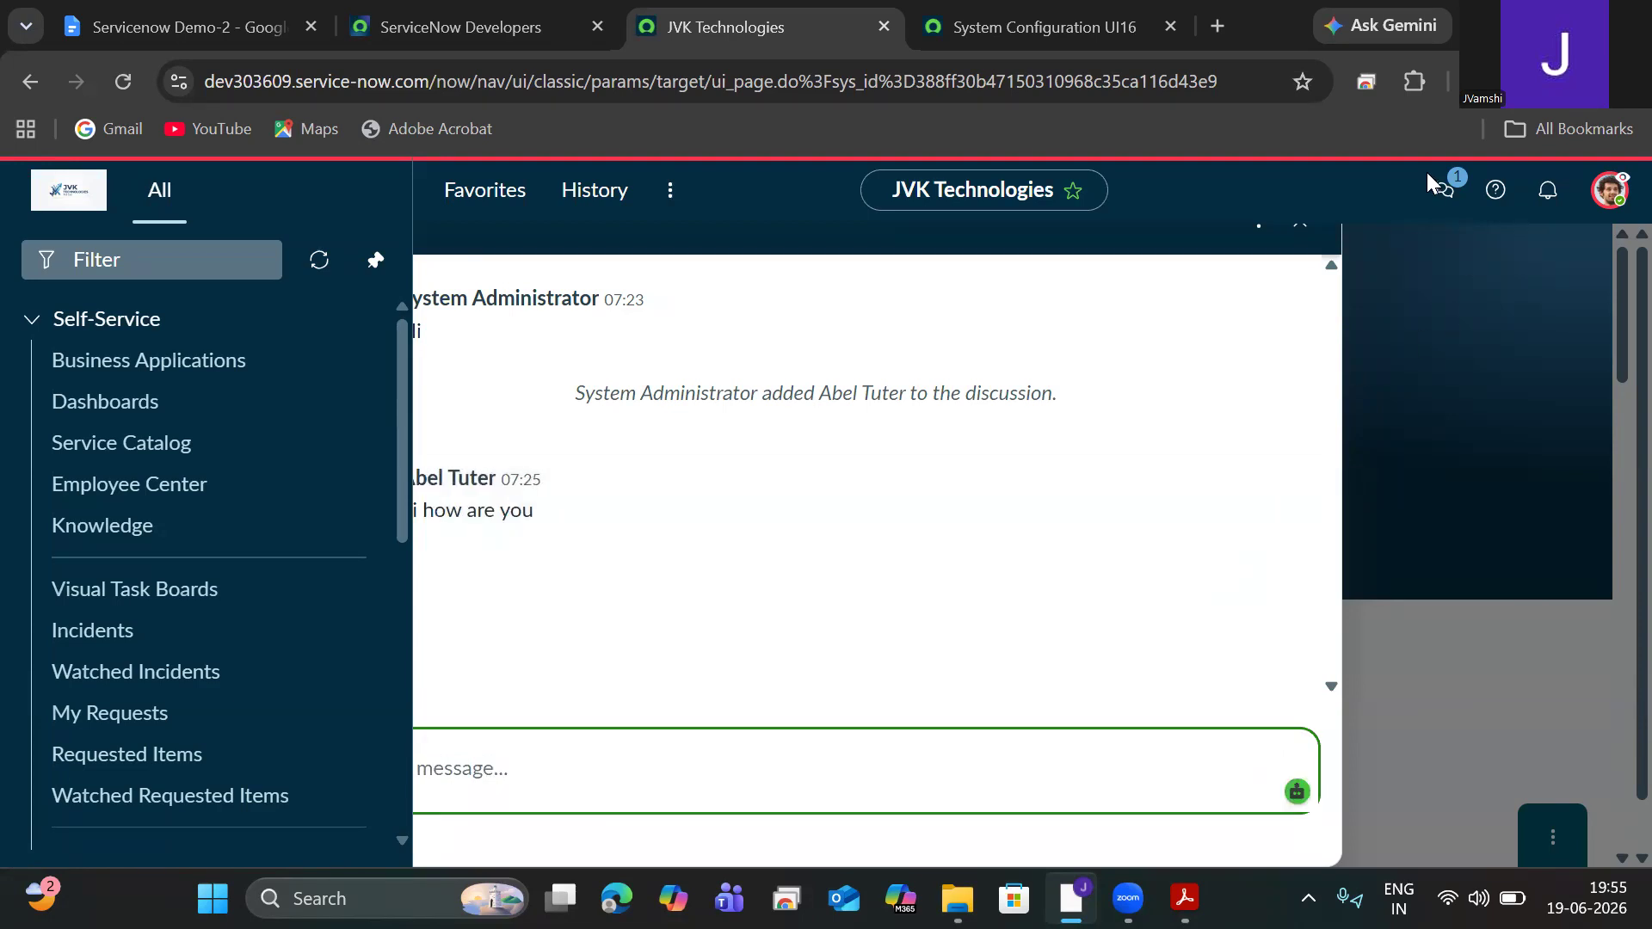
Step: End the impersonation and open the Sidebar discussions as System Administrator to view the reply in Tetsing
click(1597, 204)
click(1420, 537)
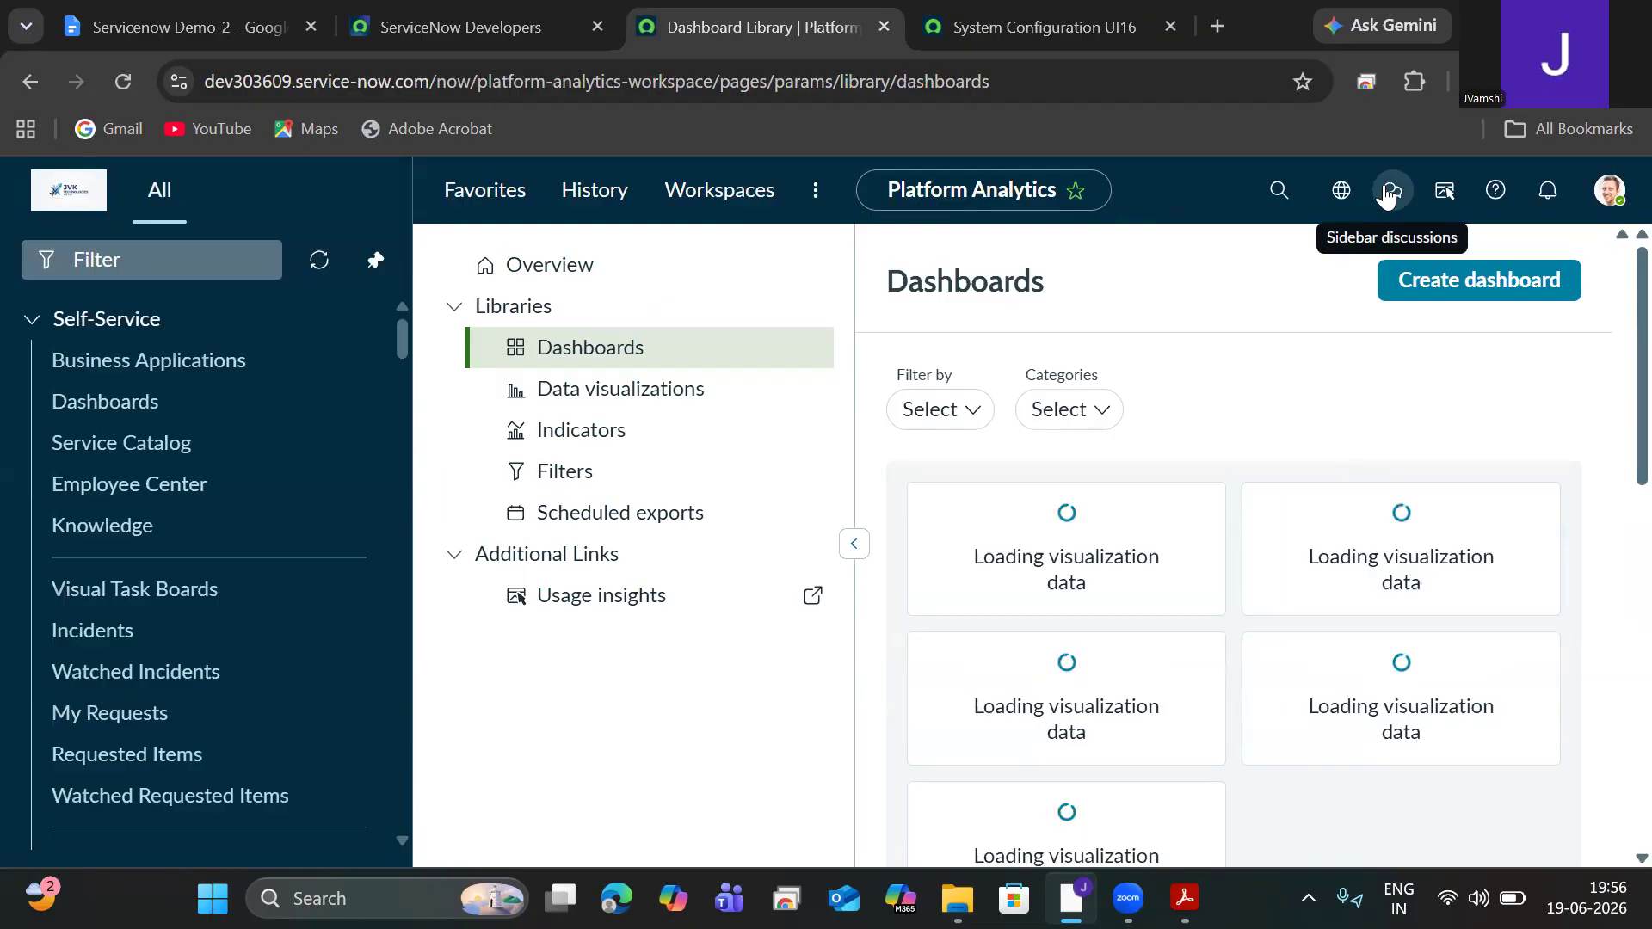
click(1389, 191)
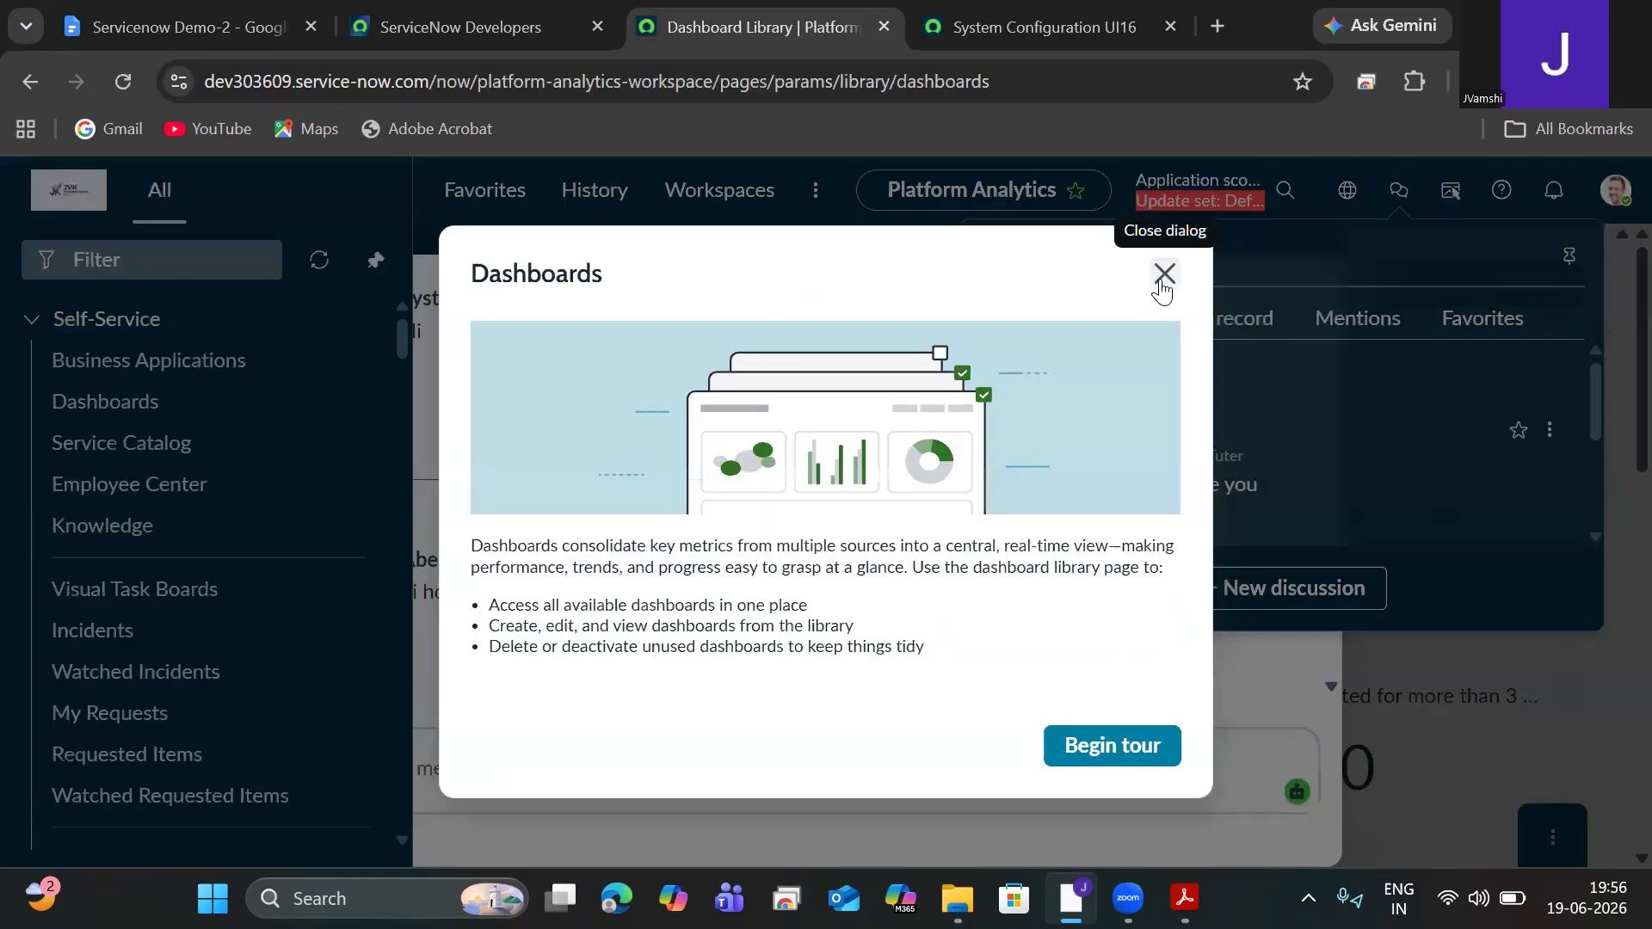
Step: Dismiss the Dashboards guided tour without answering the auto-launch question, and collapse the Tetsing discussion window
click(1160, 277)
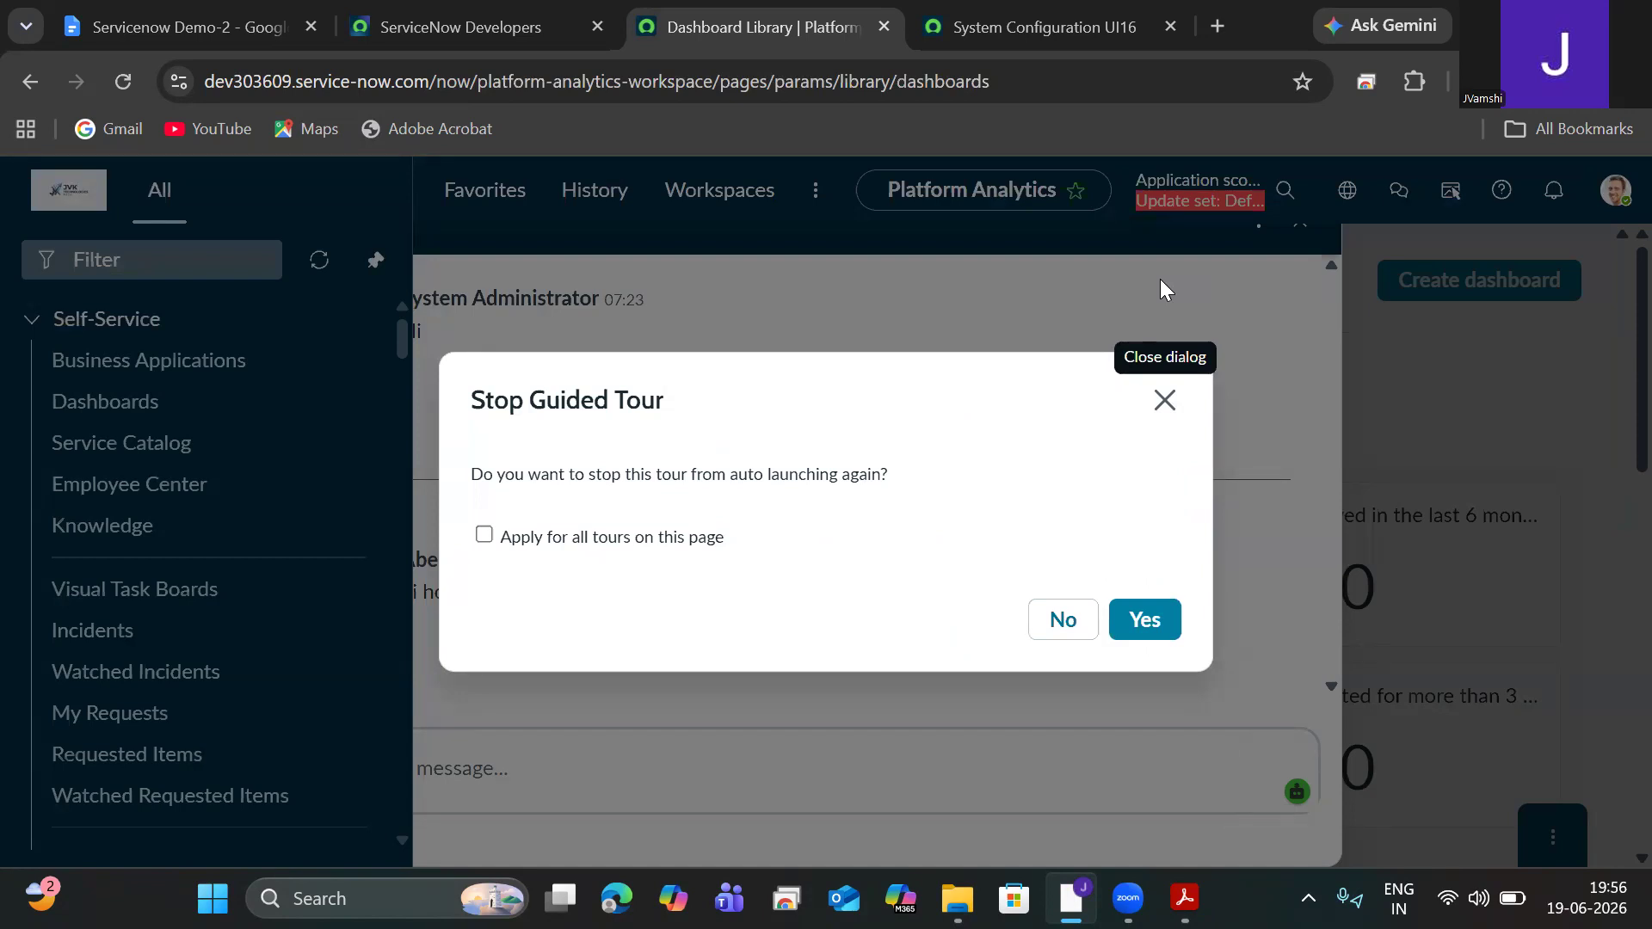
click(1152, 403)
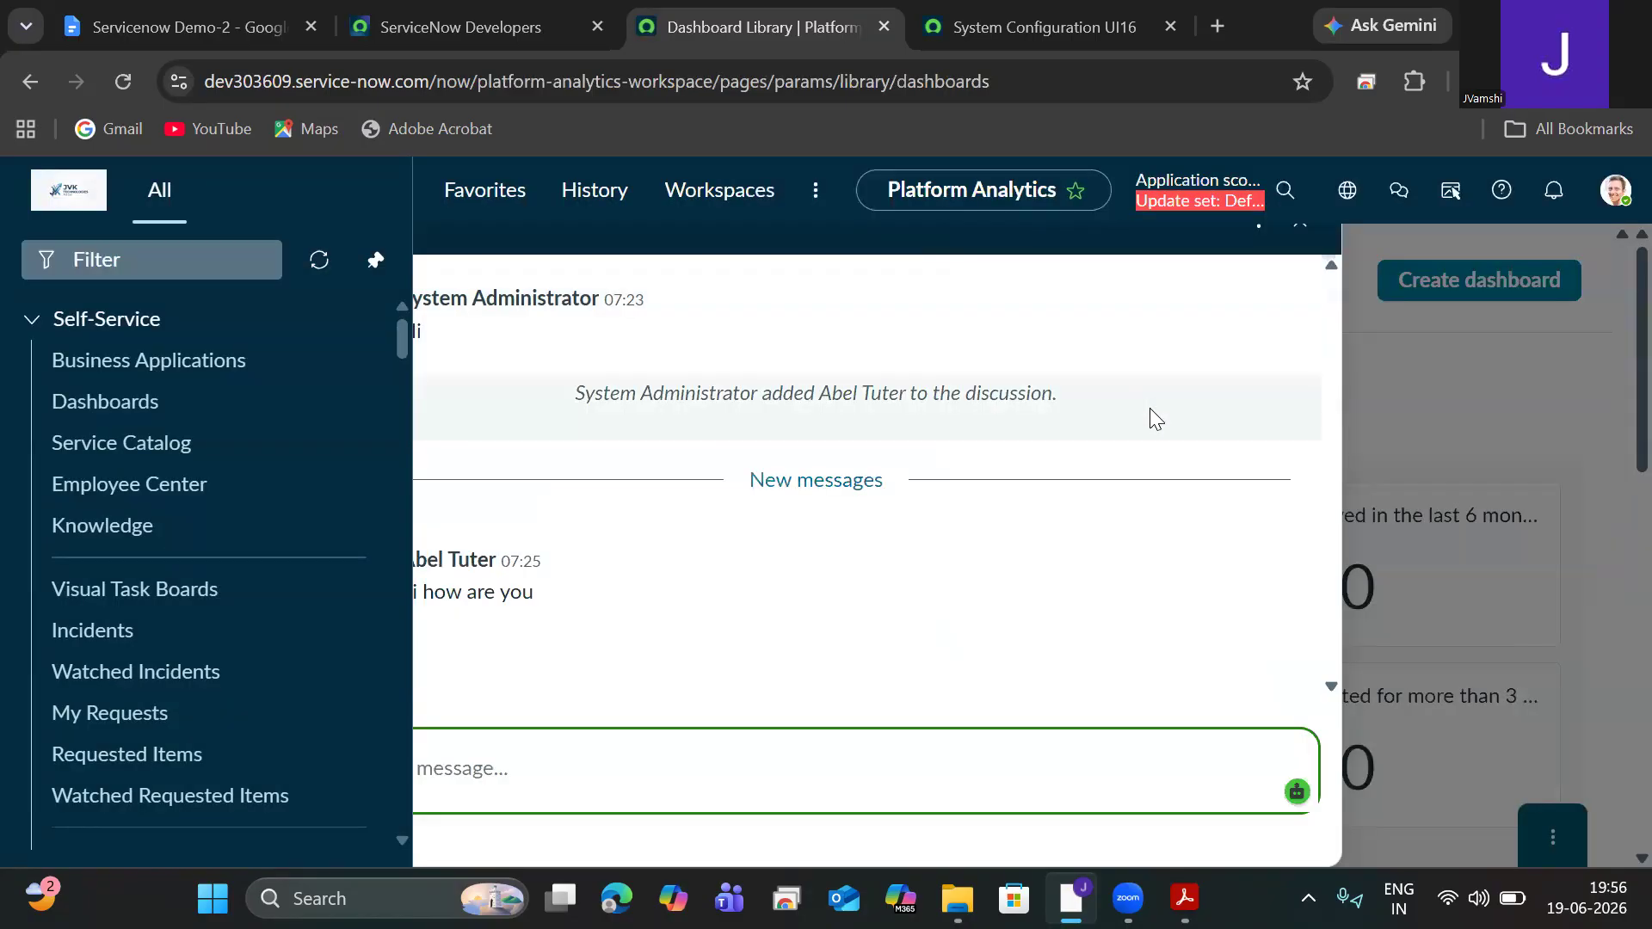
click(1303, 234)
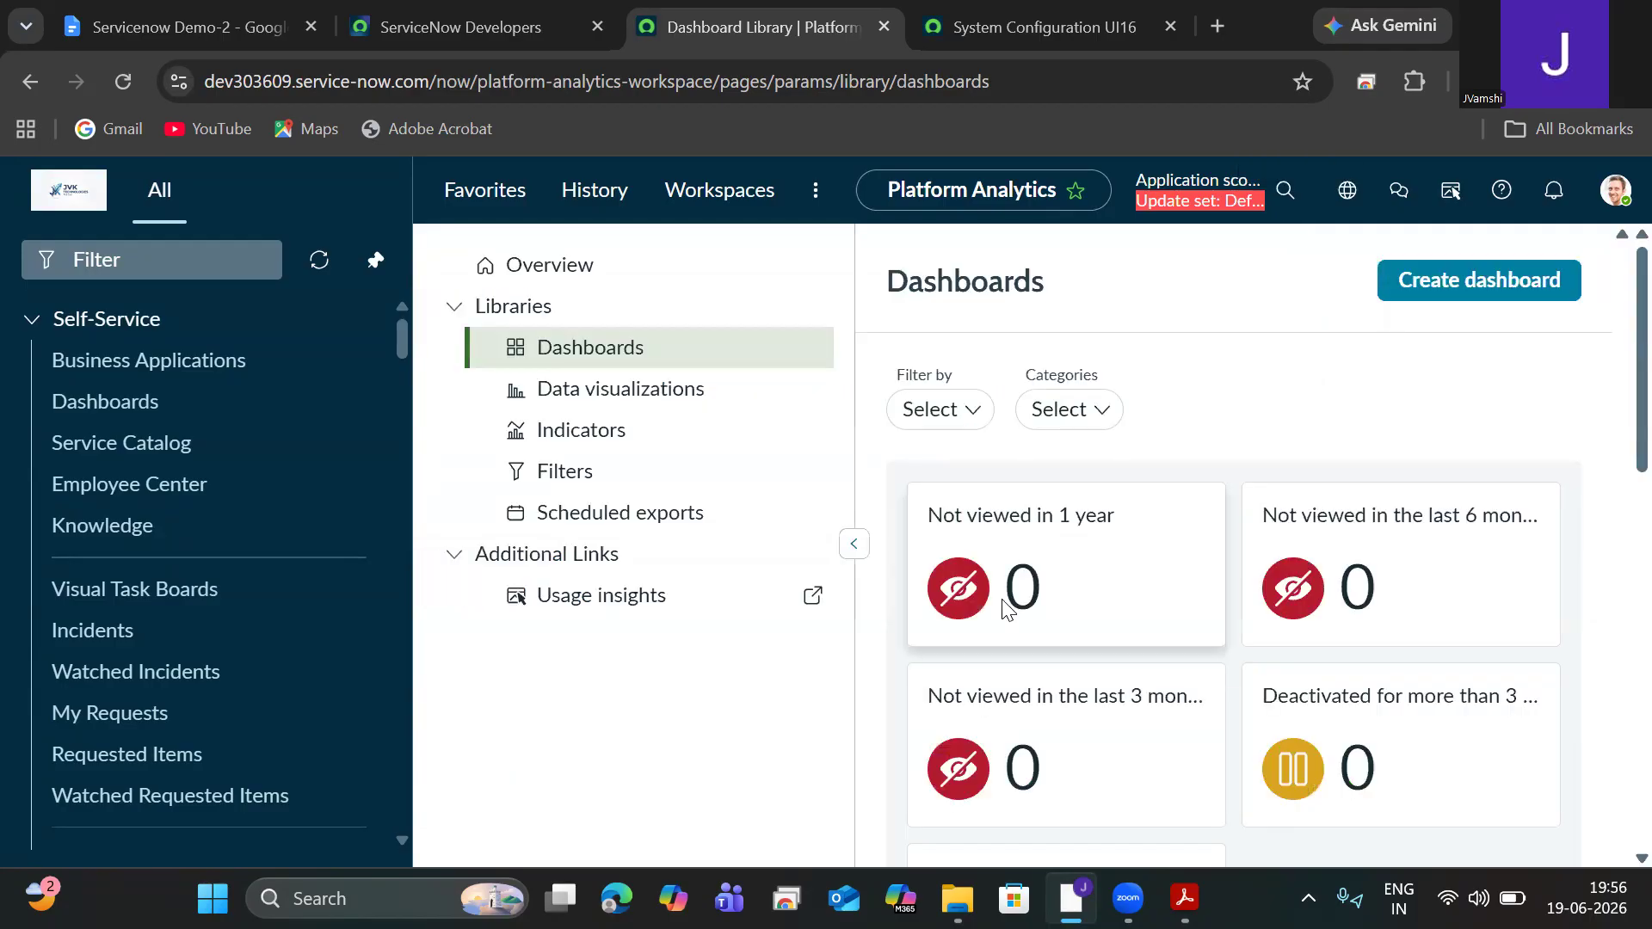
Step: Switch to the Servicenow Demo-2 document in Google Docs and add the heading "Impersonate user:" after the content frame notes
click(126, 26)
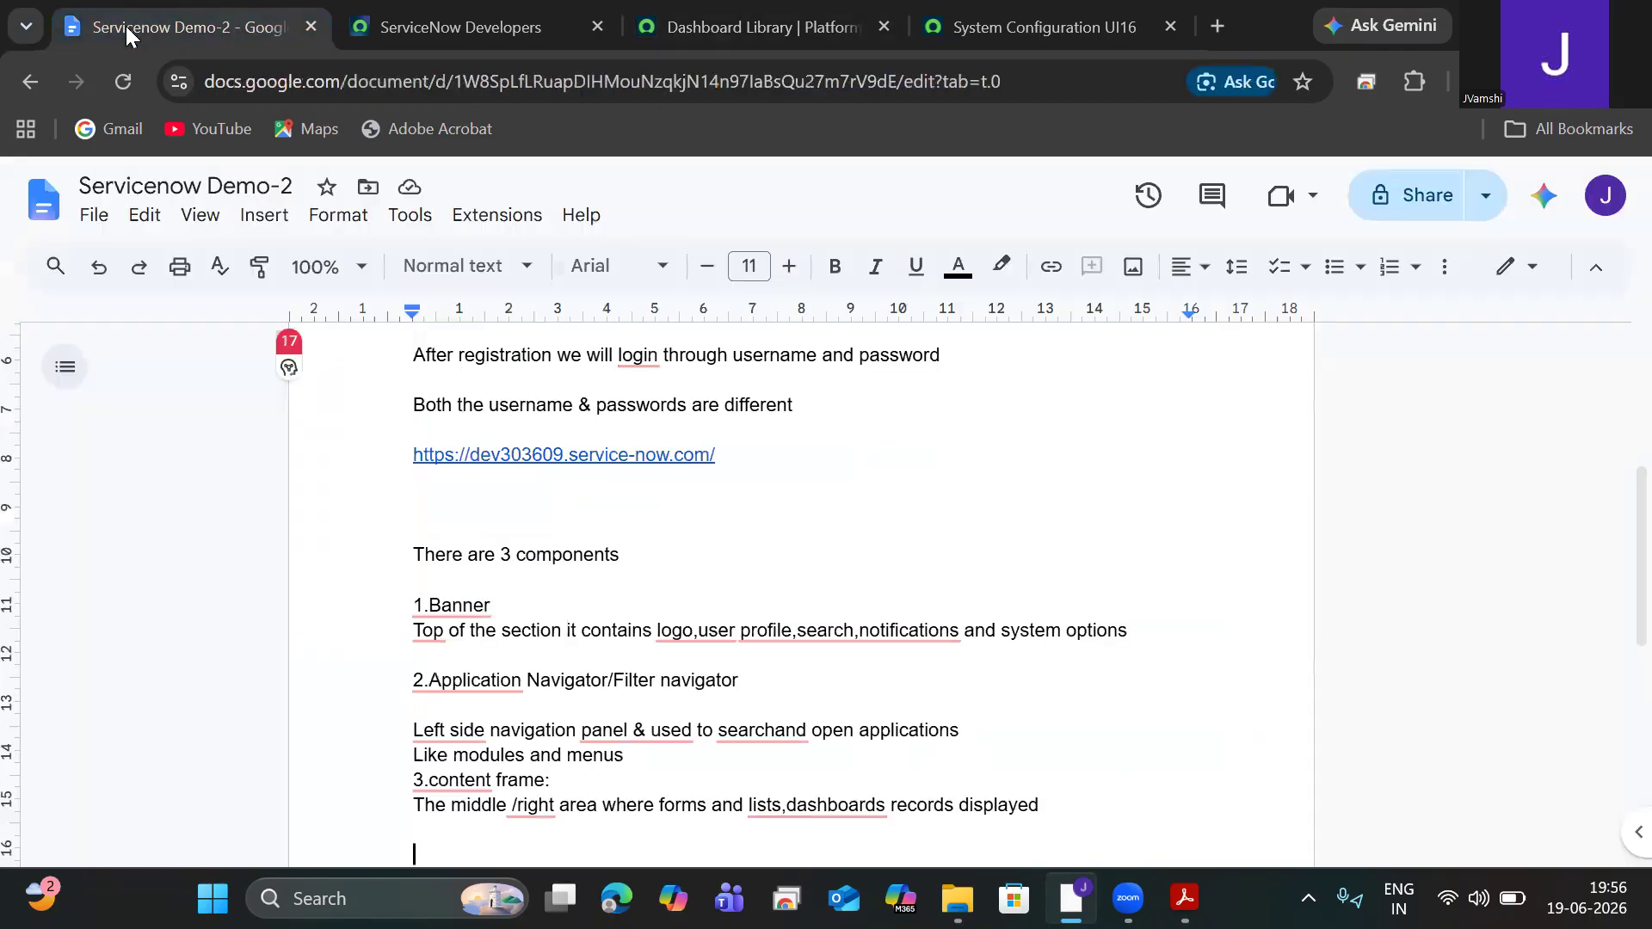
text(Im)
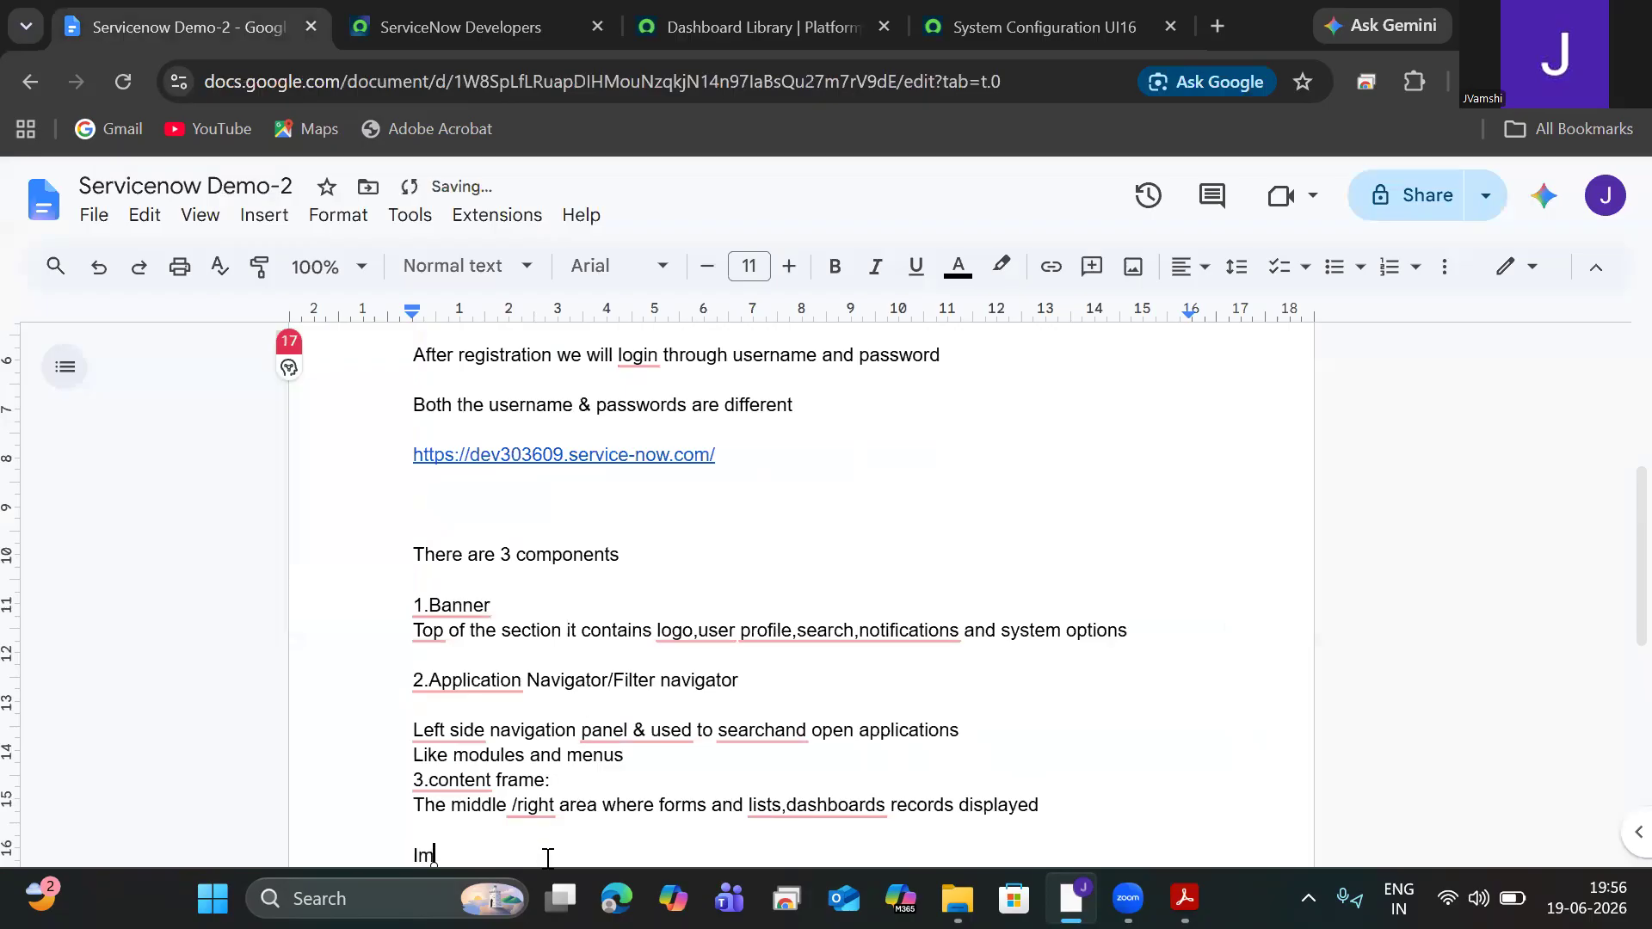
text(personate )
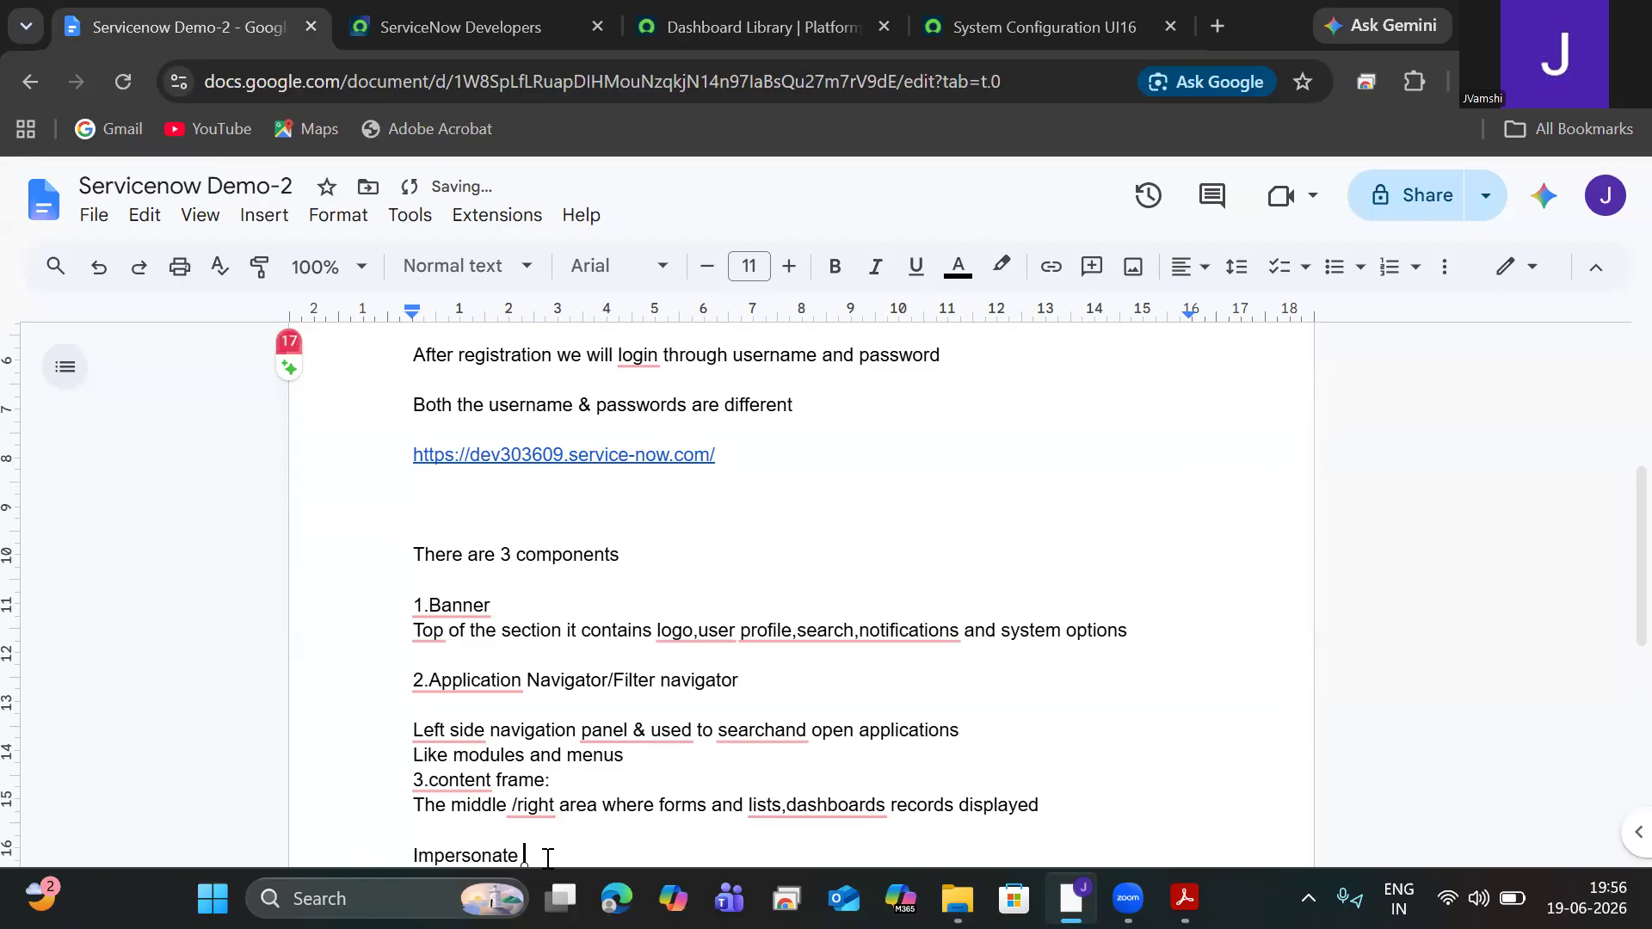
text(user:)
key(Return)
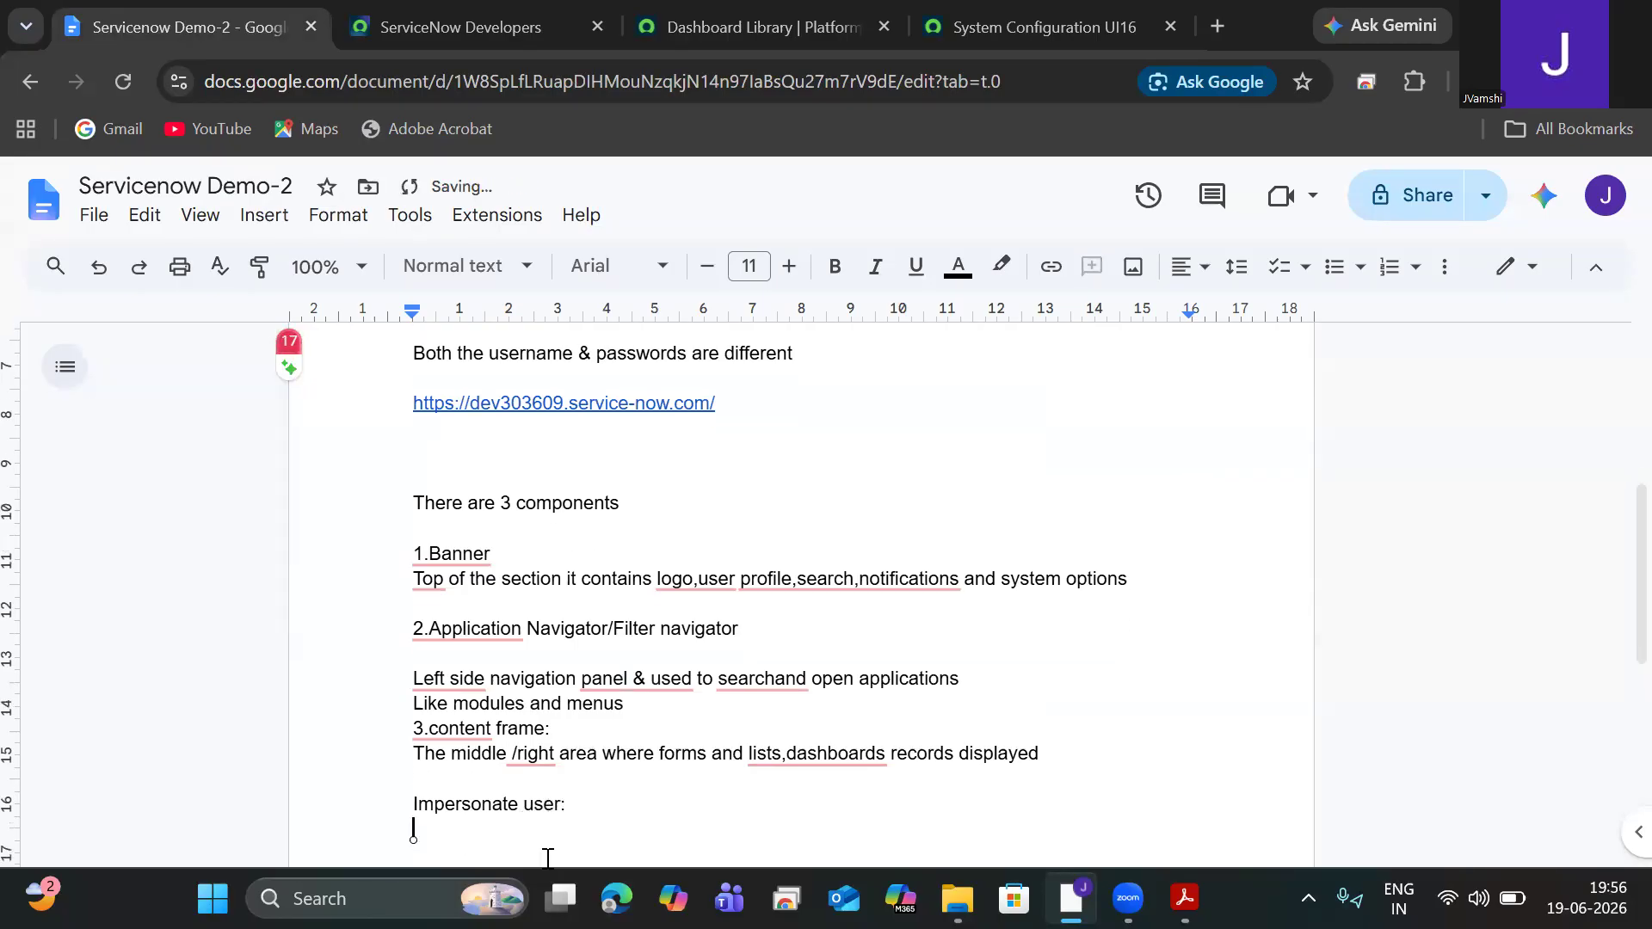
Step: Below the heading, write "Without having access there are 10 users in servicenow without having username and password ,we can bale to access their instance"
text(w)
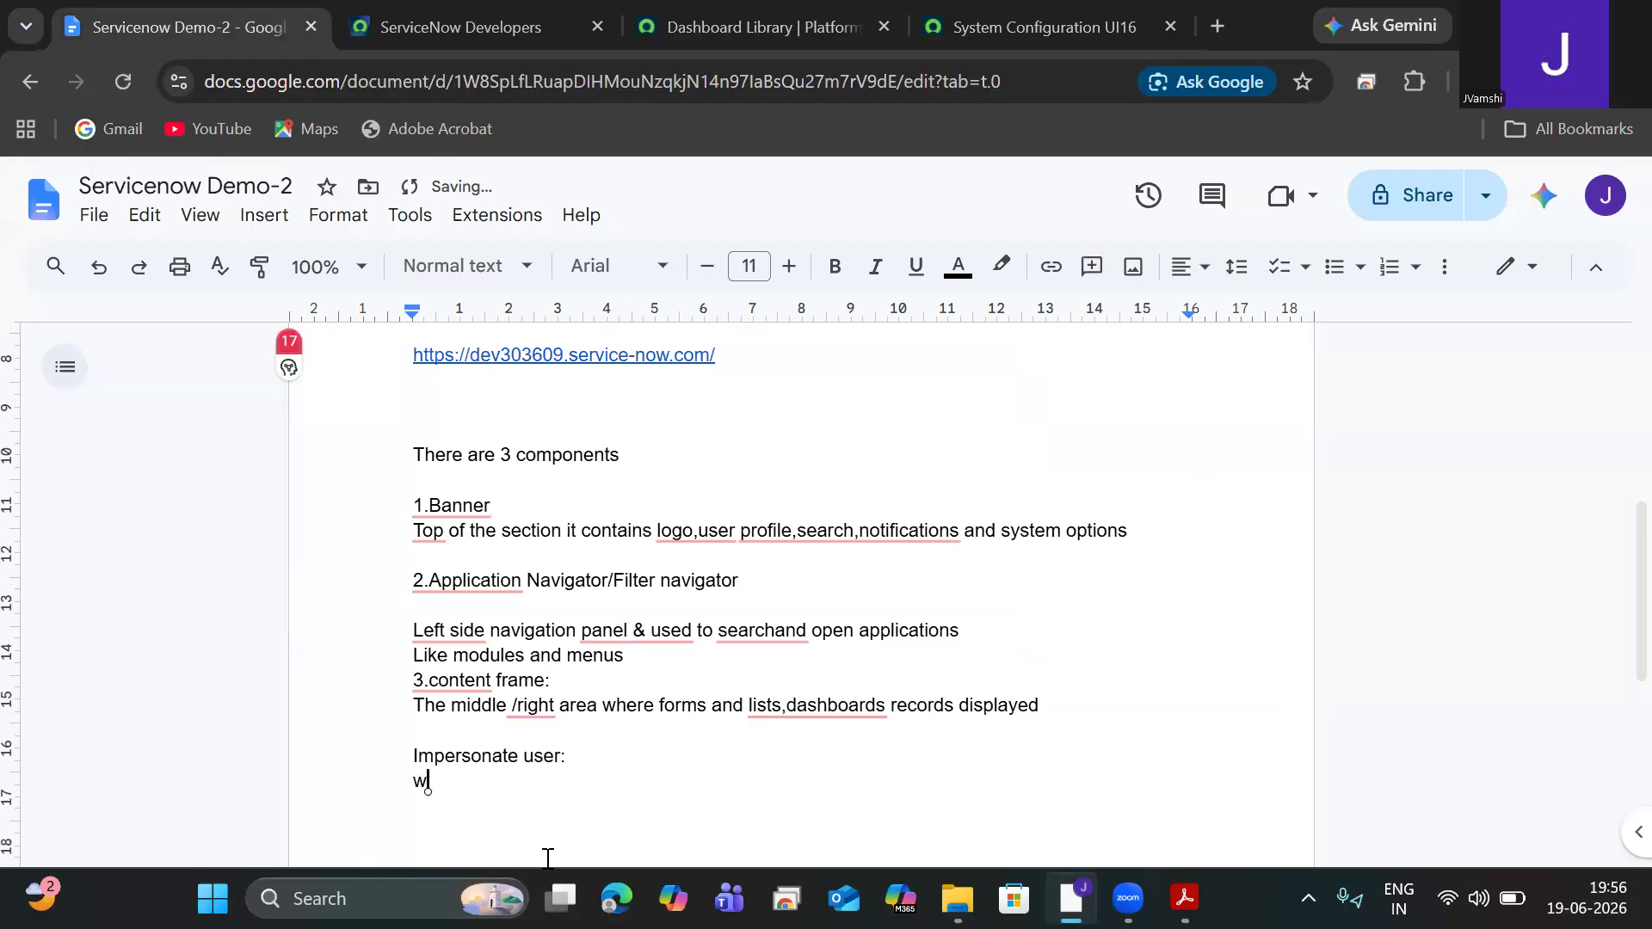
text(ithout having acce)
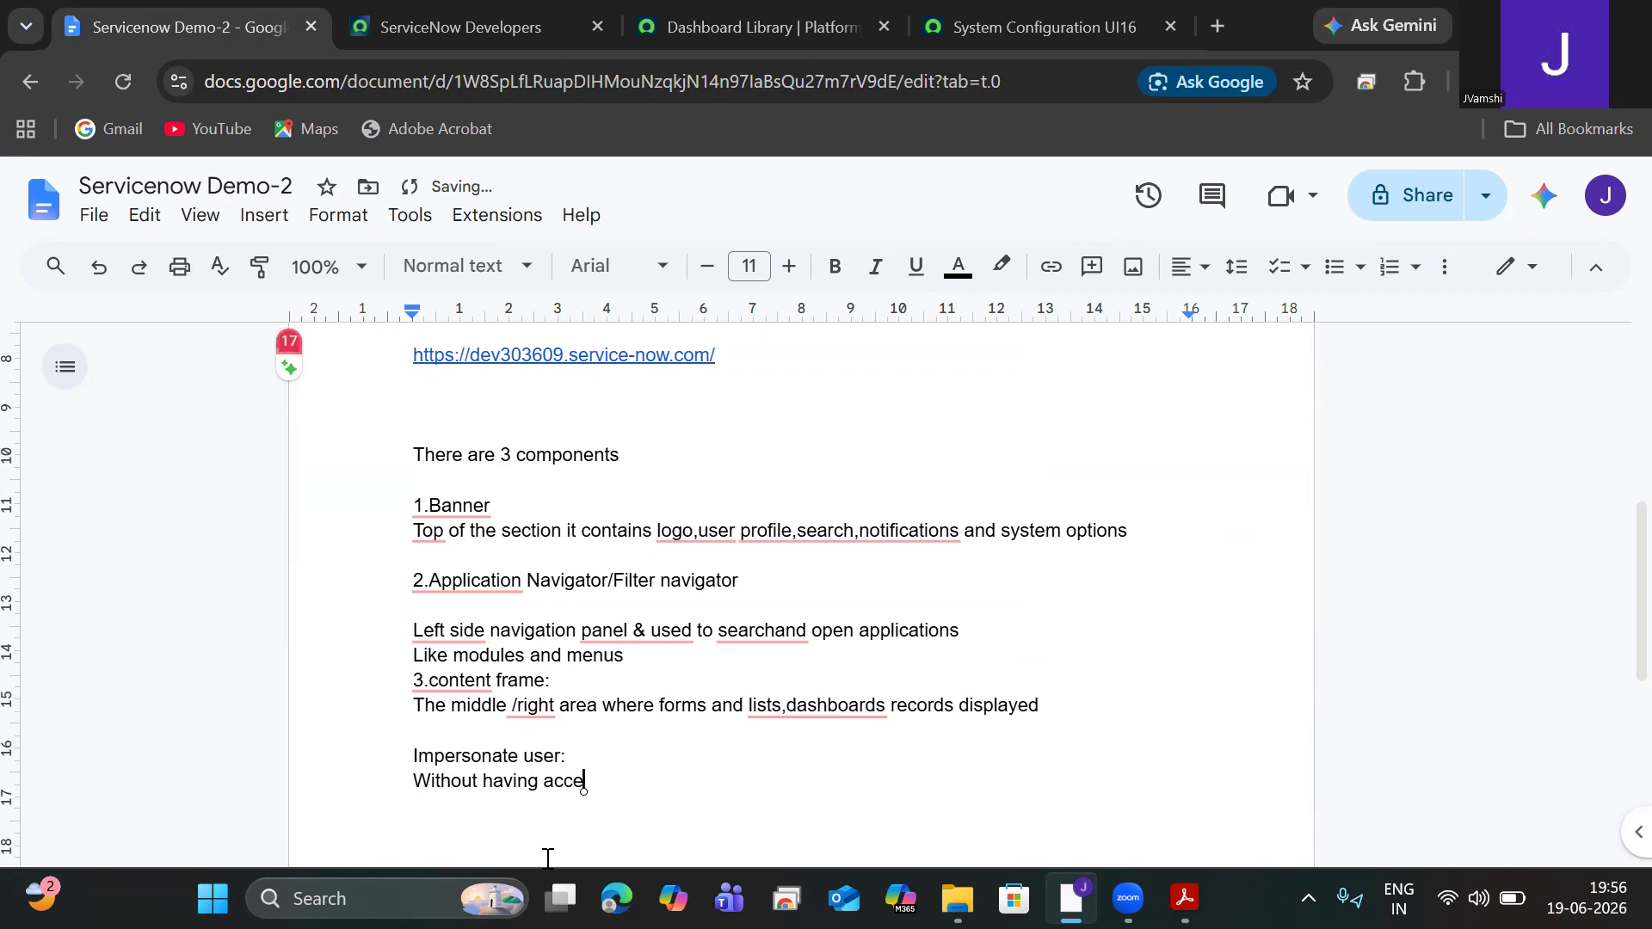
text(ss there are 10 use)
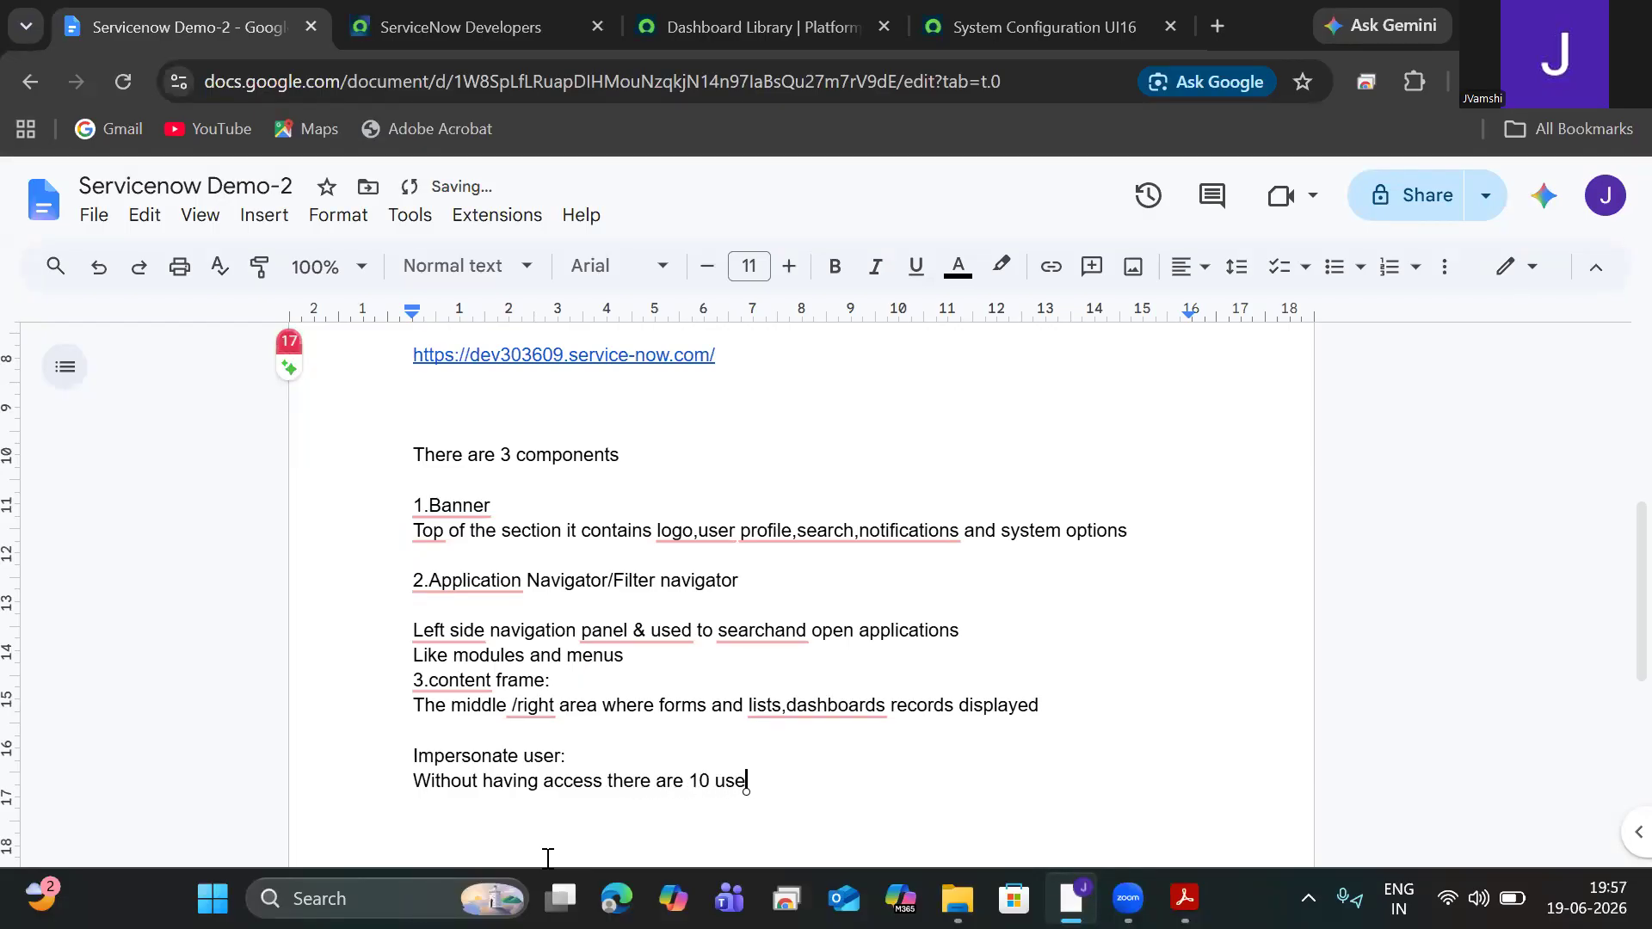
text(rs in servicenow)
text( withou)
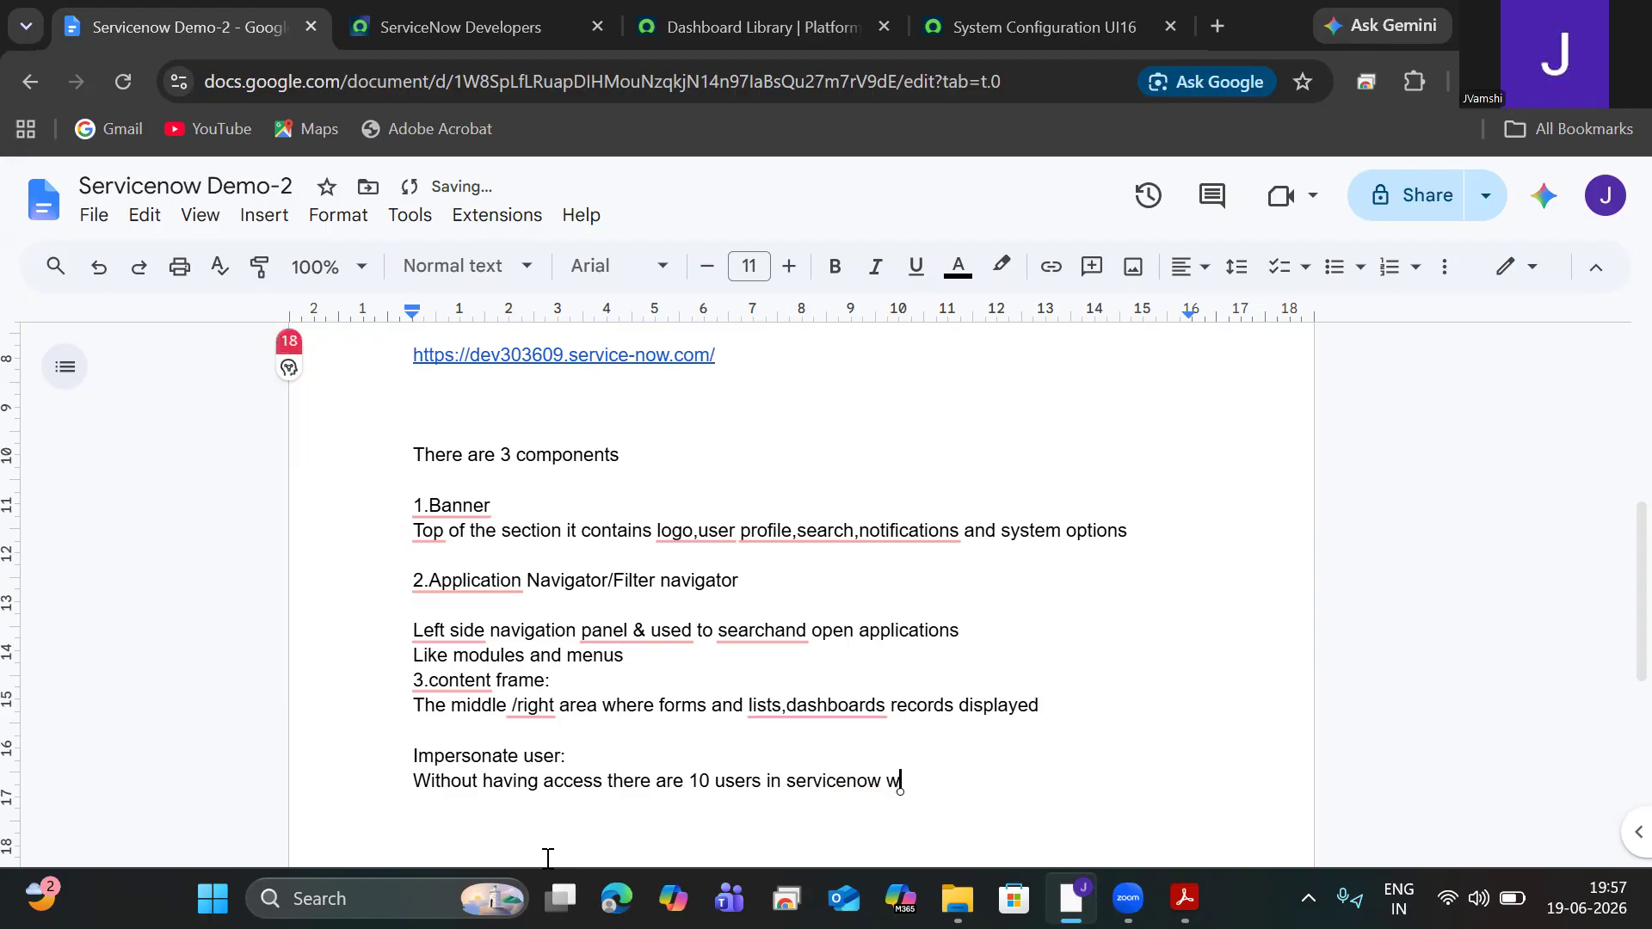
text(t having username and password)
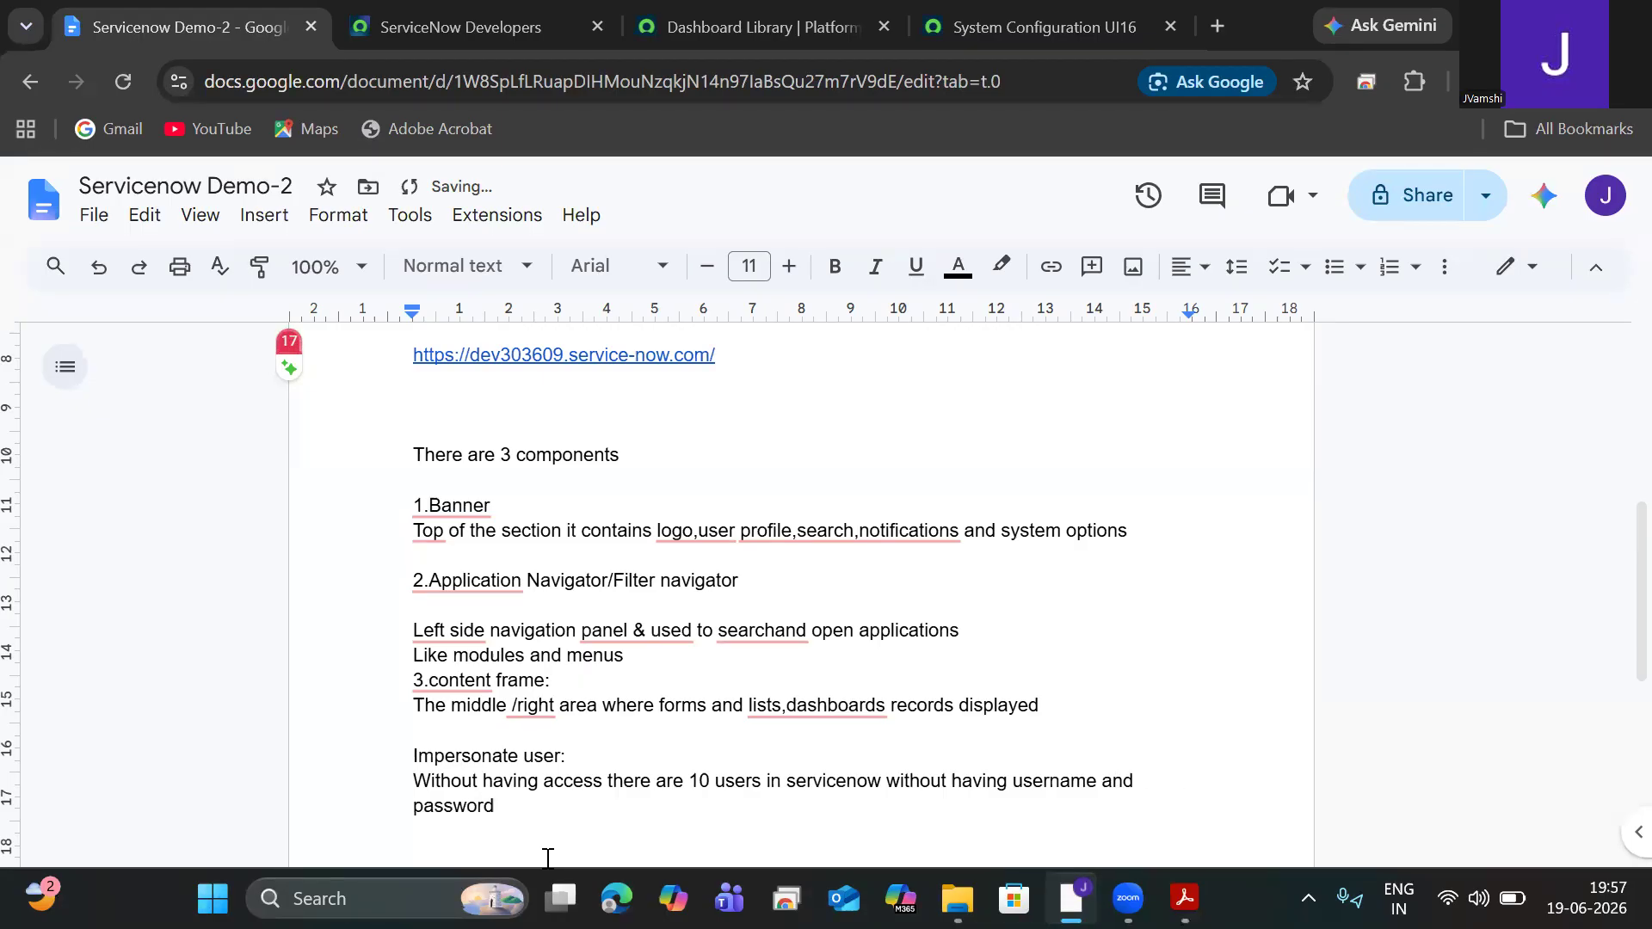
text( ,we can bale to)
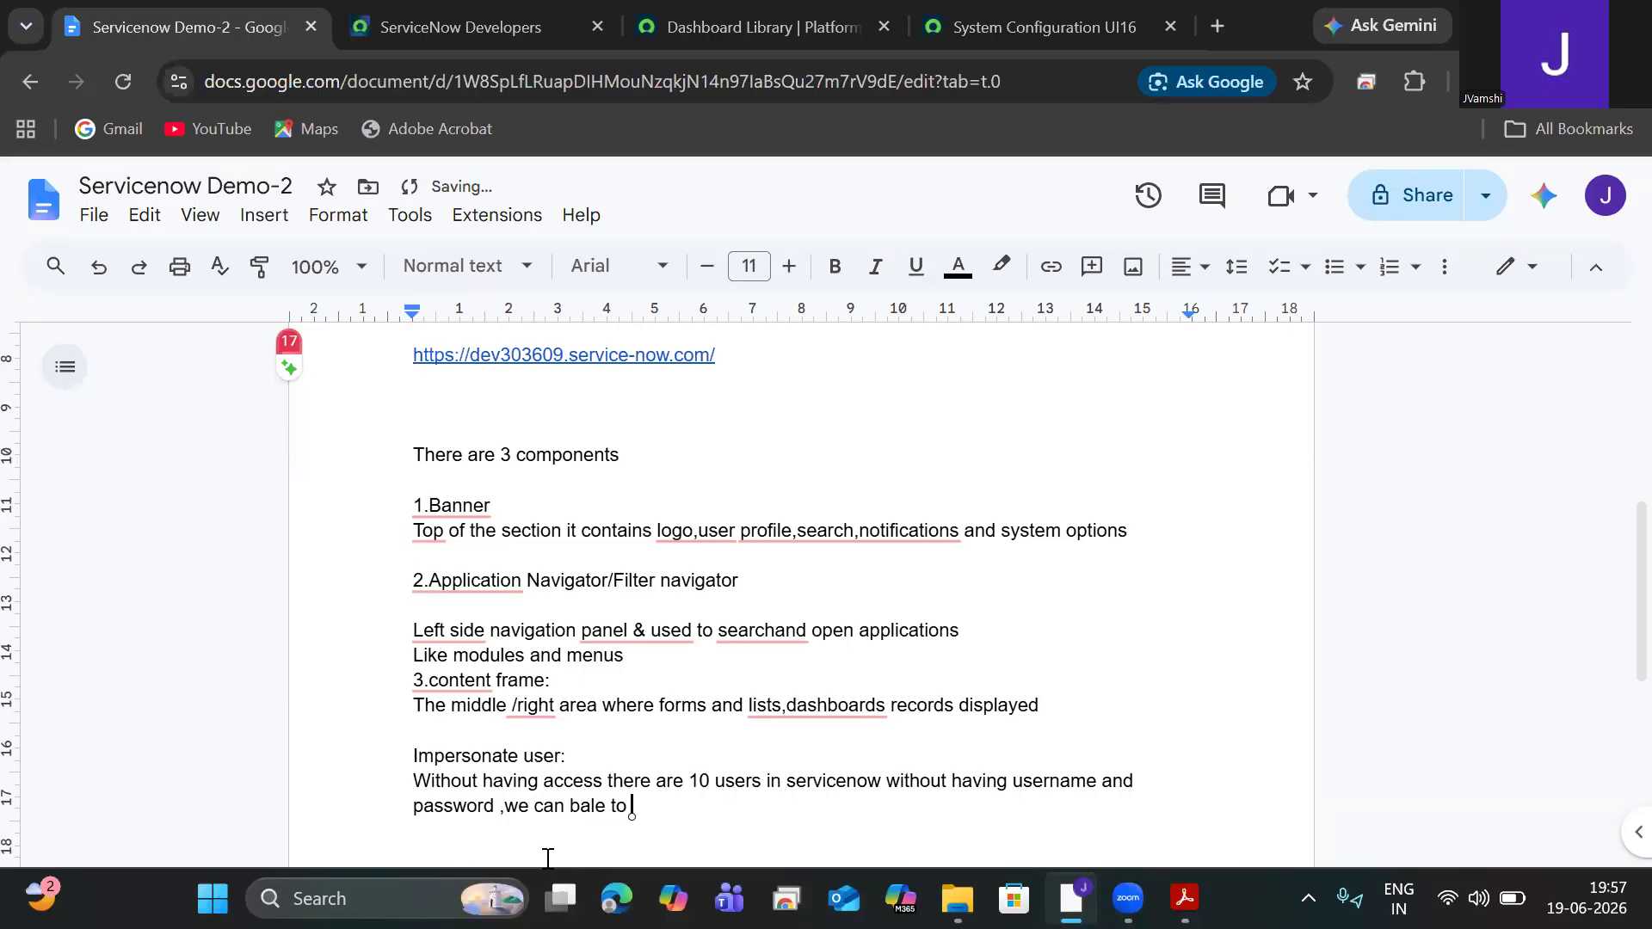
text( access their instance)
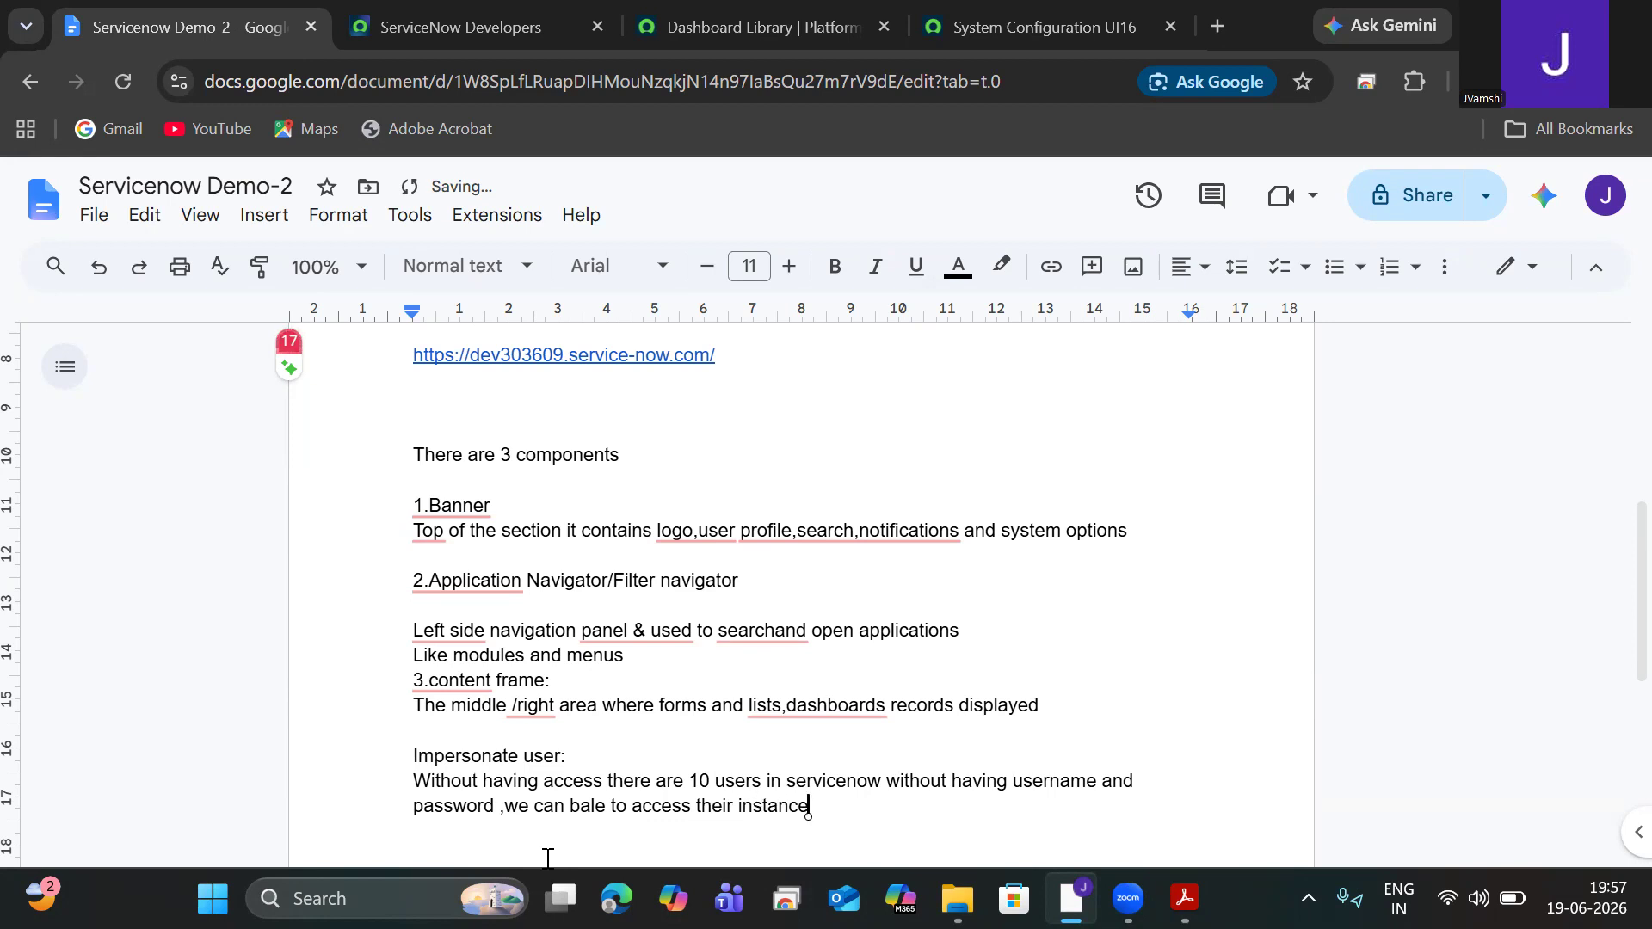
key(Return)
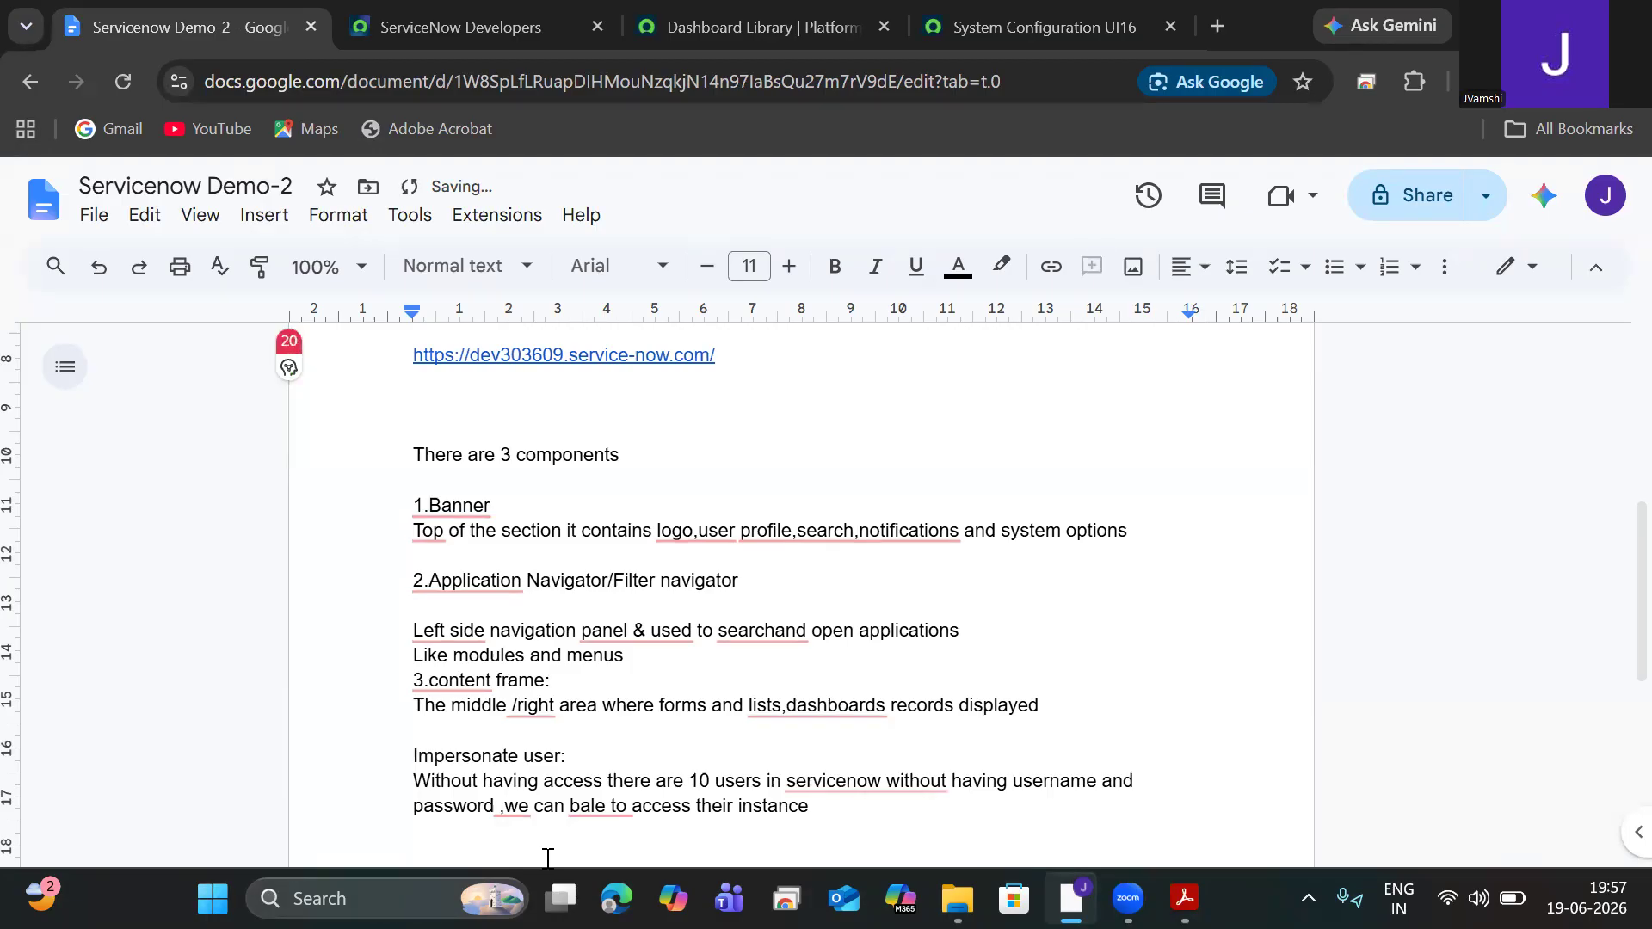
Step: Add the line "To verify what specific role can view or perform" below the impersonation description, separated by a blank line
text(To verify w)
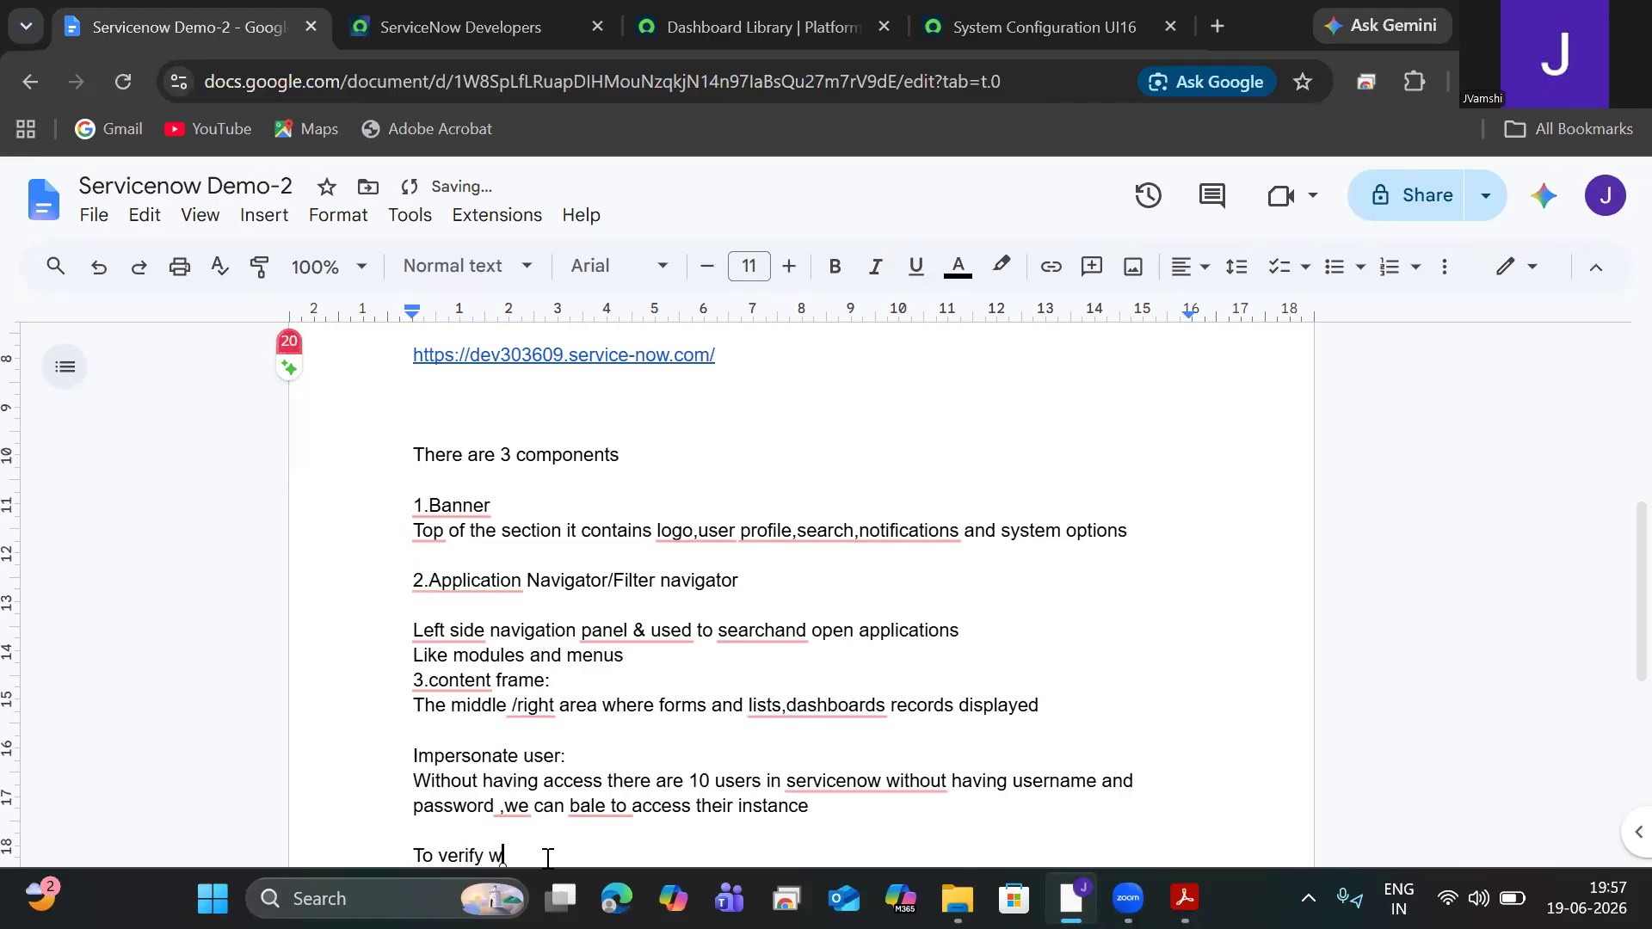
text(hat specific role c)
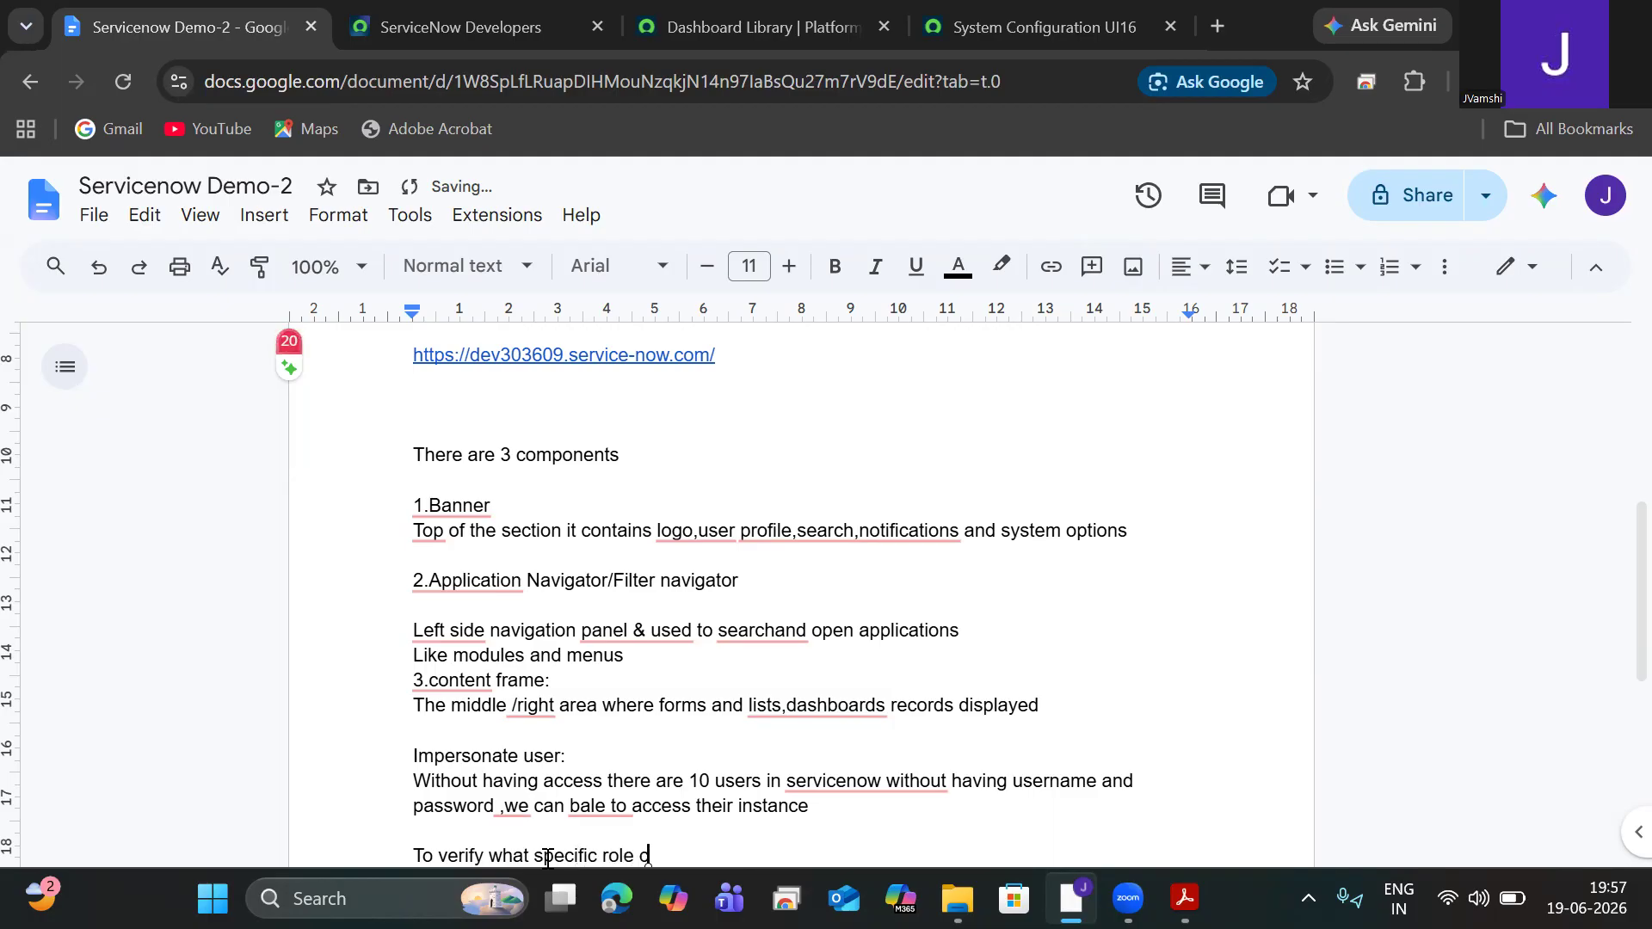
text(an view or perform)
key(Return)
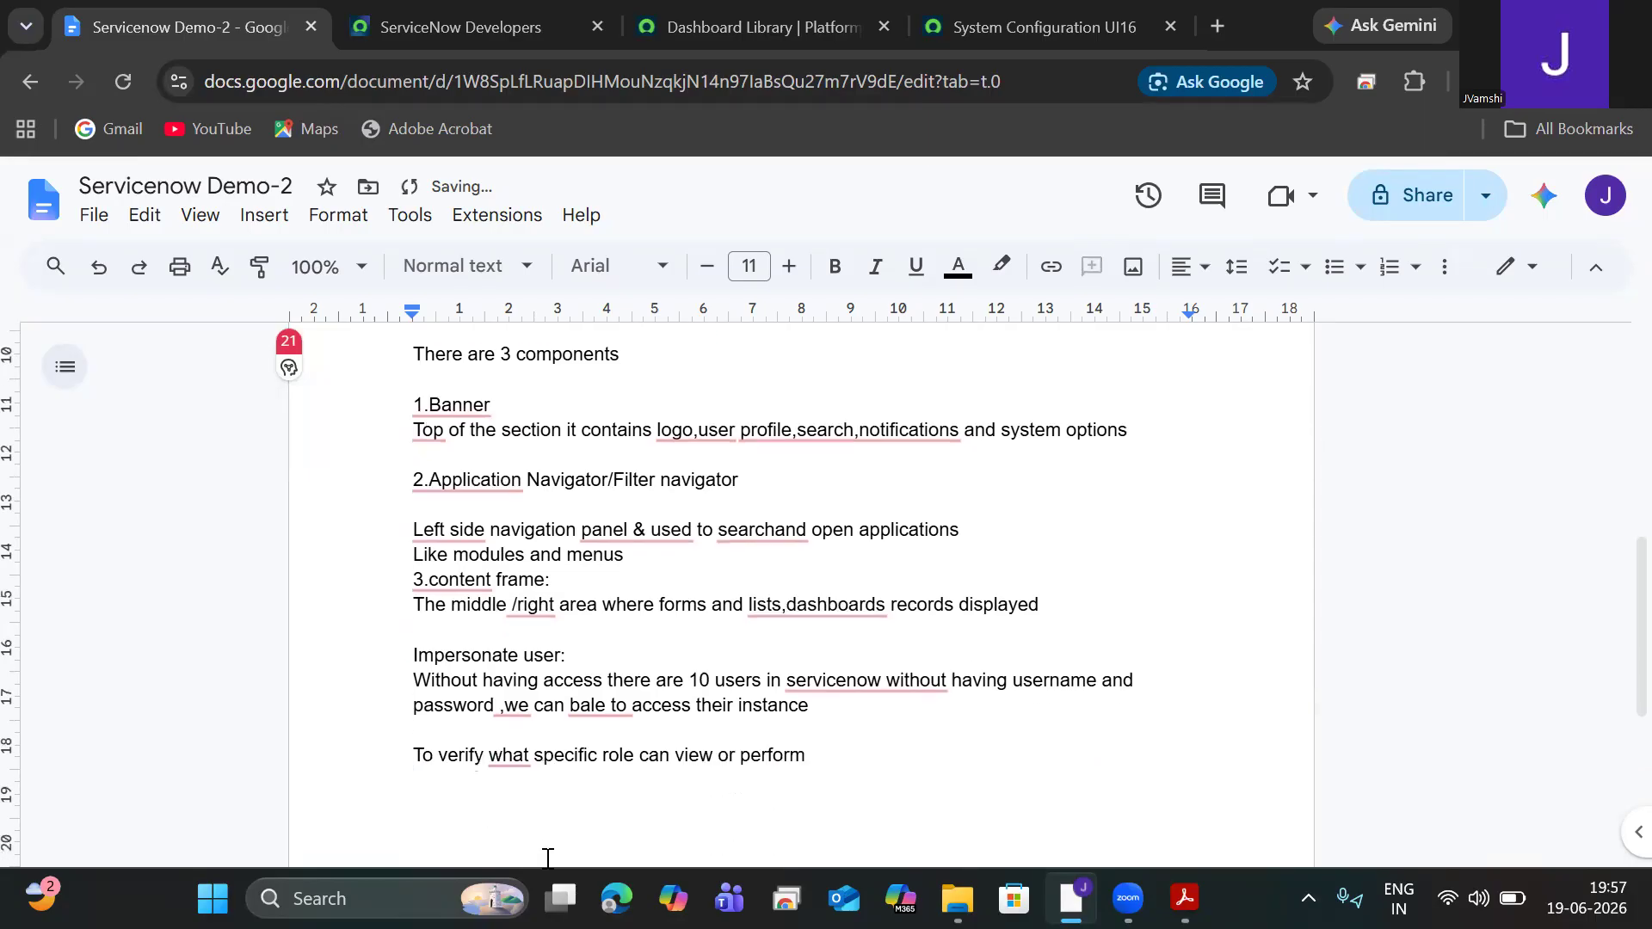
Step: Add the line "Check why a user cannot access a module ,record or application" to the impersonation notes
text(Check why a user )
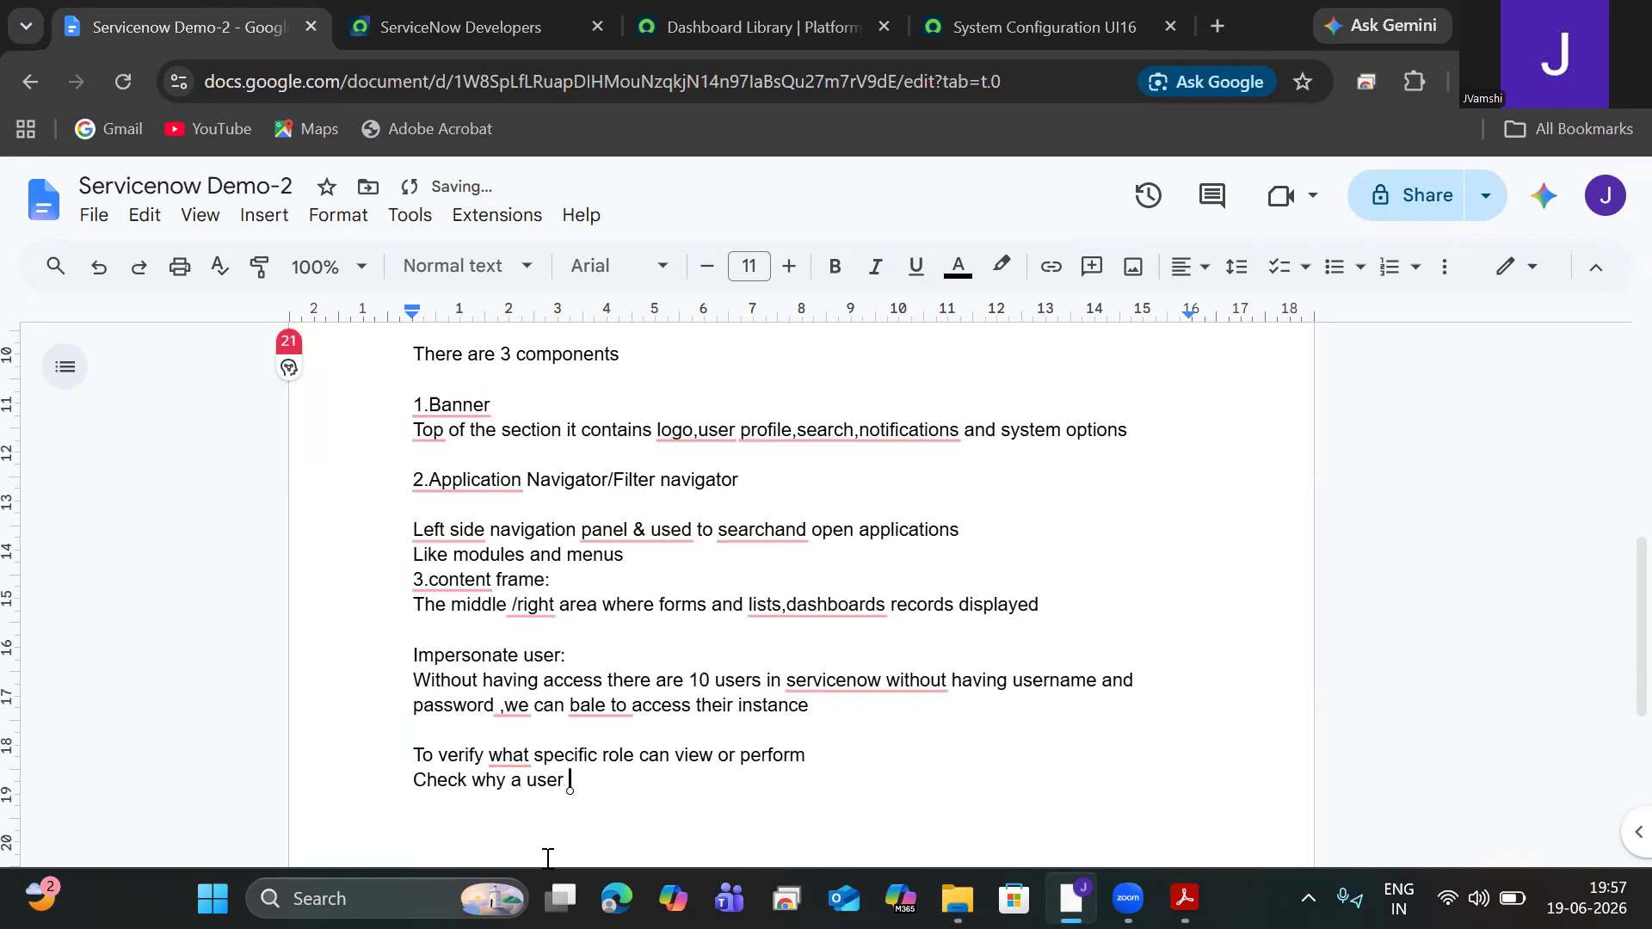
text(cannot access a mo)
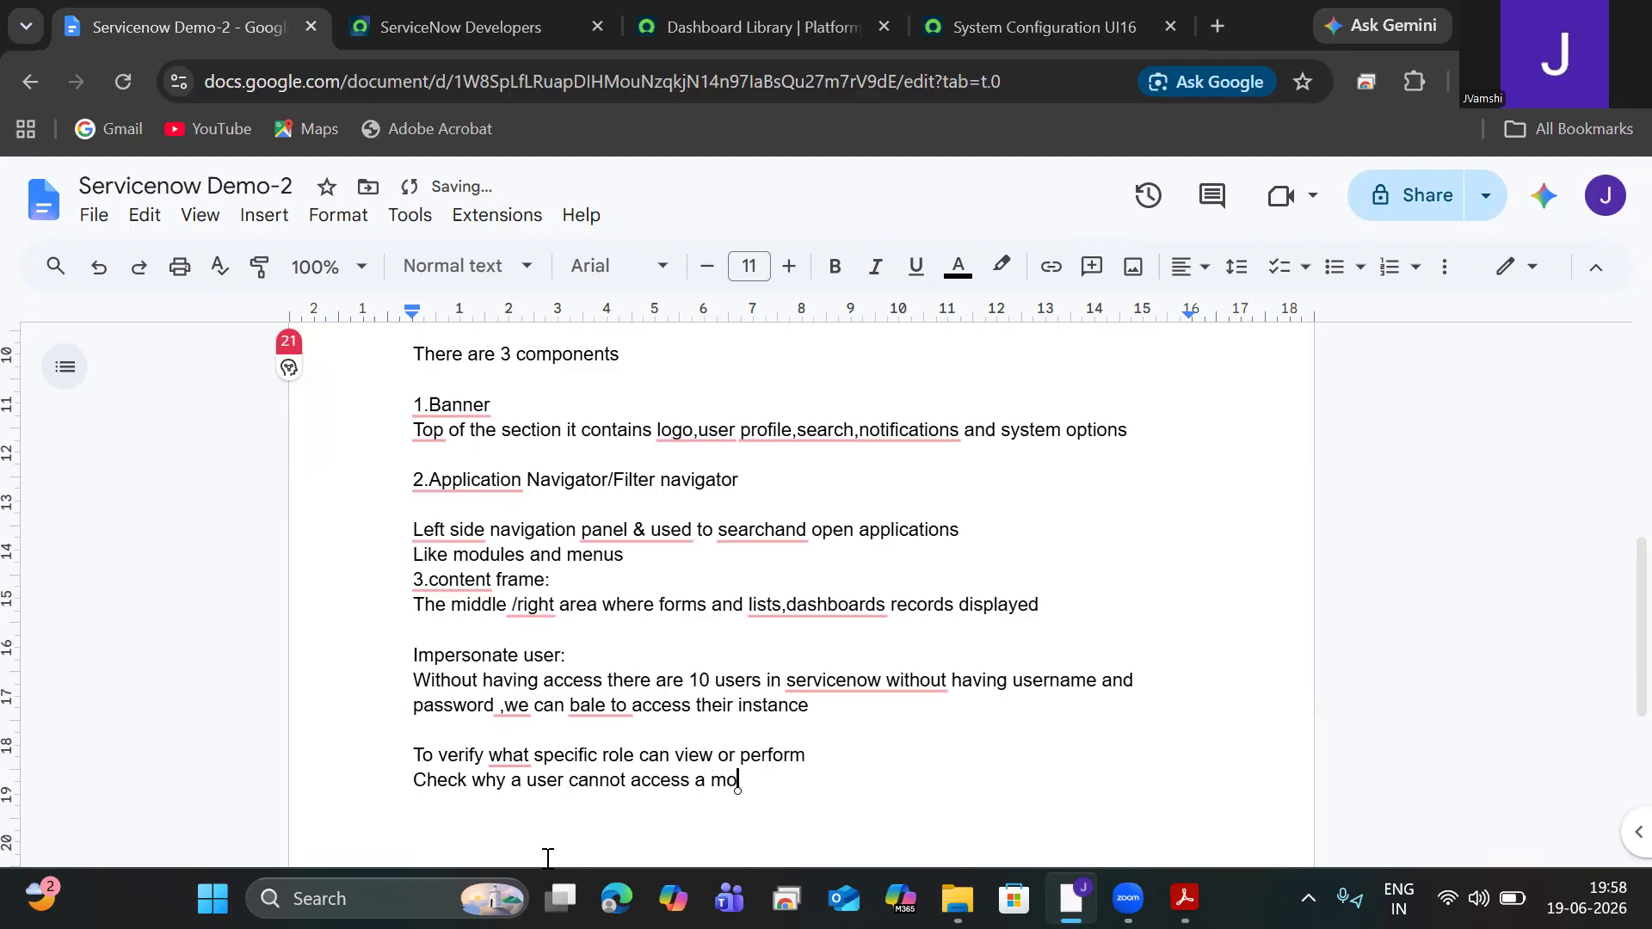
text(dule ,record or app)
text(licatiob)
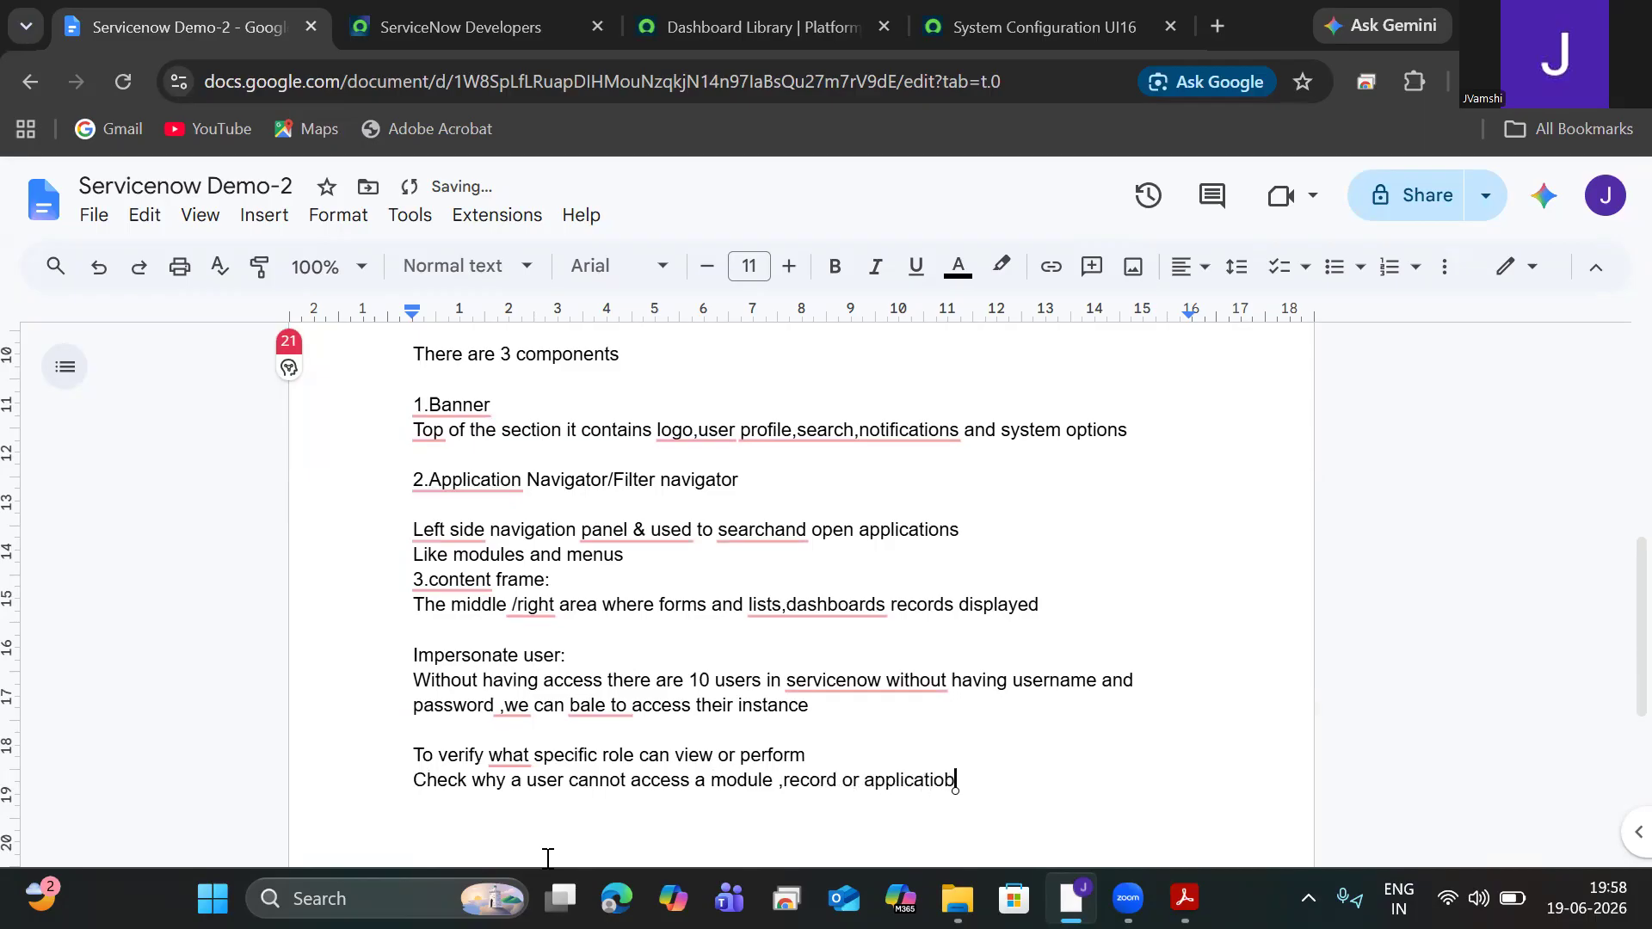
key(BackSpace)
text(n)
key(Return)
Step: Write "Validate user experience see the menus lists,forms" as the next line of the impersonation notes
text(V)
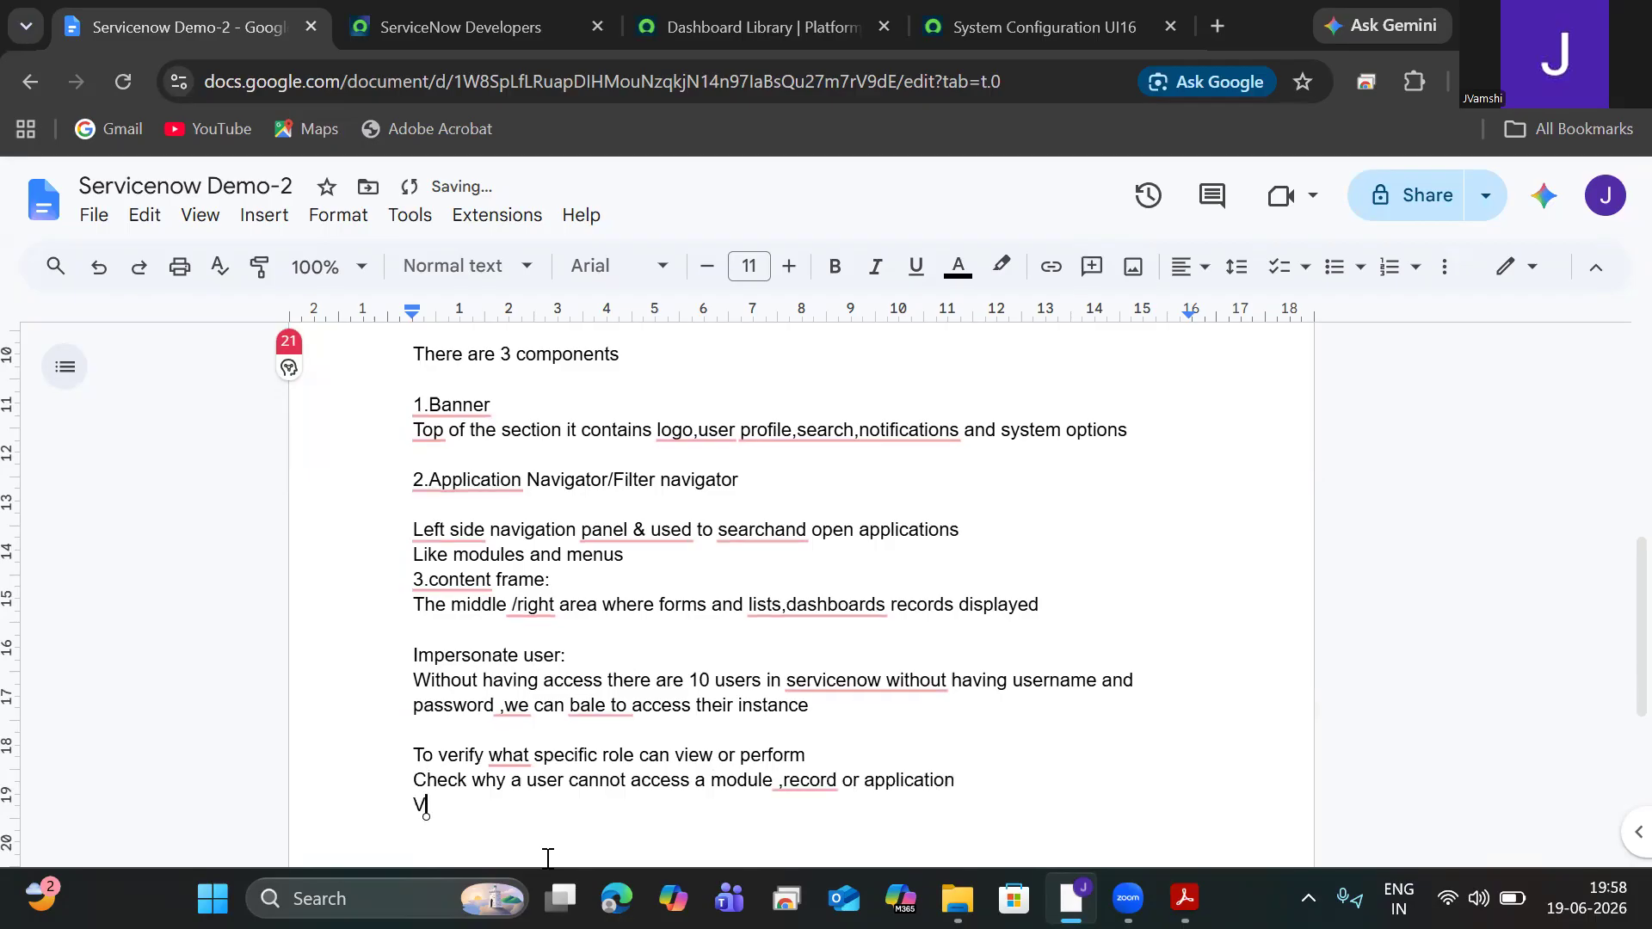
text(alidate us)
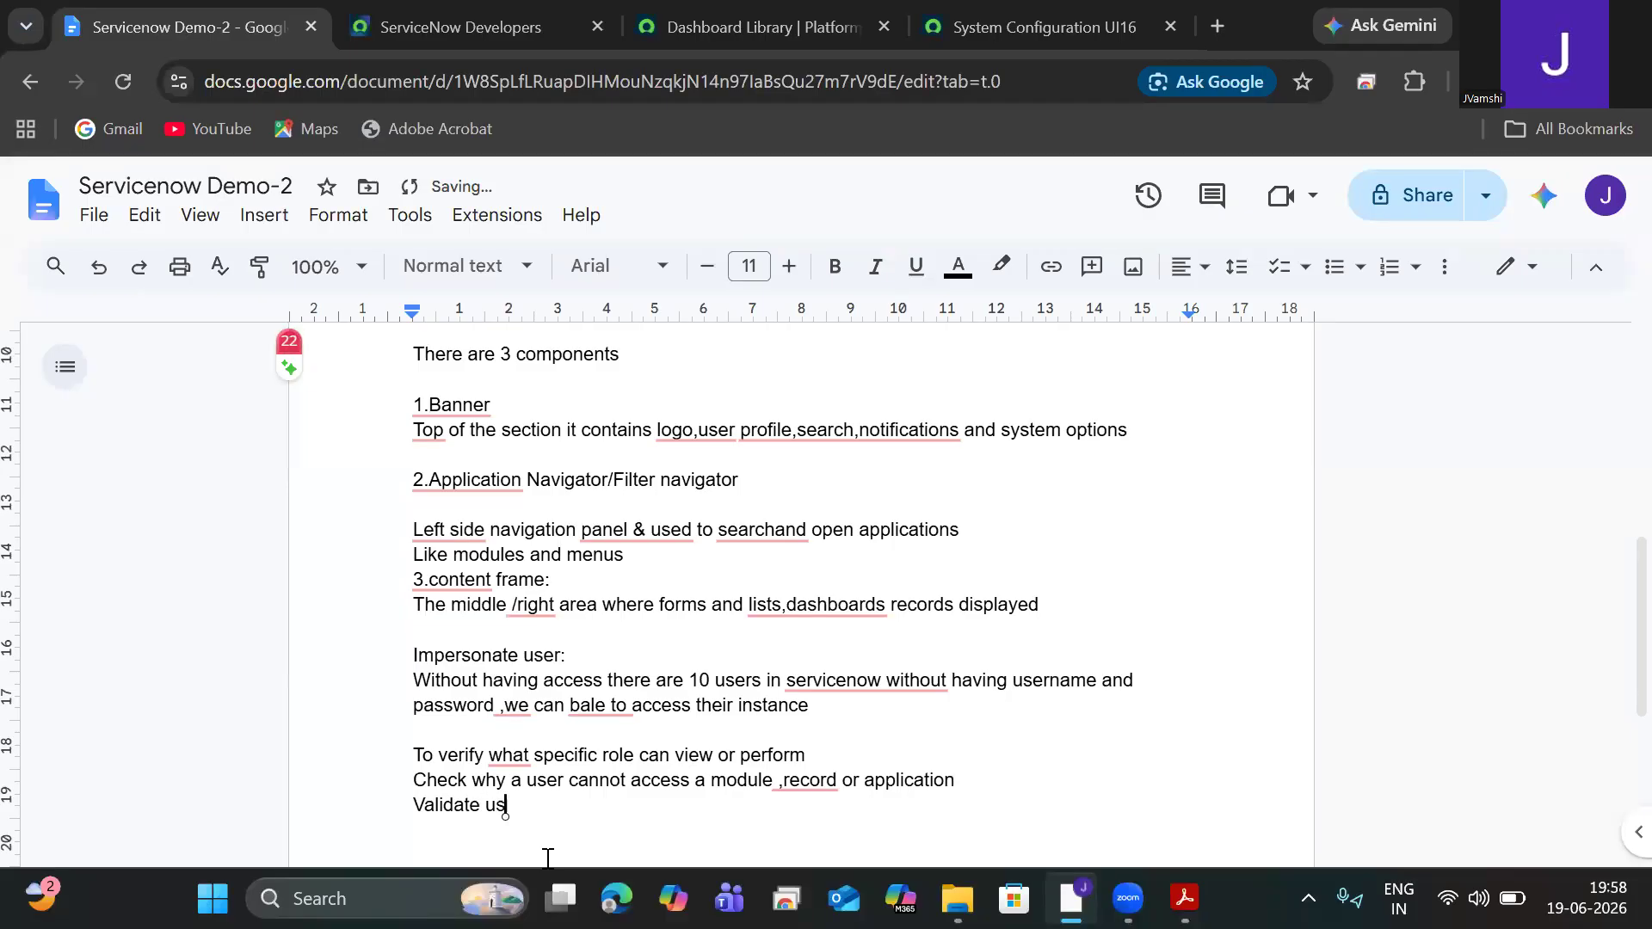
text(er experience see th)
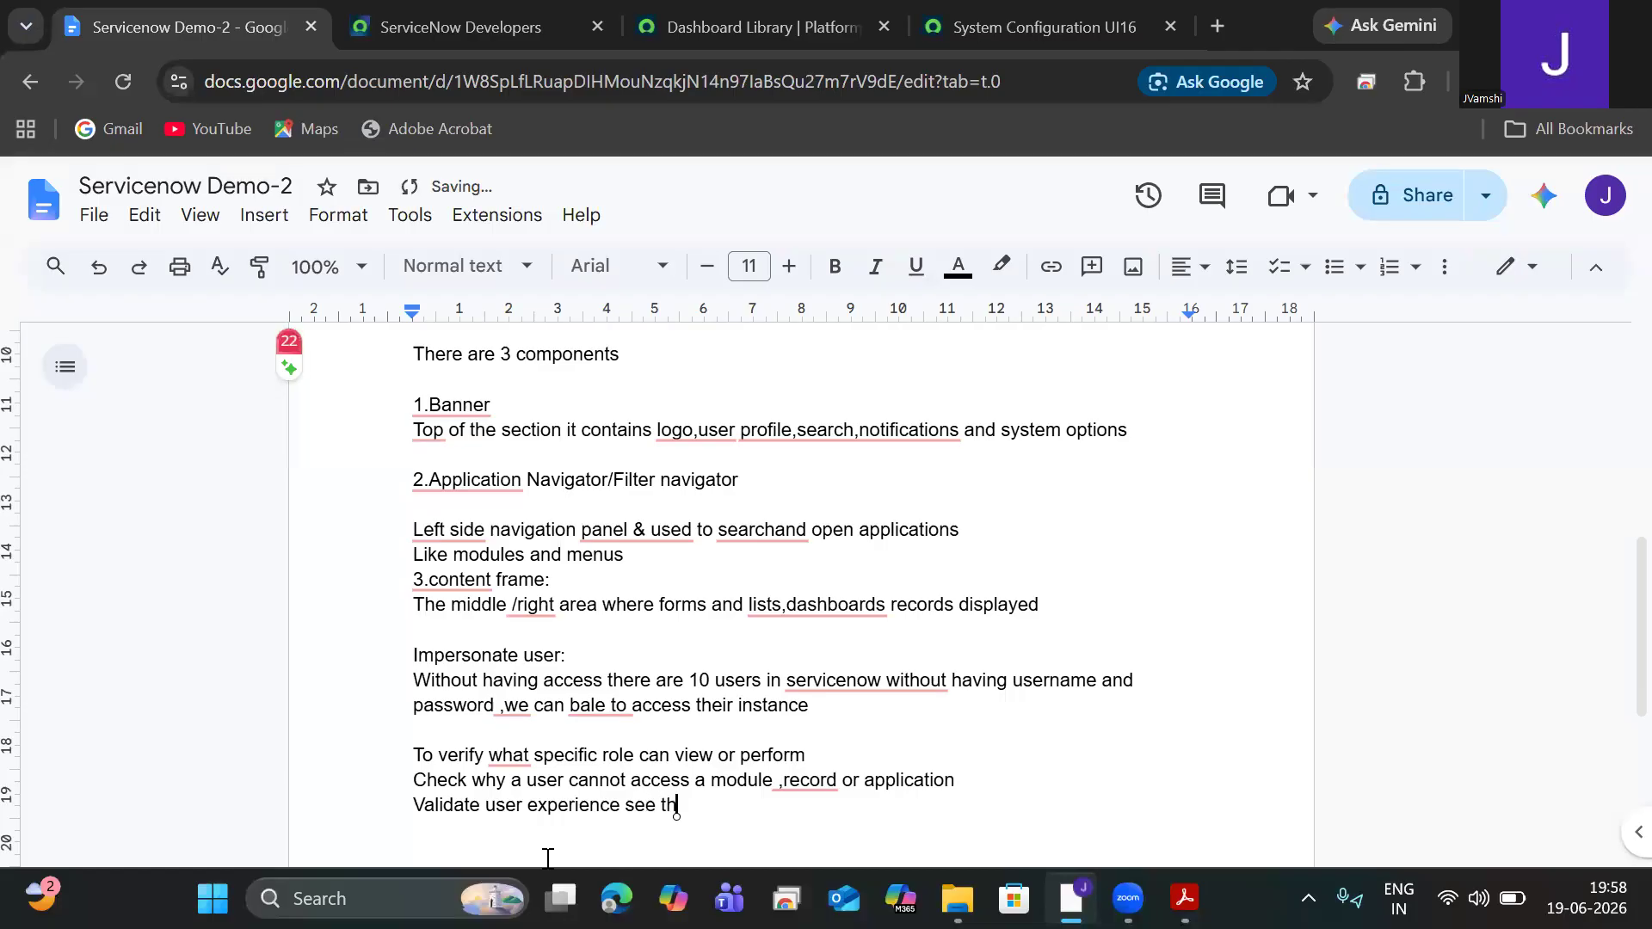
text(e menus)
text( lists)
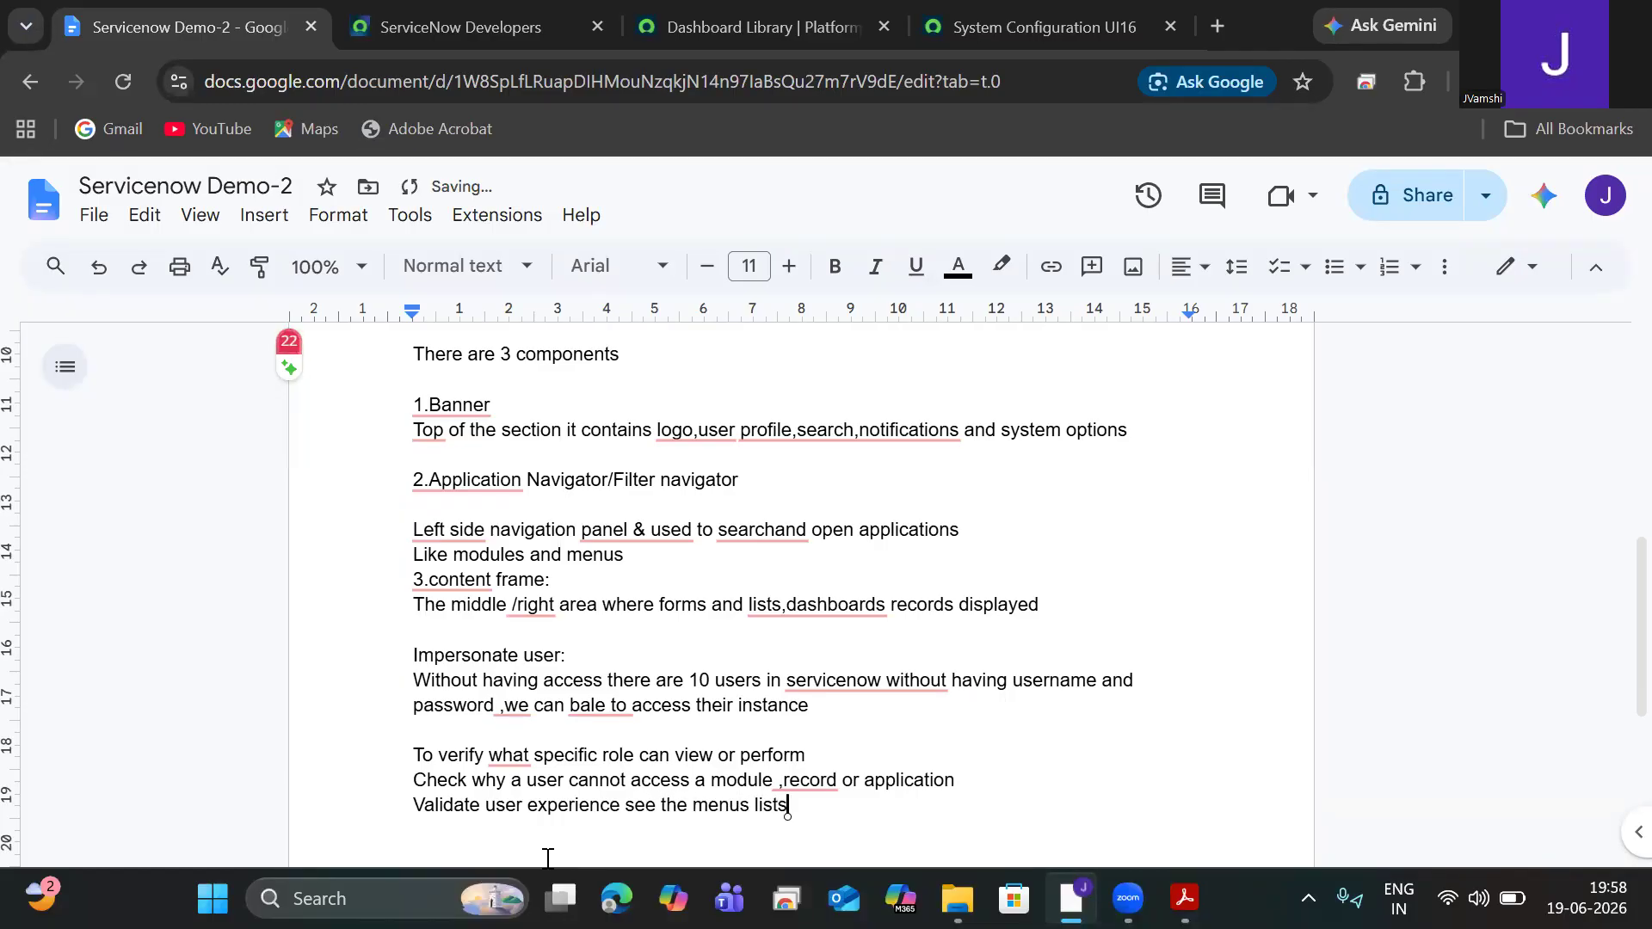
text(,forms)
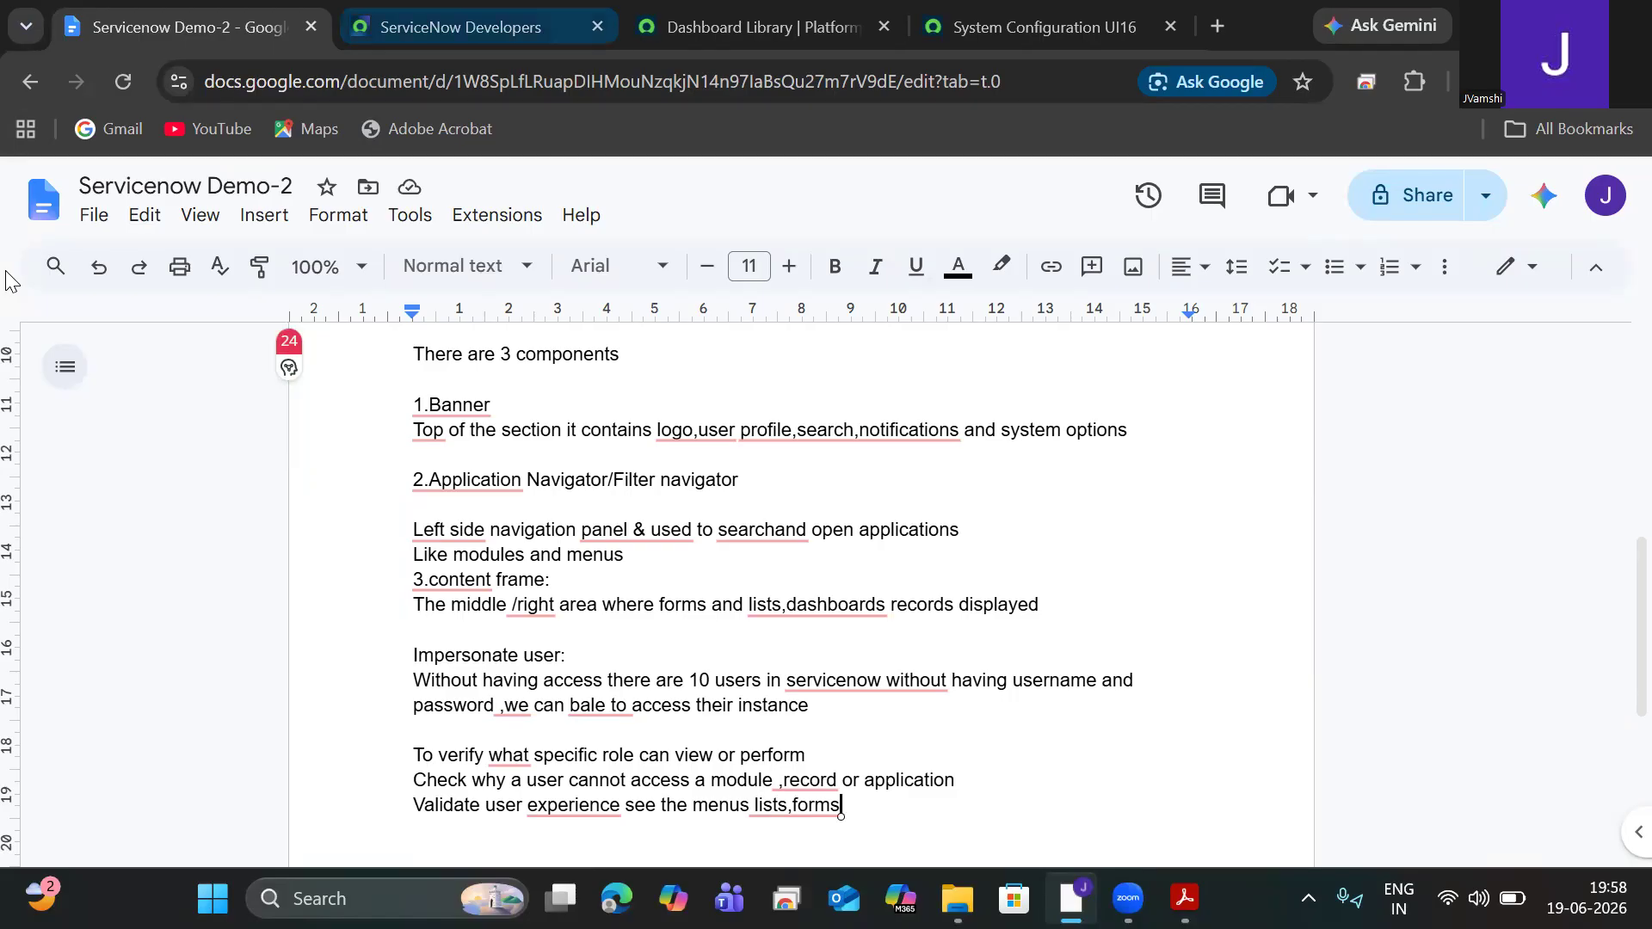
Step: Close the System Configuration page in ServiceNow and examine the security_admin role in the Elevate role dialog without granting it
click(927, 8)
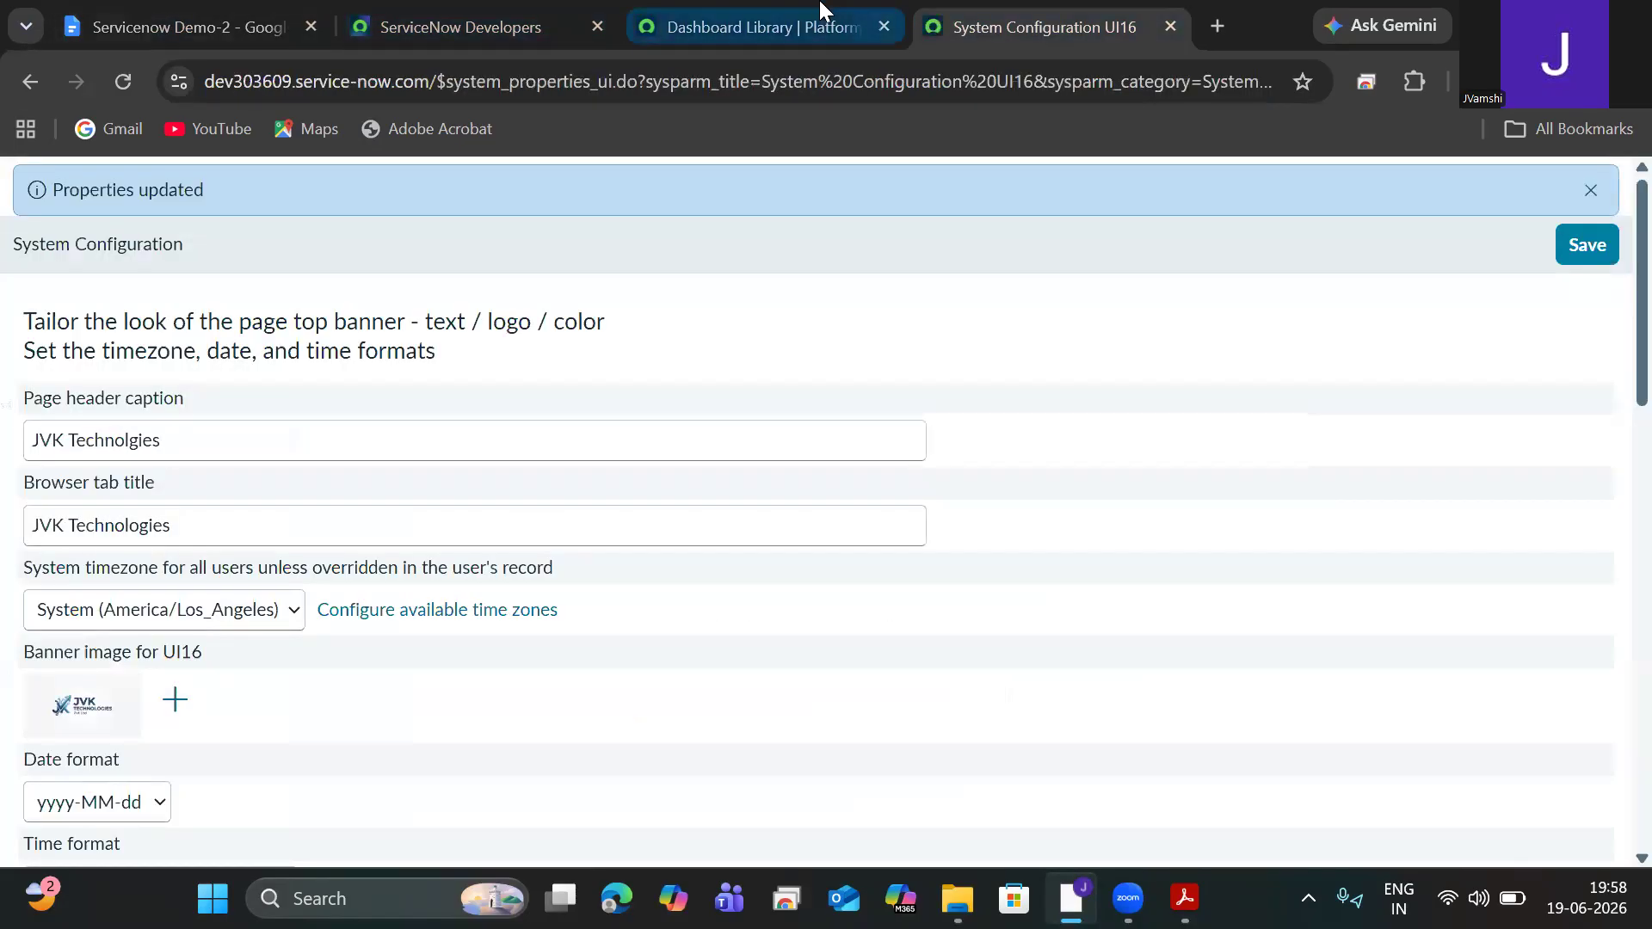
key(ctrl+w)
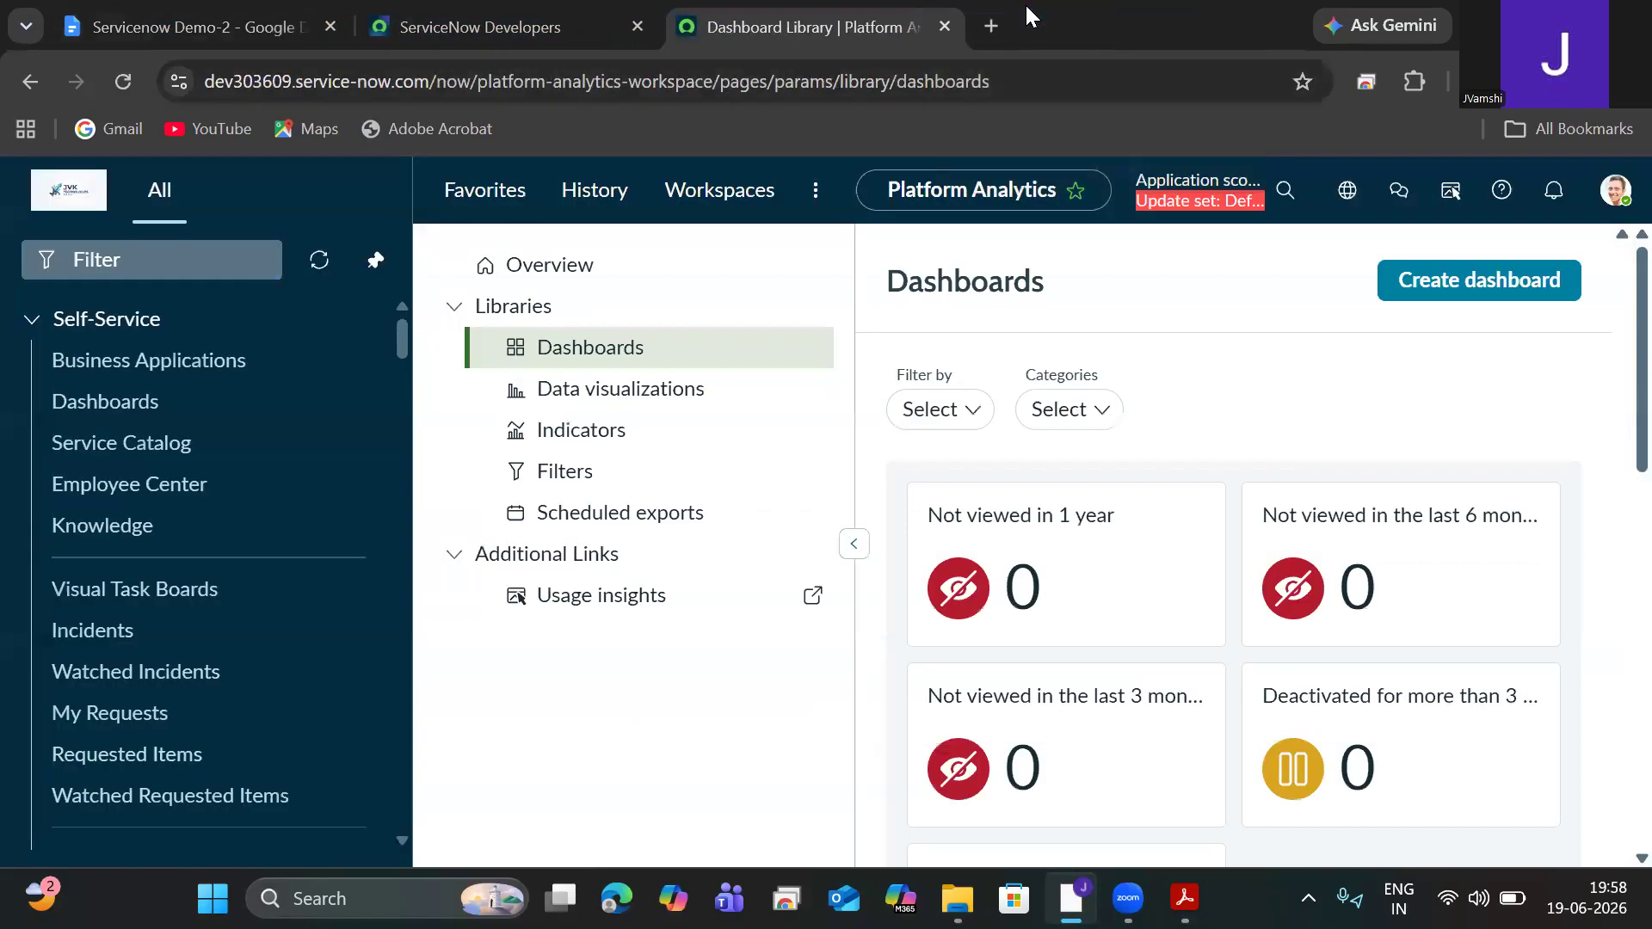
click(1615, 190)
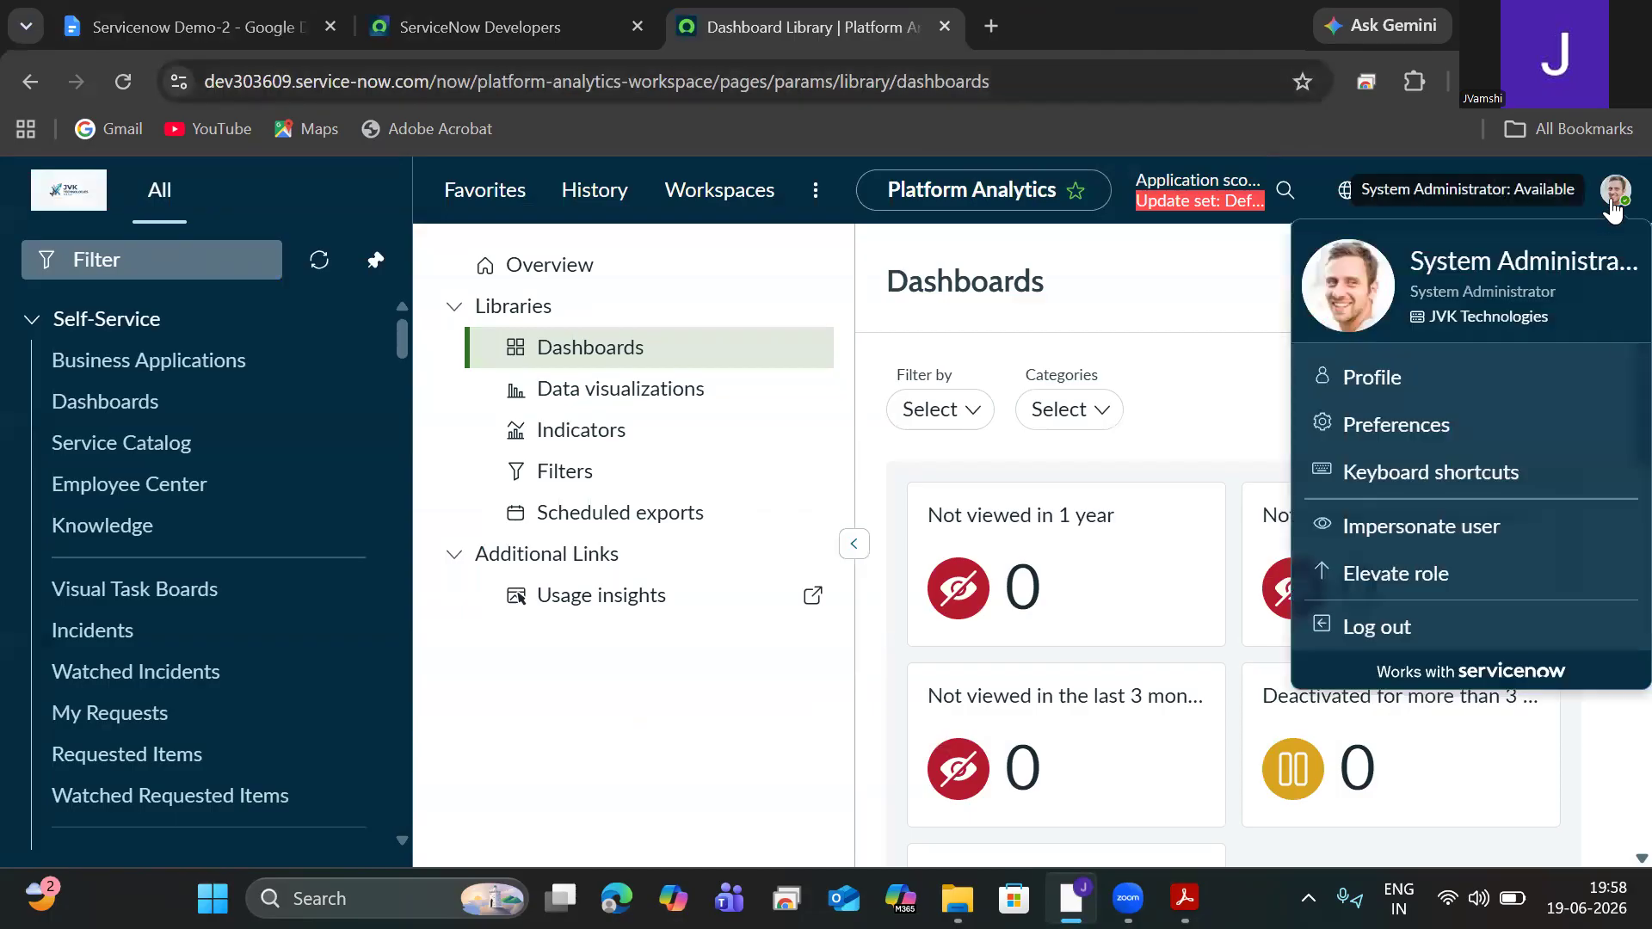
click(1418, 584)
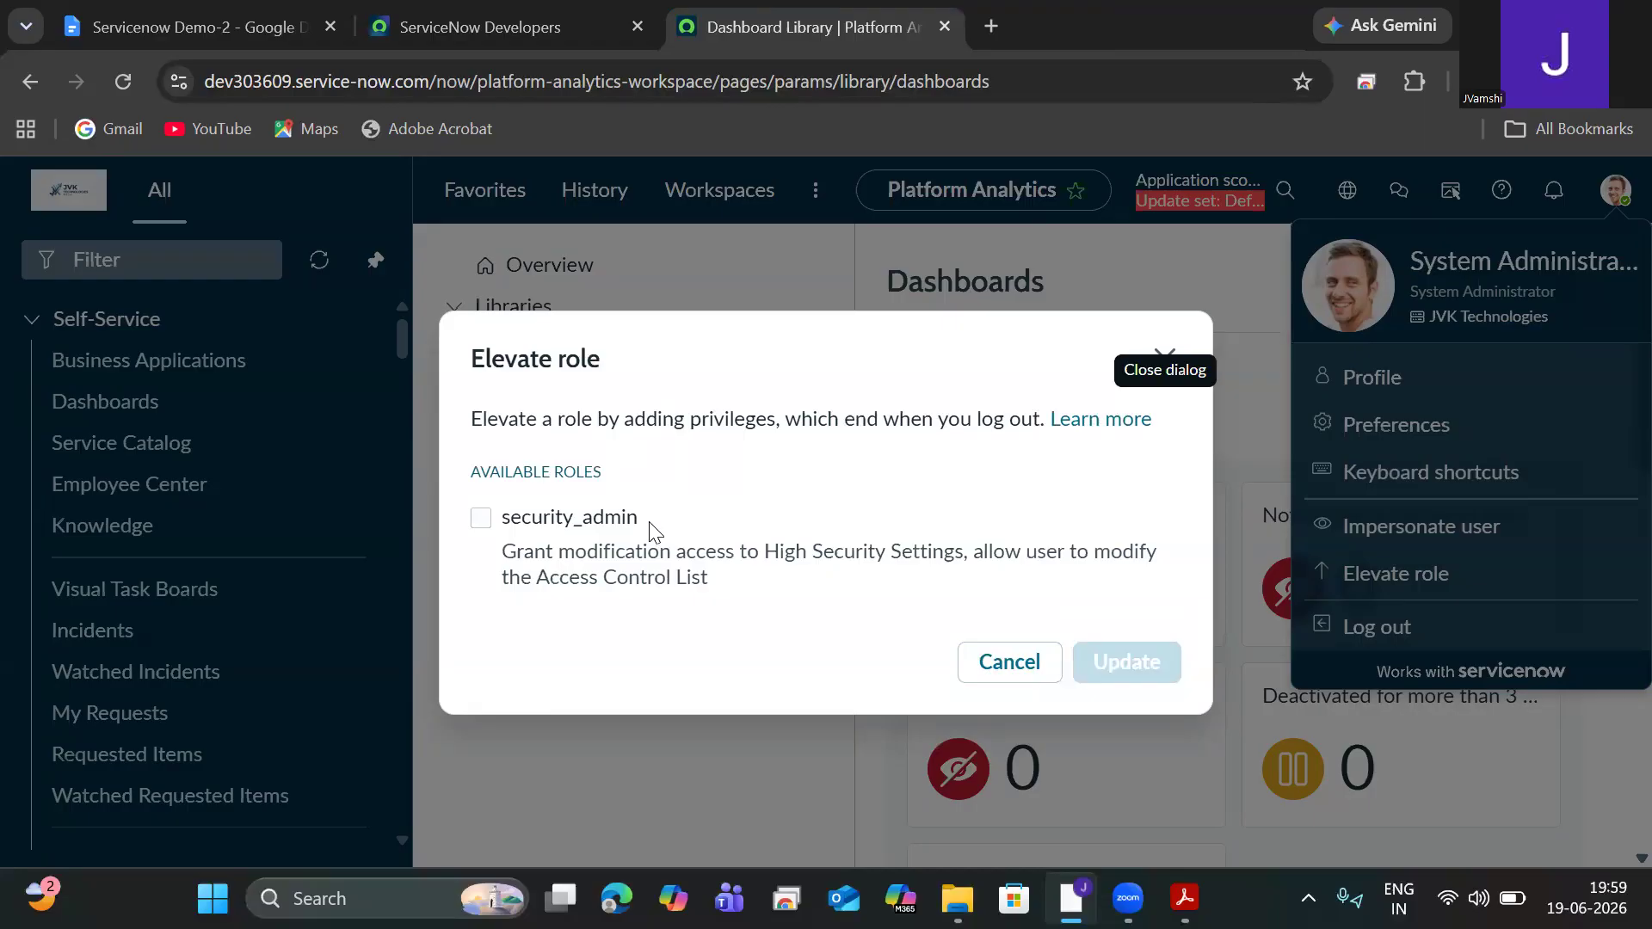
drag(649, 521, 513, 520)
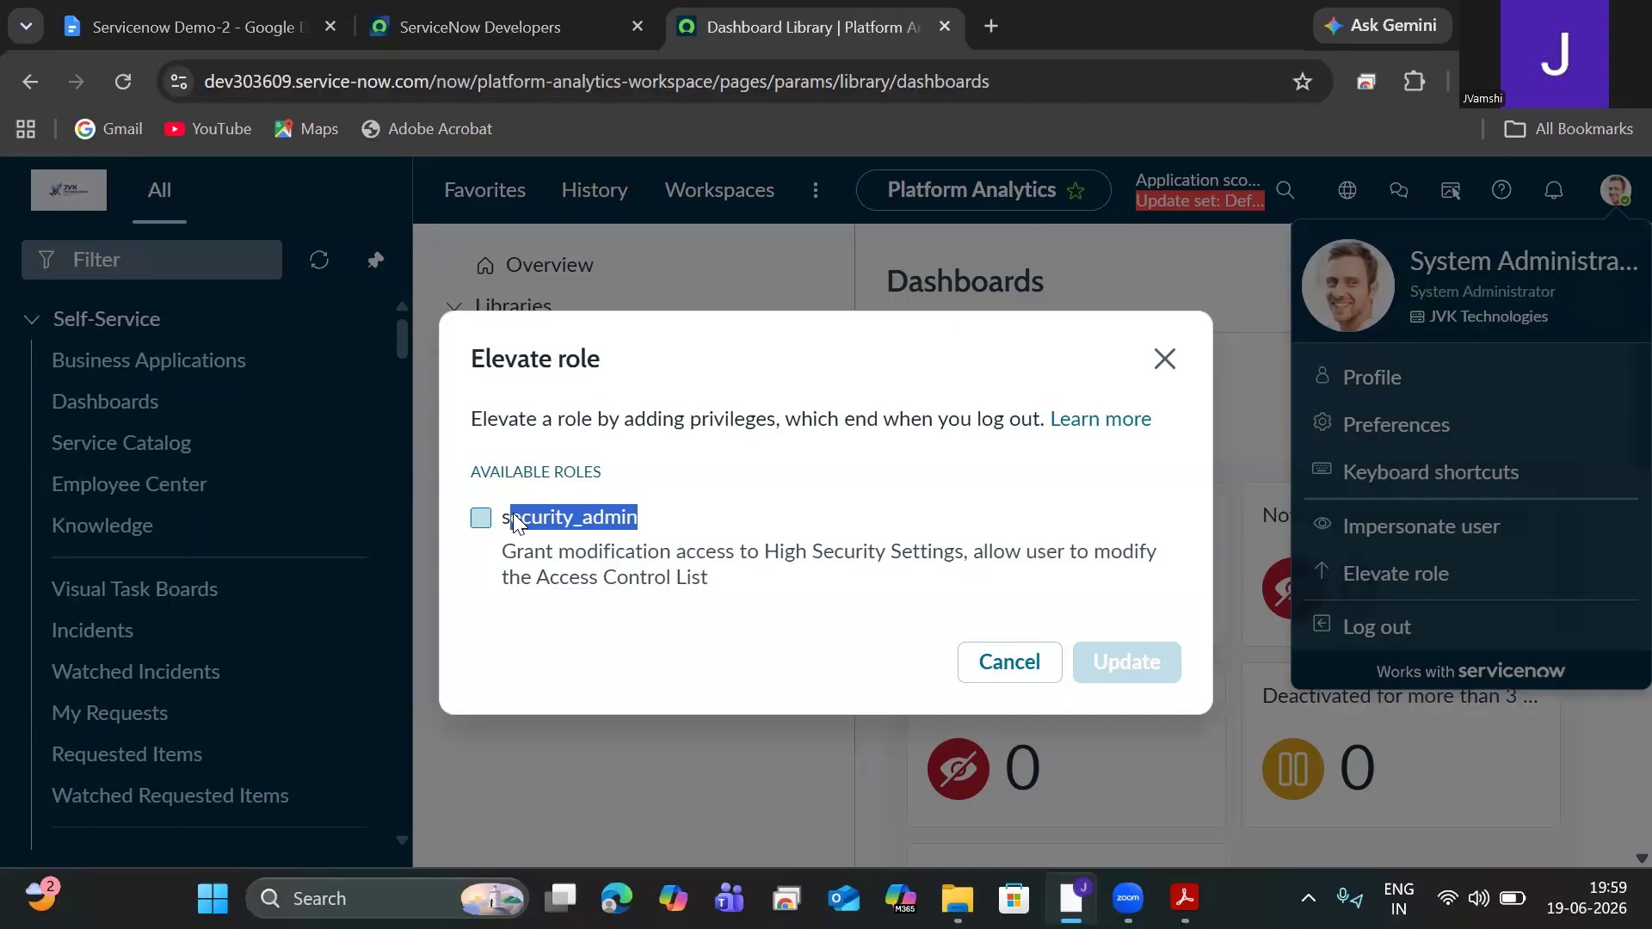
click(1155, 375)
Step: Filter the navigator for "access cont" and open Access Control (ACL) in a new browser tab
click(235, 258)
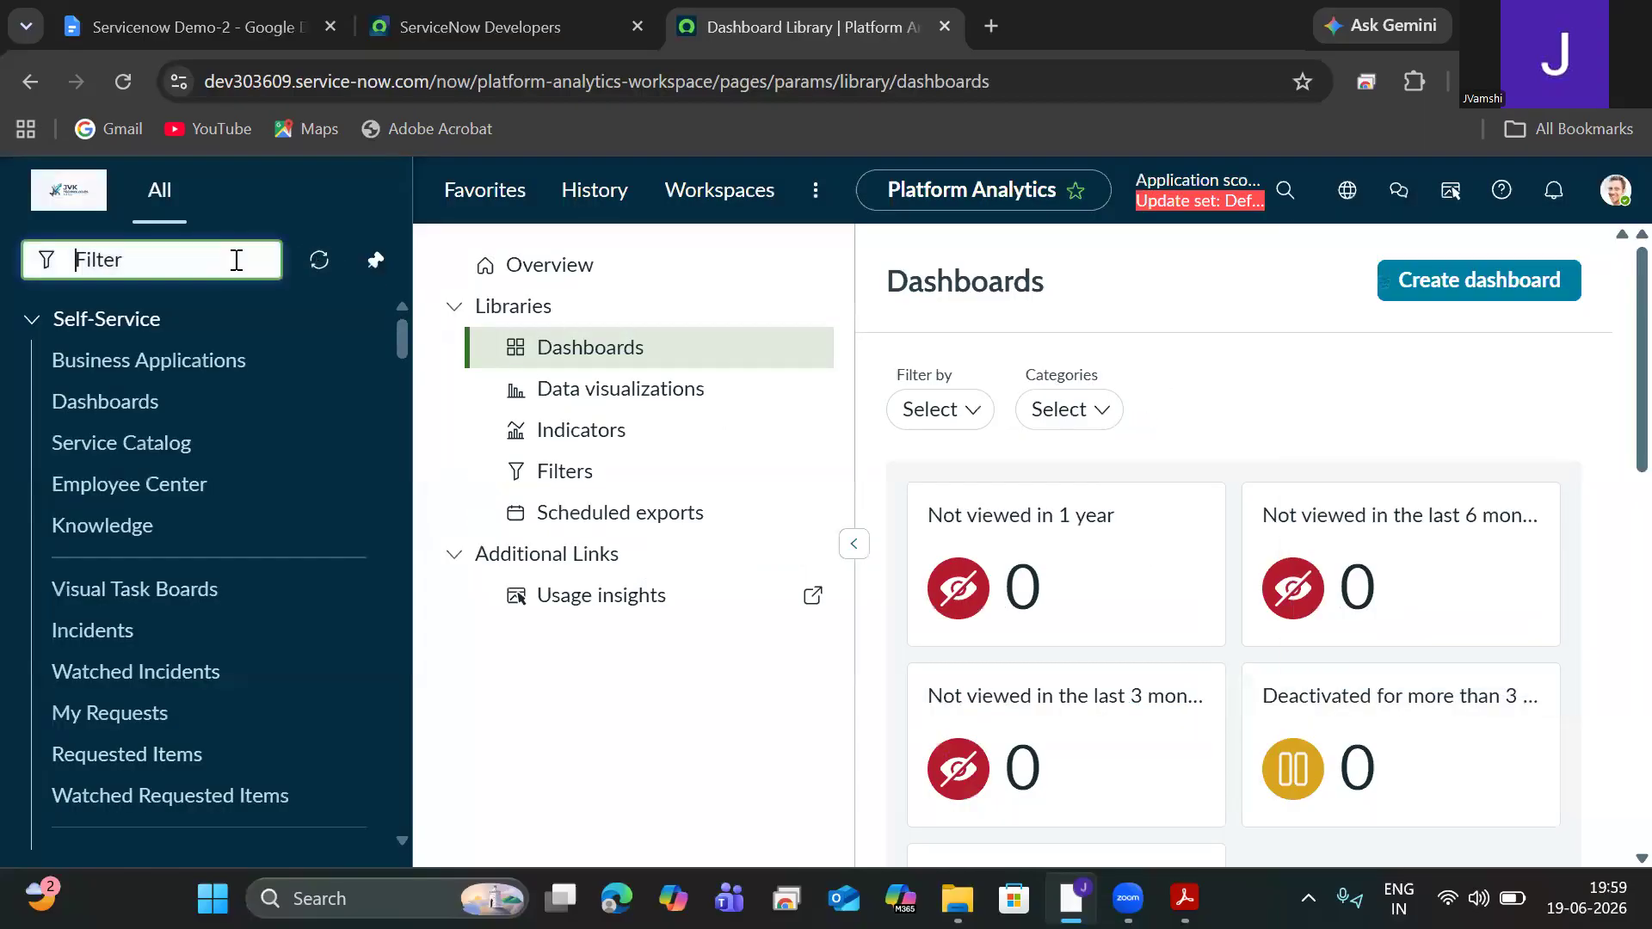
text(access)
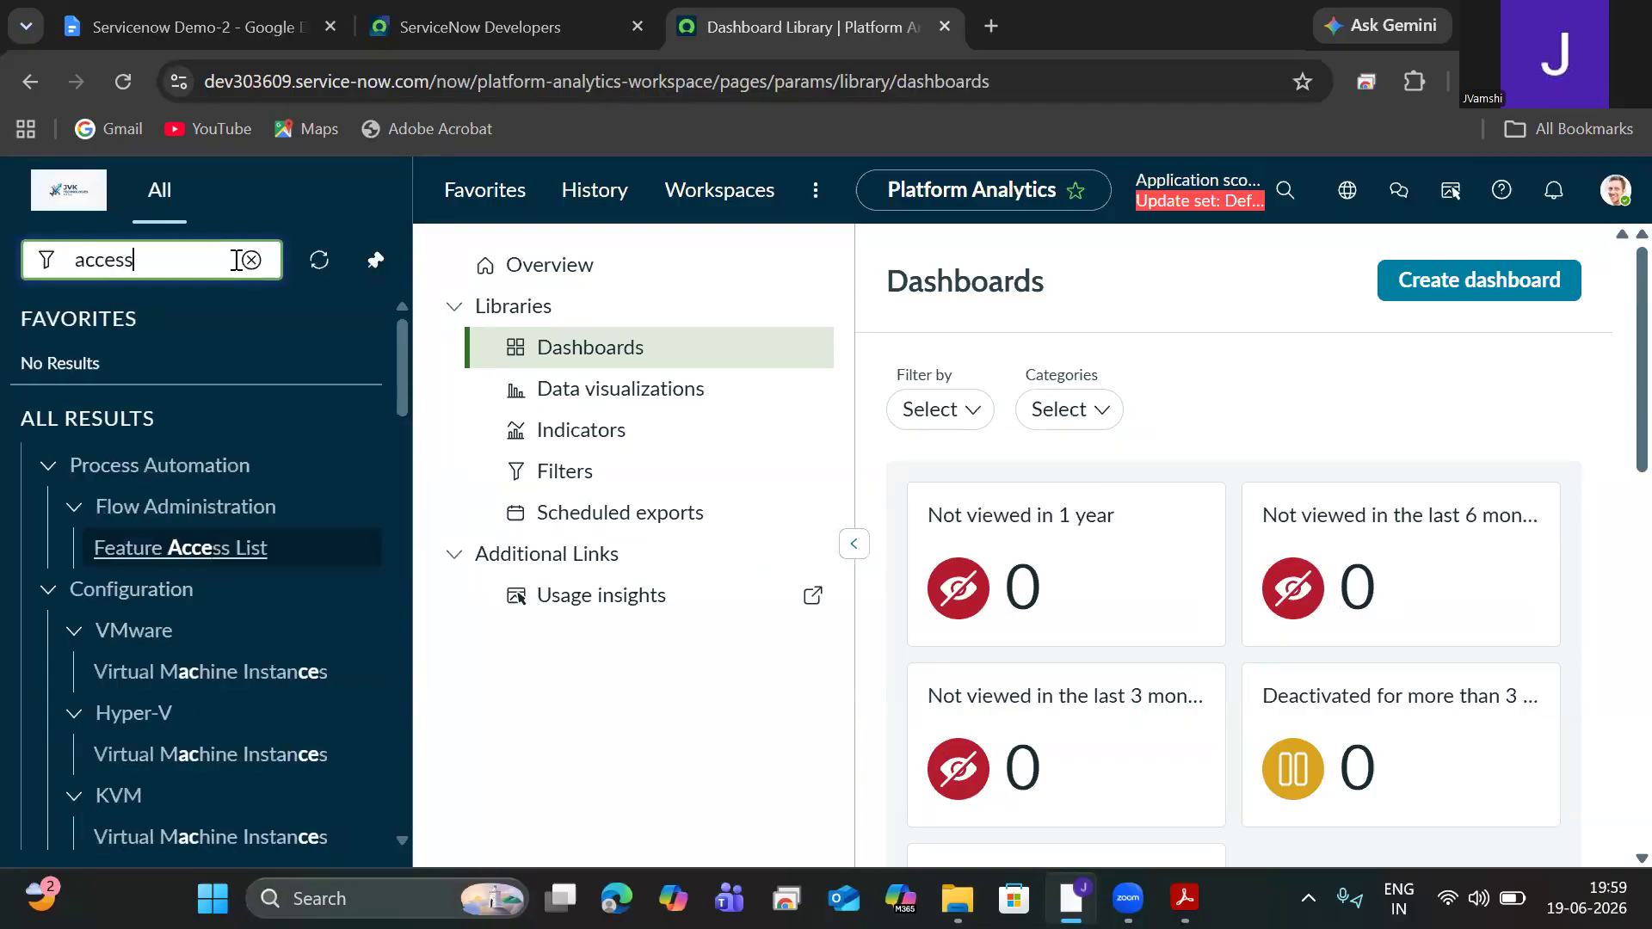
text( cont)
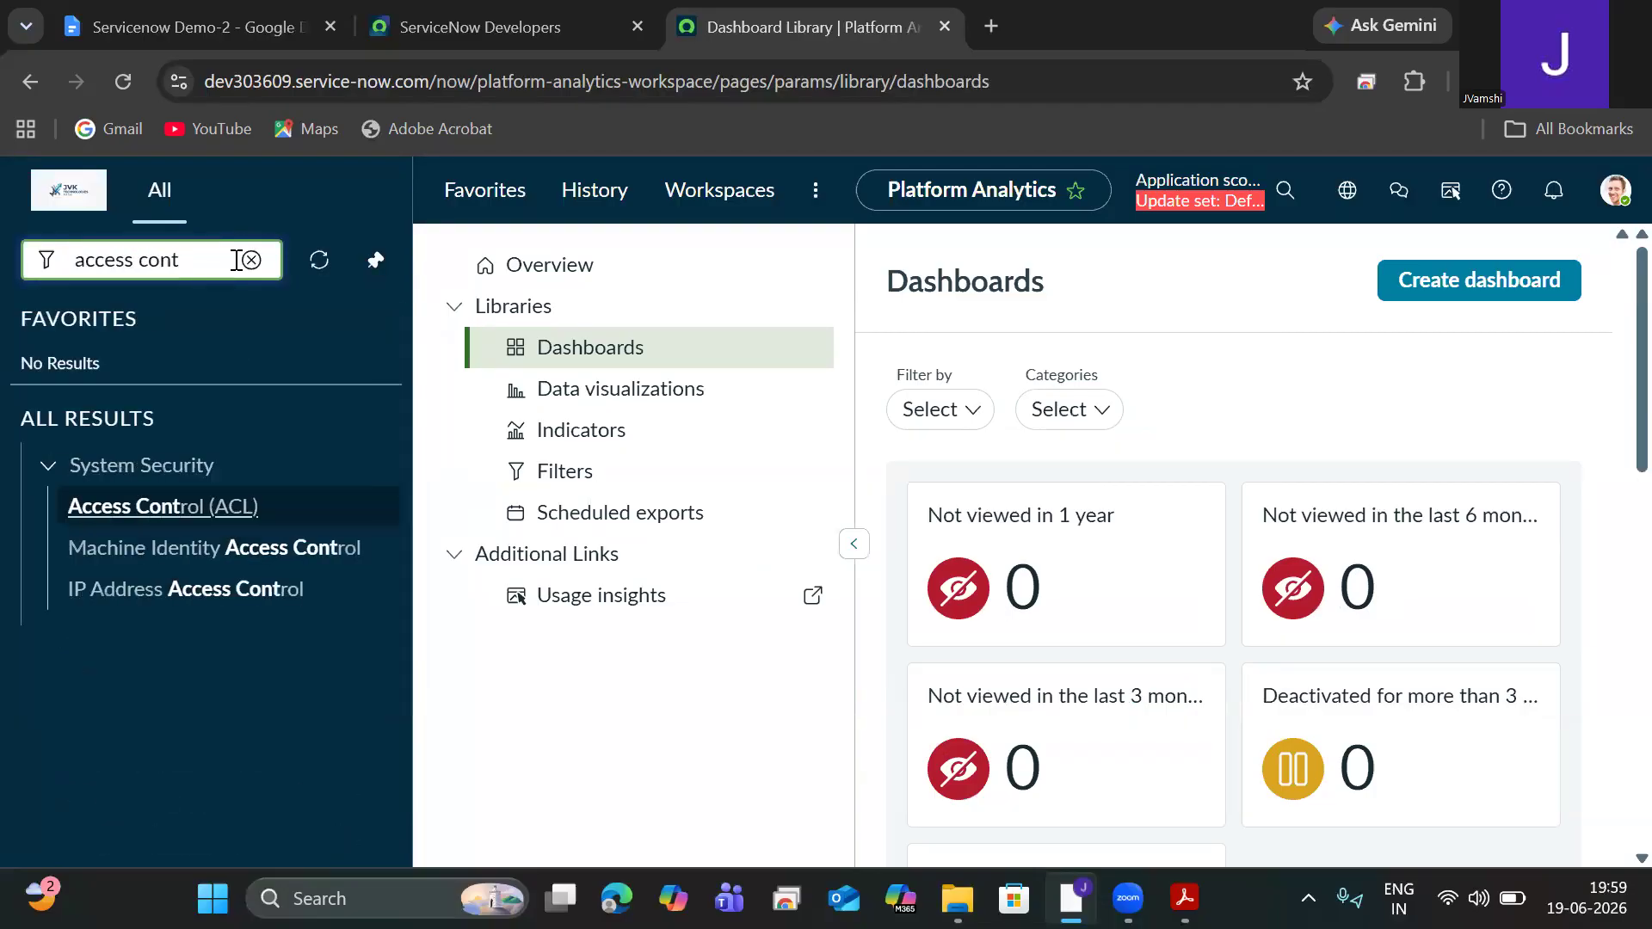
click(176, 512)
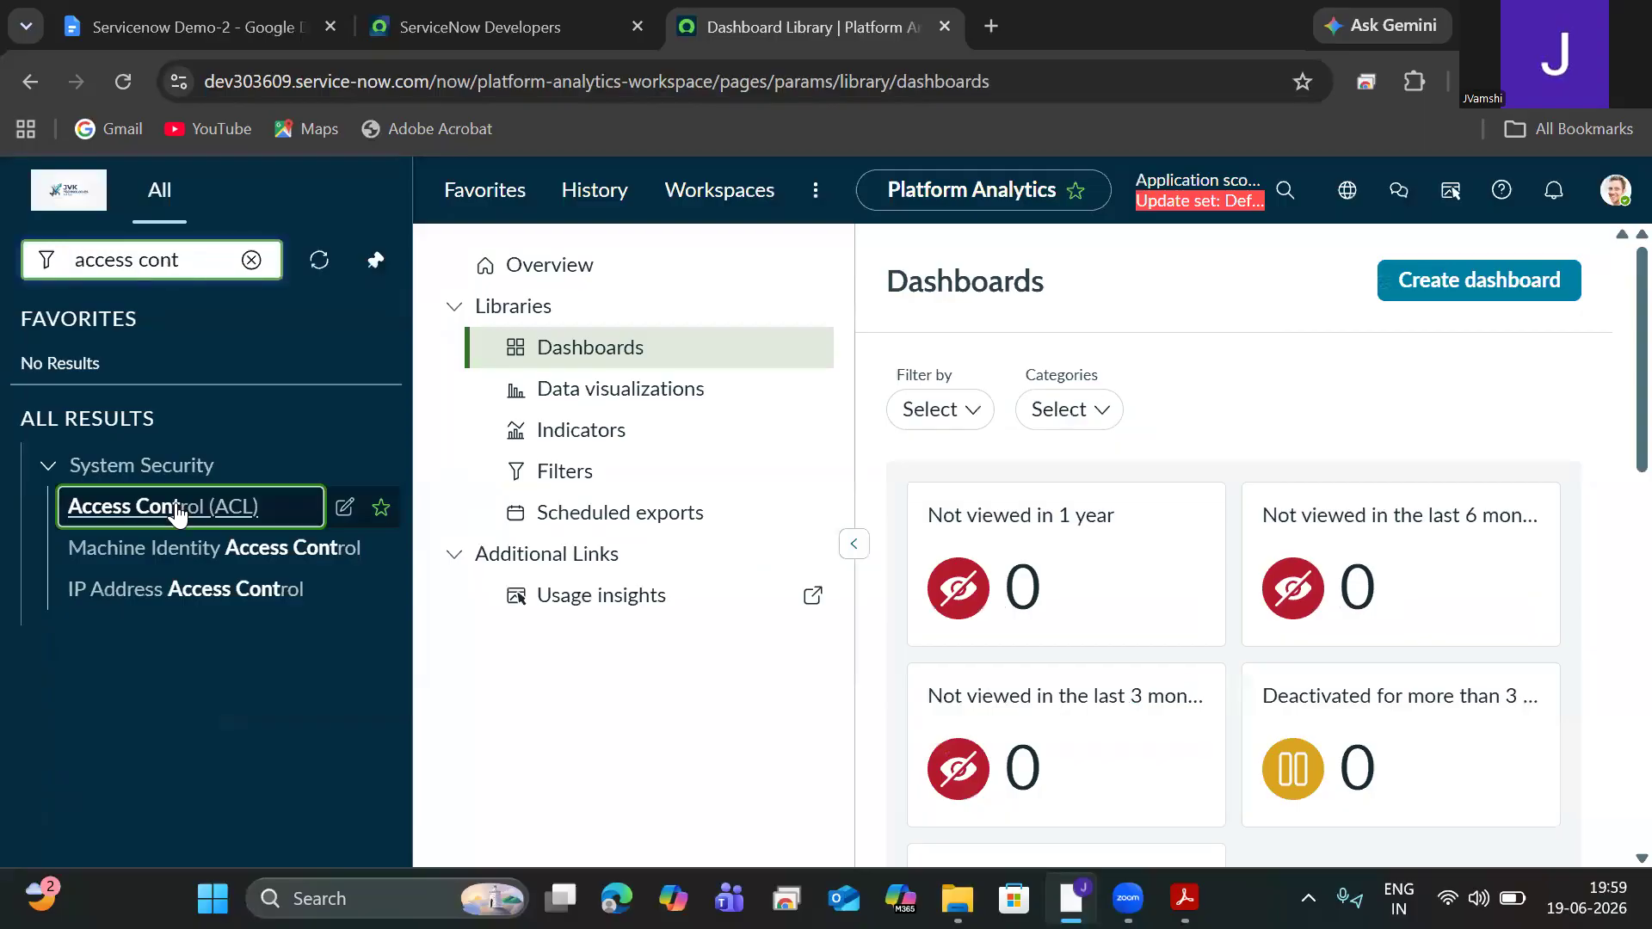
right_click(177, 507)
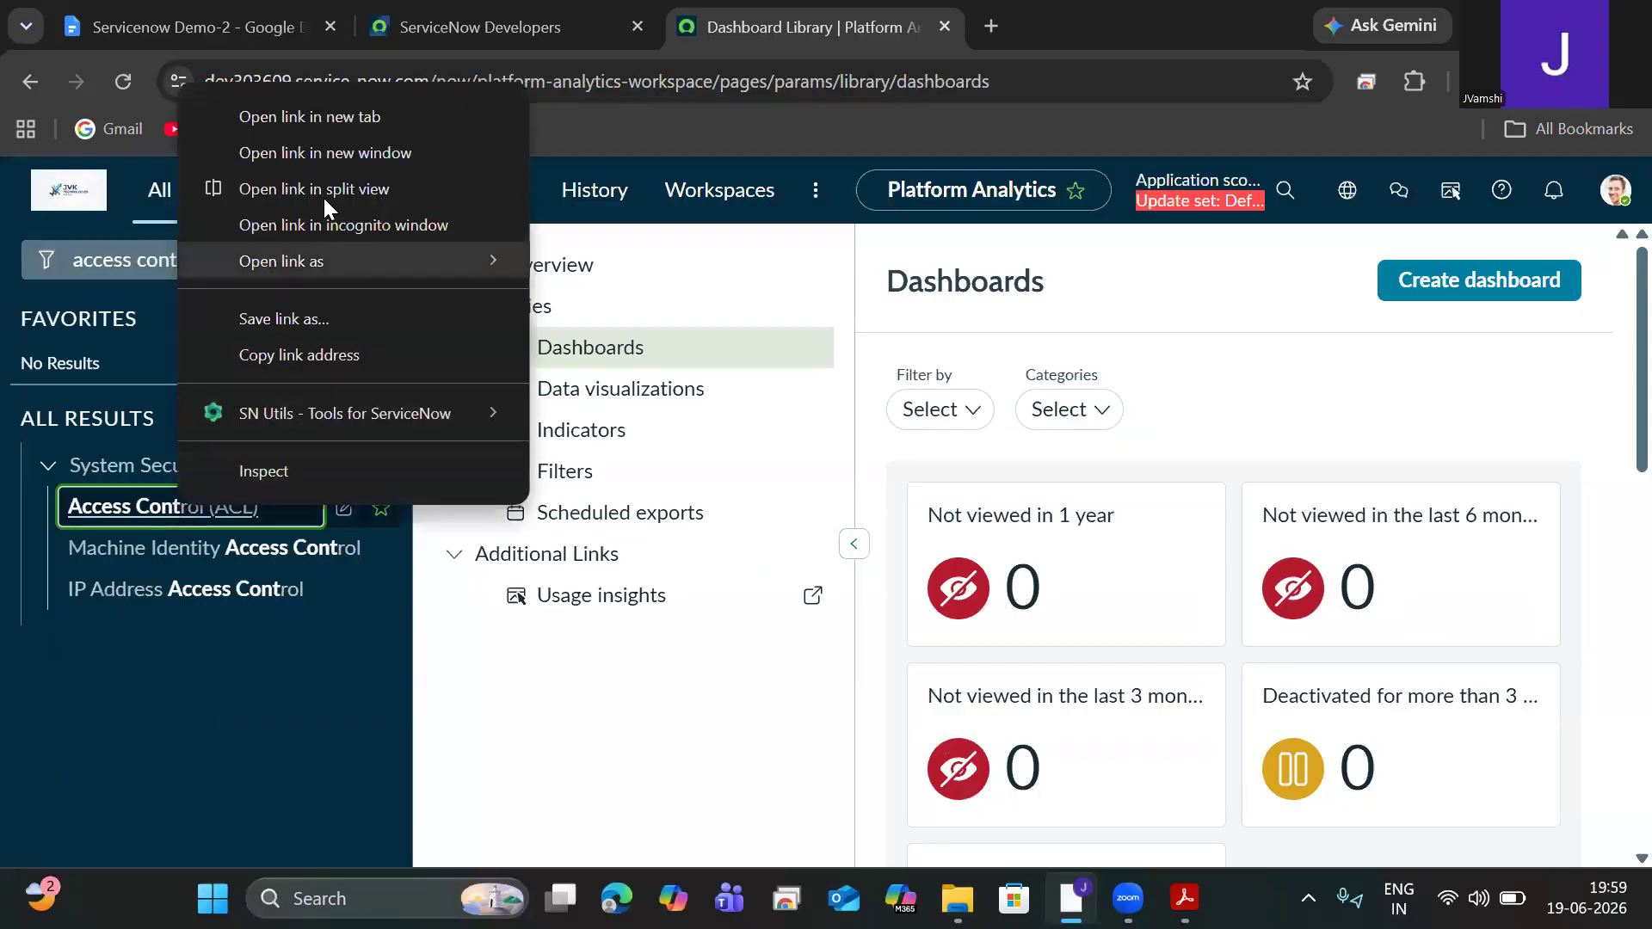
click(309, 116)
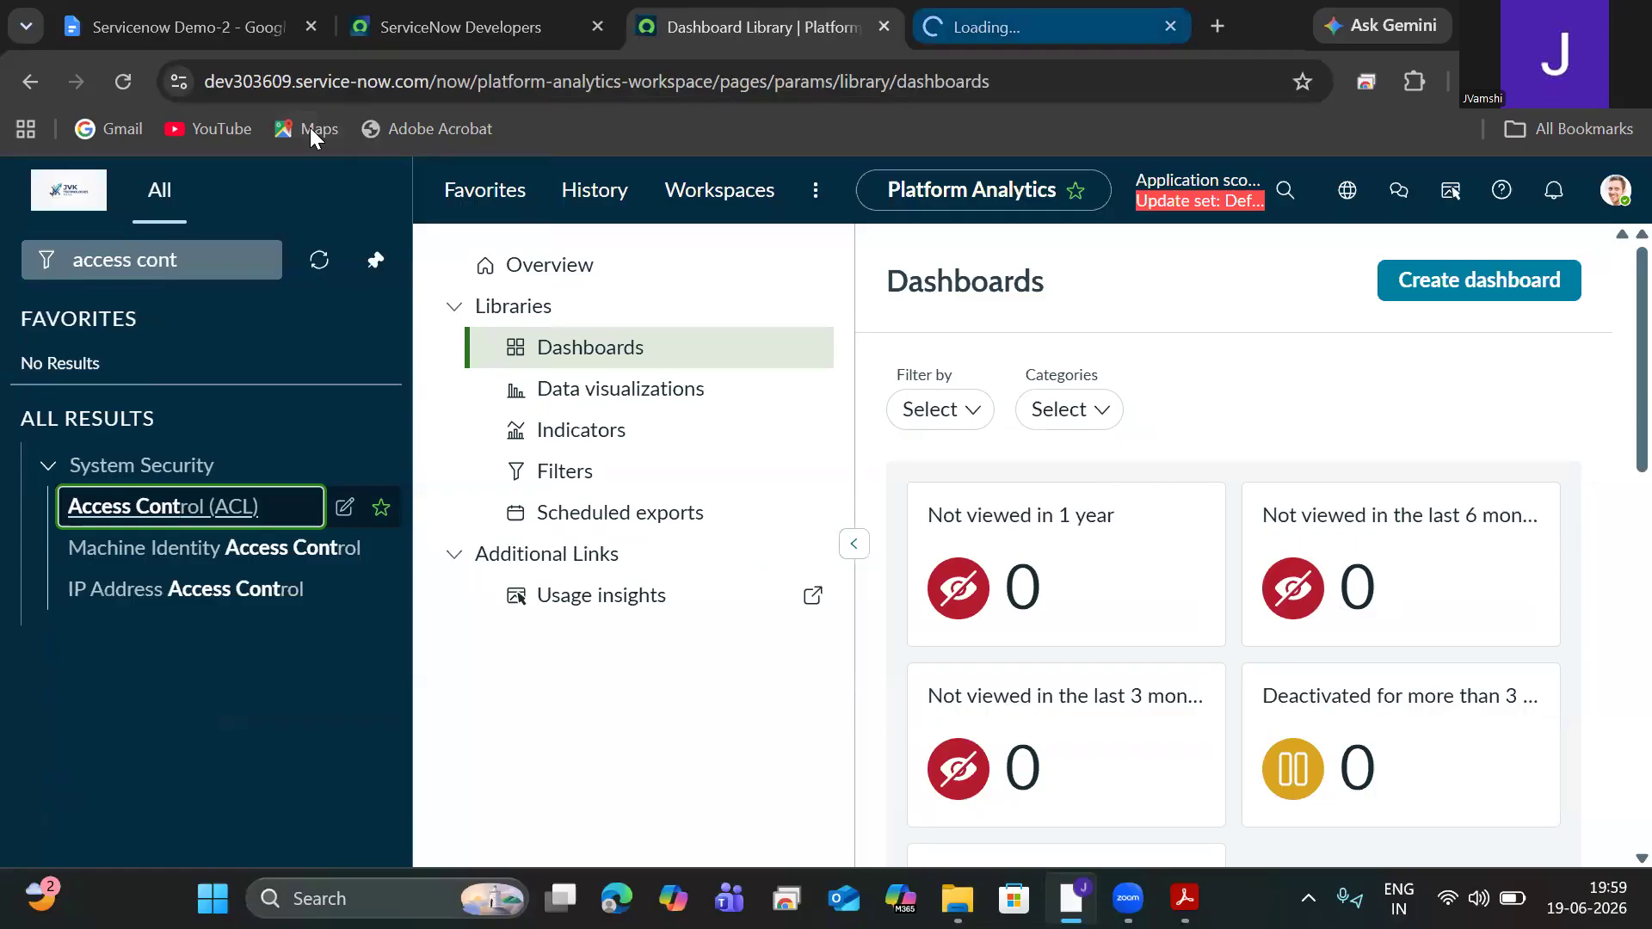
key(ctrl+Tab)
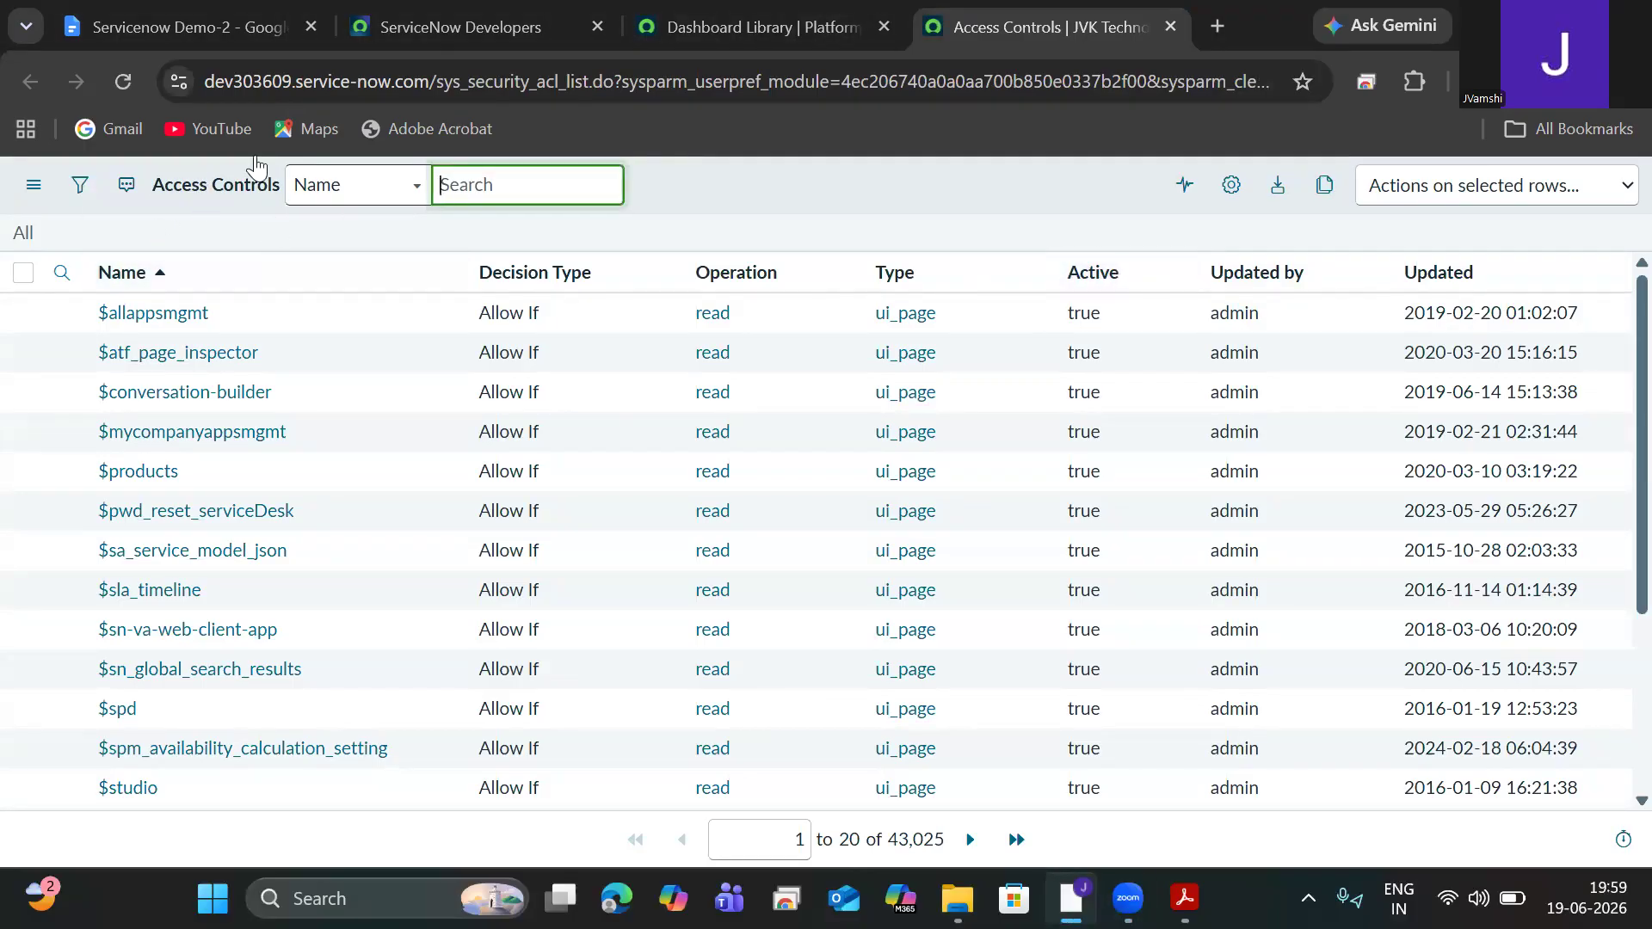
Step: View the $allappsmgmt access control record and return to the Access Controls list
click(151, 315)
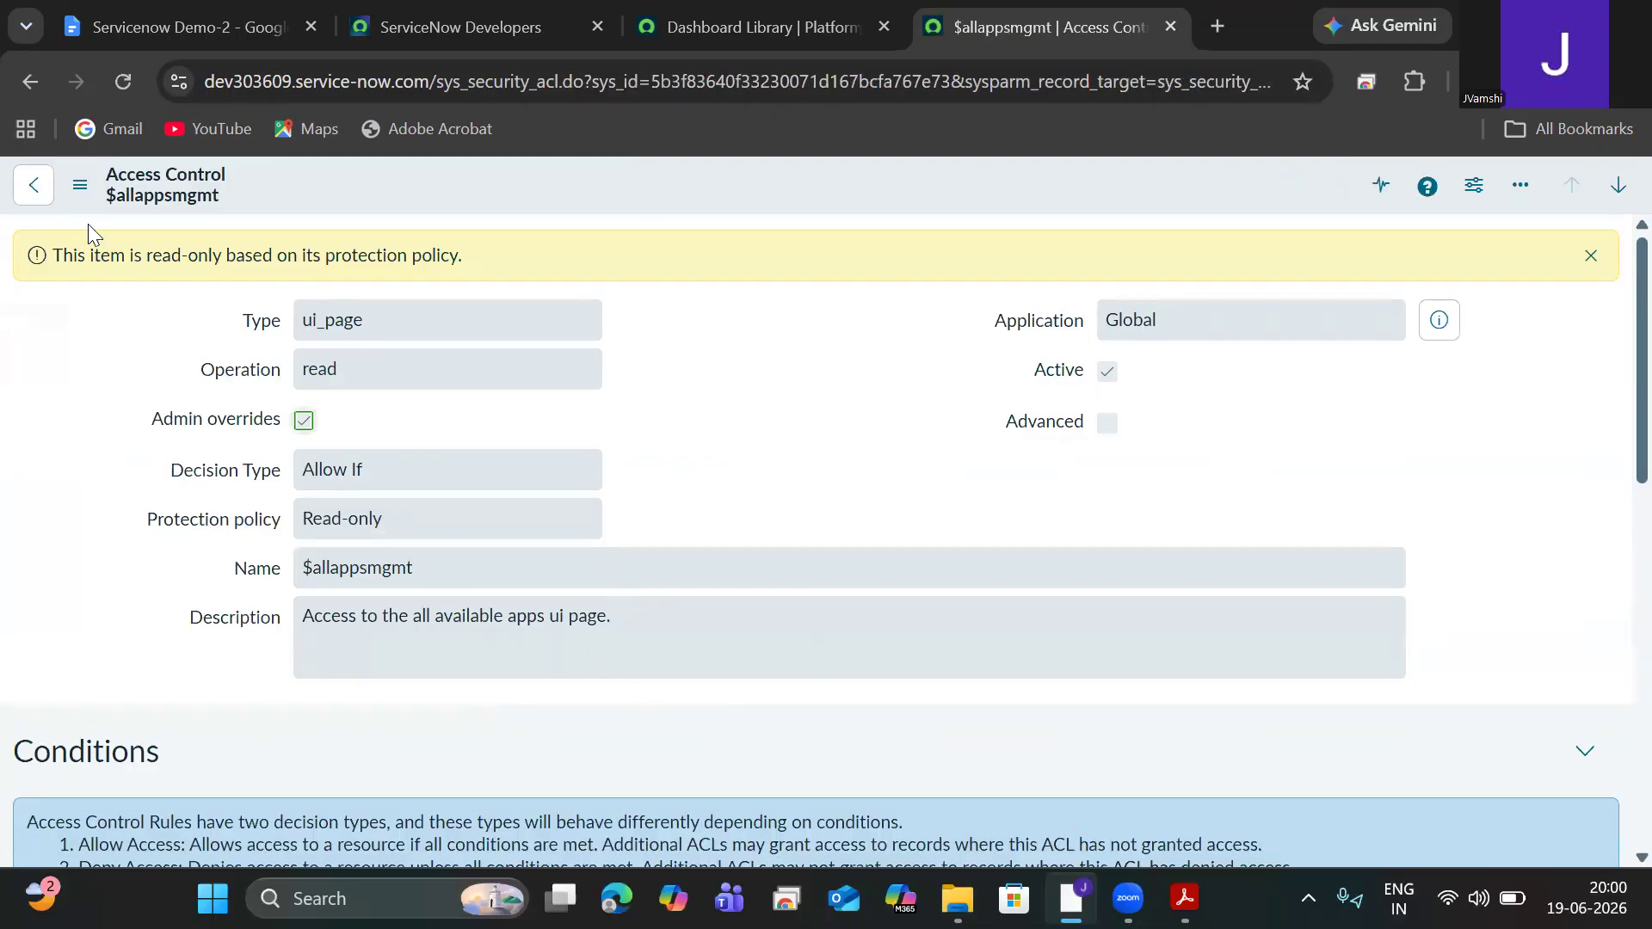
key(alt+Left)
click(6, 193)
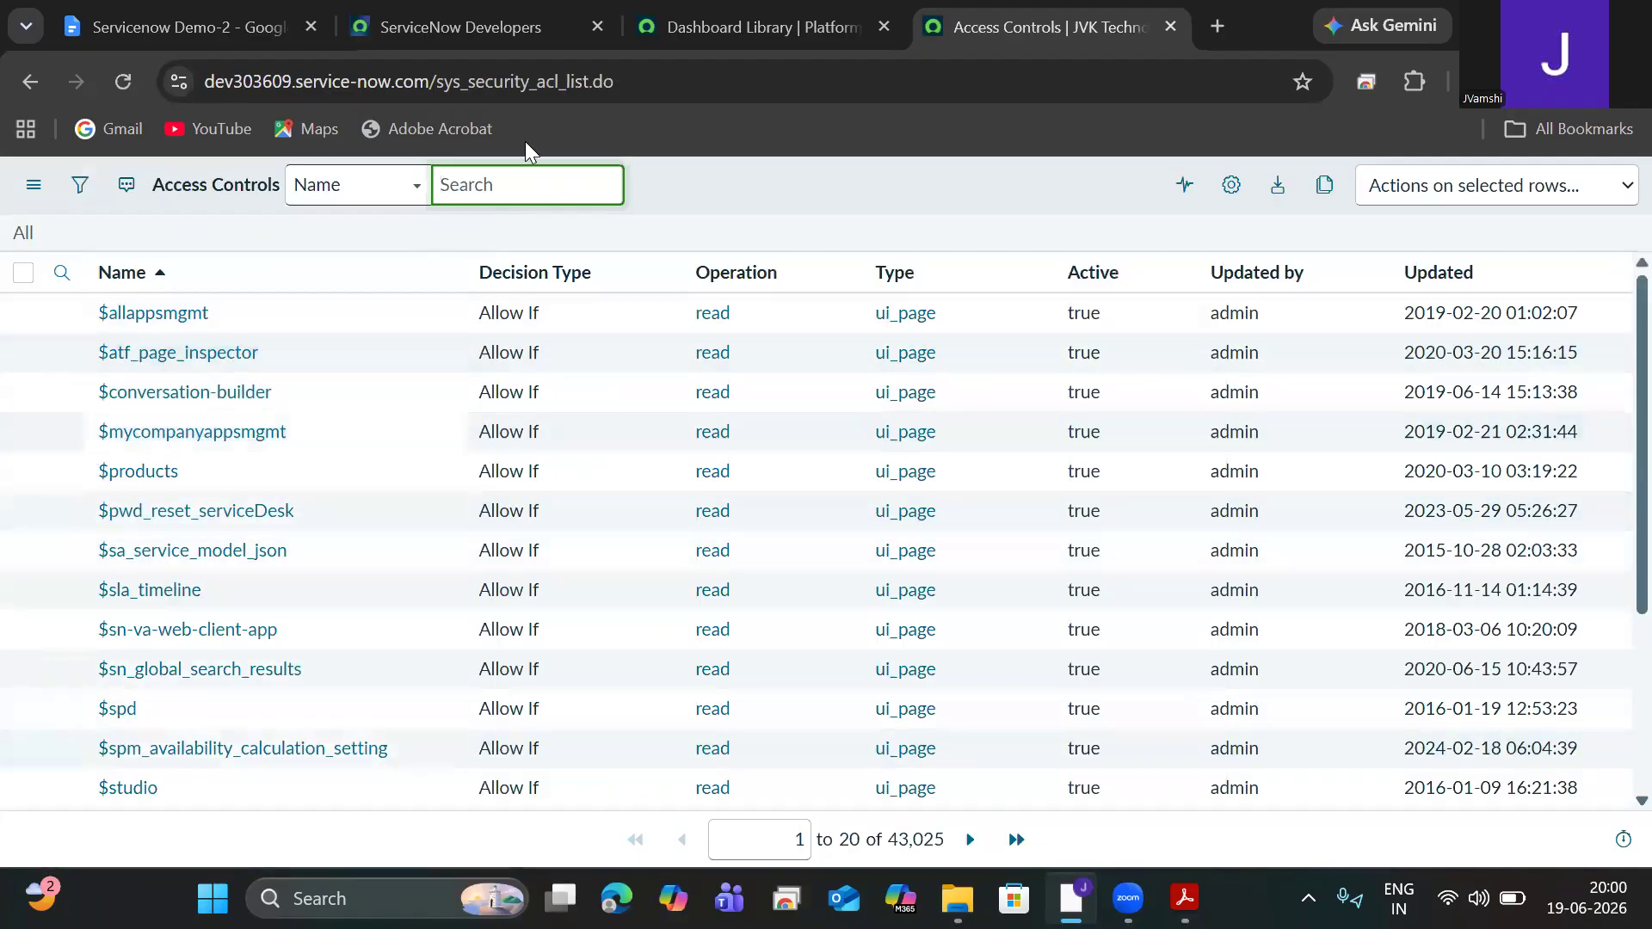
Step: Elevate the administrator session to the security_admin role and reload the Access Controls list
key(ctrl+shift+Tab)
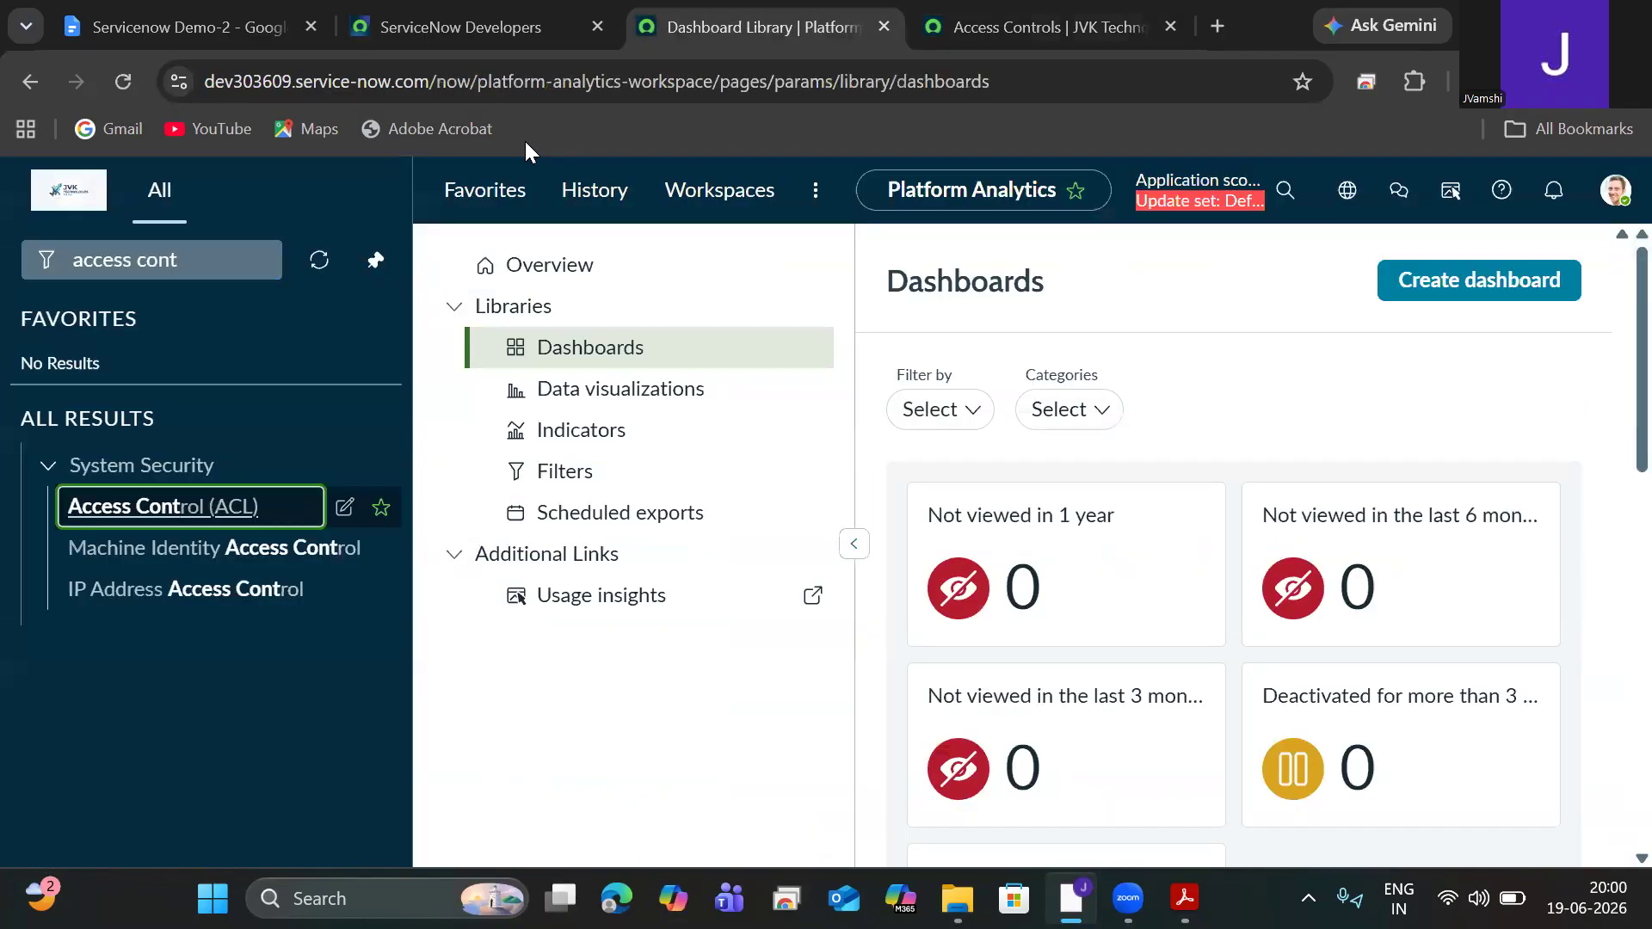
click(1617, 191)
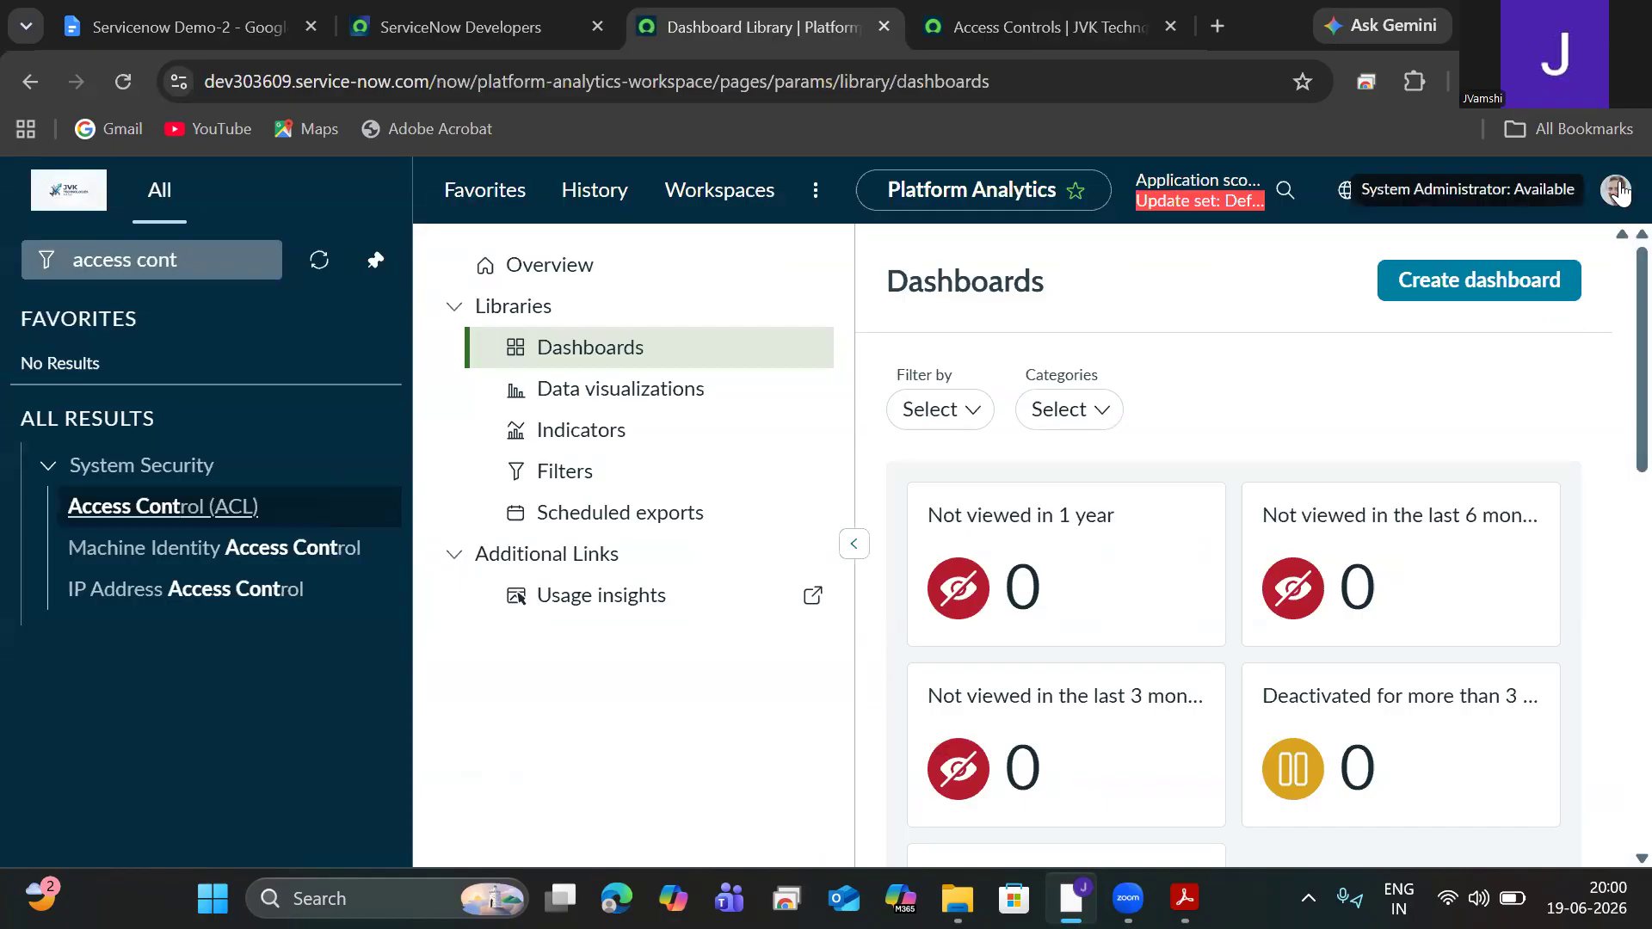
click(1394, 576)
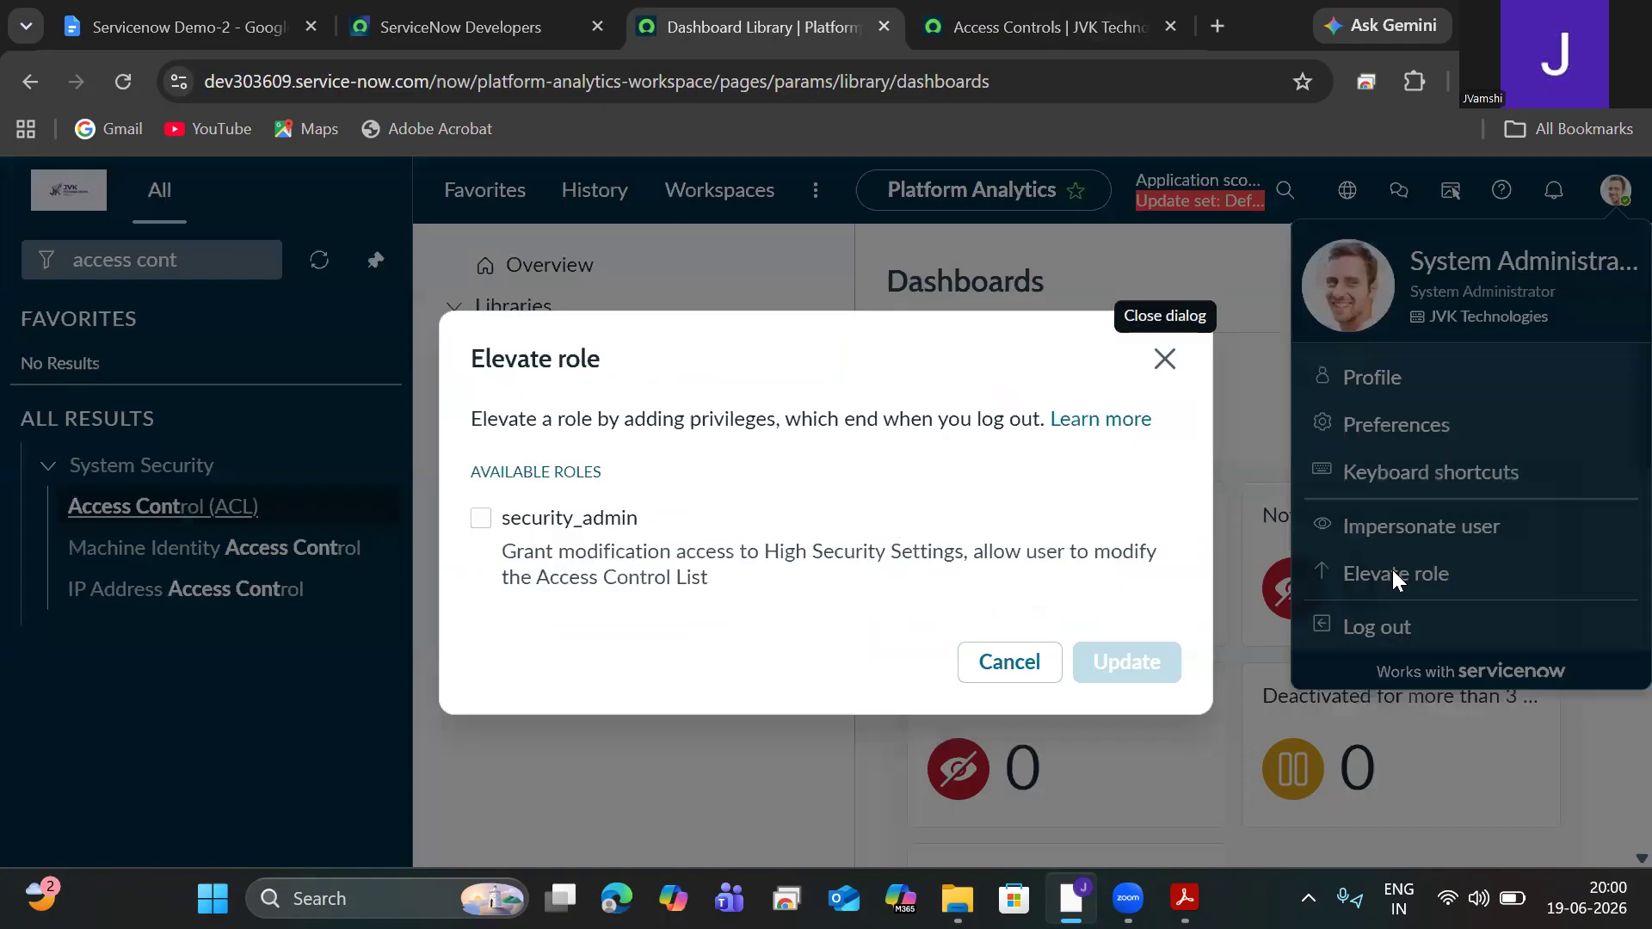
click(479, 520)
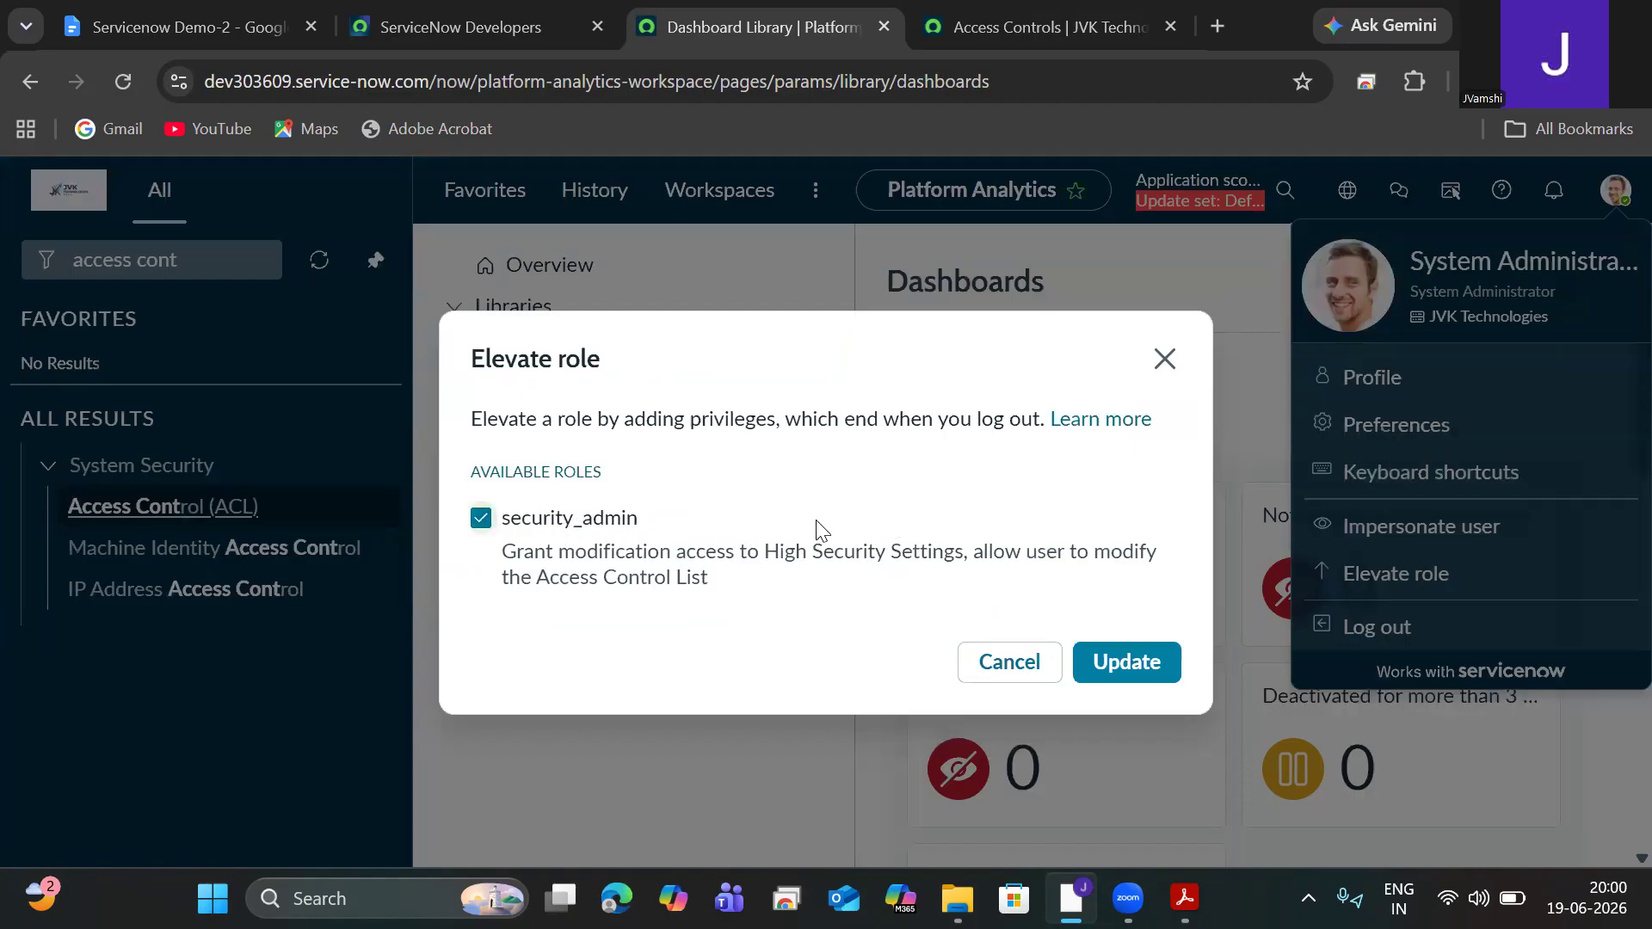
click(1134, 664)
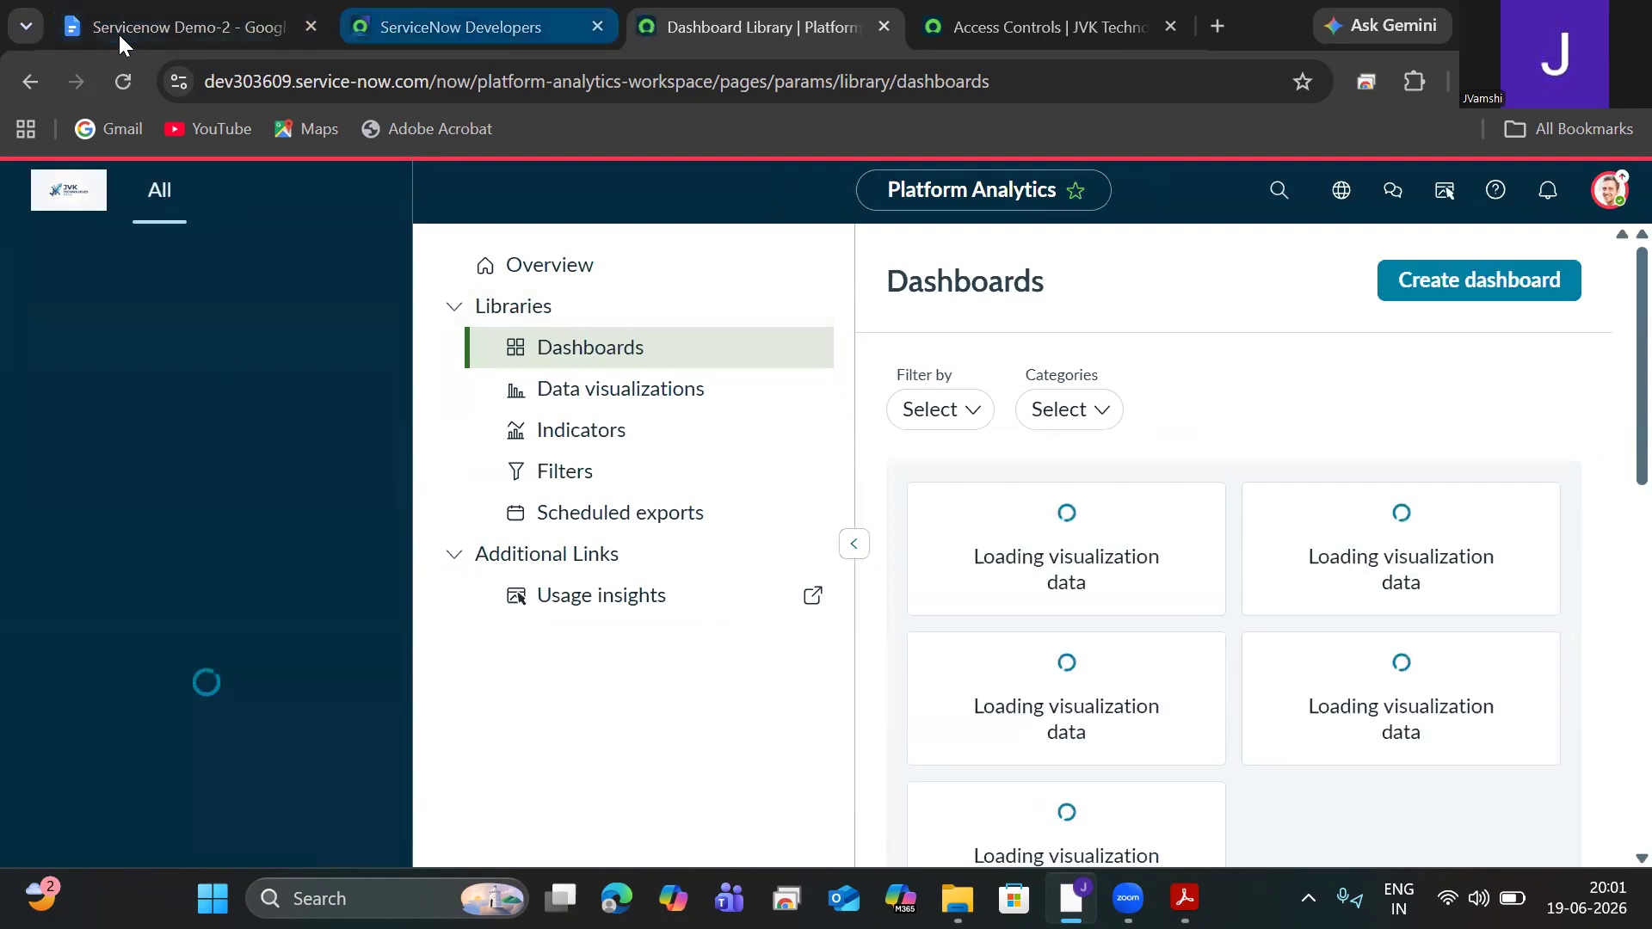
click(1041, 27)
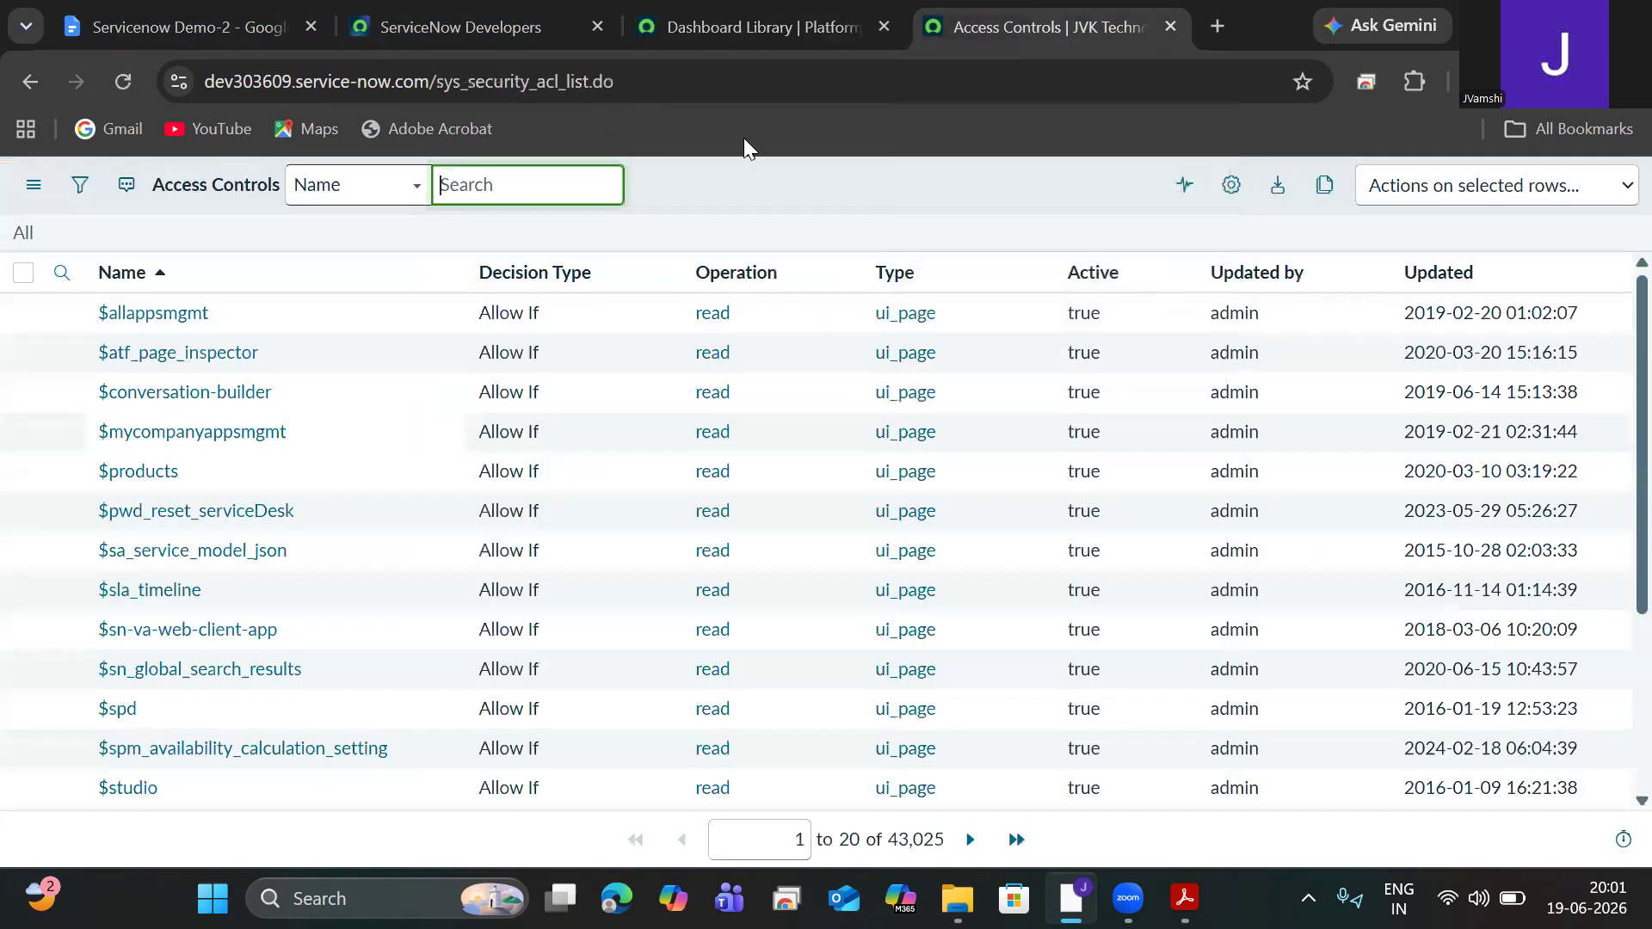
click(123, 81)
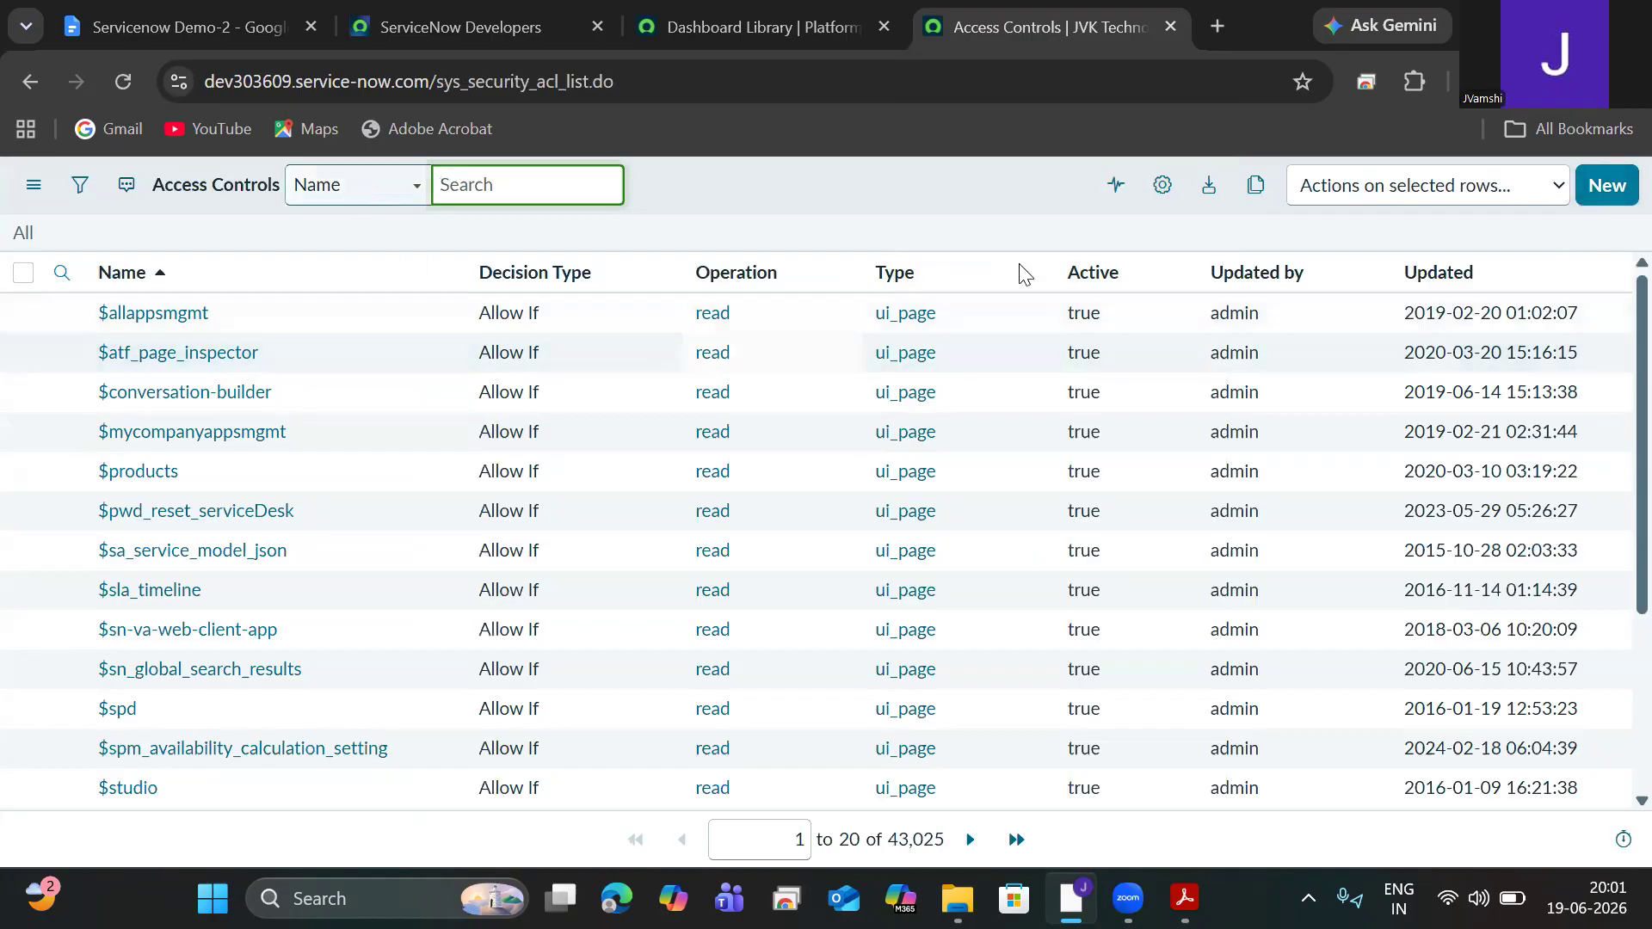
Step: Dismiss the guided tour prompt without answering and check the elevated role in the user profile menu against the Access Controls list
key(ctrl+shift+Tab)
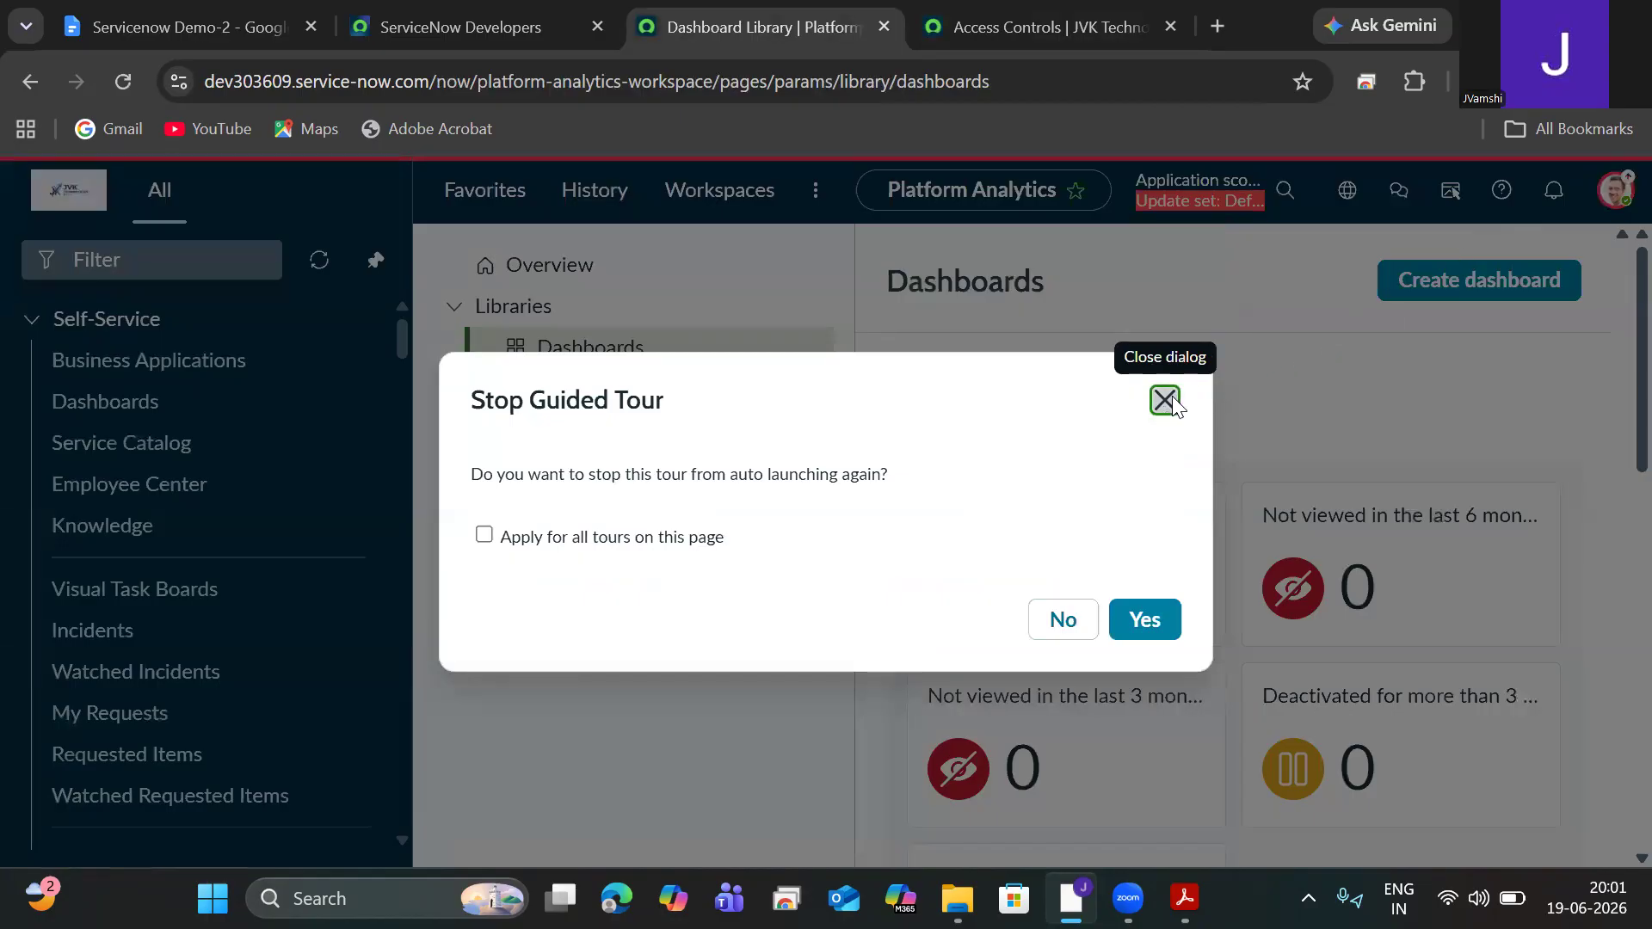
click(1165, 400)
click(1600, 196)
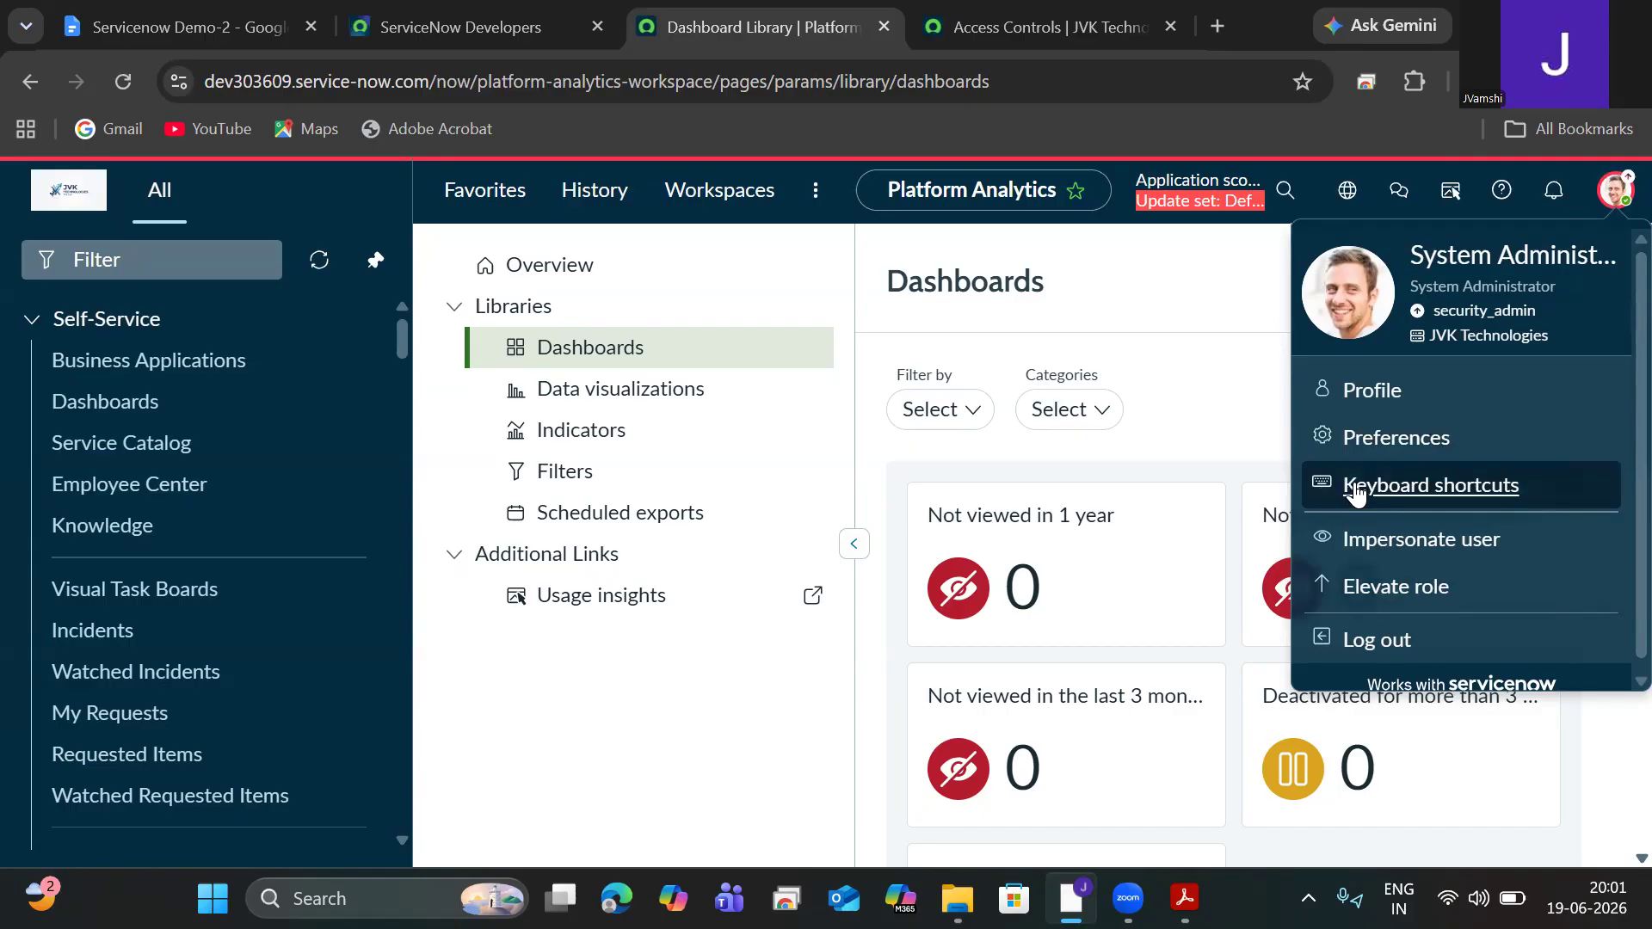
click(1020, 11)
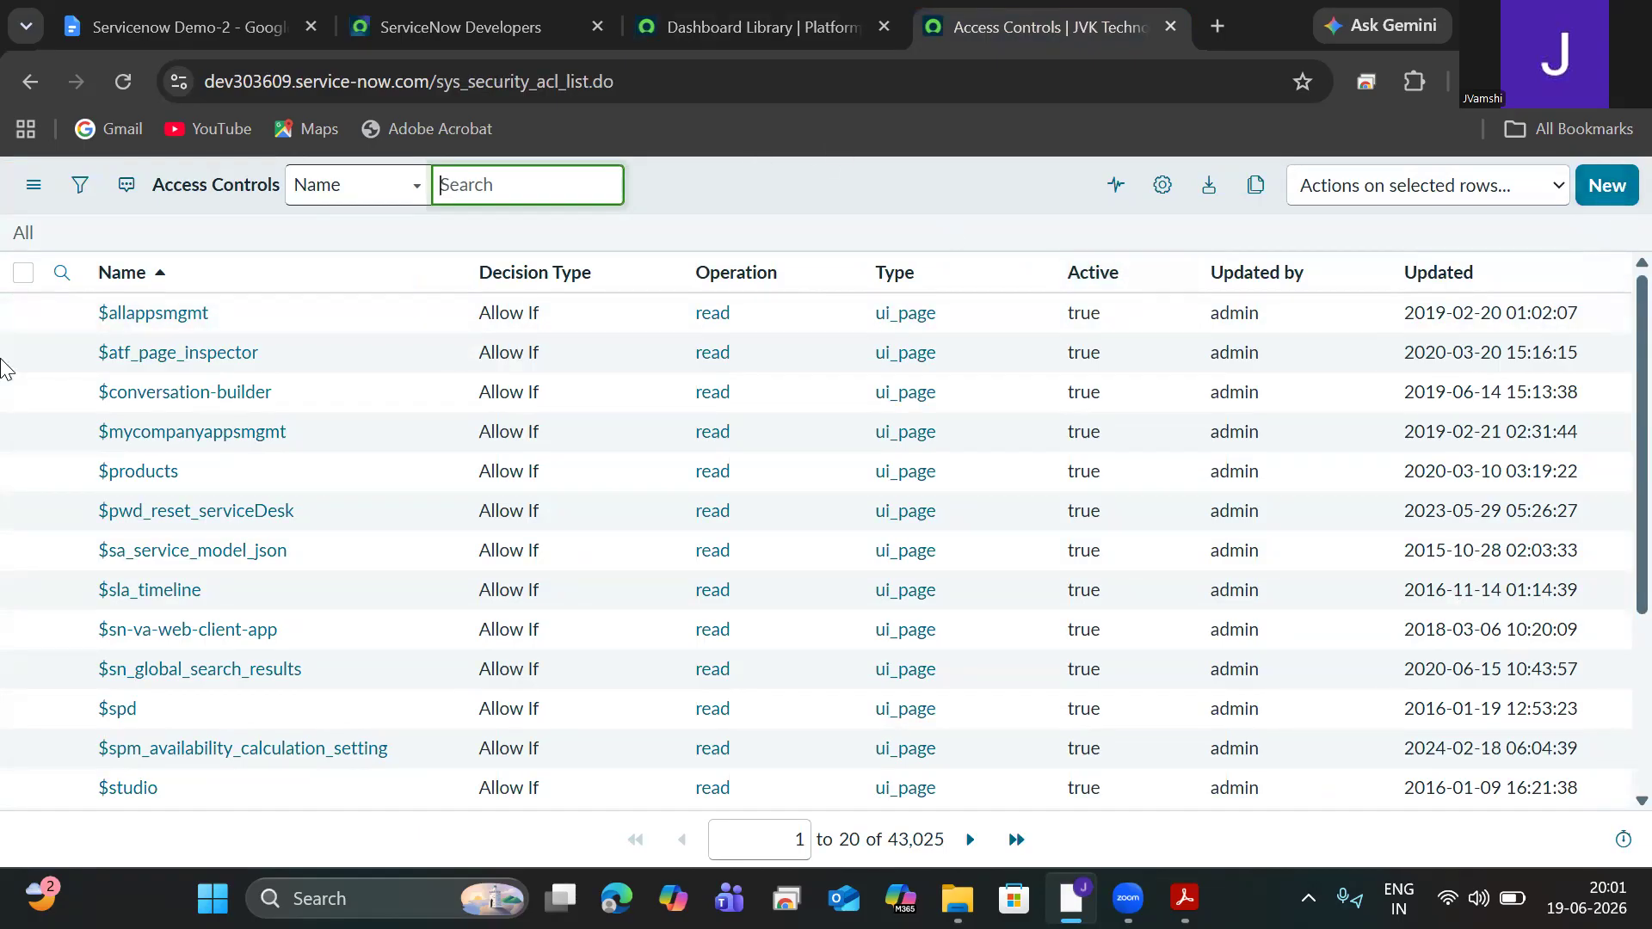
click(764, 26)
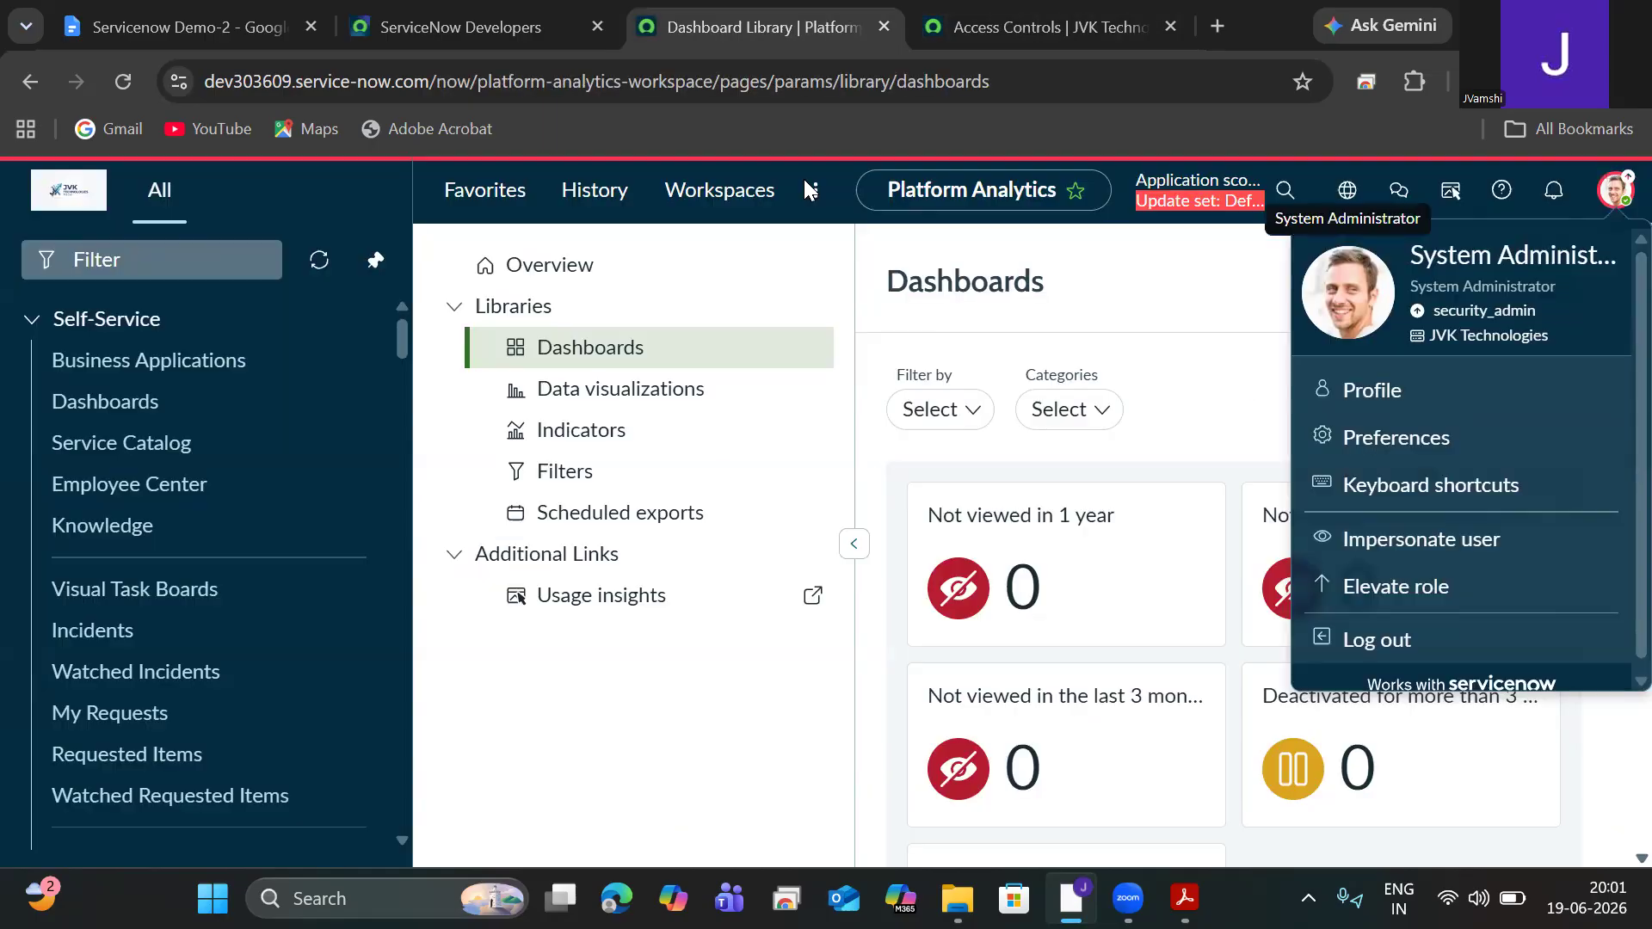
Step: Remove the security_admin elevation from the administrator session and apply the role update
click(1421, 591)
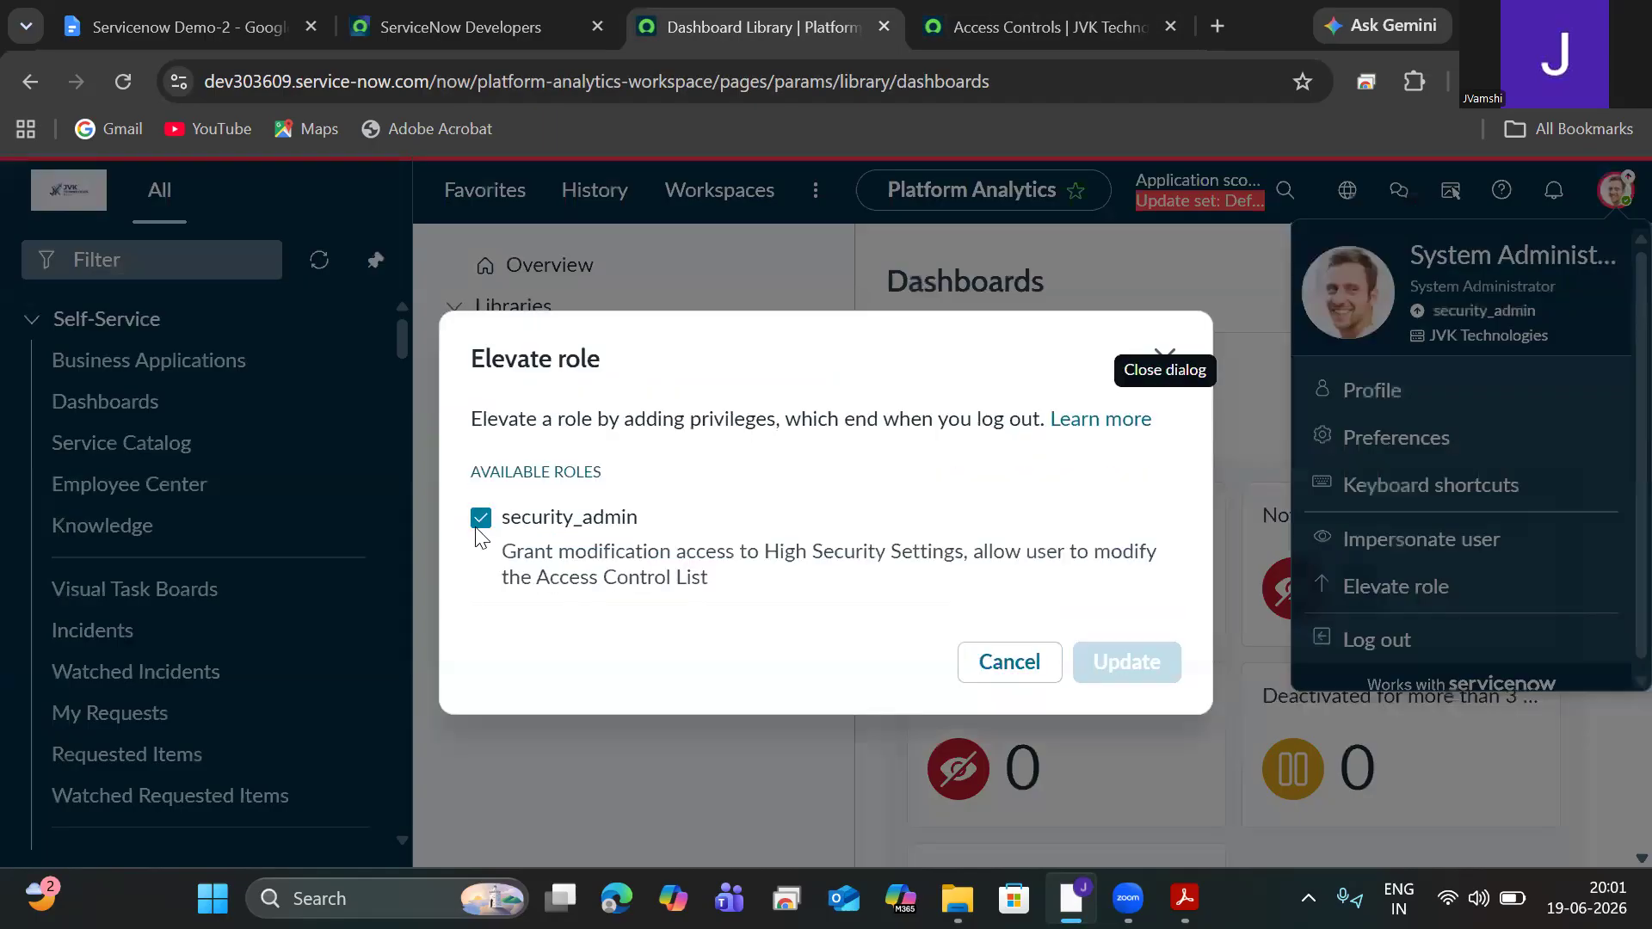
click(480, 518)
click(1145, 670)
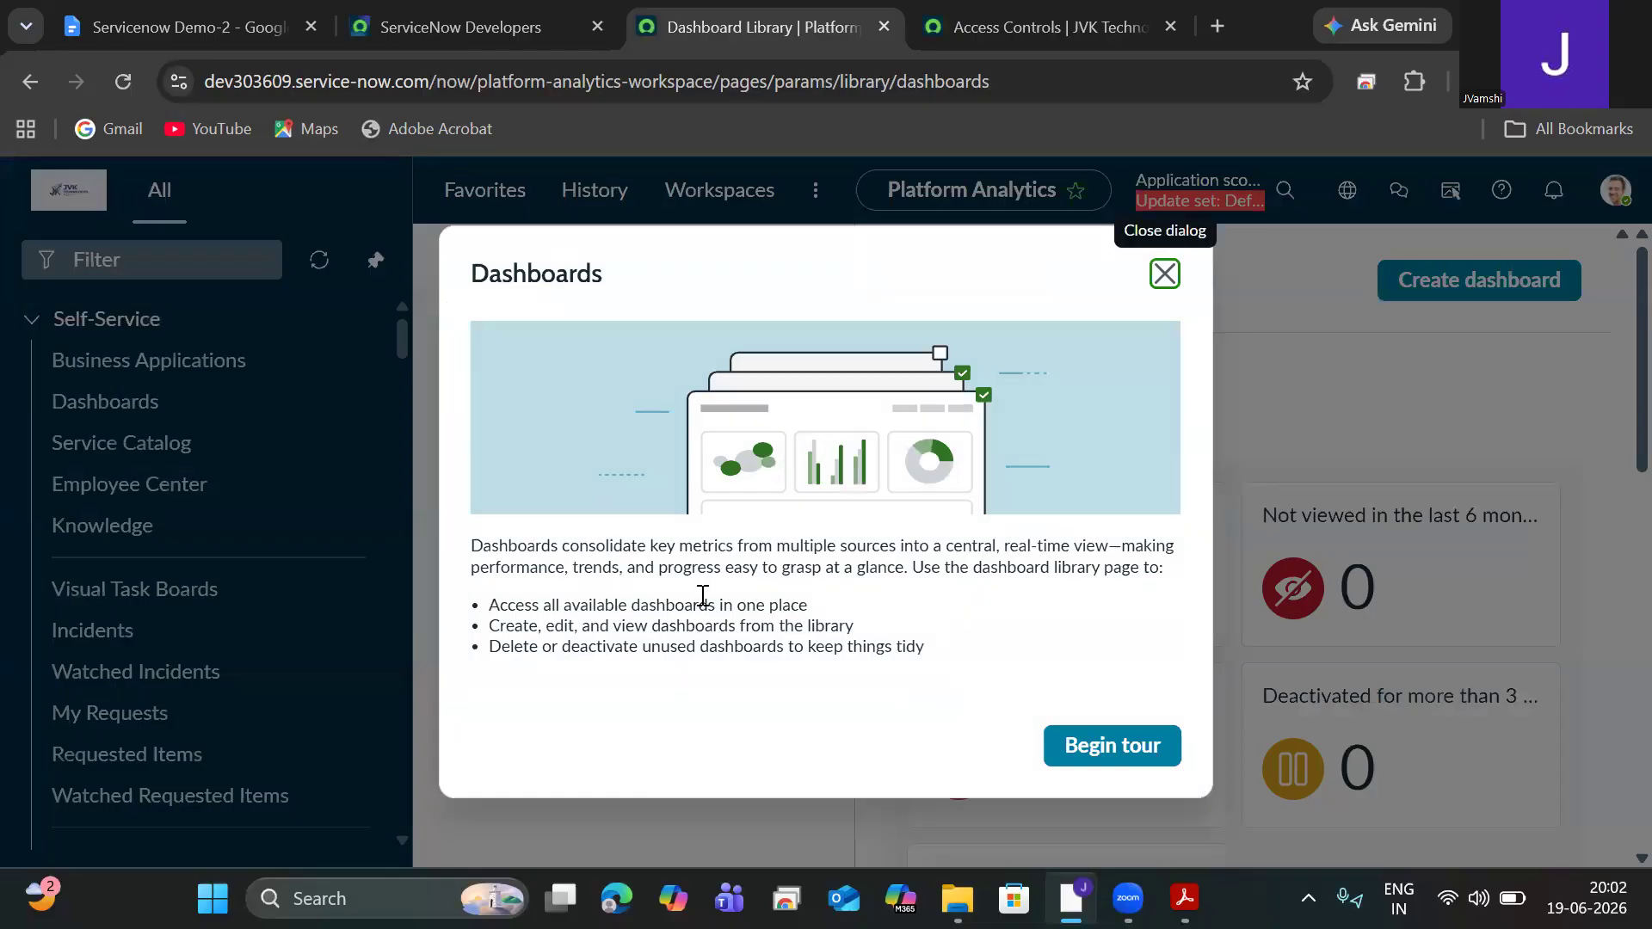
Step: Dismiss the Dashboards guided tour without answering its prompt and run a global search for "incident", viewing the full results
click(1164, 275)
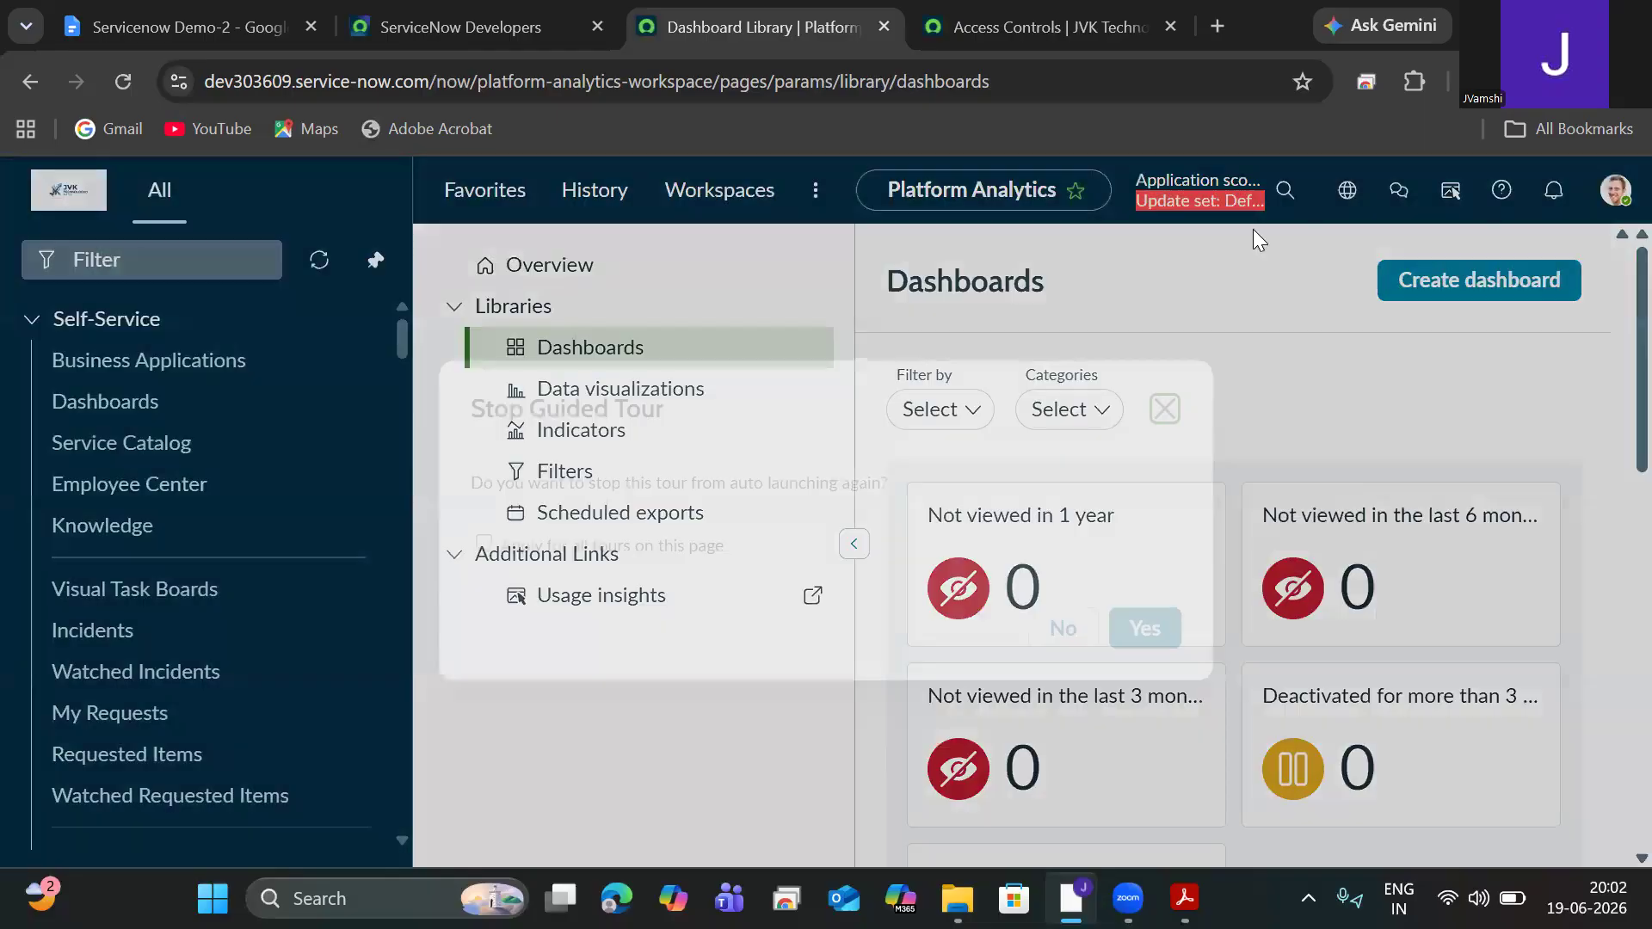
click(1175, 398)
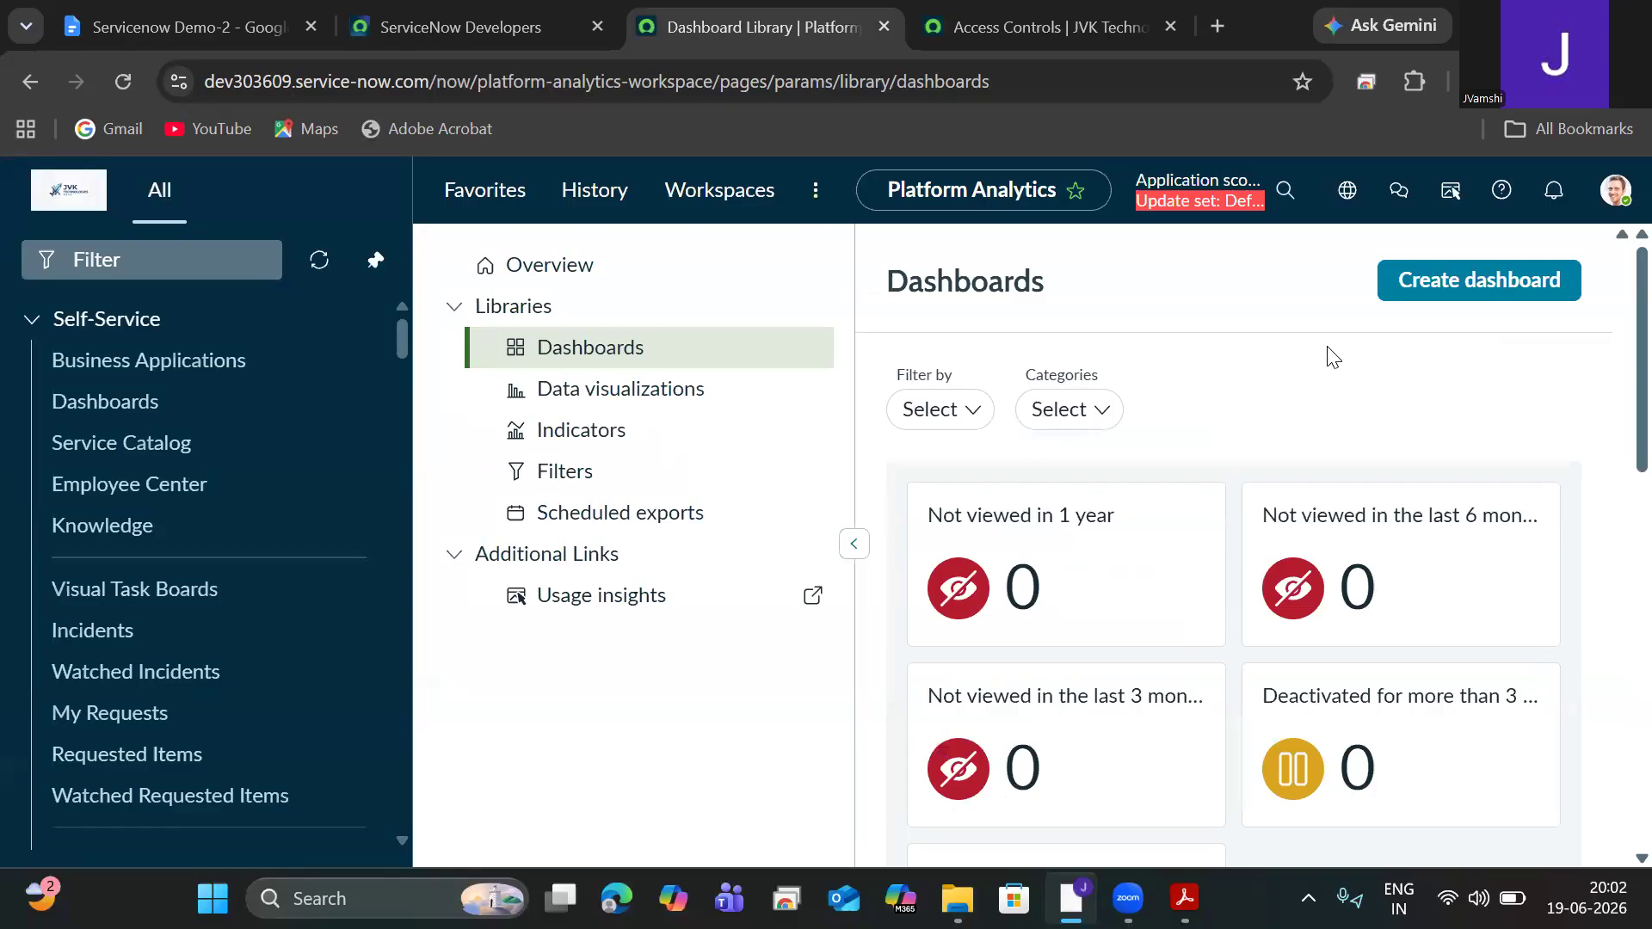
click(1285, 194)
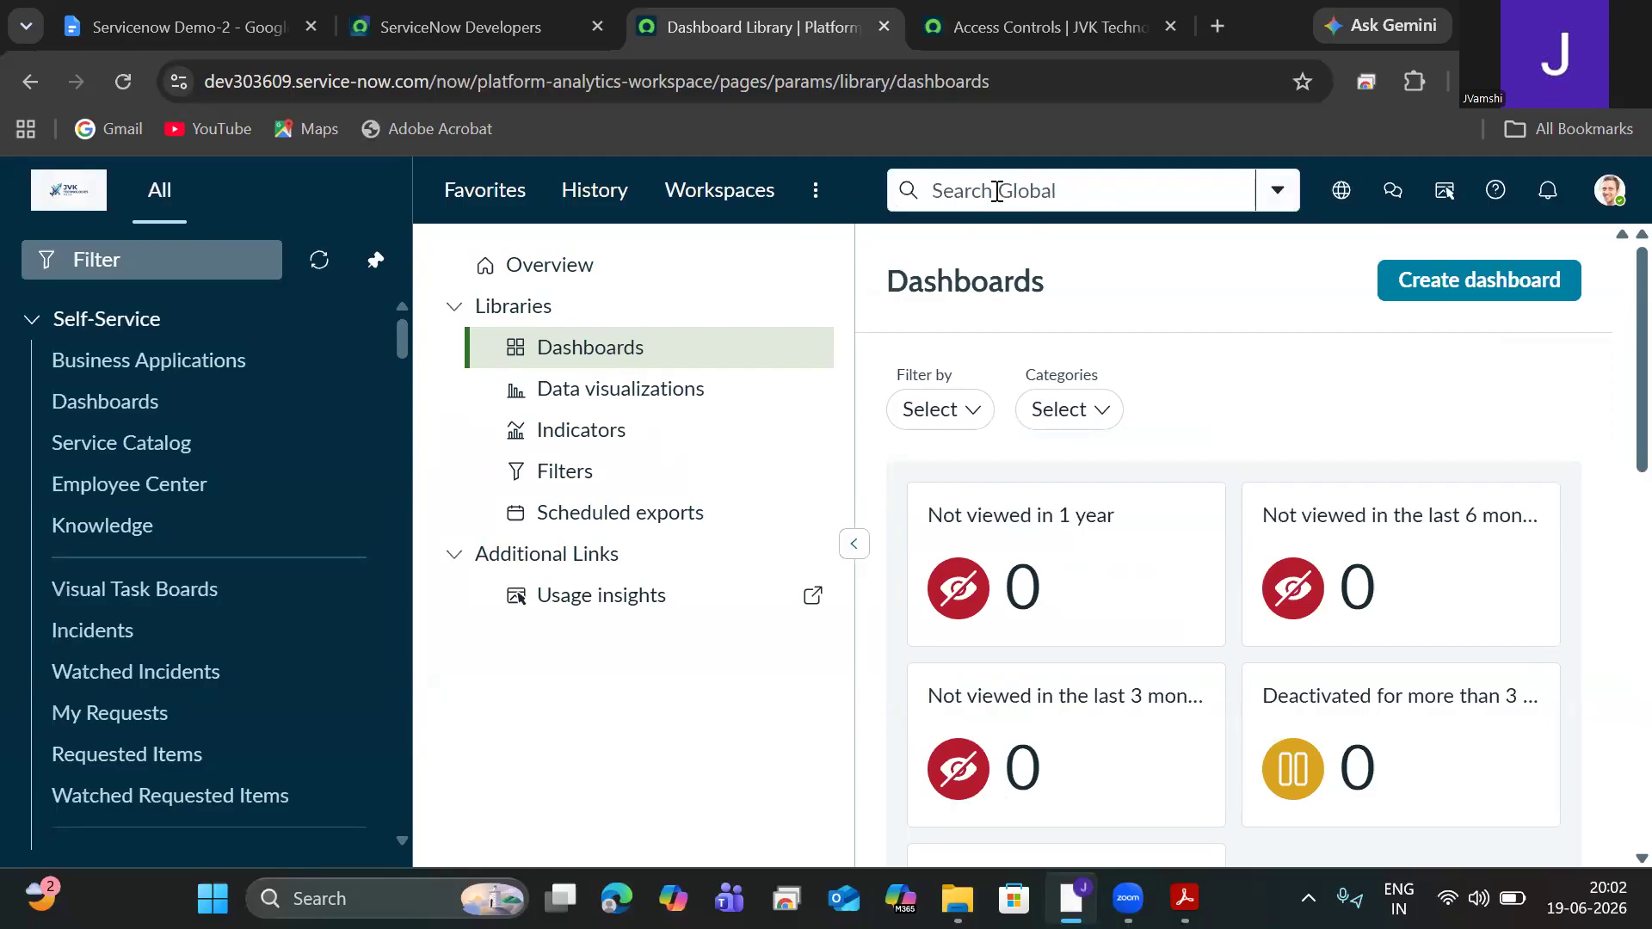
text(incident)
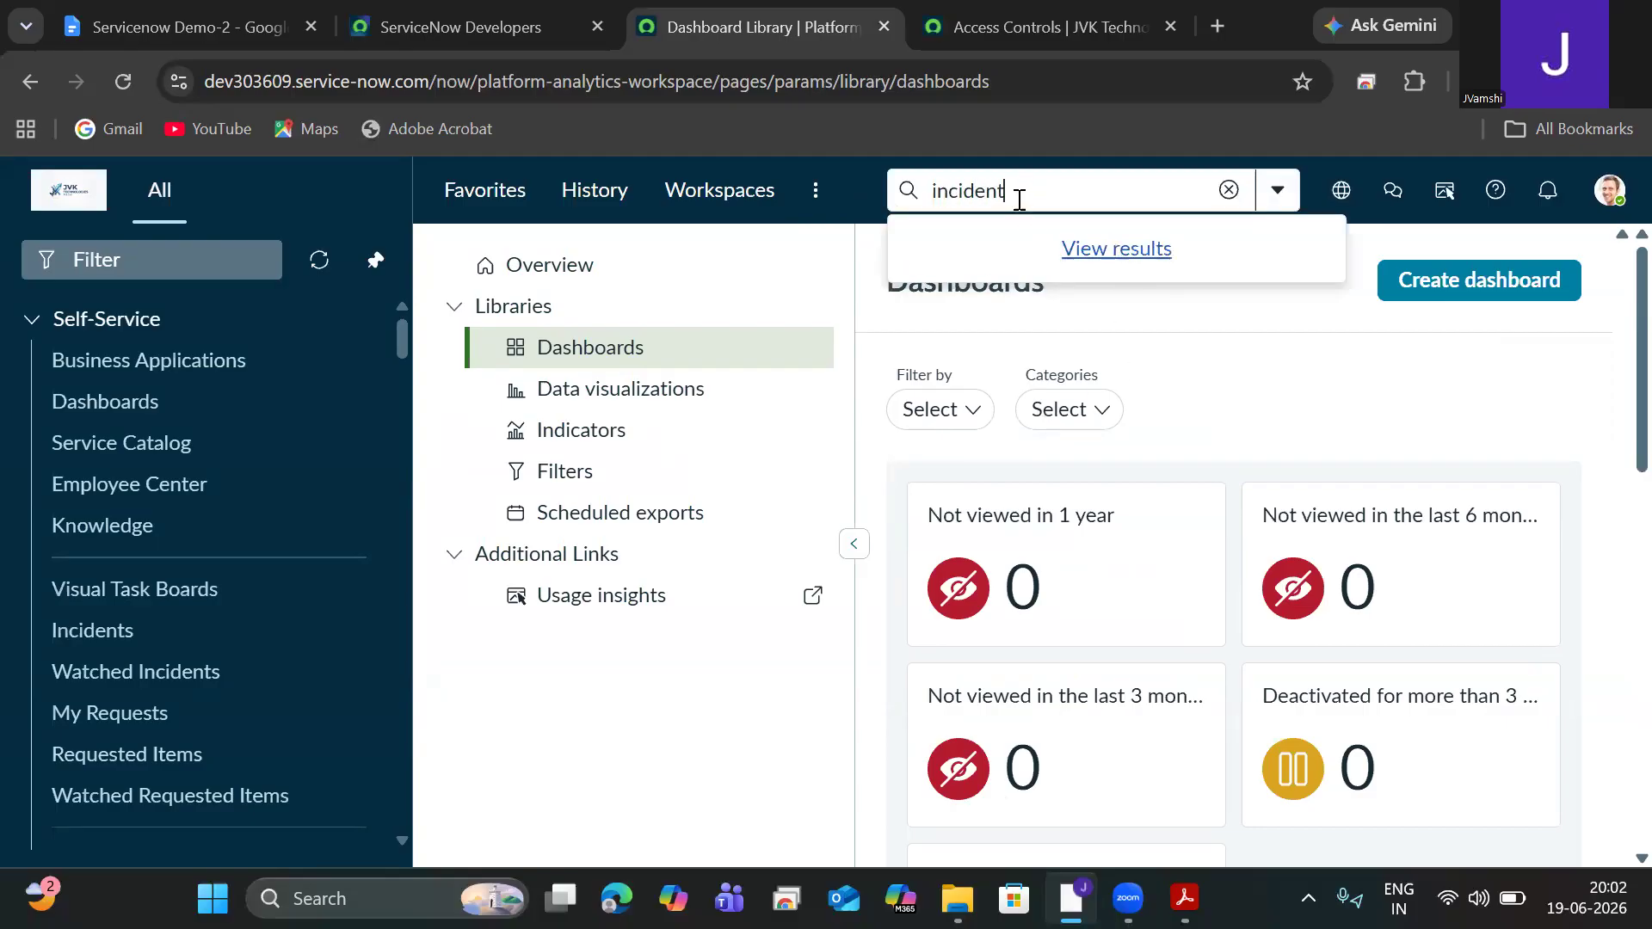
click(1142, 259)
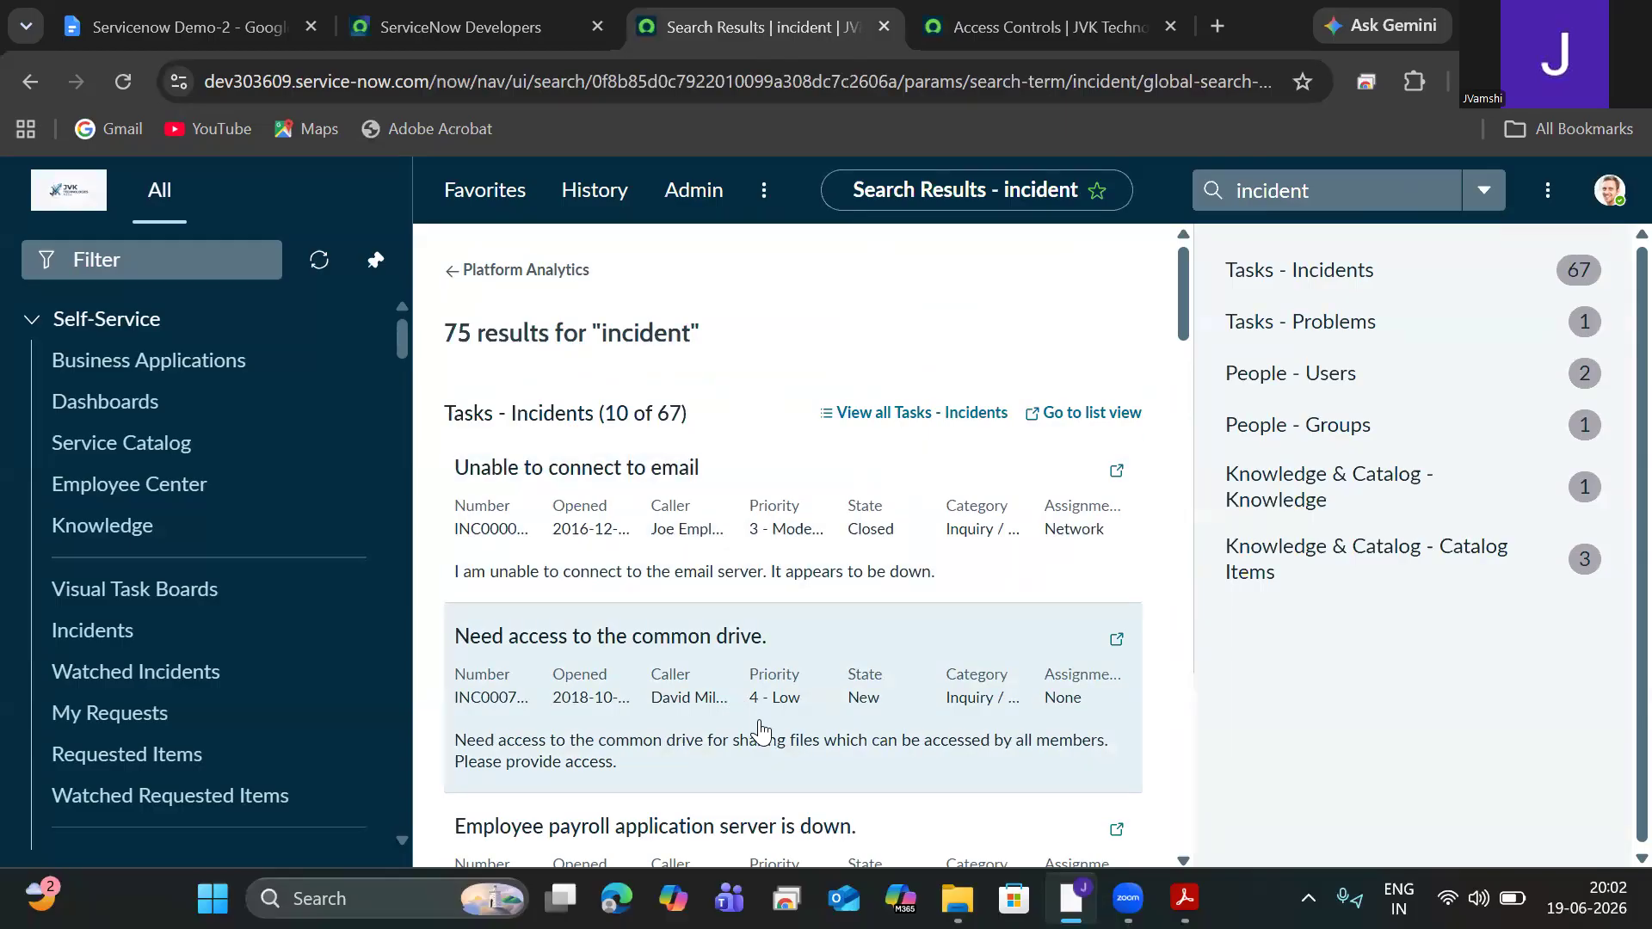
Step: Clear the search term from the global search and leave the search field
click(1343, 197)
double_click(1344, 194)
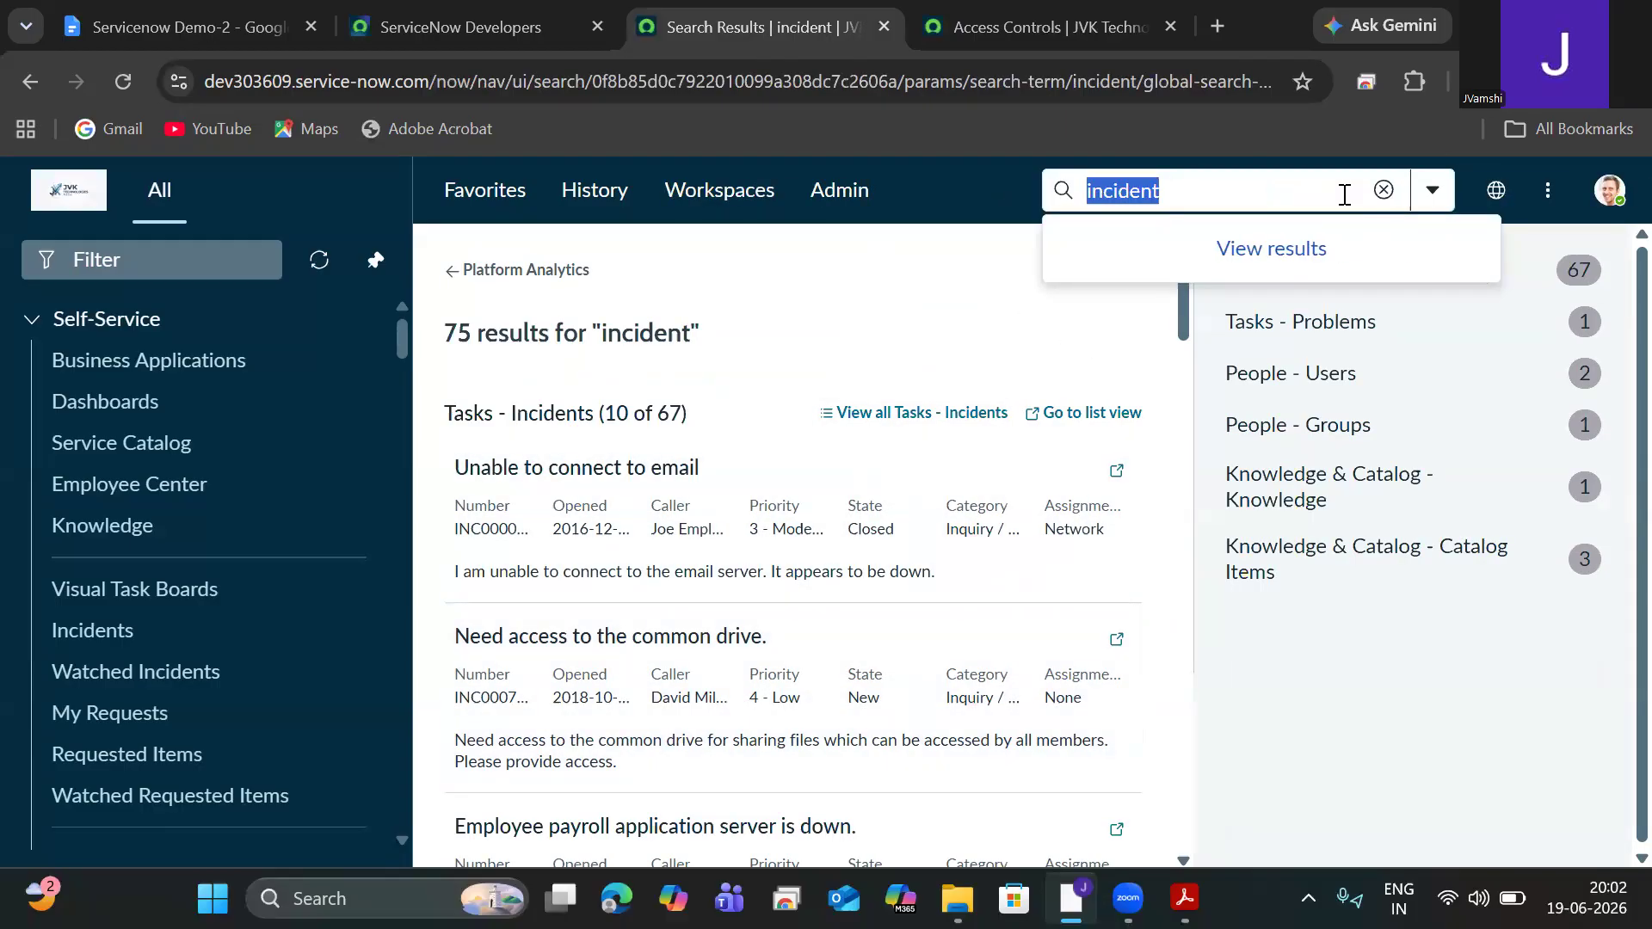
key(BackSpace)
click(921, 194)
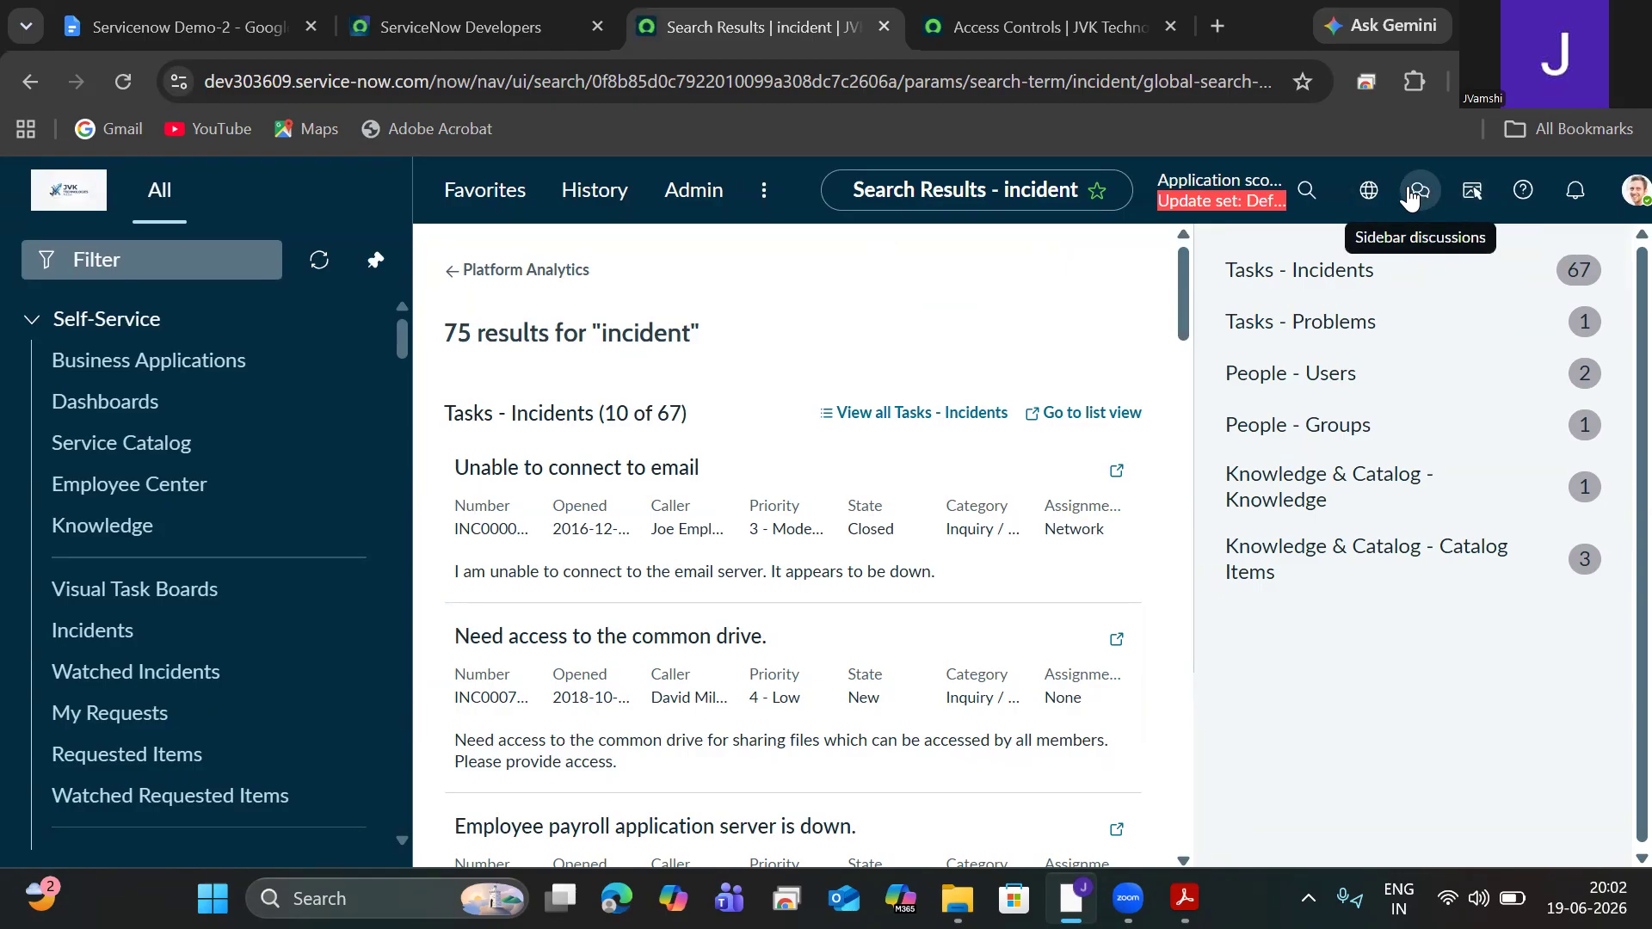
Step: View the Help Center, the notifications and the administrator's profile options
click(1522, 200)
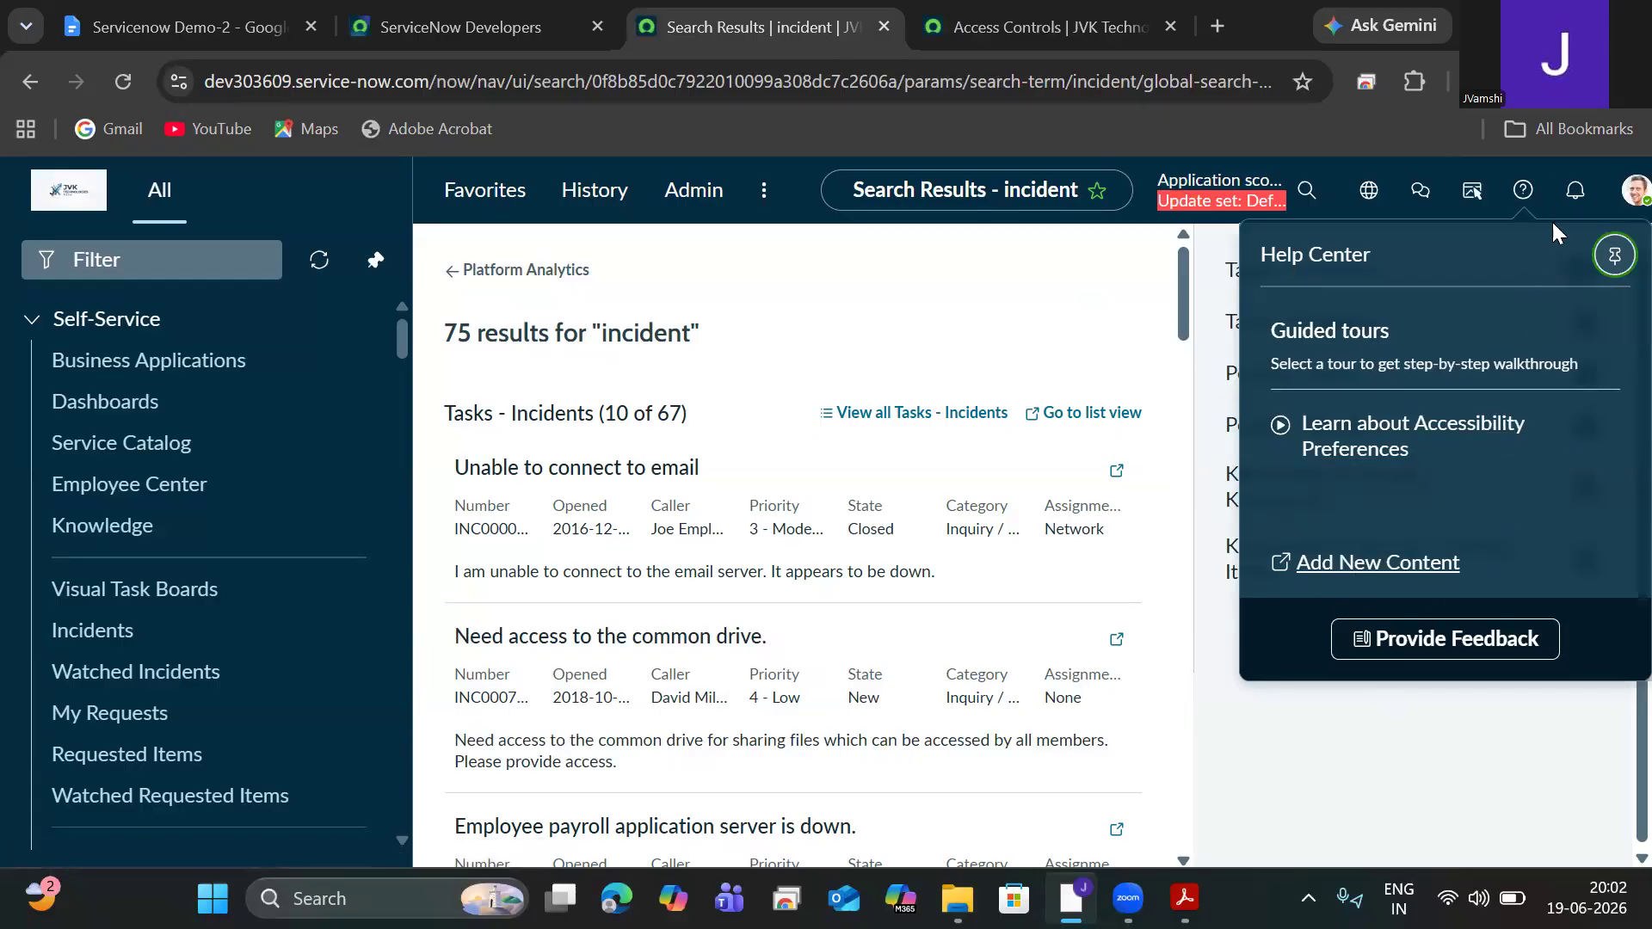
click(1581, 194)
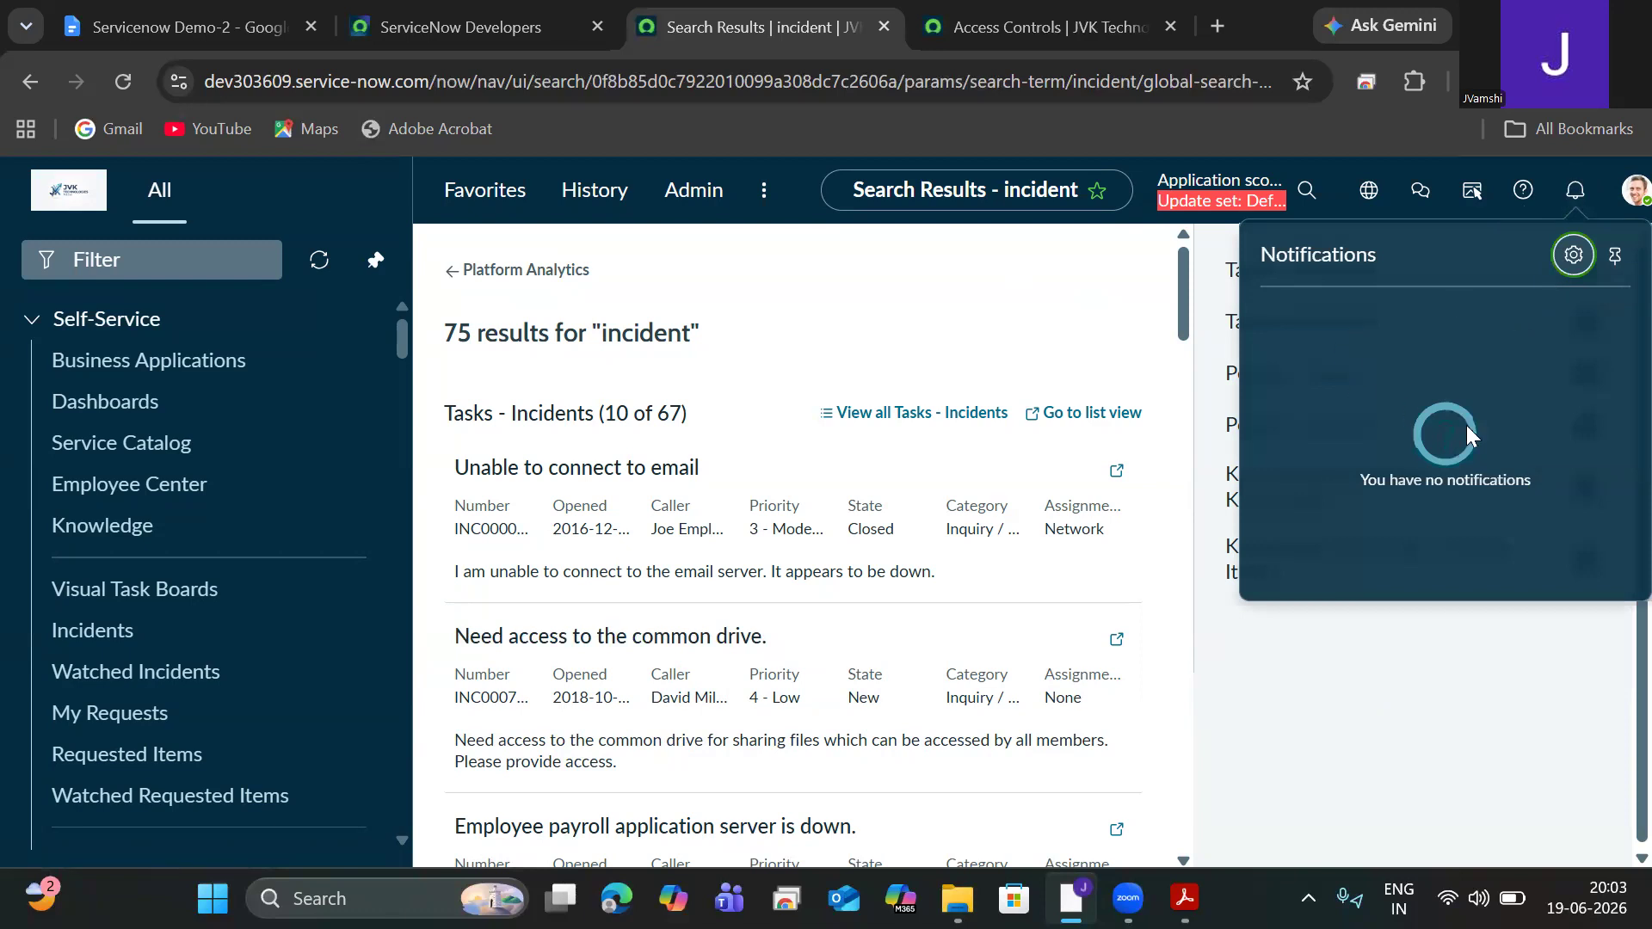
click(1623, 200)
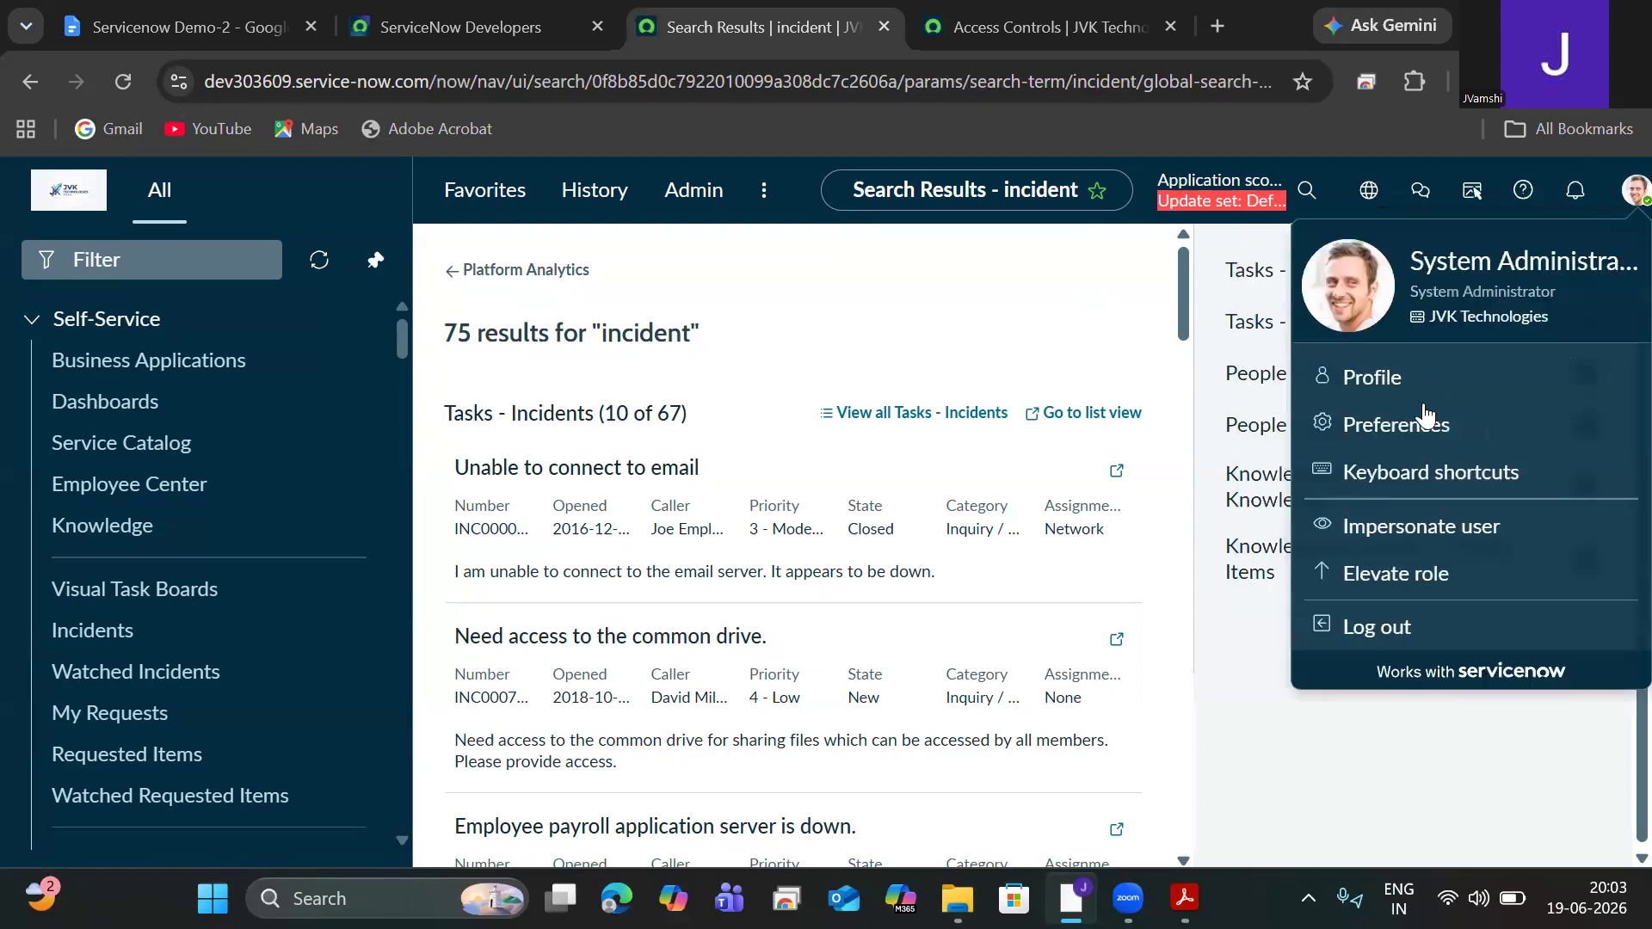
Step: Look through the Display and Accessibility preferences, try the Polaris theme and switch back to Coral
click(1381, 427)
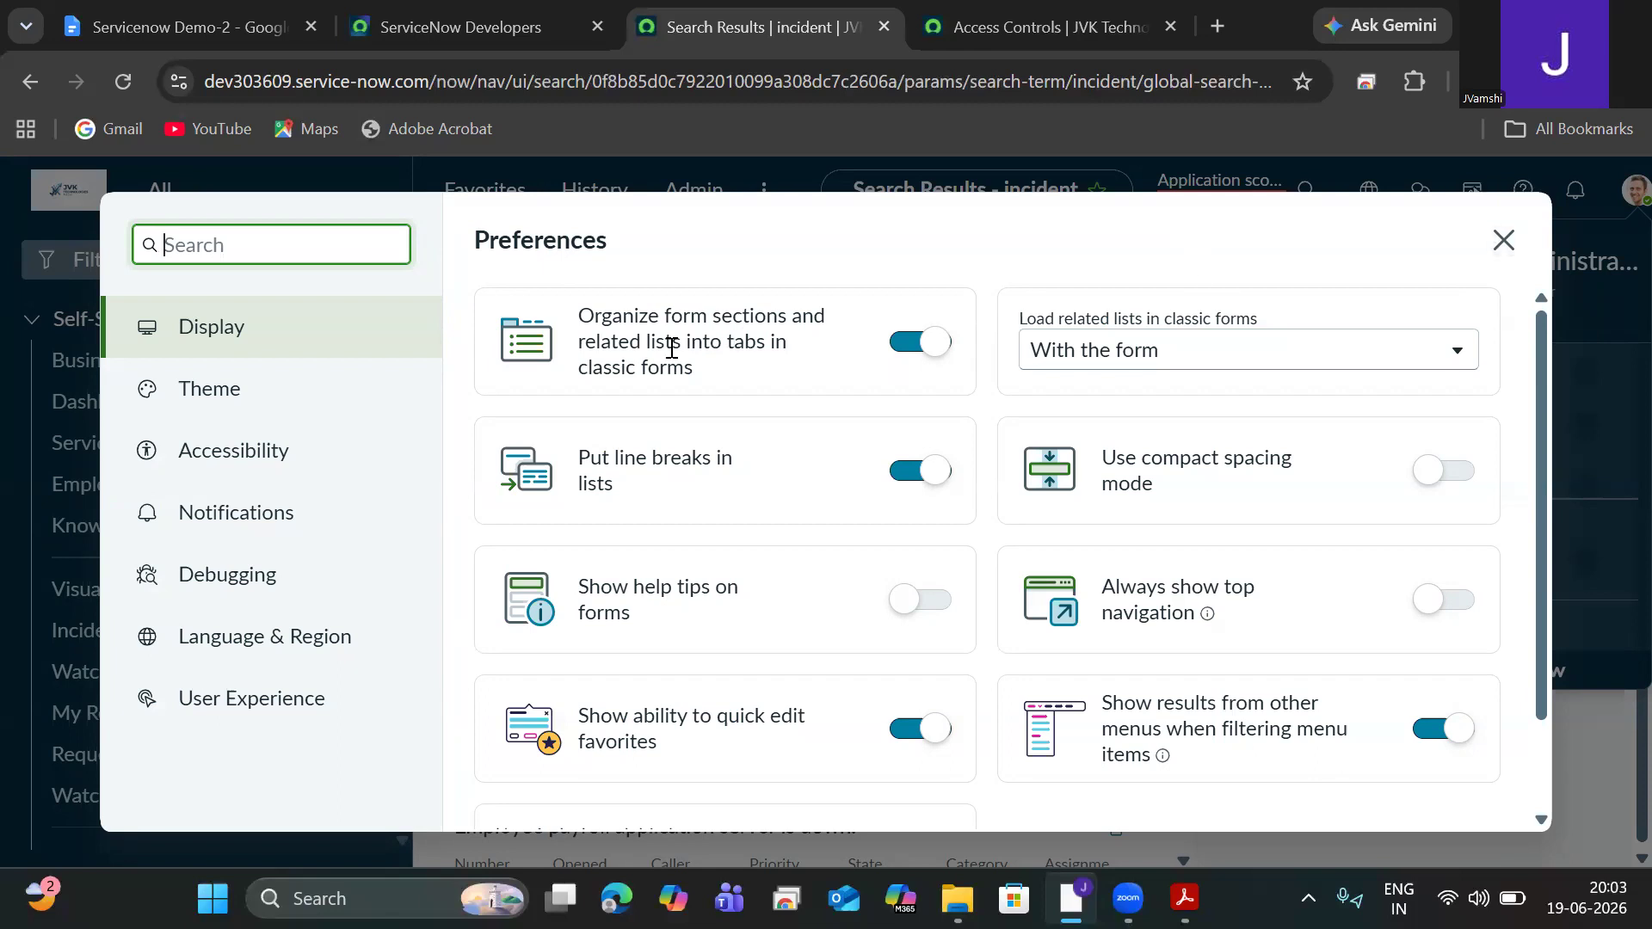
click(184, 398)
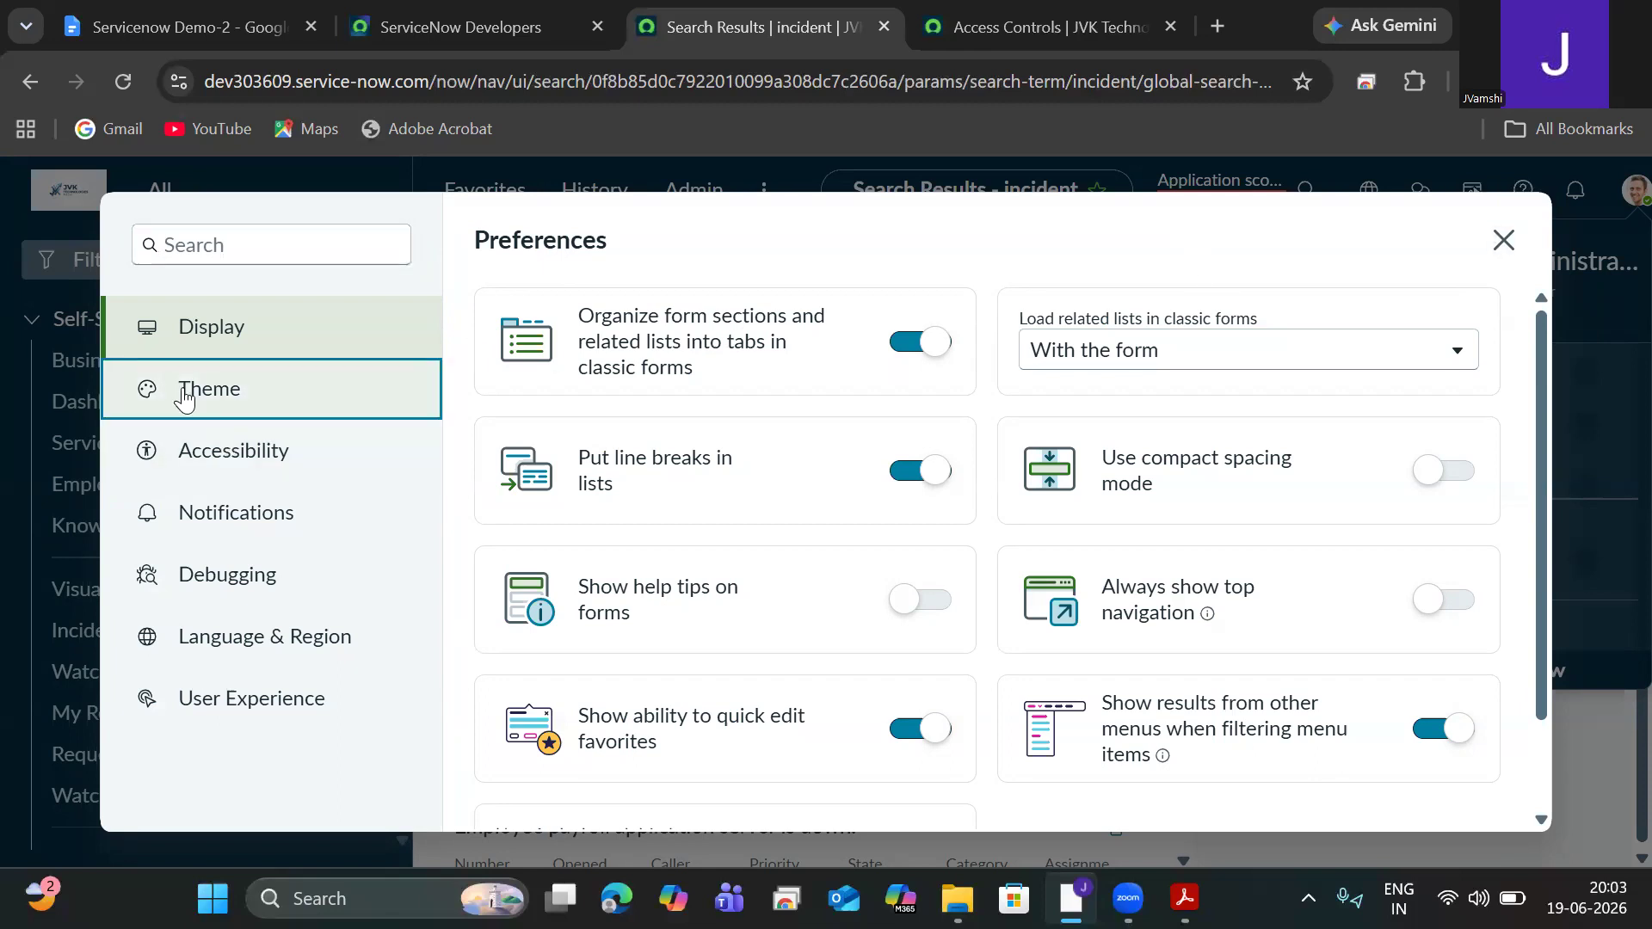
click(234, 469)
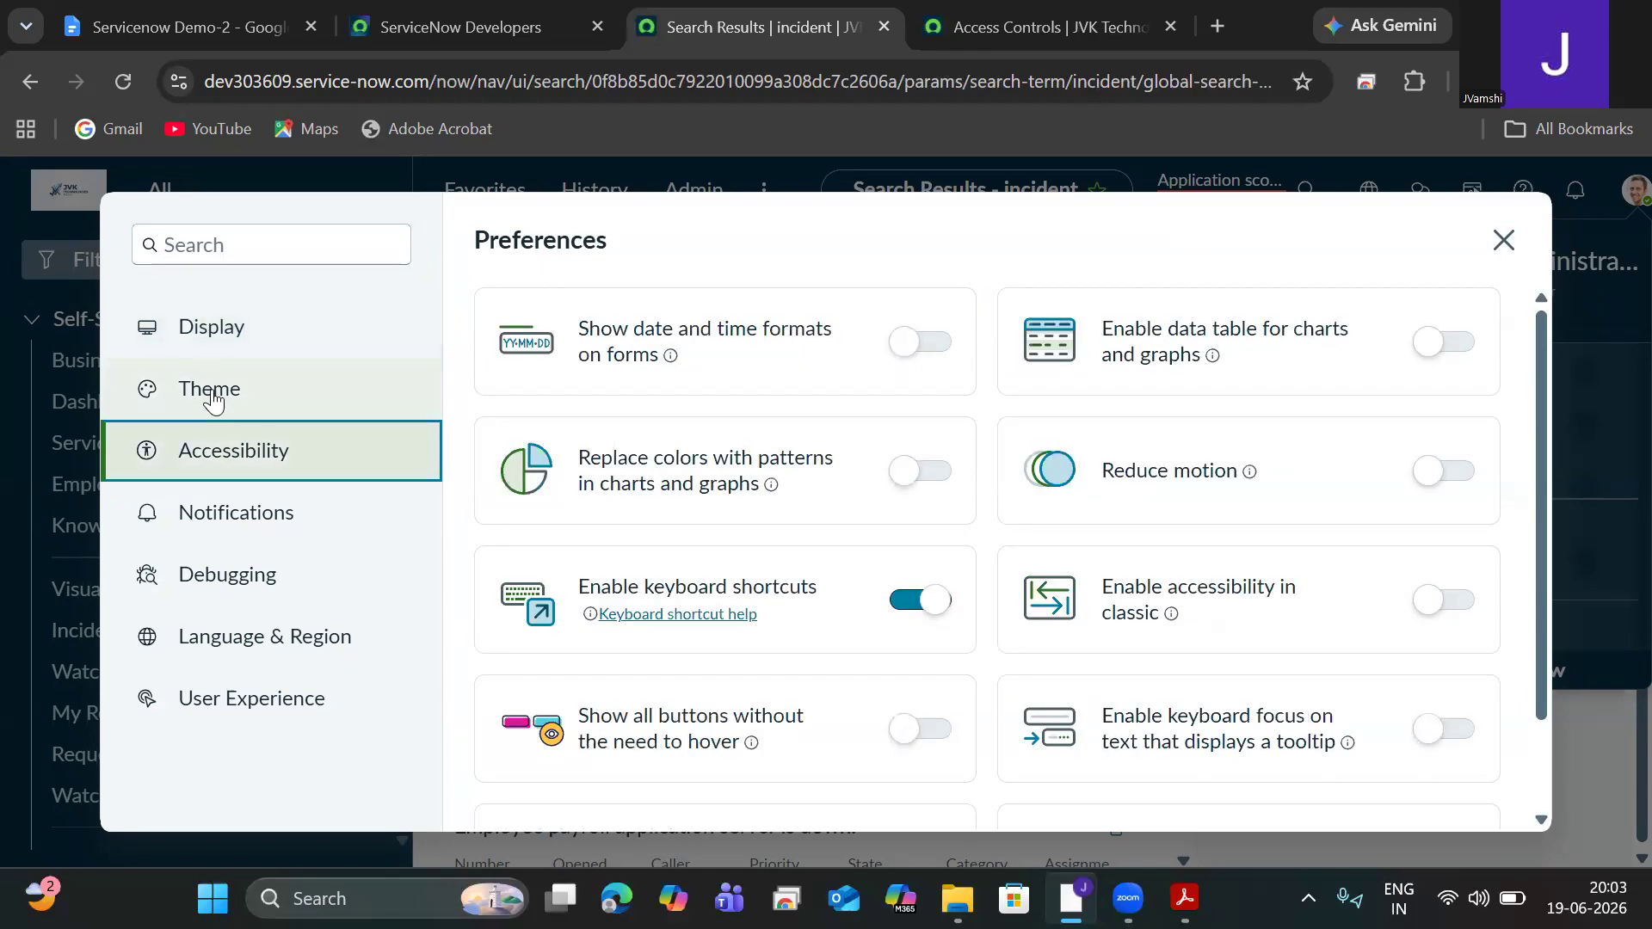
click(210, 389)
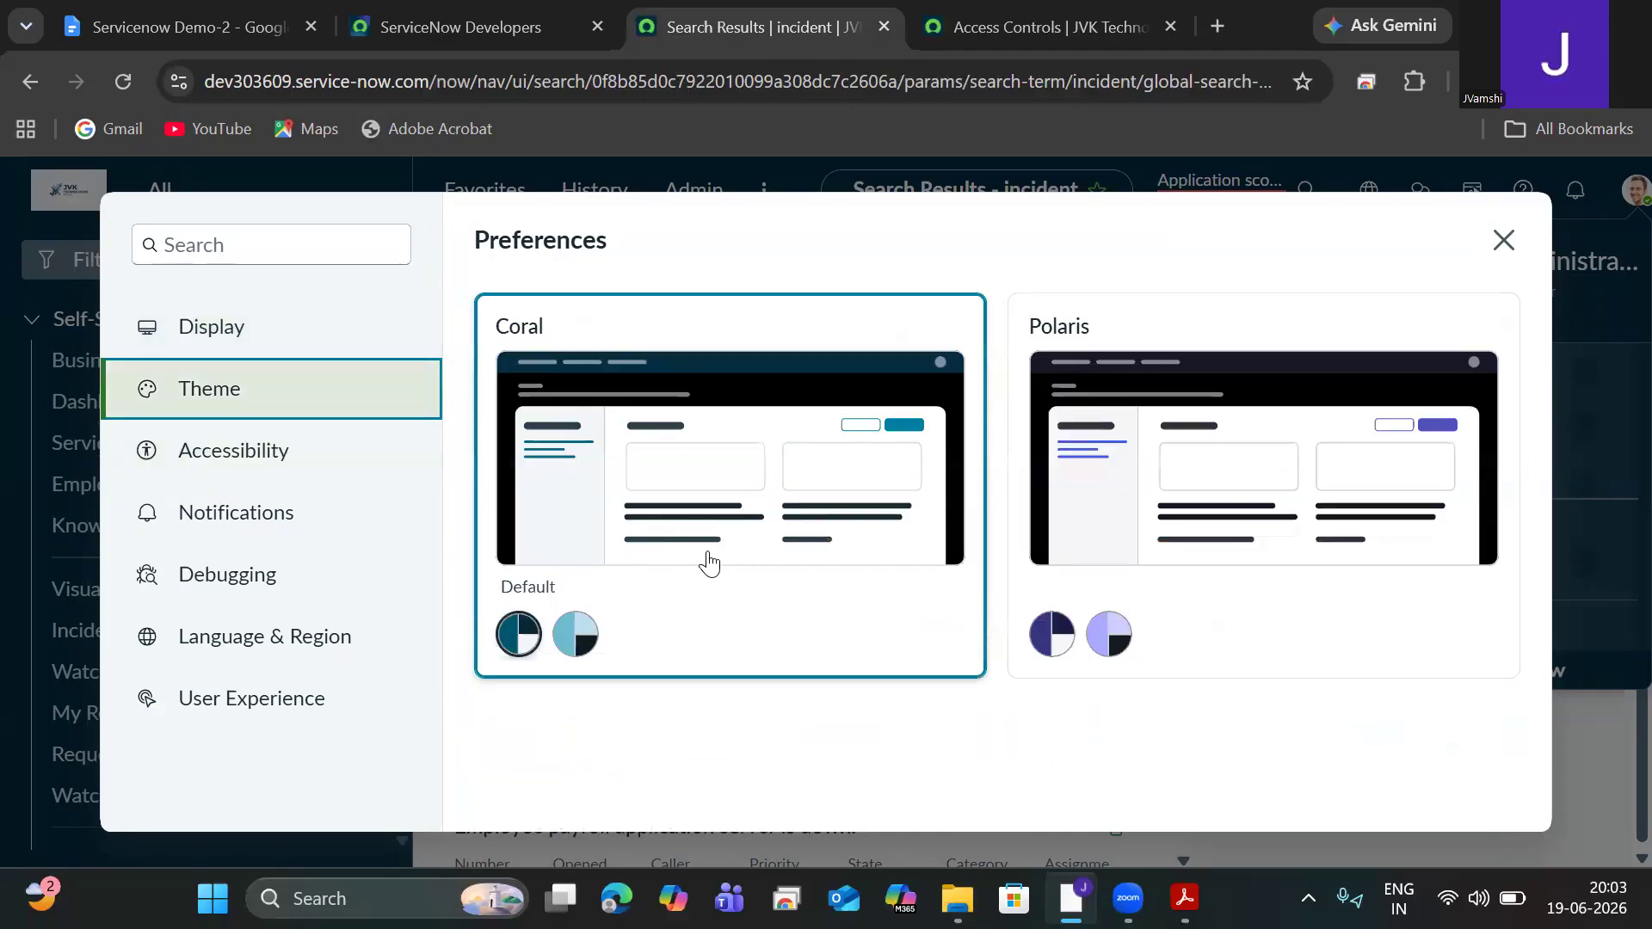
click(1109, 464)
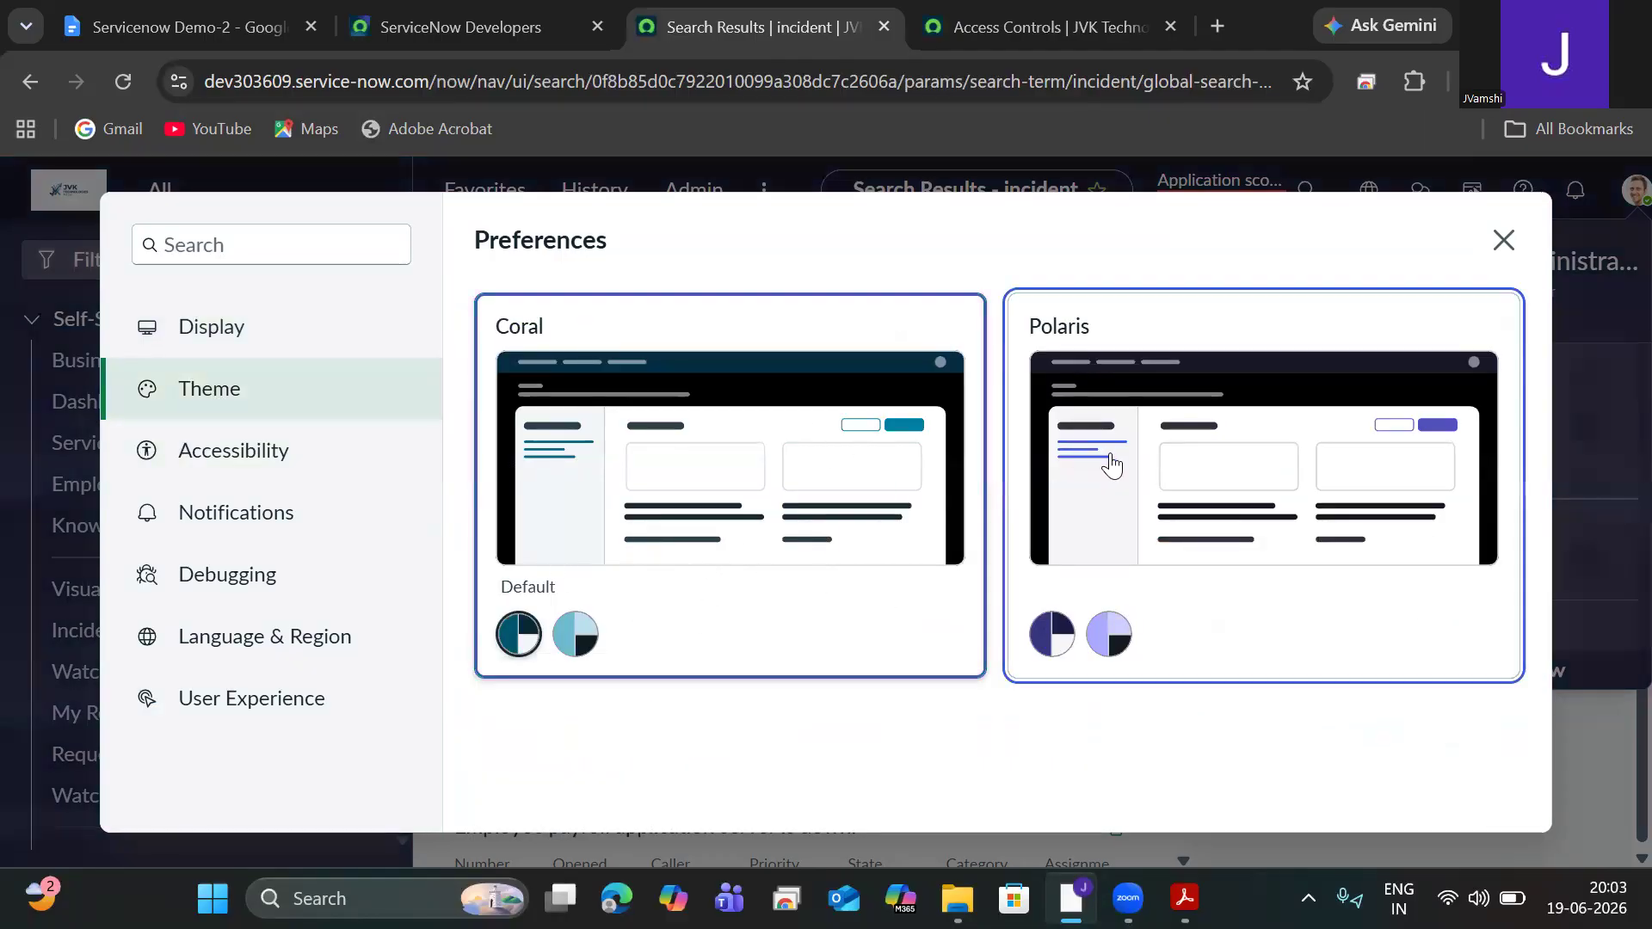
click(697, 480)
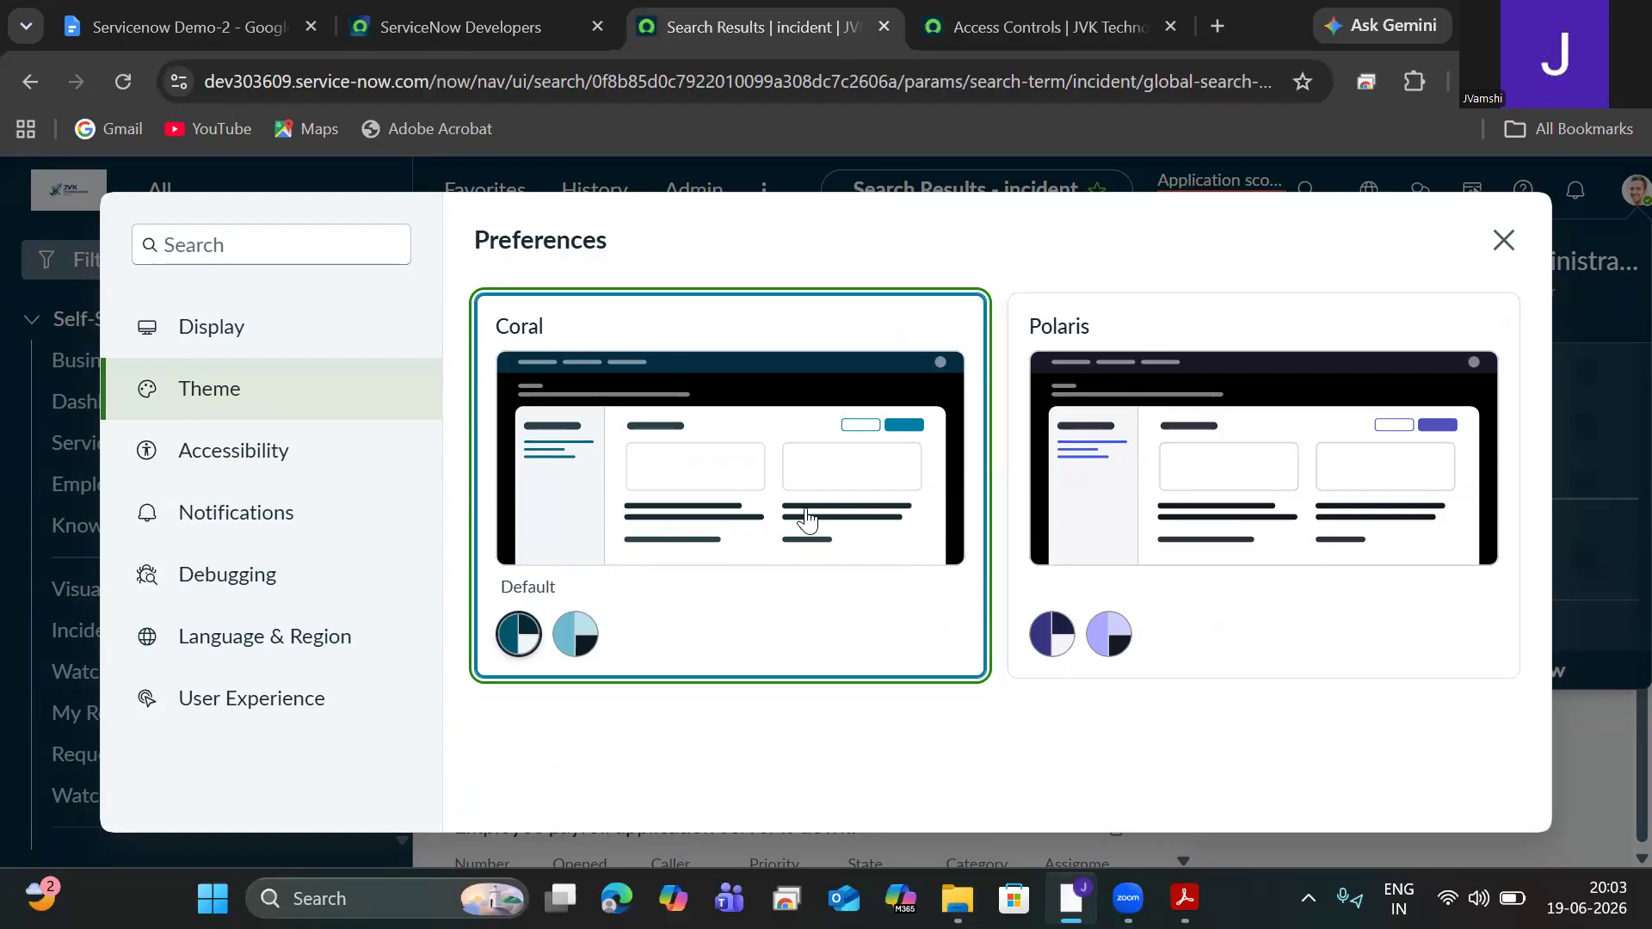
Step: Examine the Debugging preferences and the available start page choices in User Experience, and close the preferences without changing anything
click(291, 590)
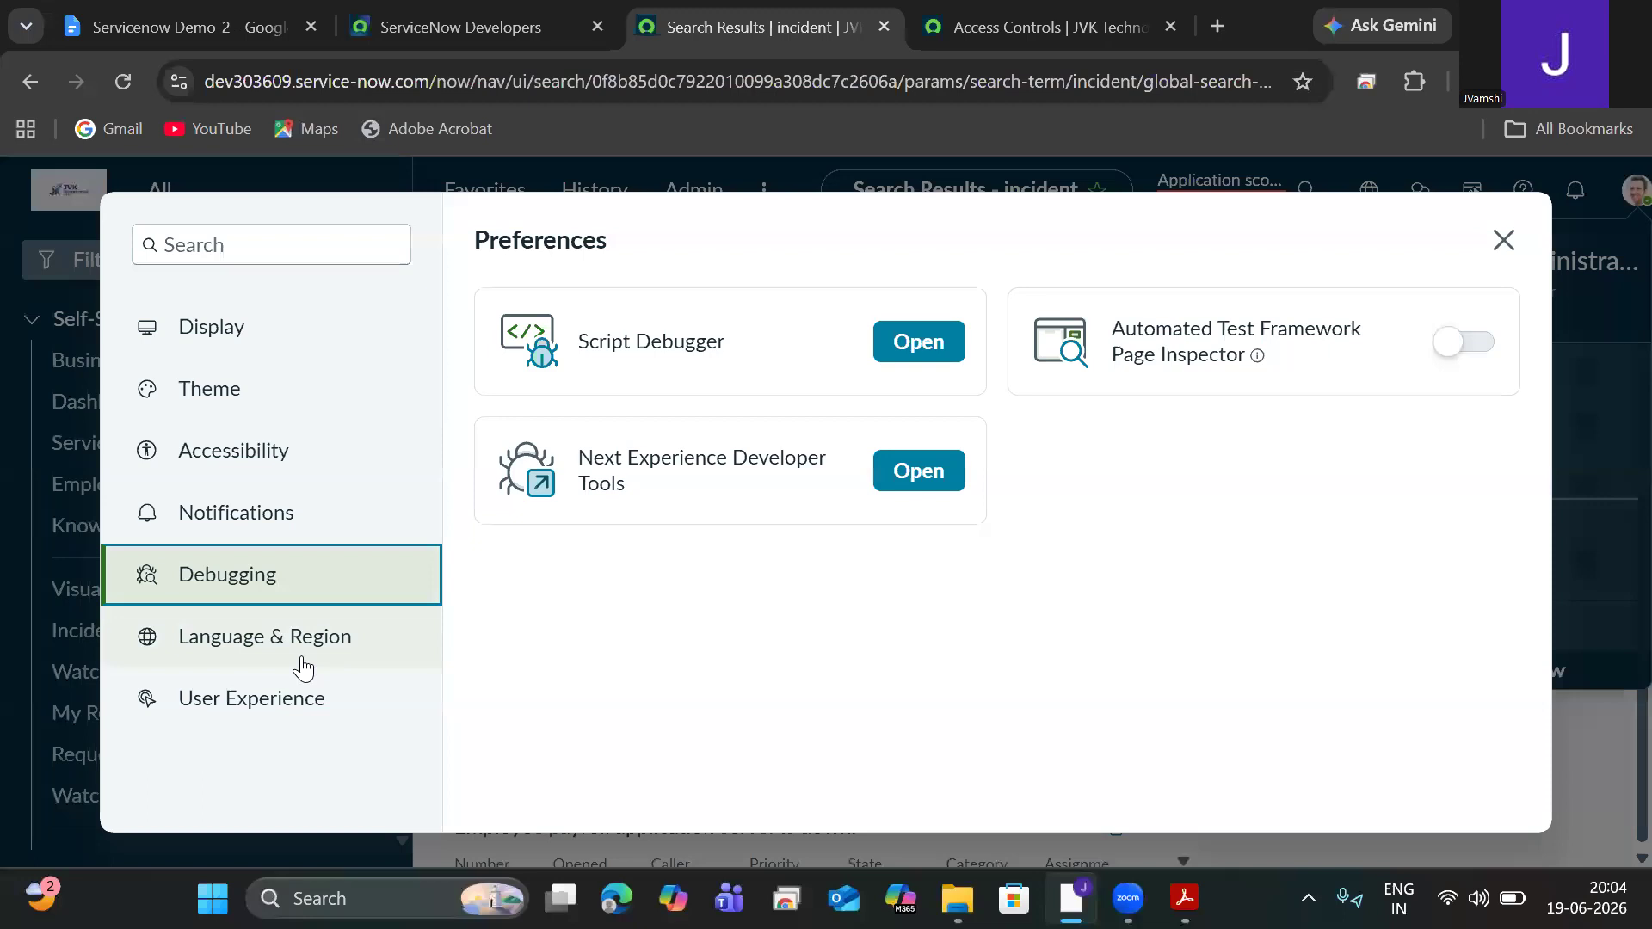
click(292, 700)
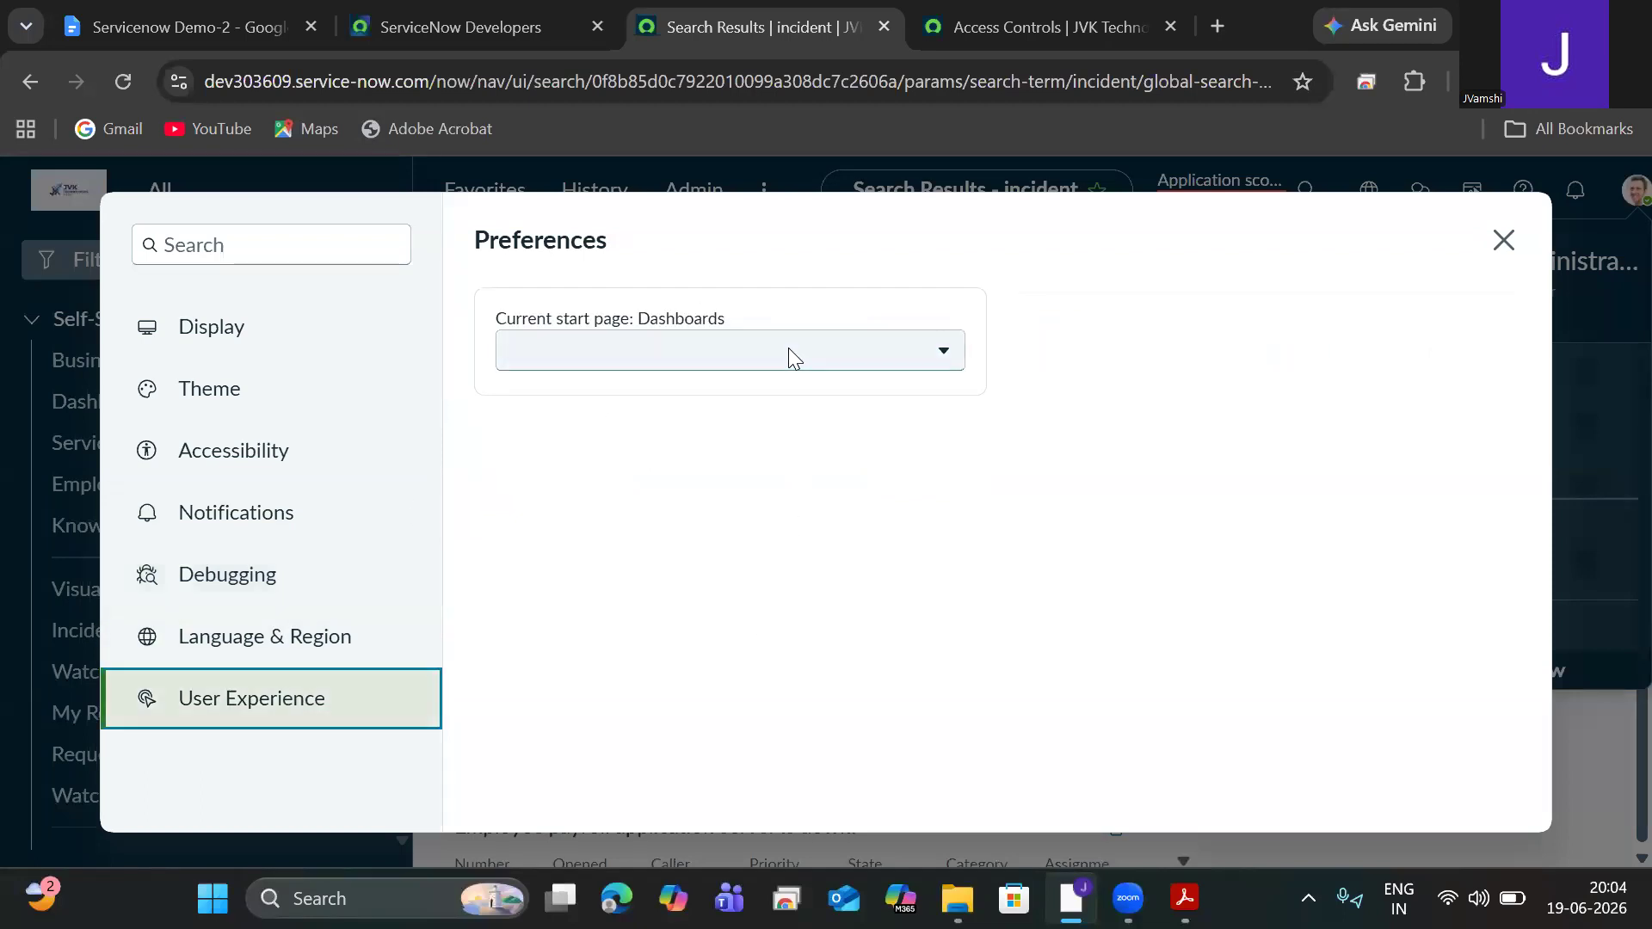
click(906, 372)
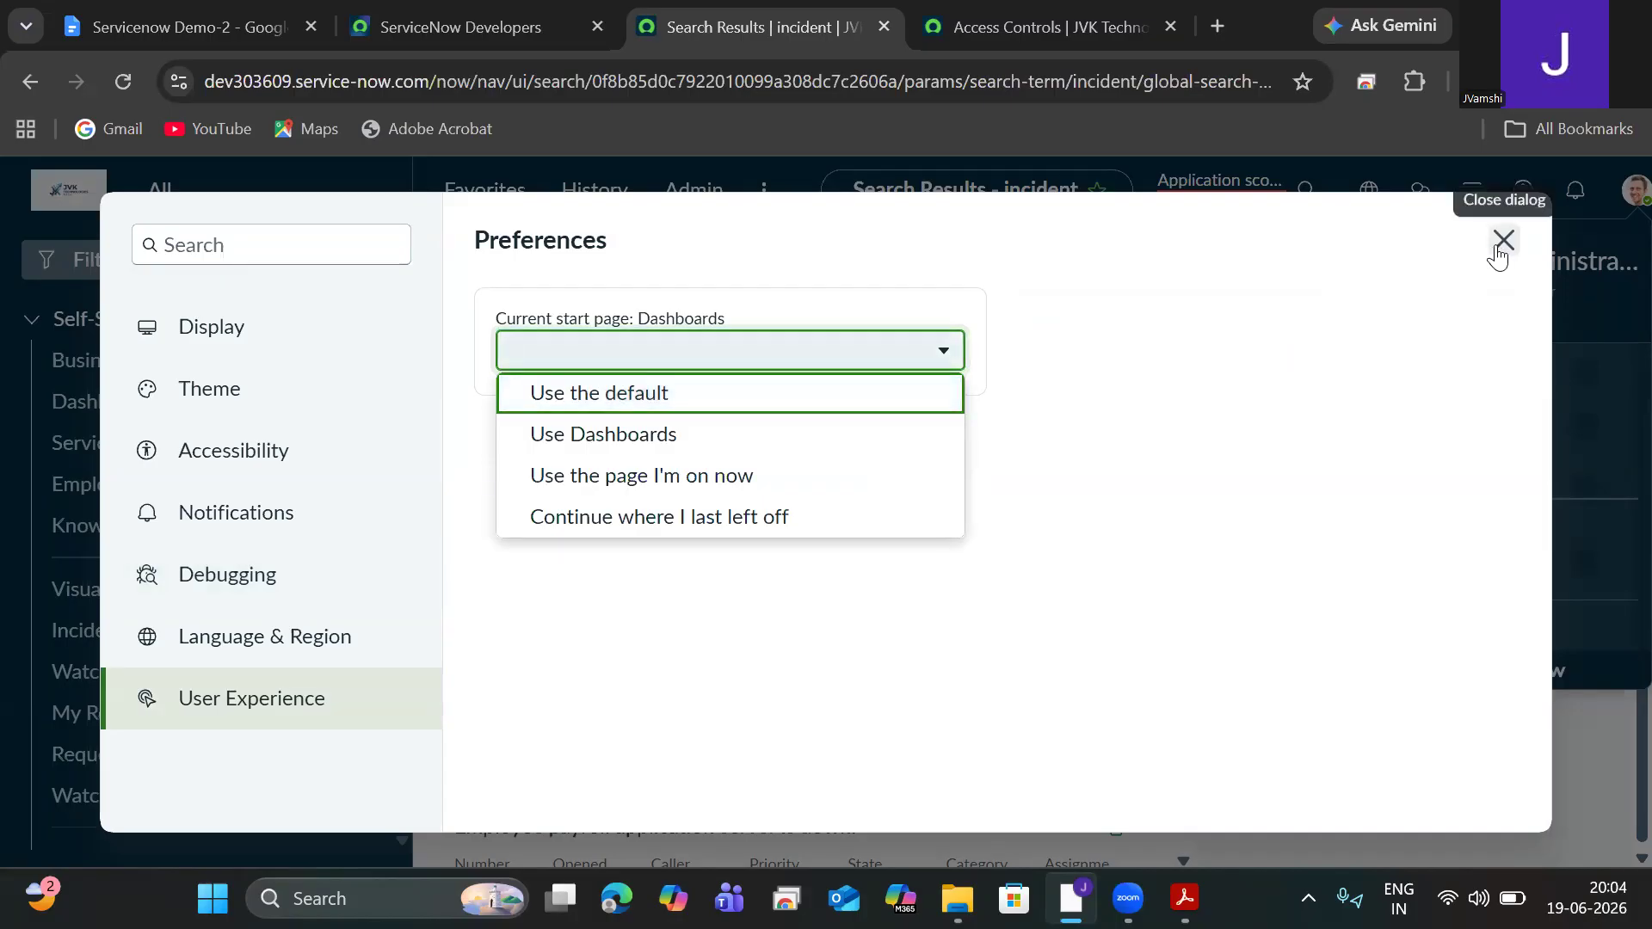
click(1501, 242)
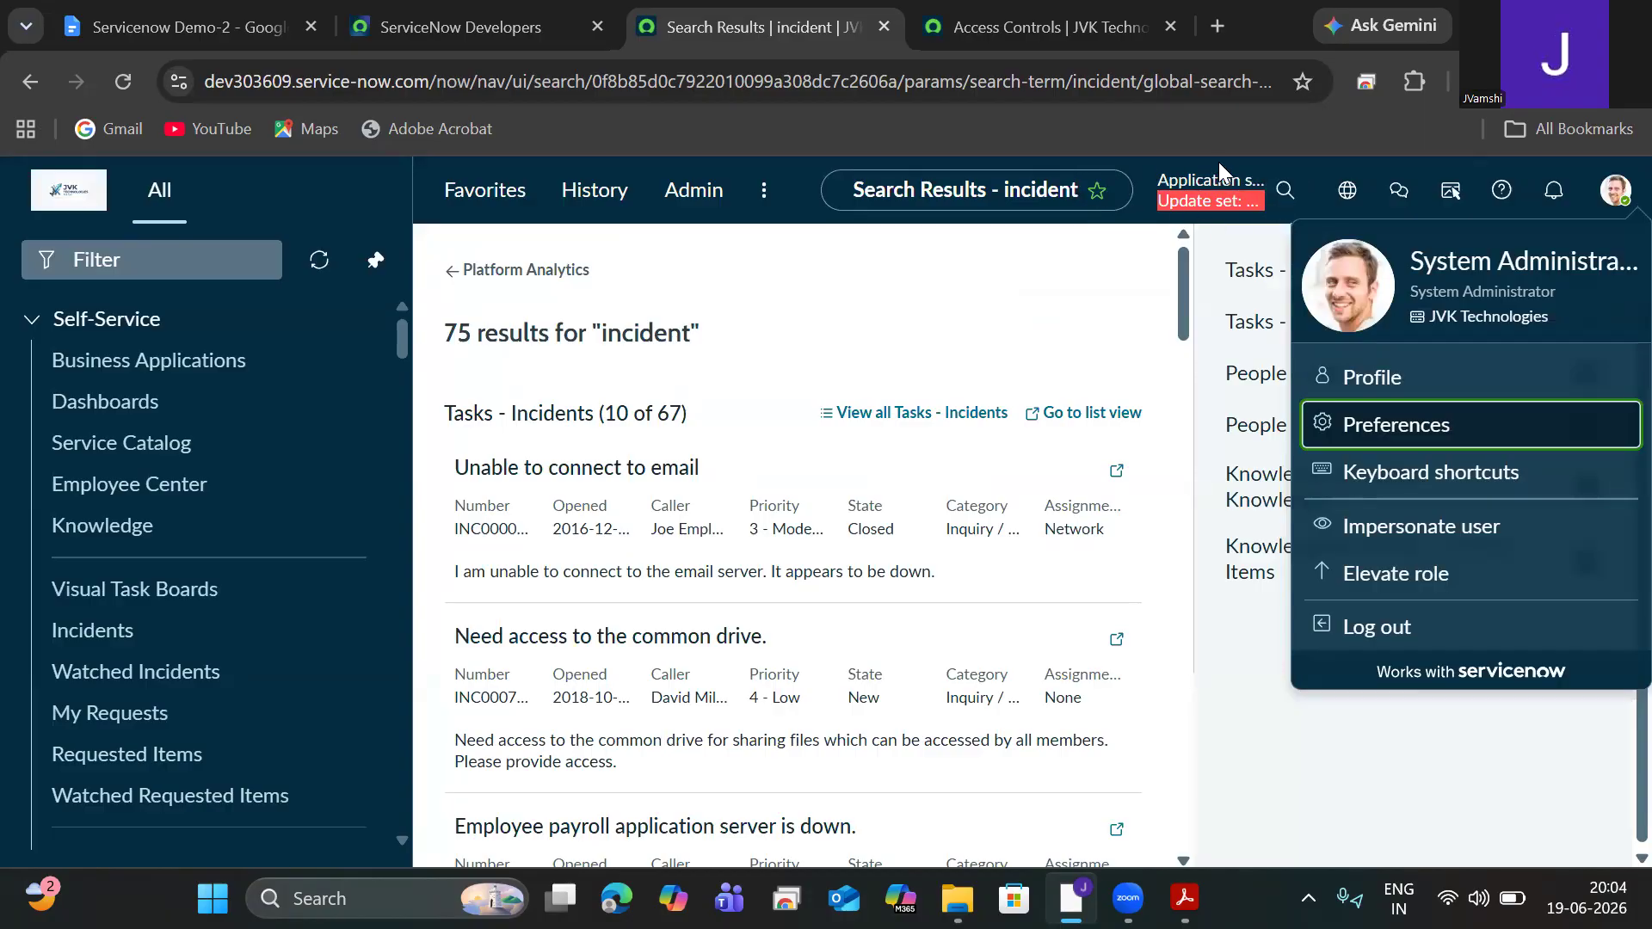
Step: Return from the search results to the Platform Analytics dashboards and dismiss the guided tour without answering its prompt
click(447, 273)
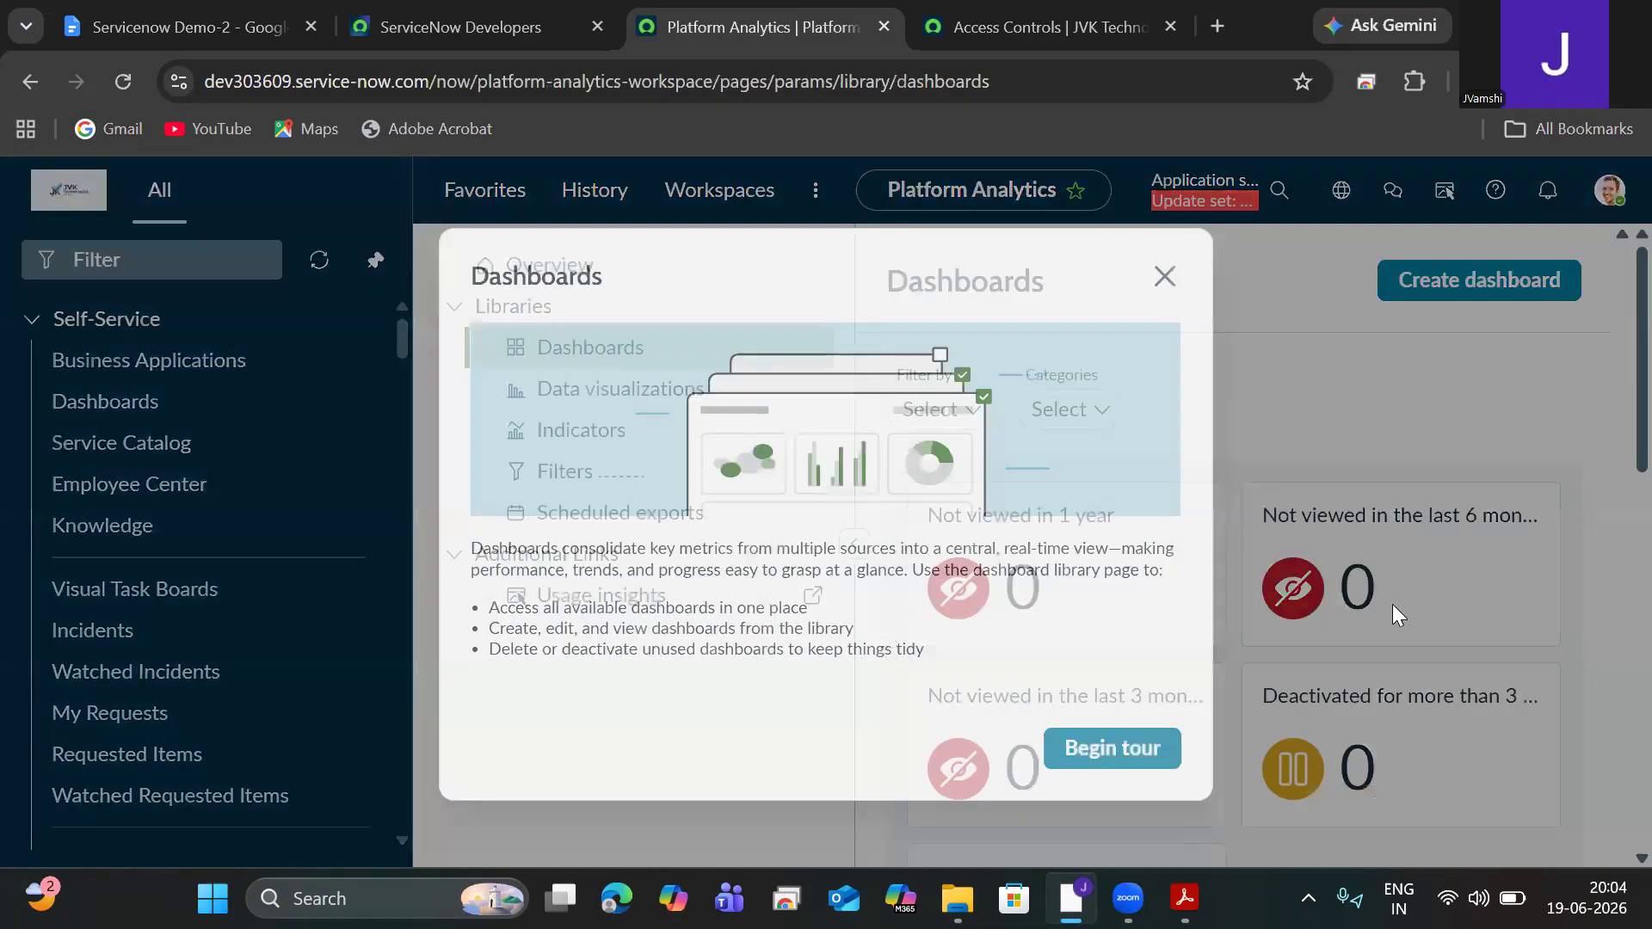
click(1165, 276)
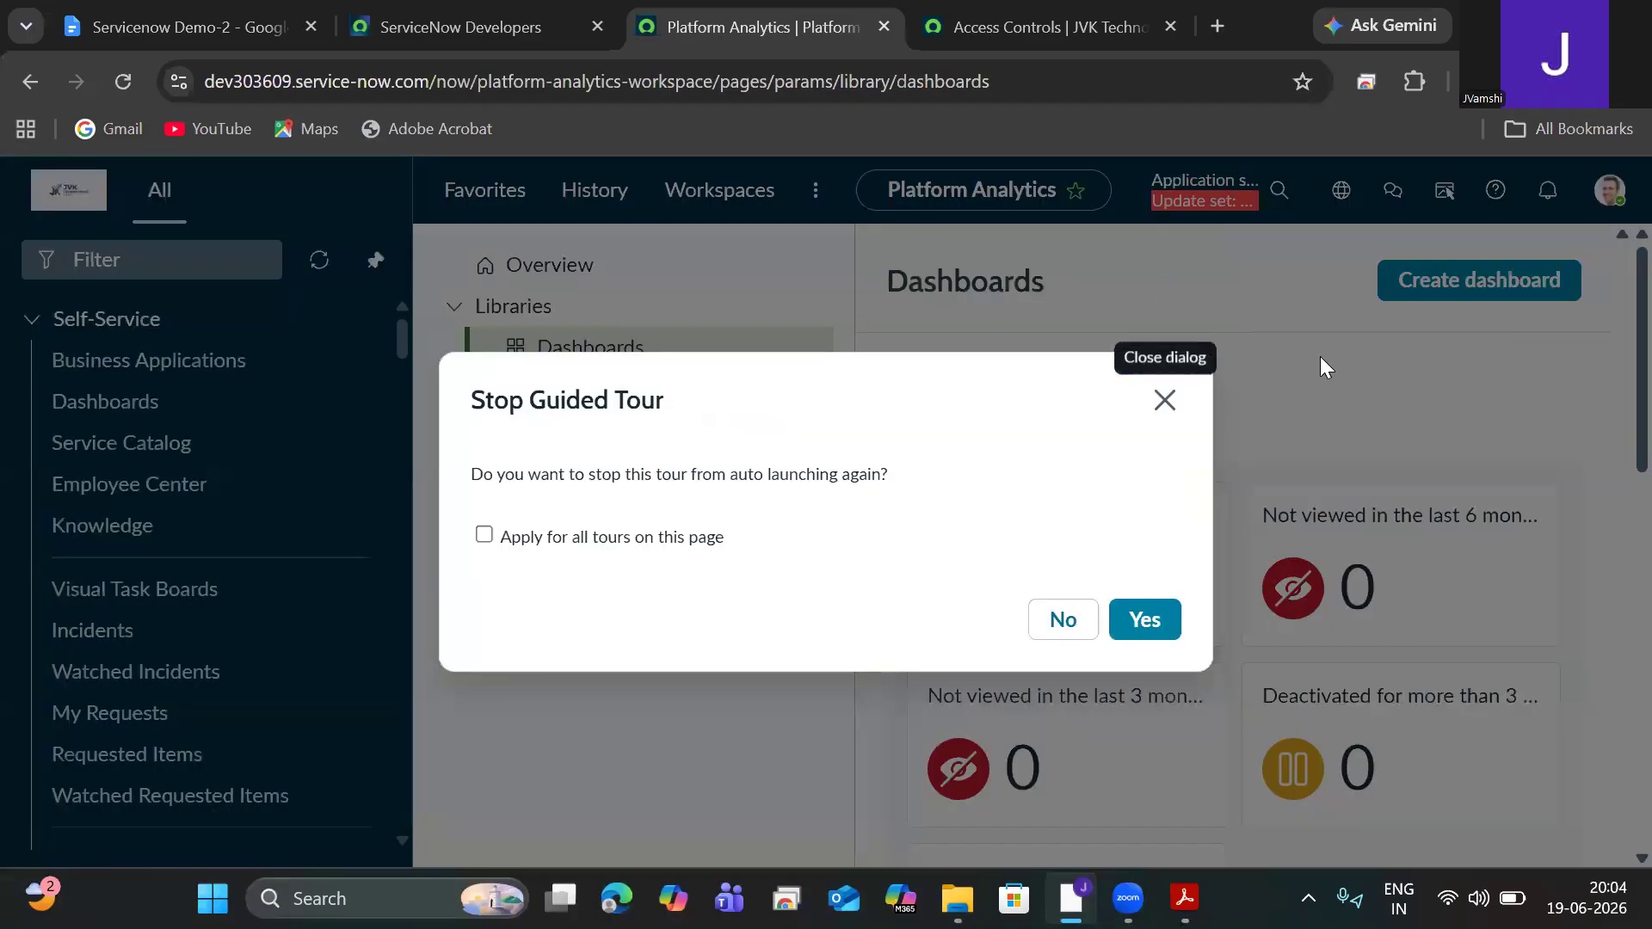
click(1163, 401)
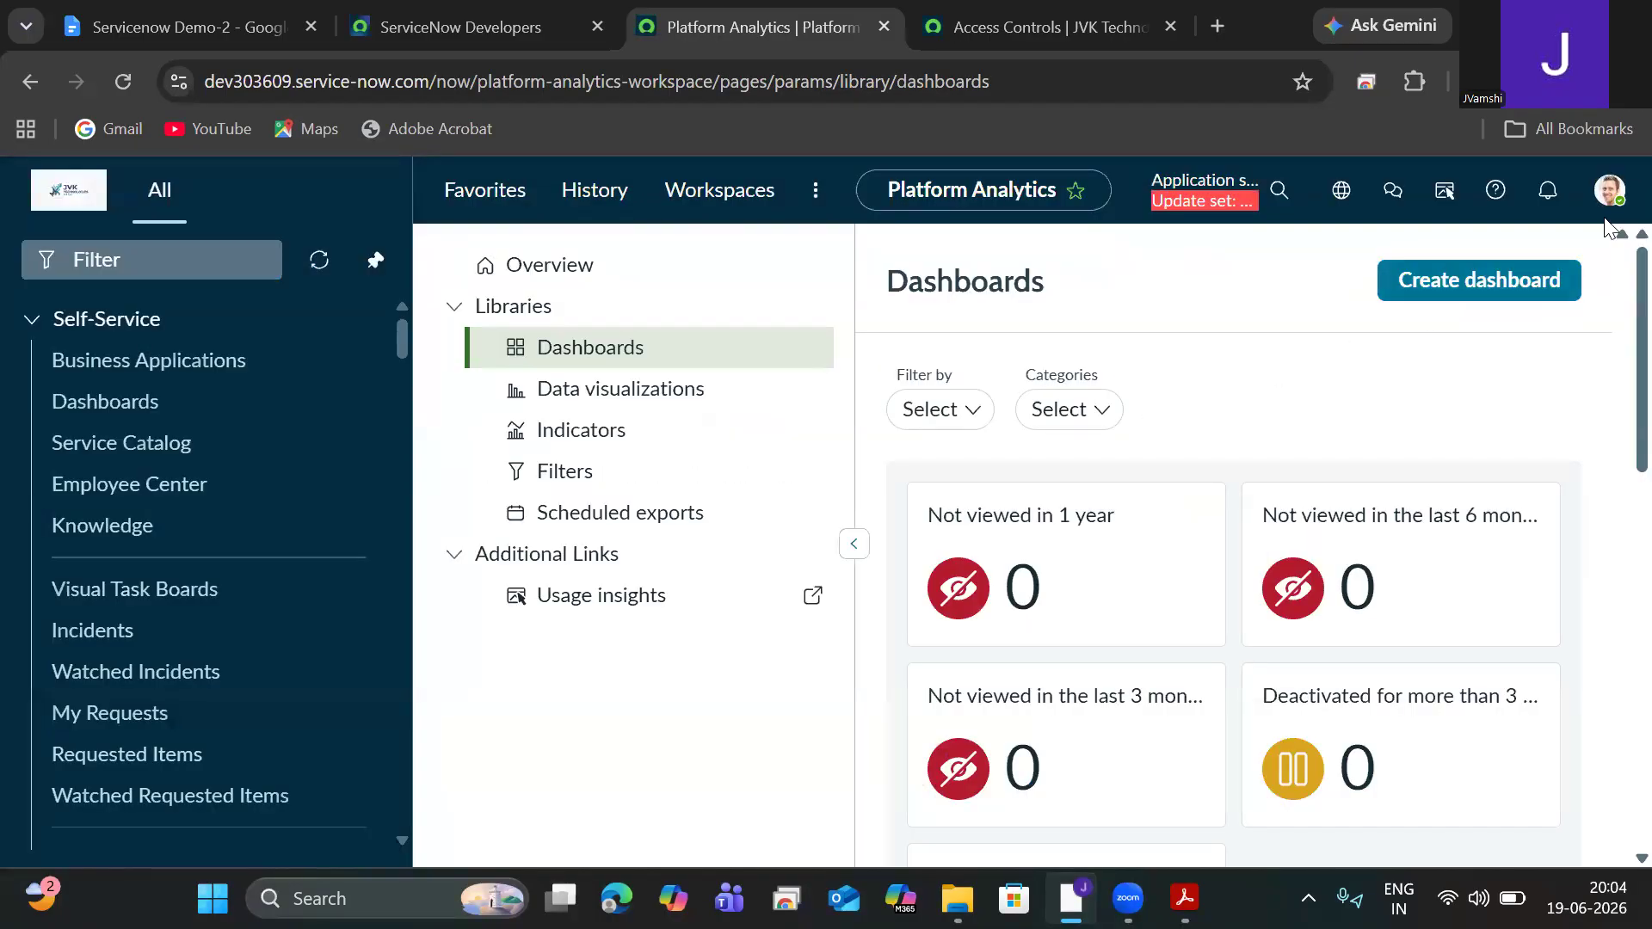
Step: Set the administrator's start page preference to "Use the default" and close the preferences
click(1609, 191)
click(1371, 444)
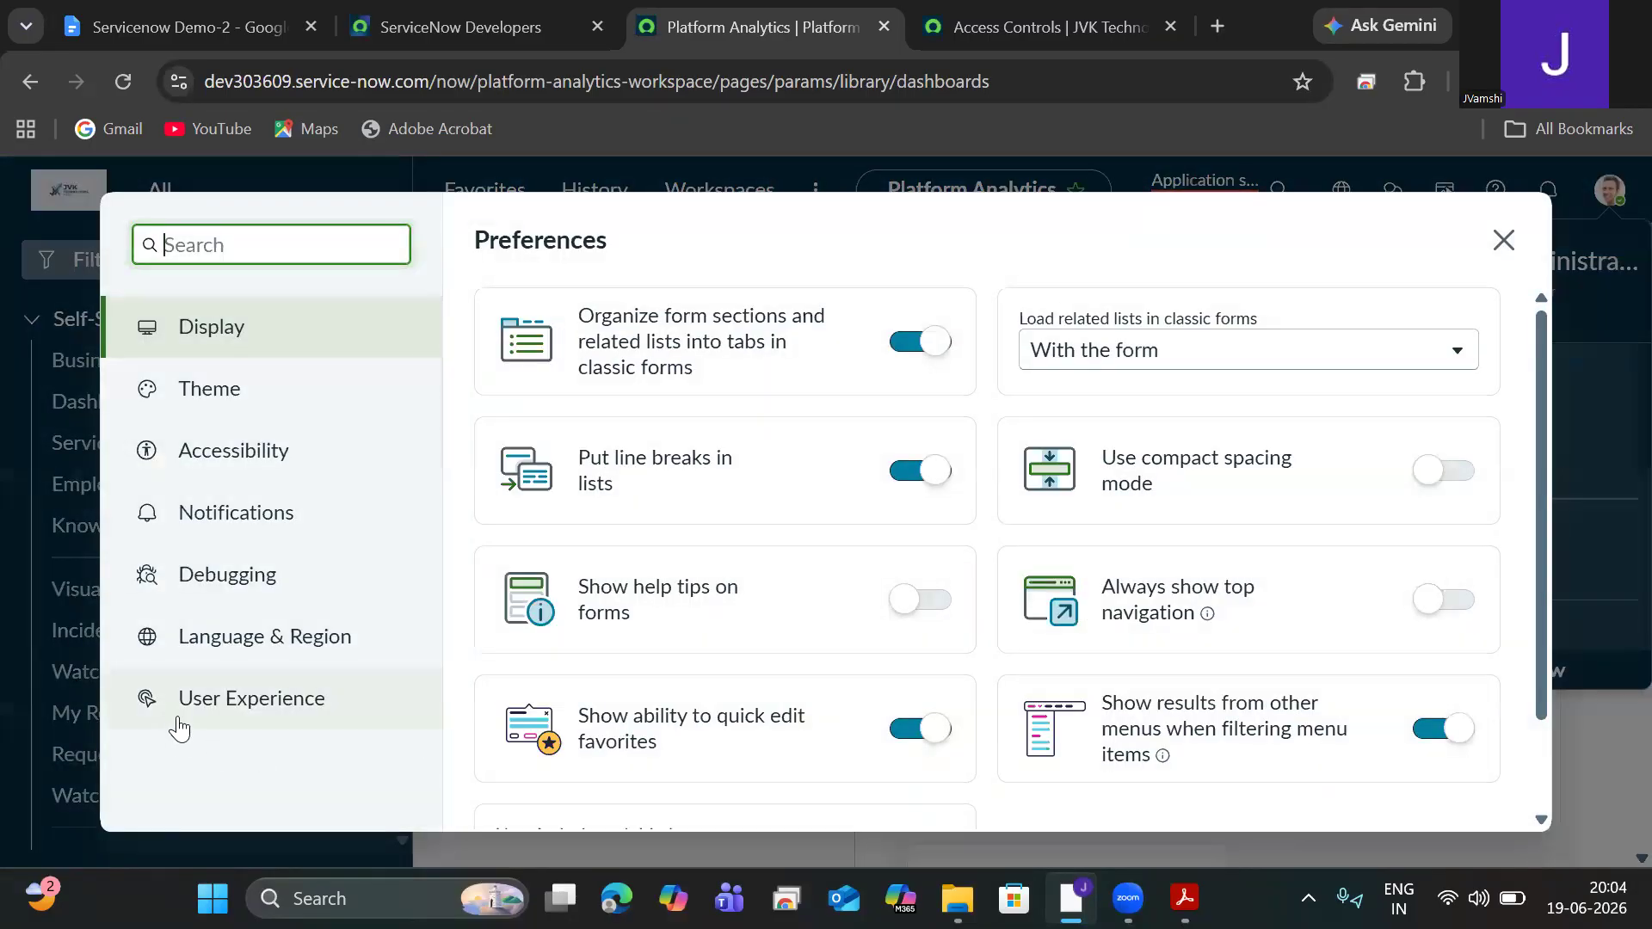
click(179, 723)
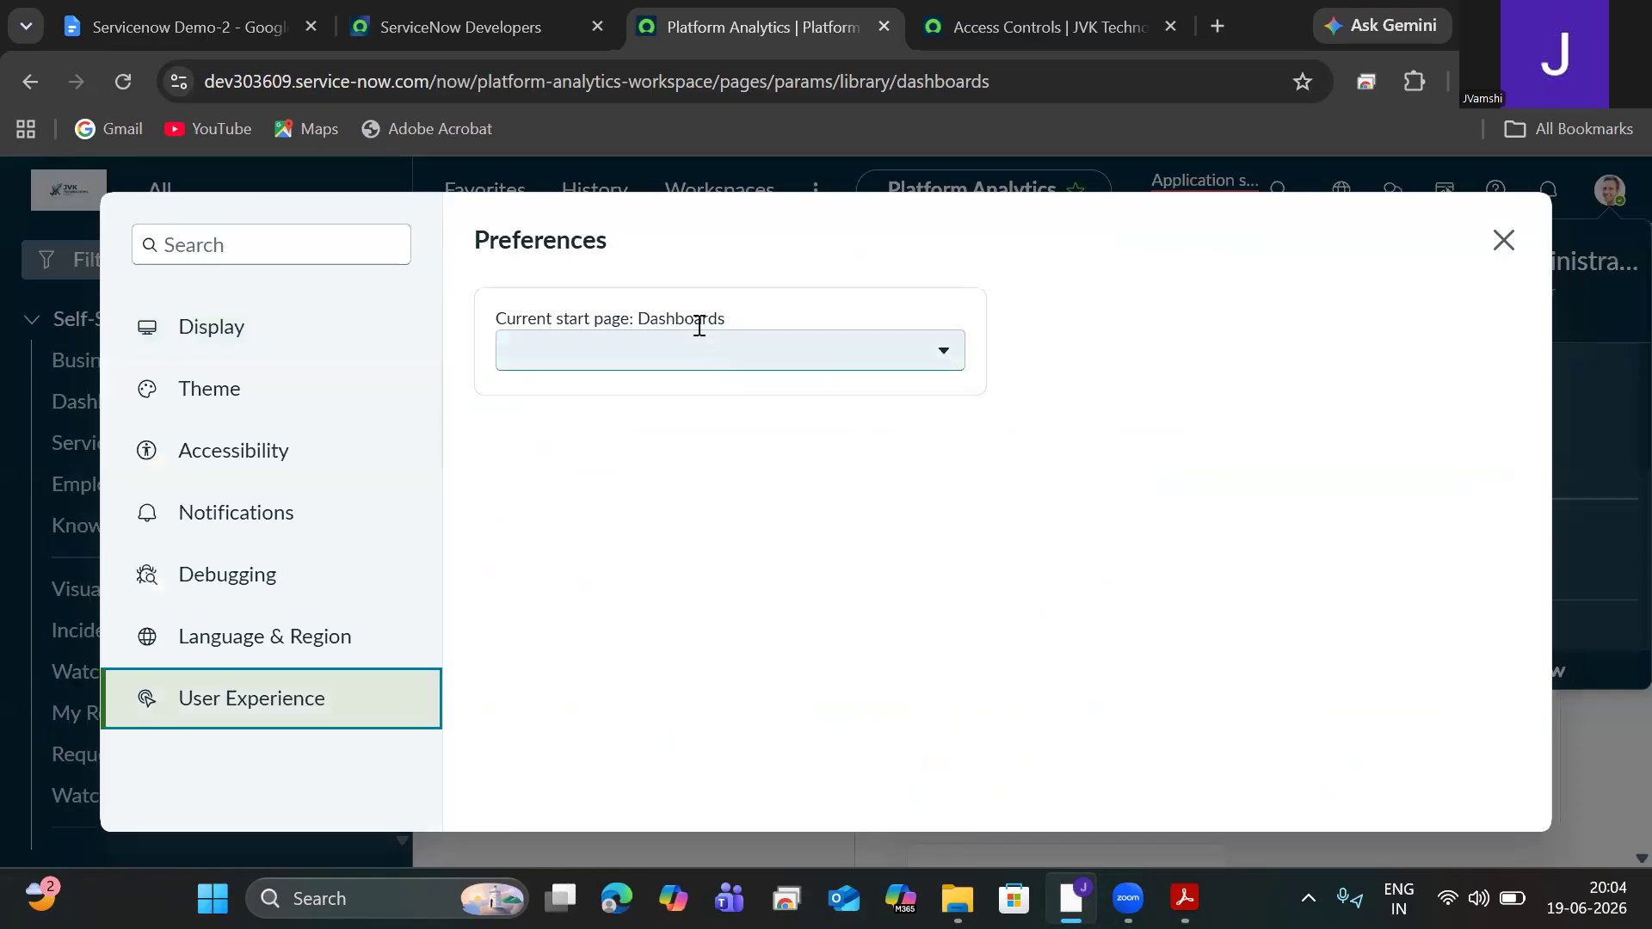
click(741, 354)
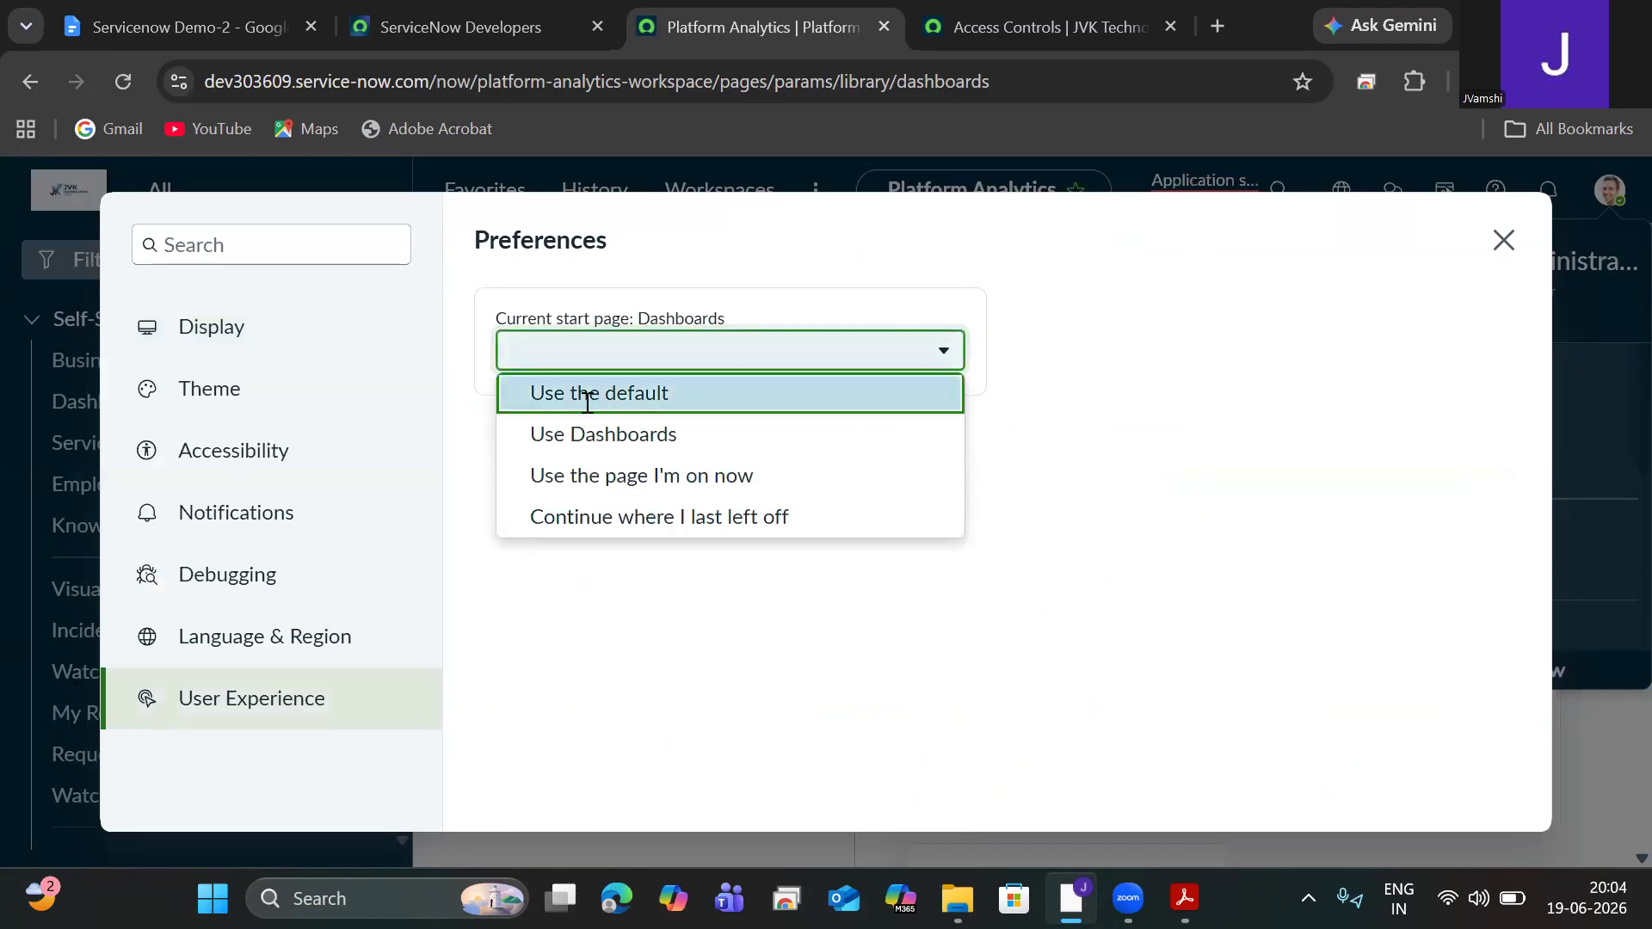
click(586, 394)
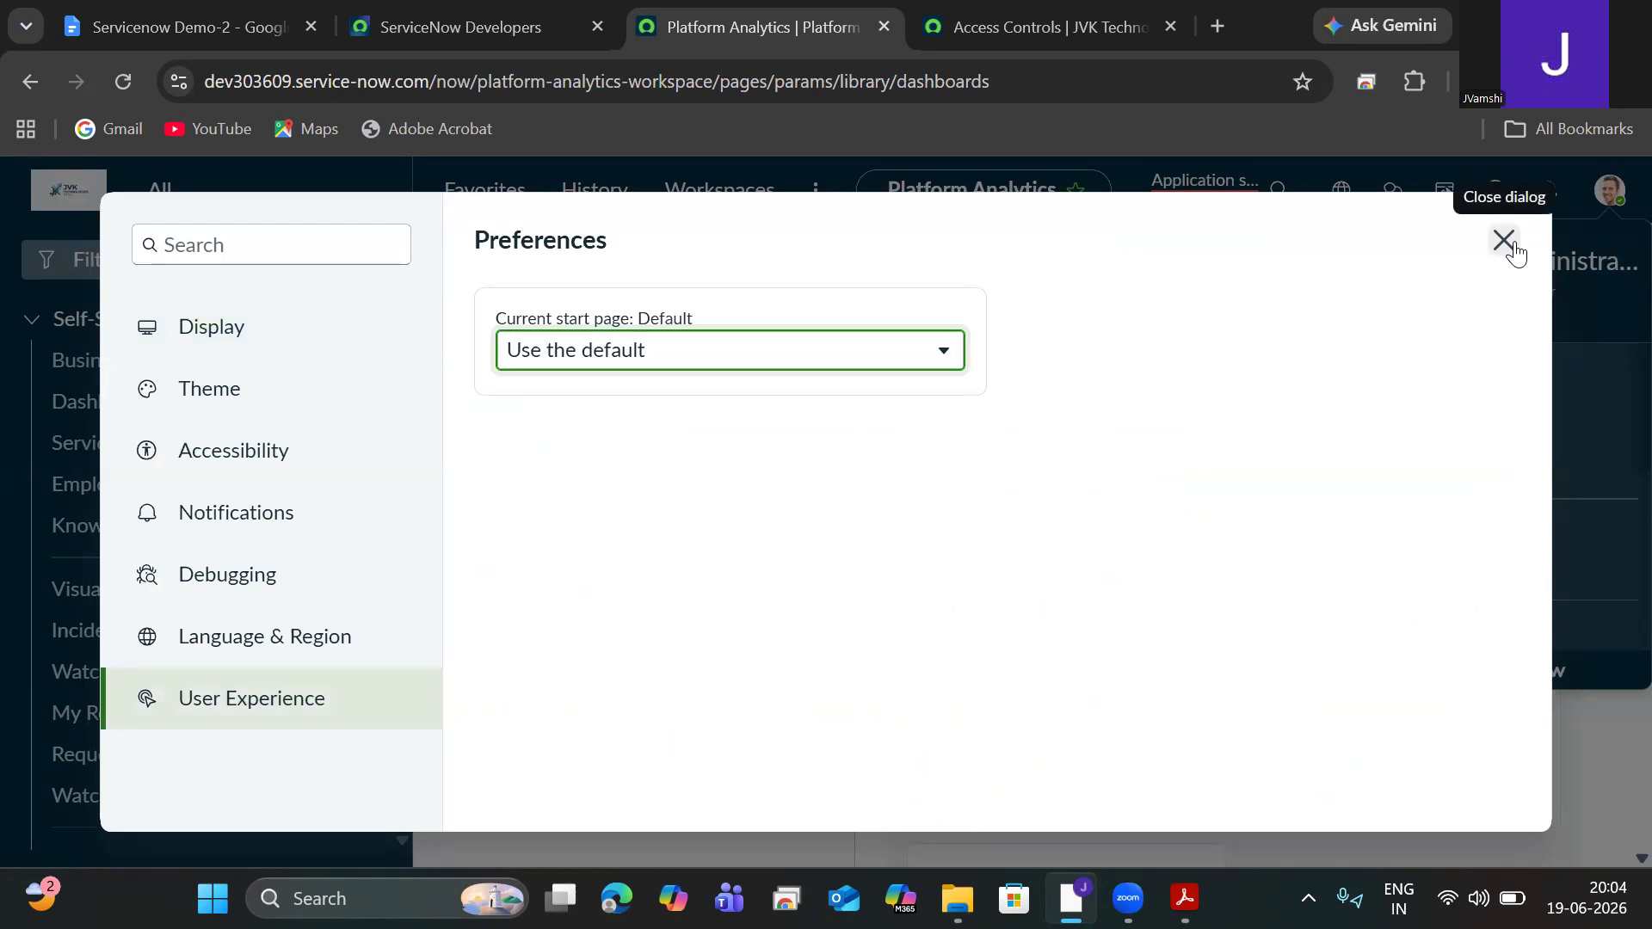
click(1506, 242)
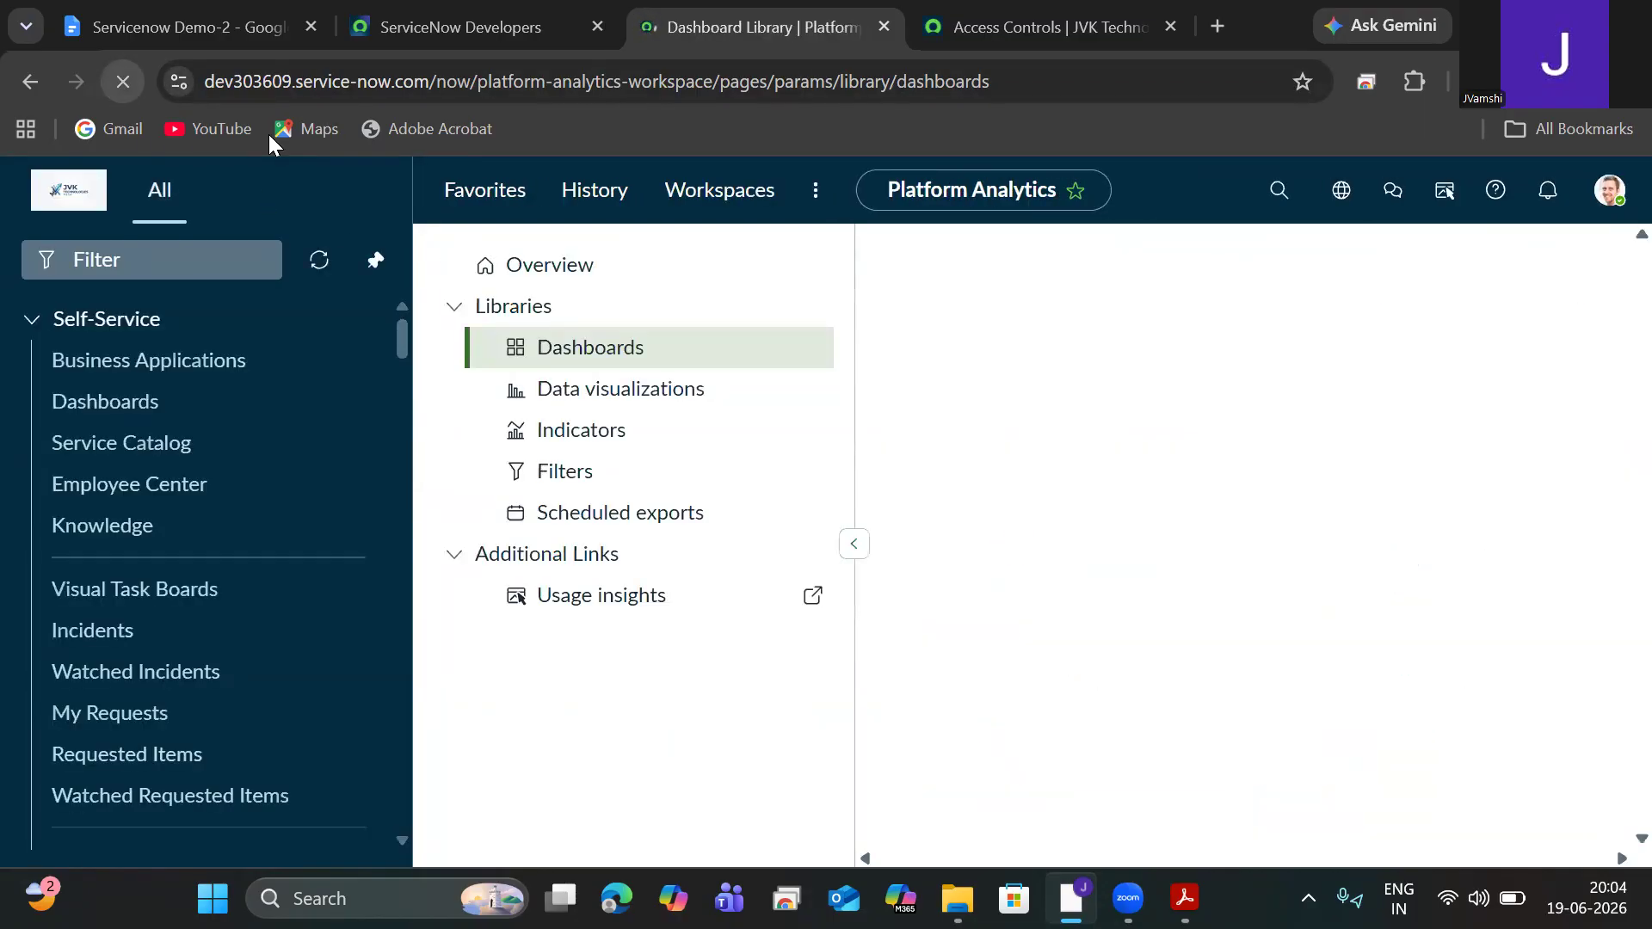
Step: Log the administrator out of the instance and close the login page
click(1618, 196)
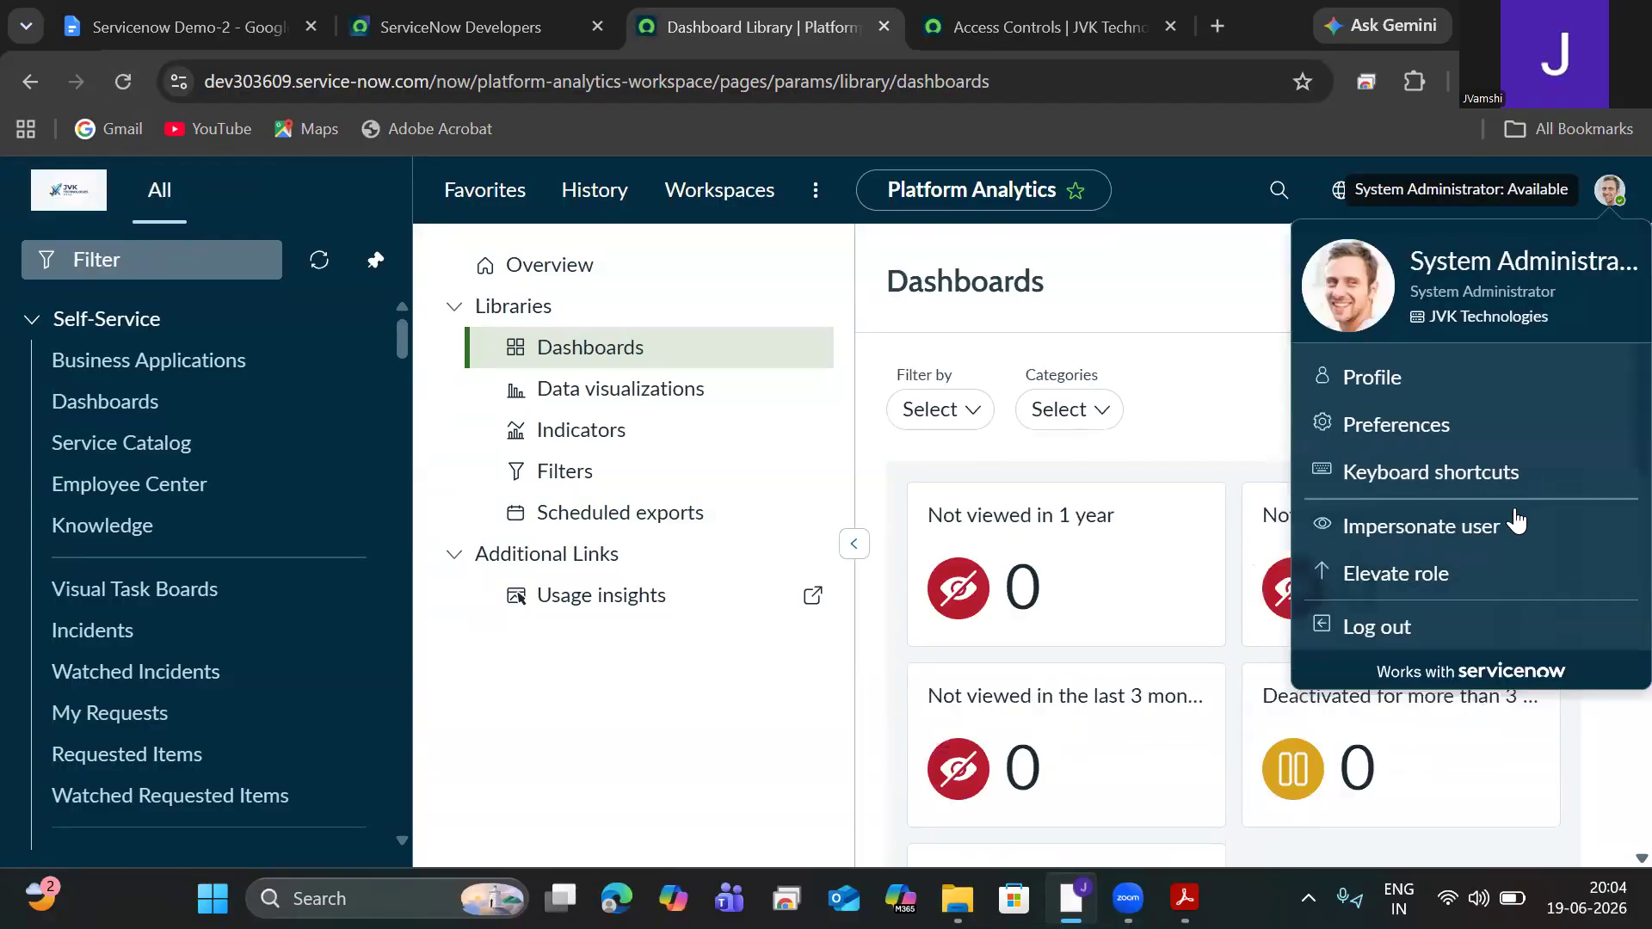
click(1403, 629)
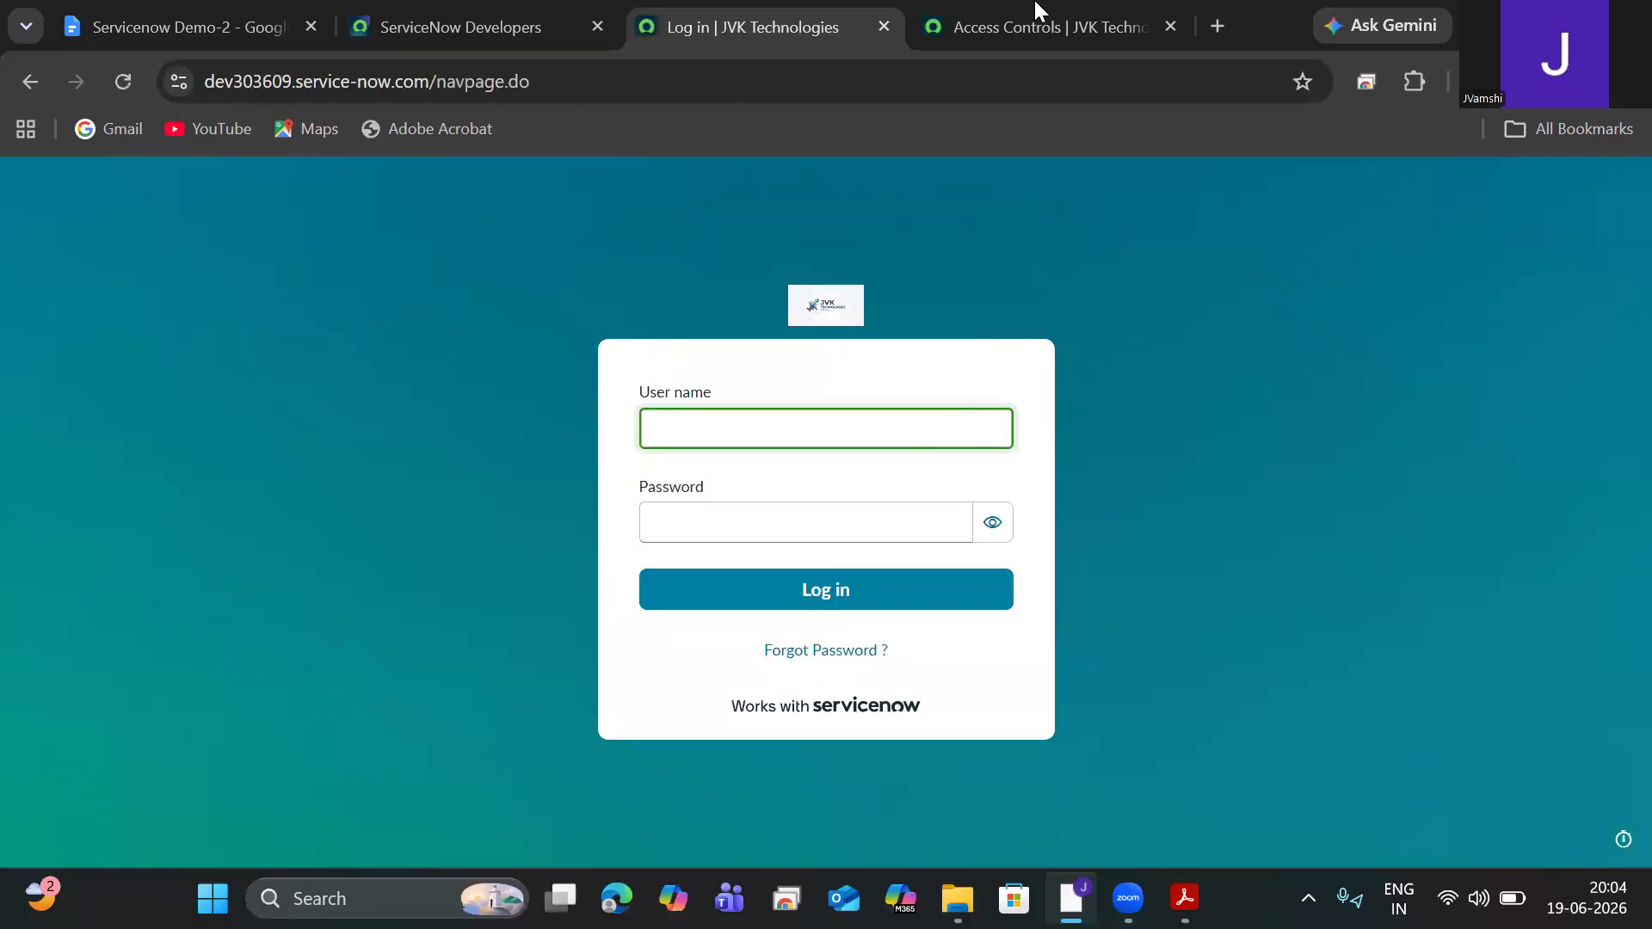
key(ctrl+w)
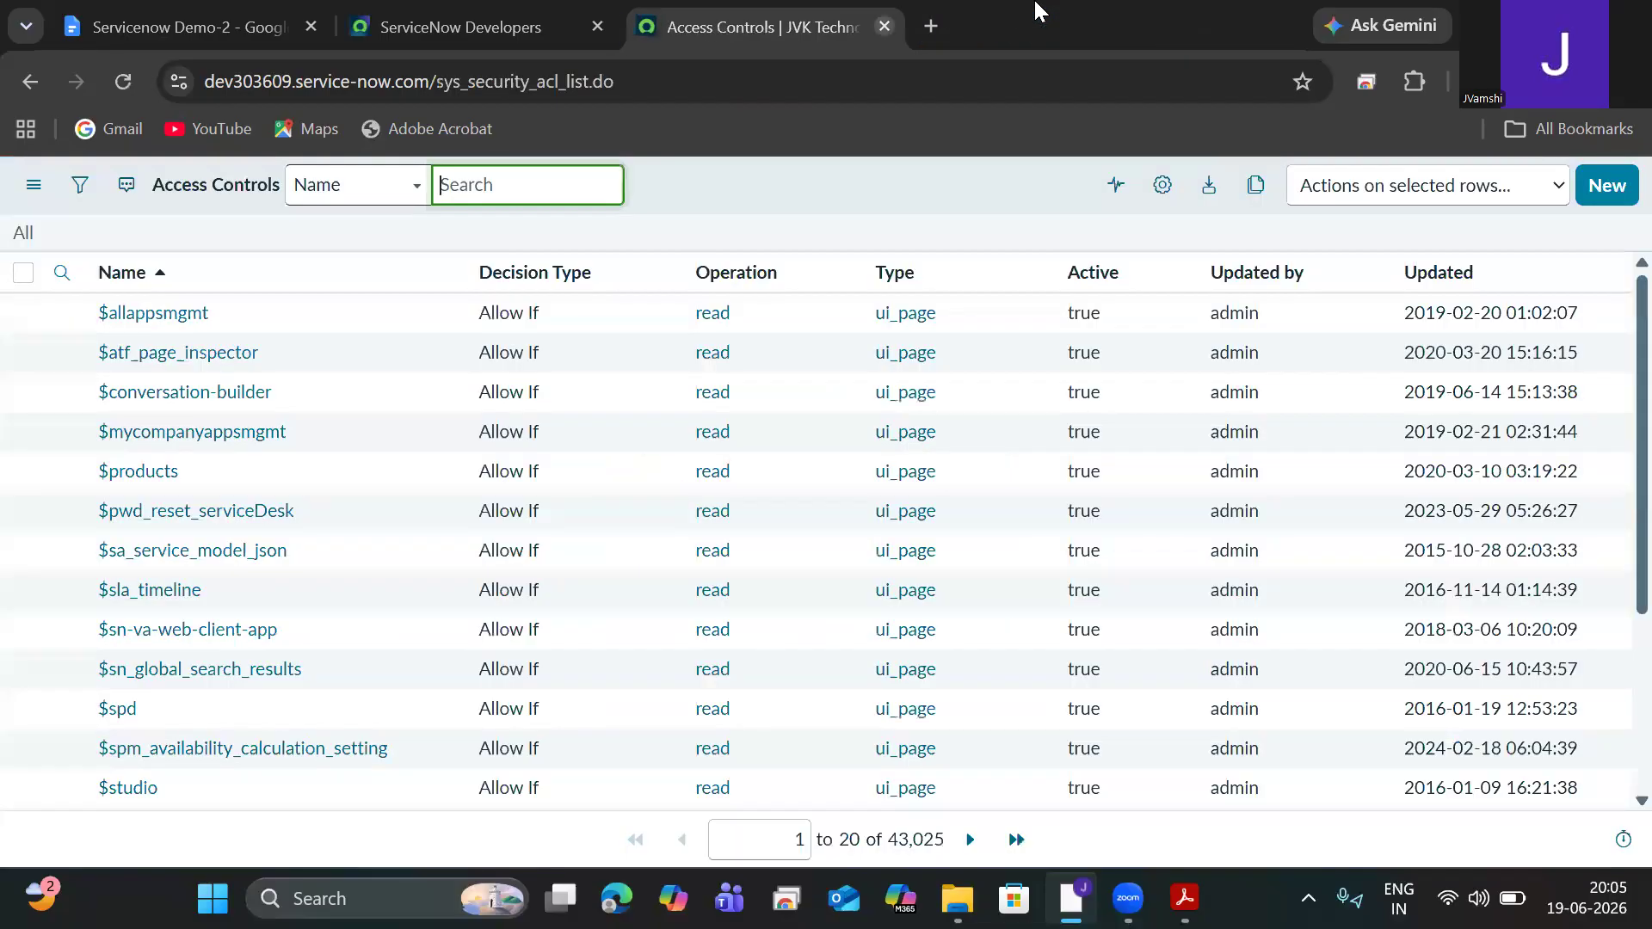
Step: Switch to the ServiceNow Developers site and relaunch the developer instance from there
key(ctrl+shift+Tab)
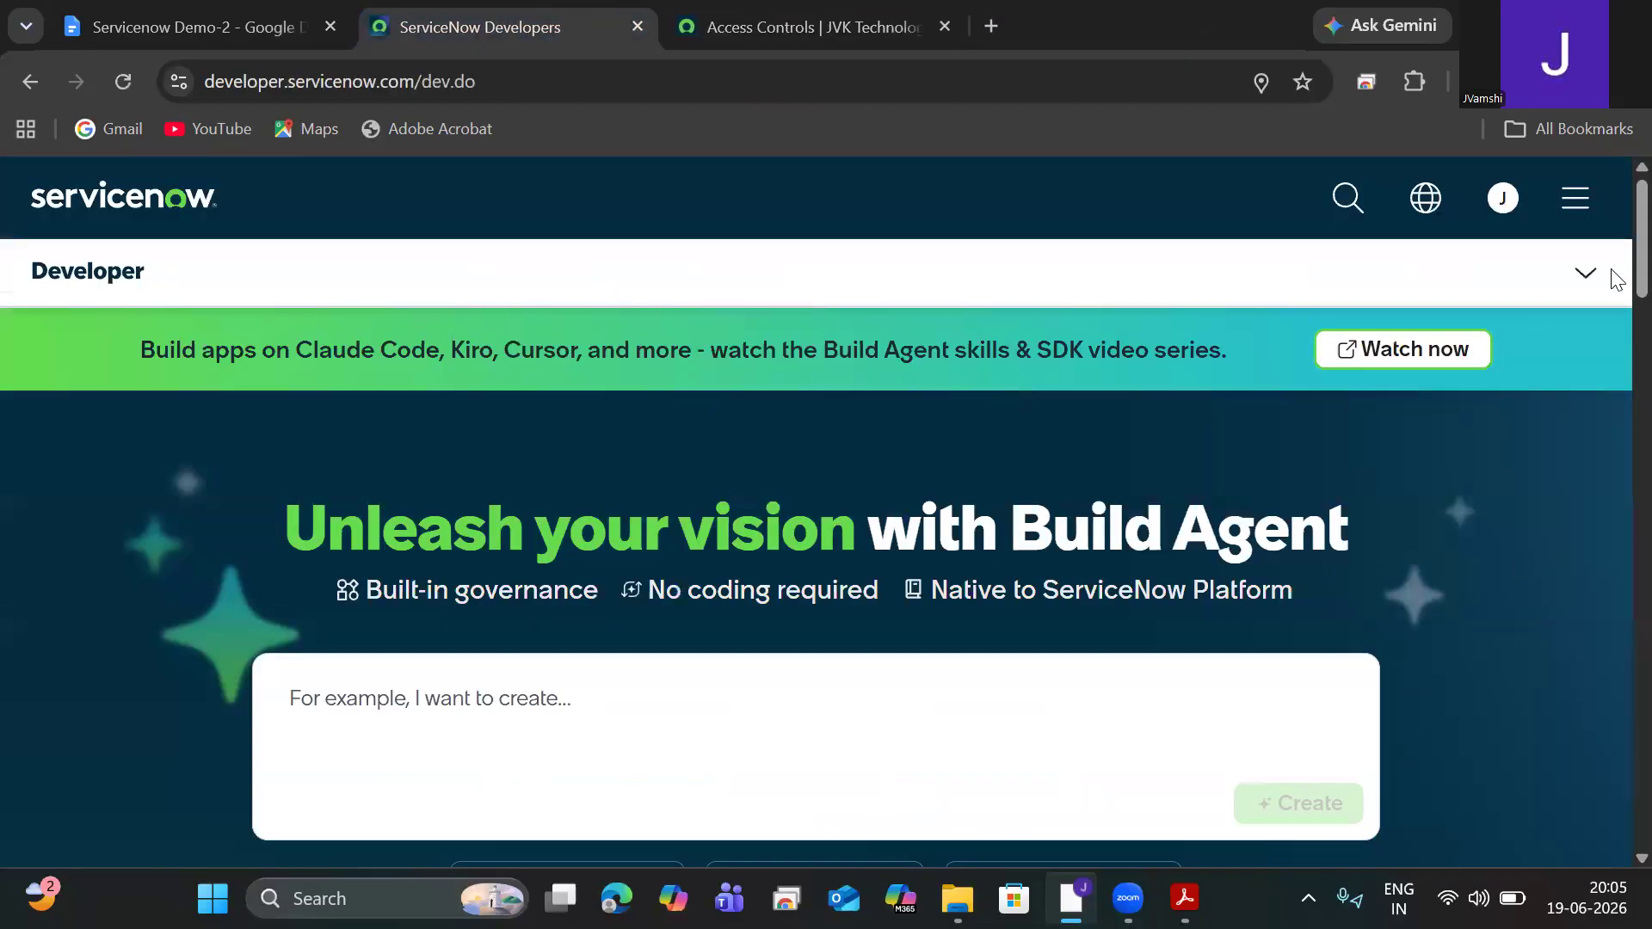
click(1588, 277)
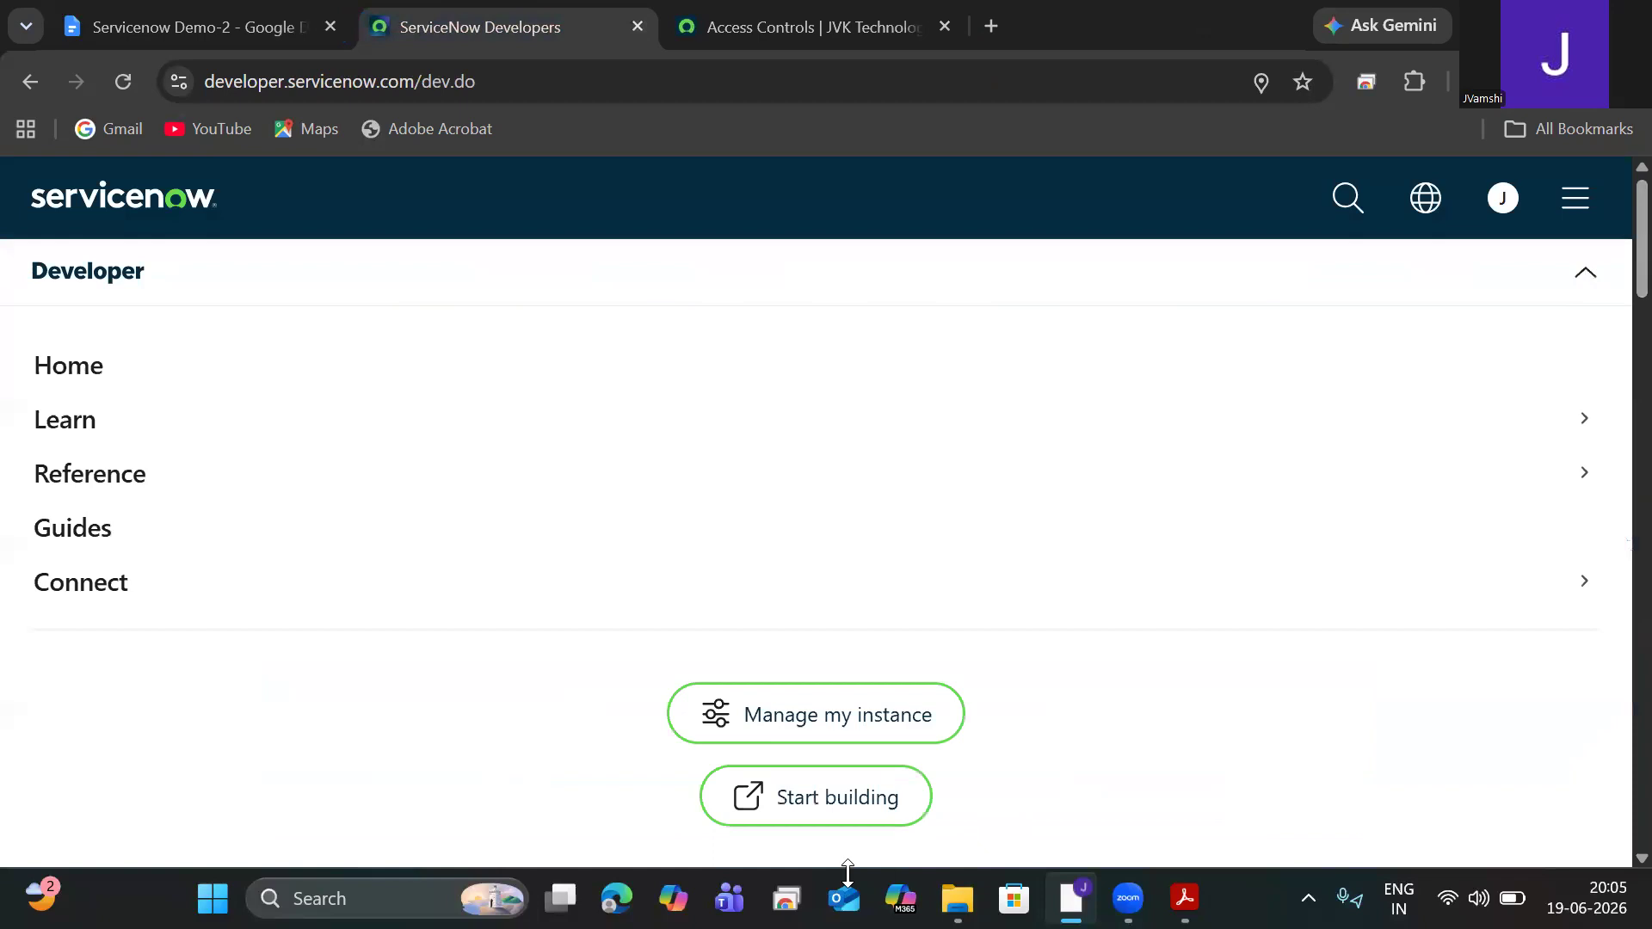
click(756, 813)
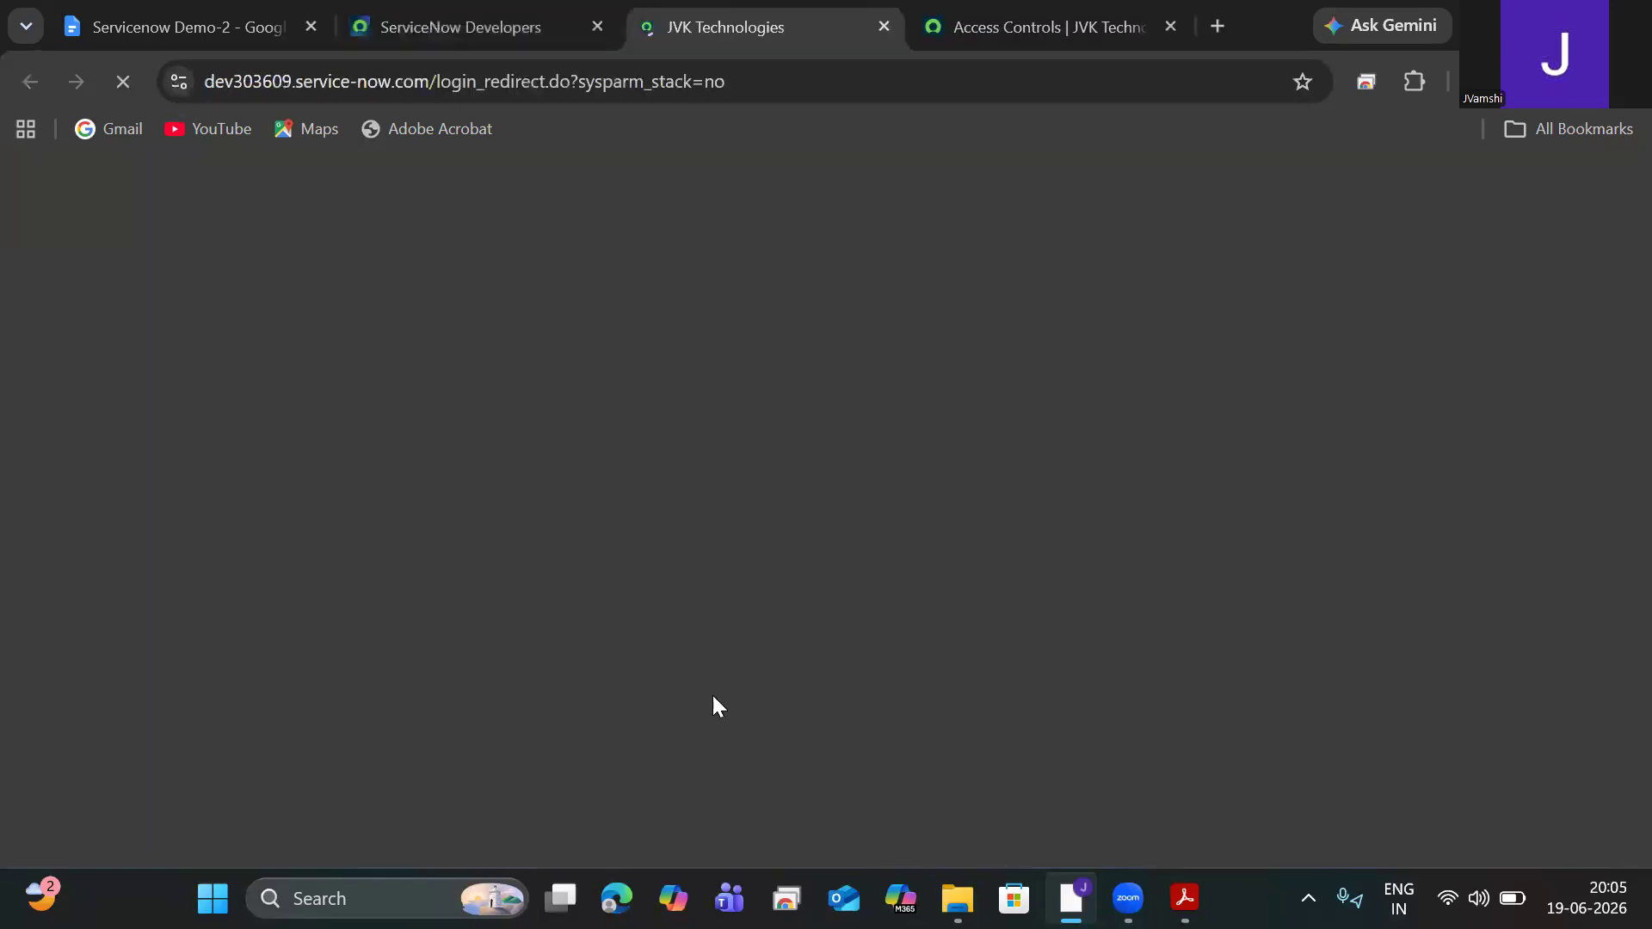